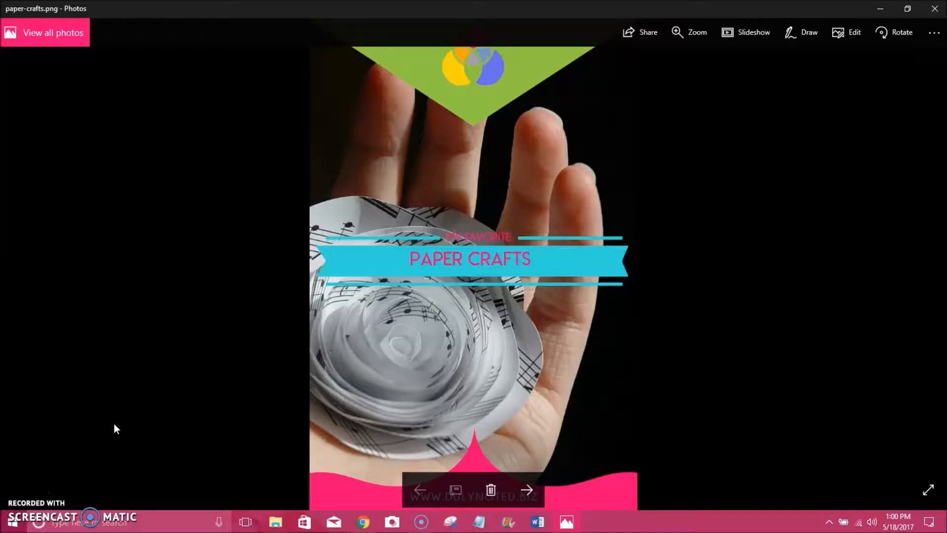
Look through the finished board cover images: Paper Crafts, Pinterest, Productivity, Quotes and Recipes.
left_click(343, 501)
left_click(524, 489)
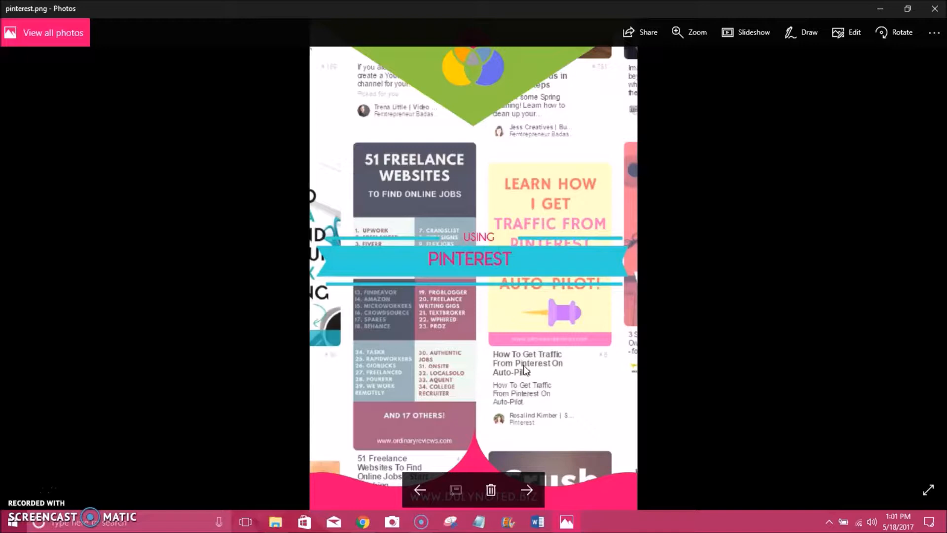
left_click(526, 488)
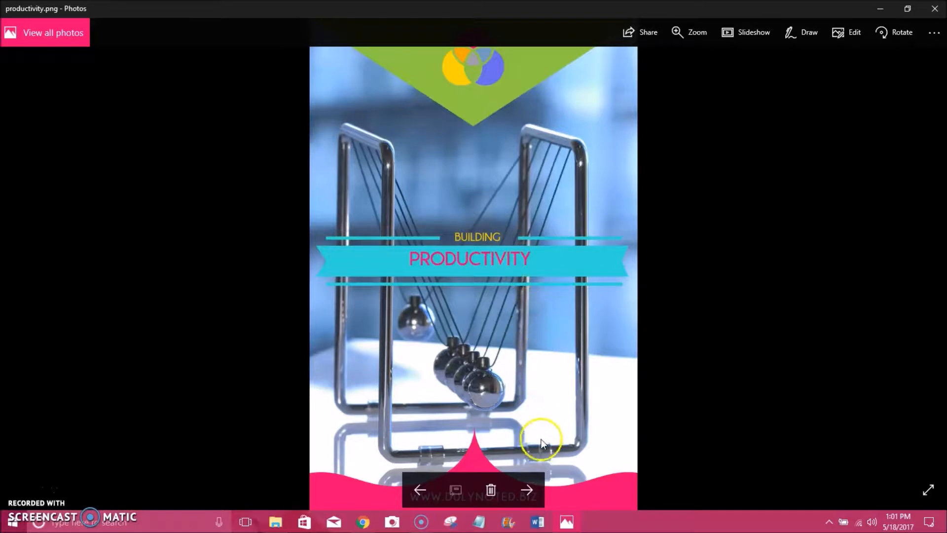
left_click(531, 492)
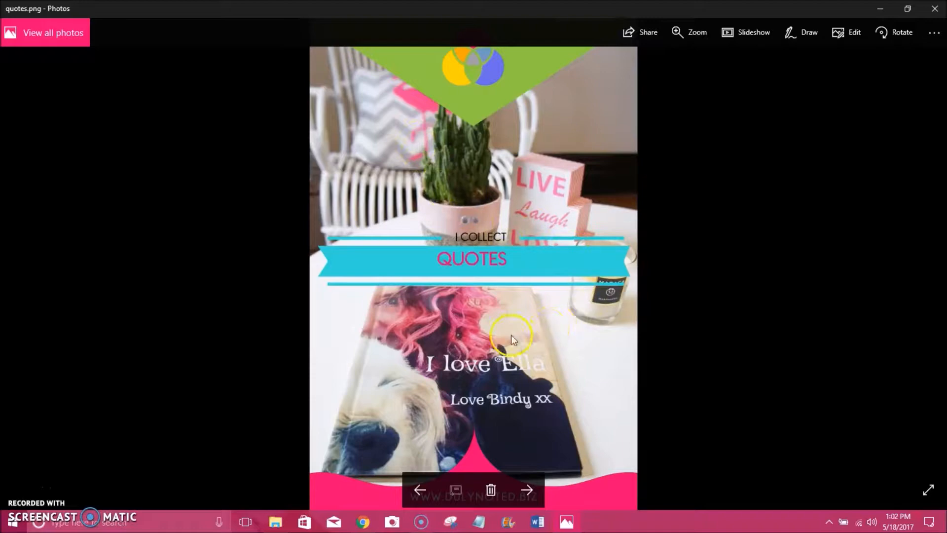
left_click(418, 491)
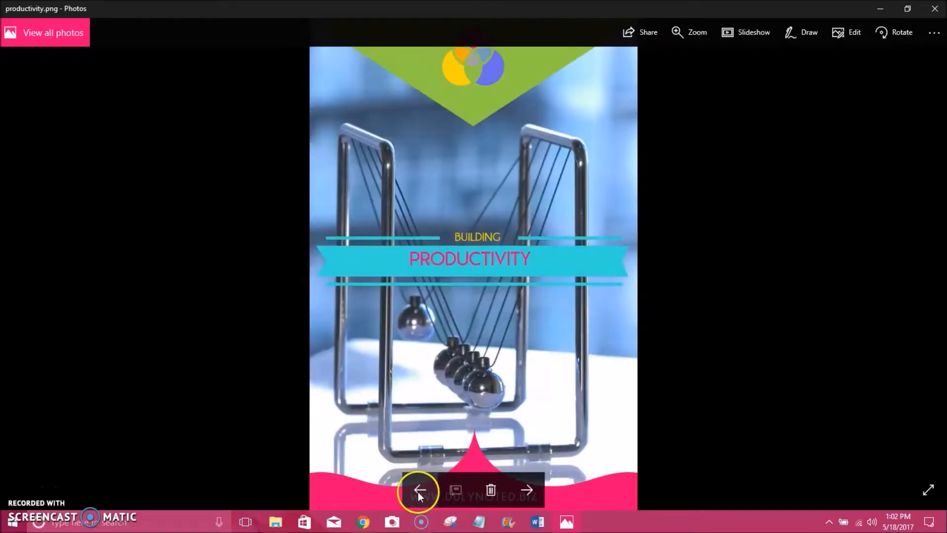
left_click(418, 491)
left_click(418, 491)
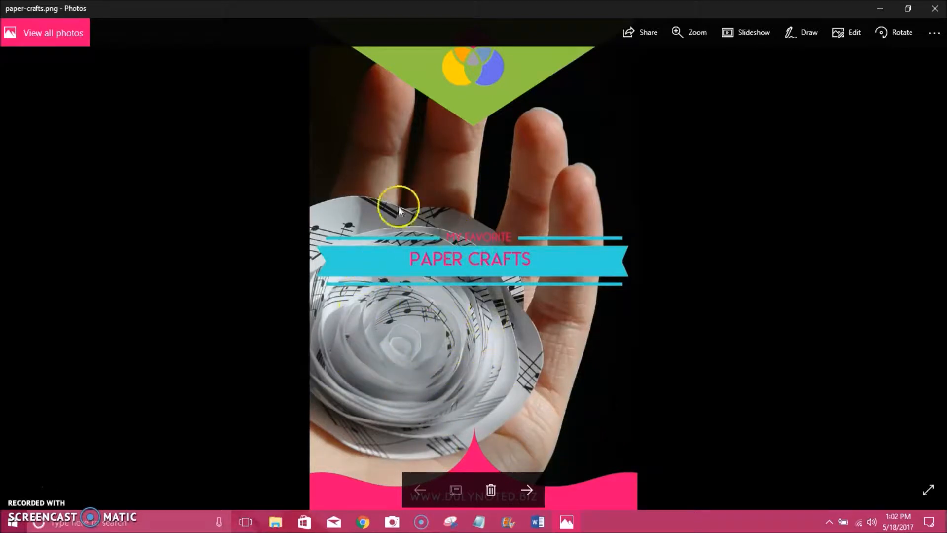
left_click(526, 489)
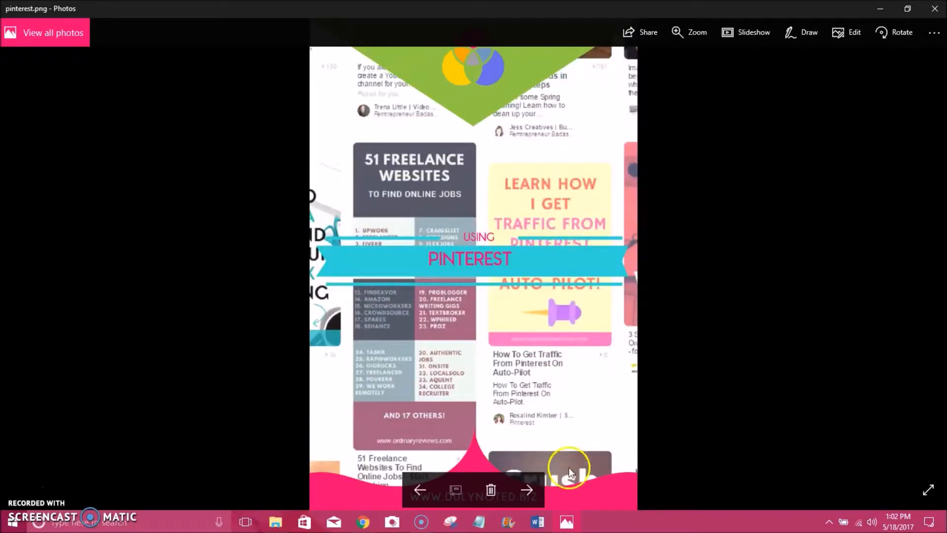
left_click(526, 488)
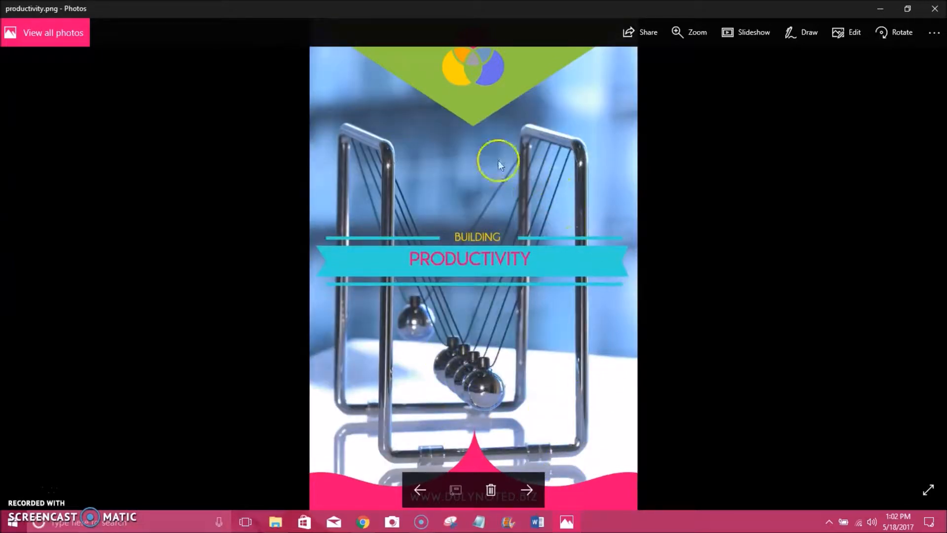
left_click(527, 487)
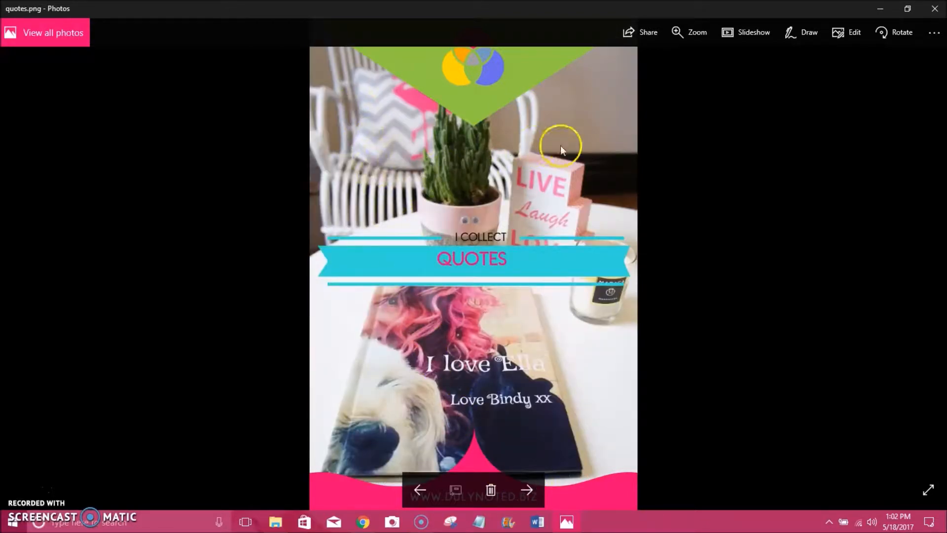
left_click(527, 489)
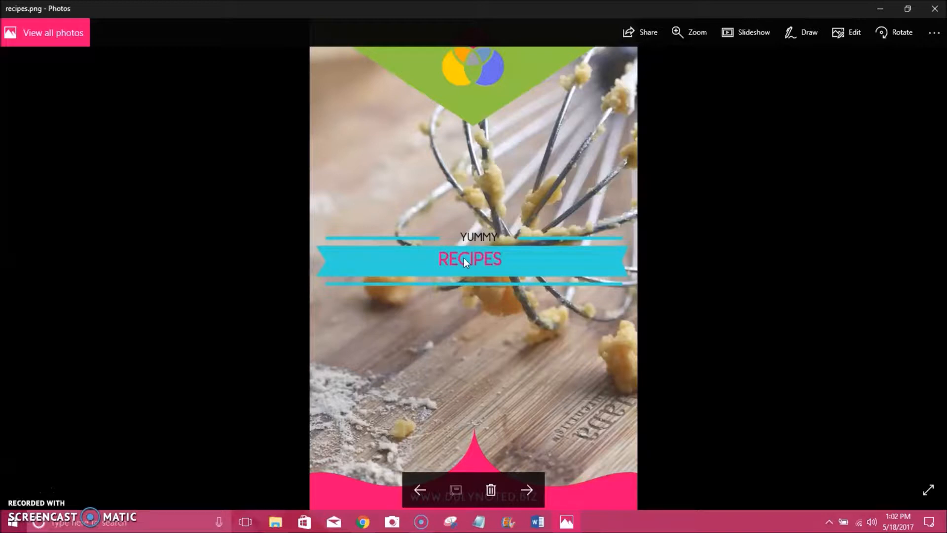
left_click(526, 489)
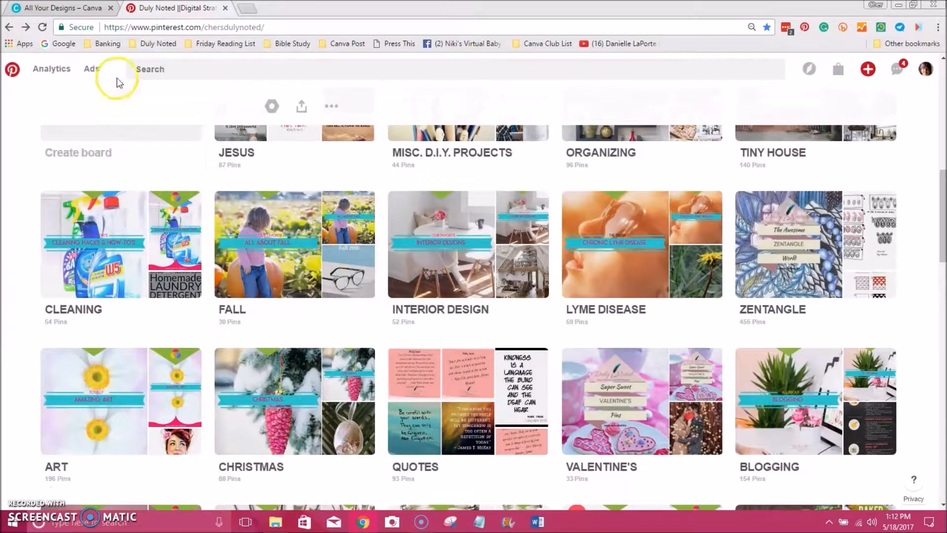
Examine the board covers on the Duly Noted Pinterest profile, comparing the branded designs across its boards.
scroll(898, 312, "up", 3)
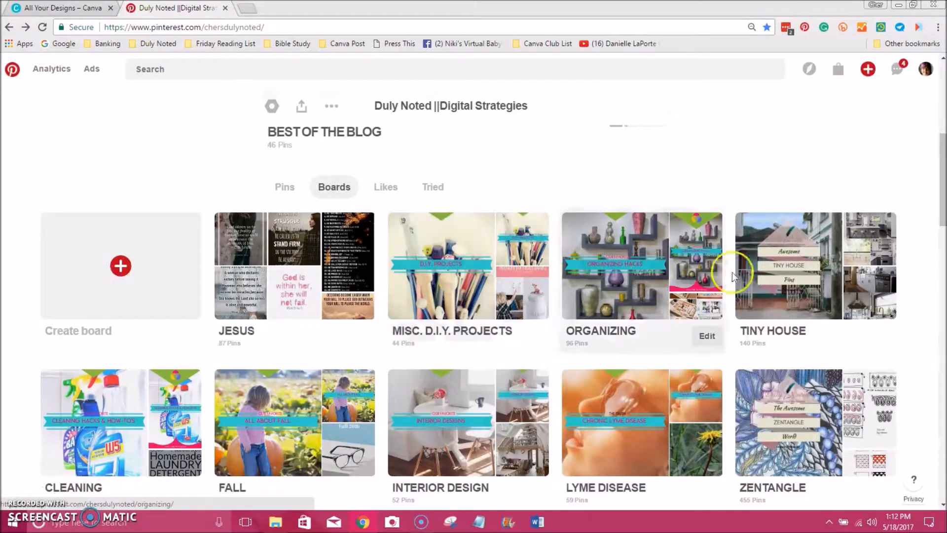
mouse_move(792, 276)
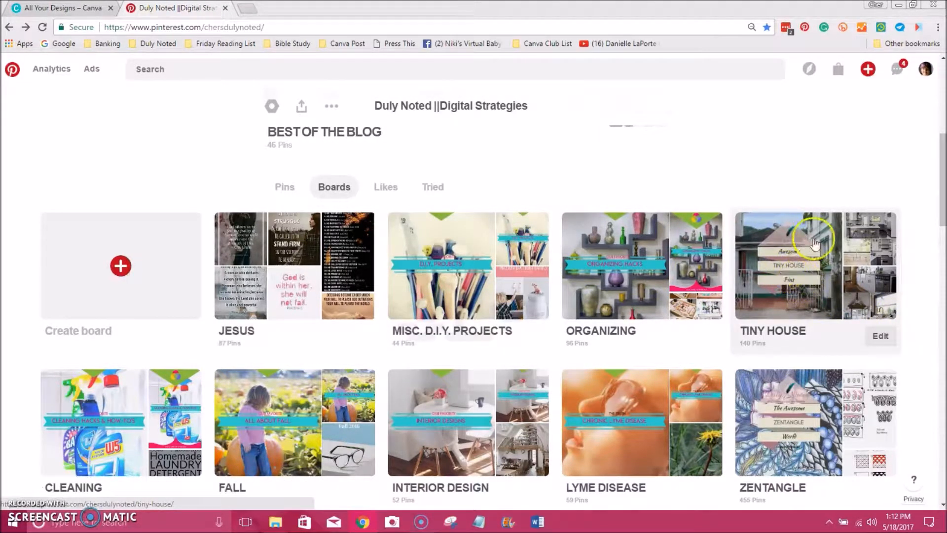
scroll(927, 356, "down", 4)
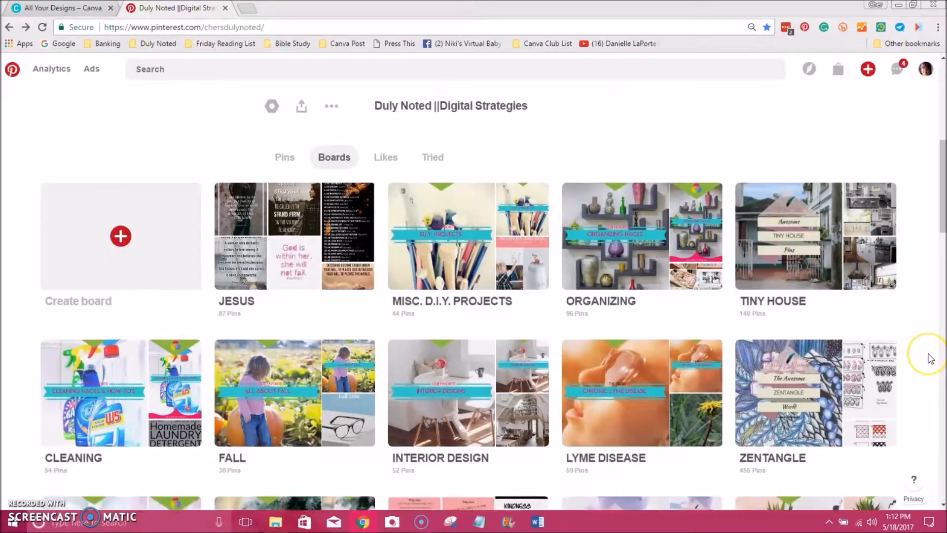
scroll(930, 359, "down", 3)
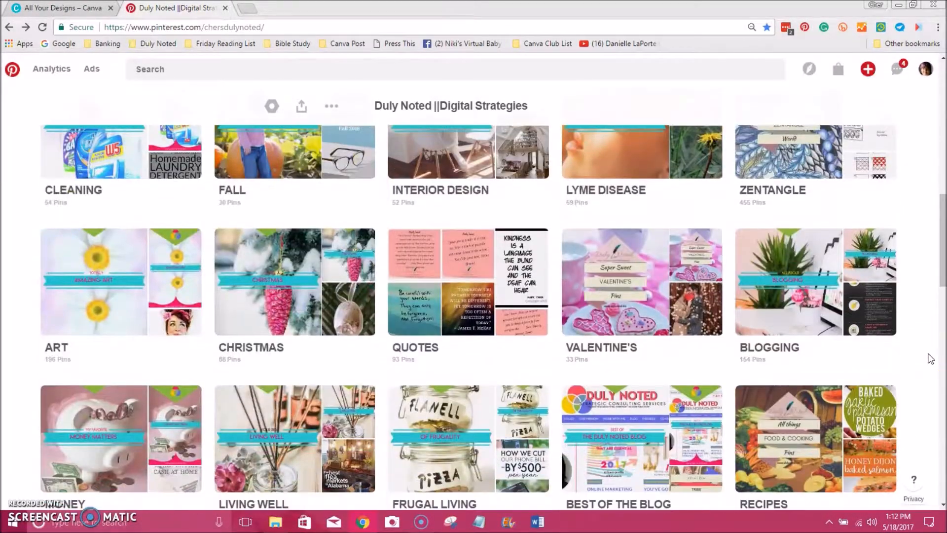
scroll(930, 359, "down", 1)
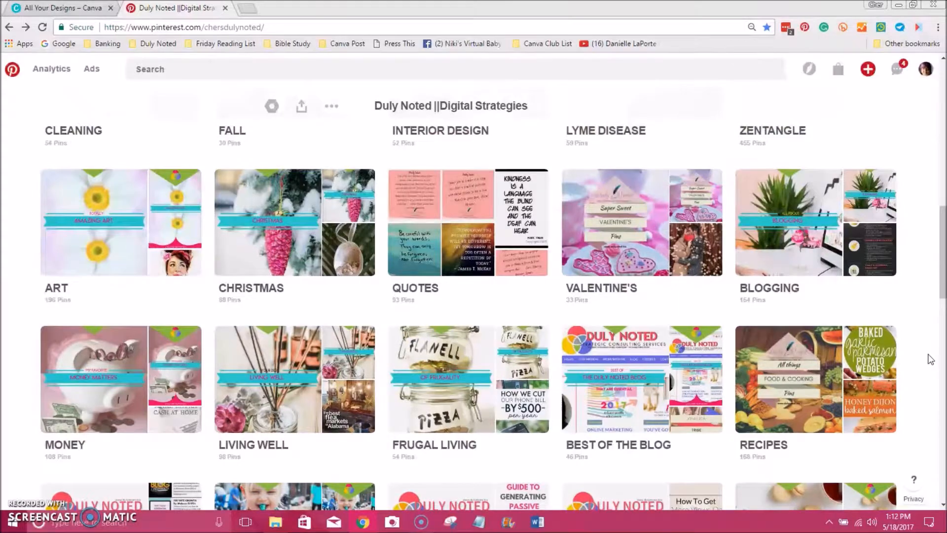
scroll(931, 359, "down", 6)
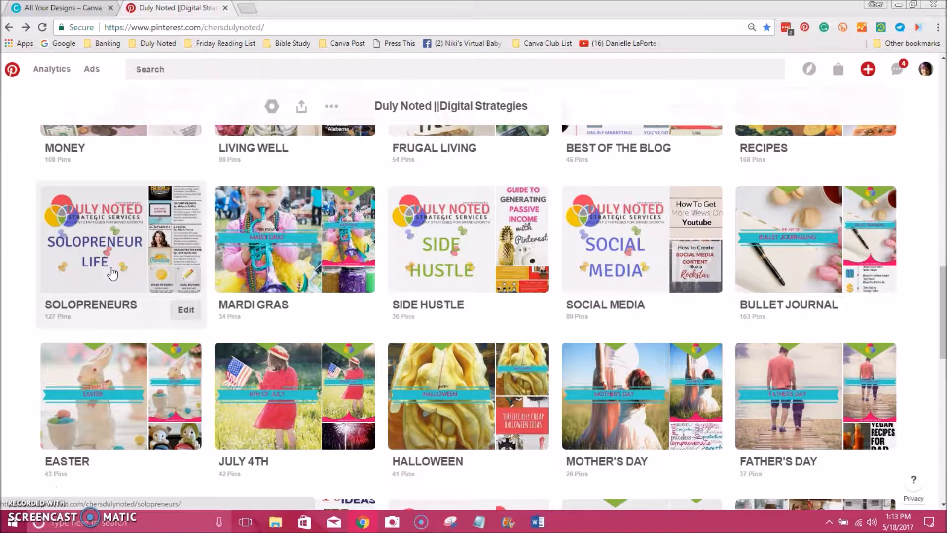
Open the Bullet Journal board, examine its cover pin down to the description, and follow the pin's link.
left_click(777, 256)
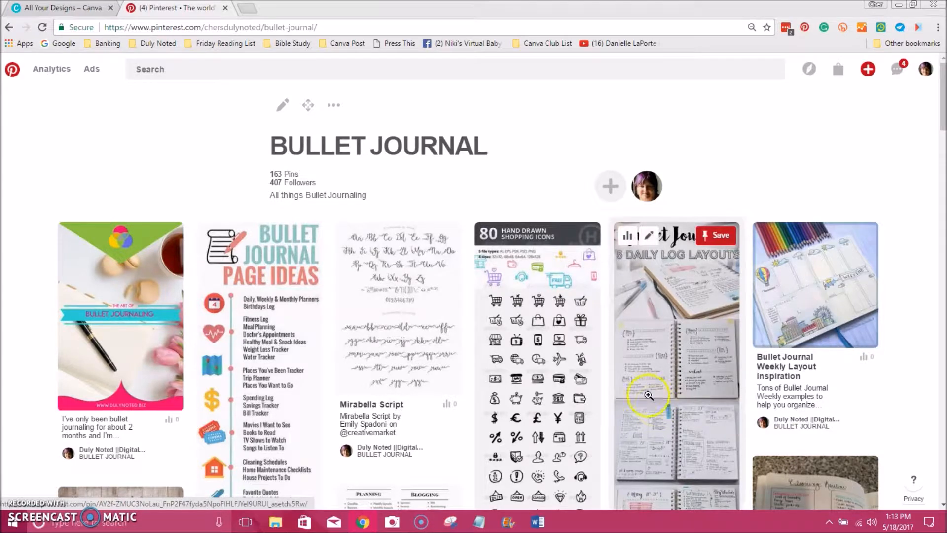
left_click(114, 341)
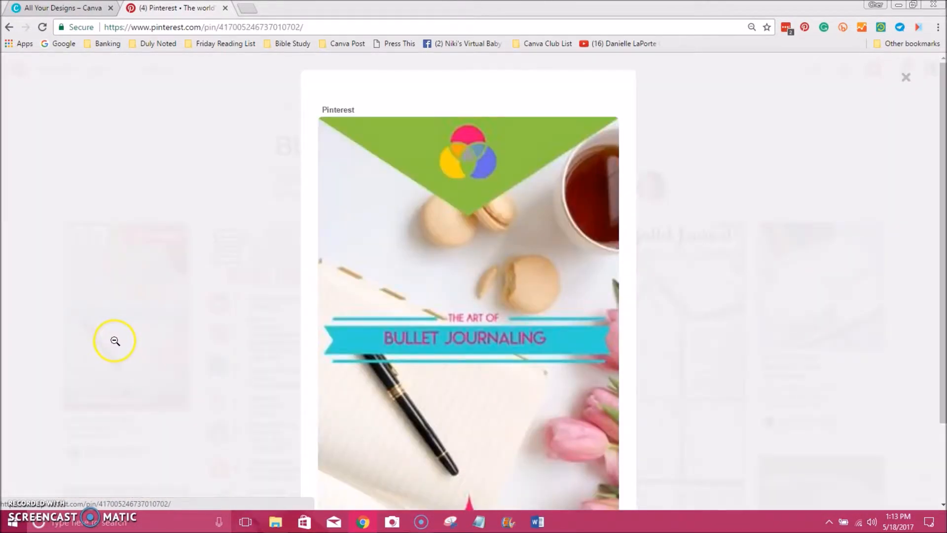
scroll(520, 237, "down", 2)
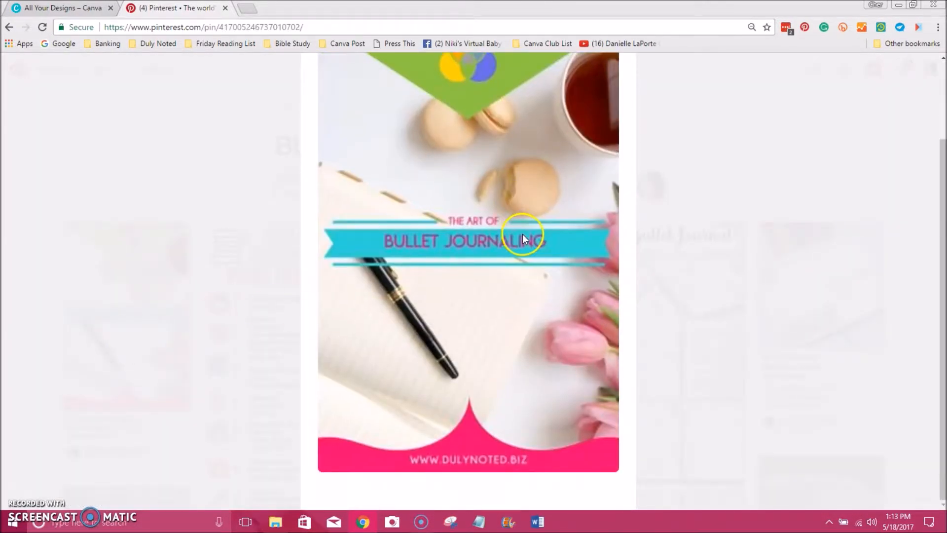
scroll(524, 237, "down", 3)
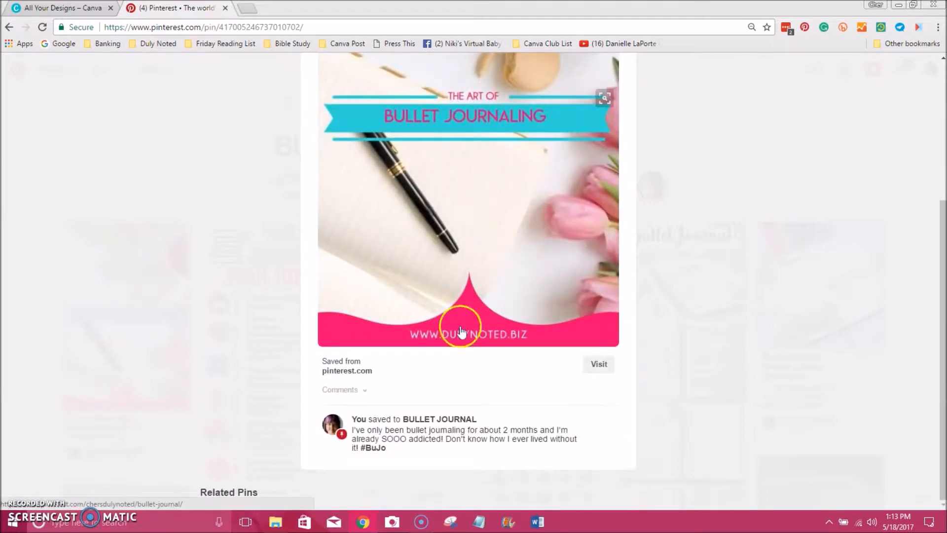
left_click(598, 366)
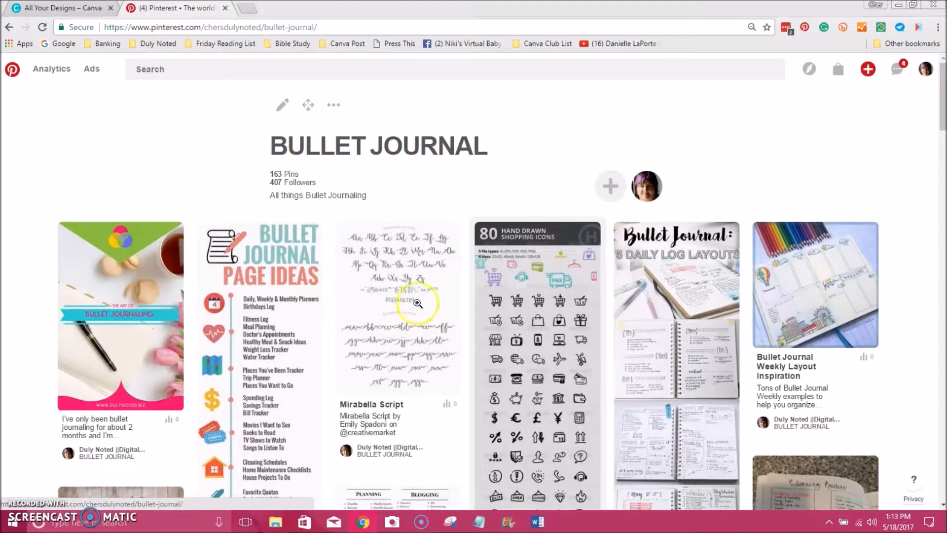
Go to the Pinterest home feed and browse its pins.
left_click(11, 72)
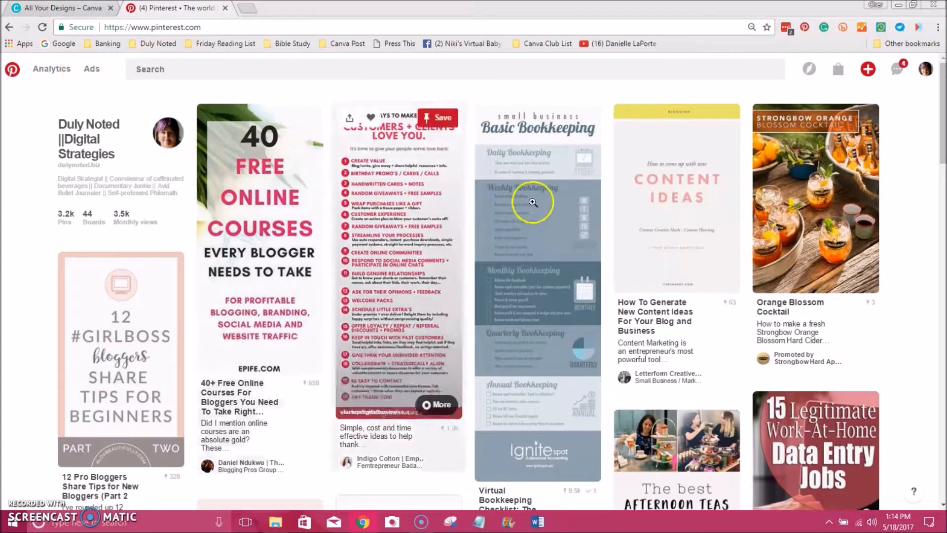
scroll(645, 344, "down", 1)
scroll(645, 344, "down", 3)
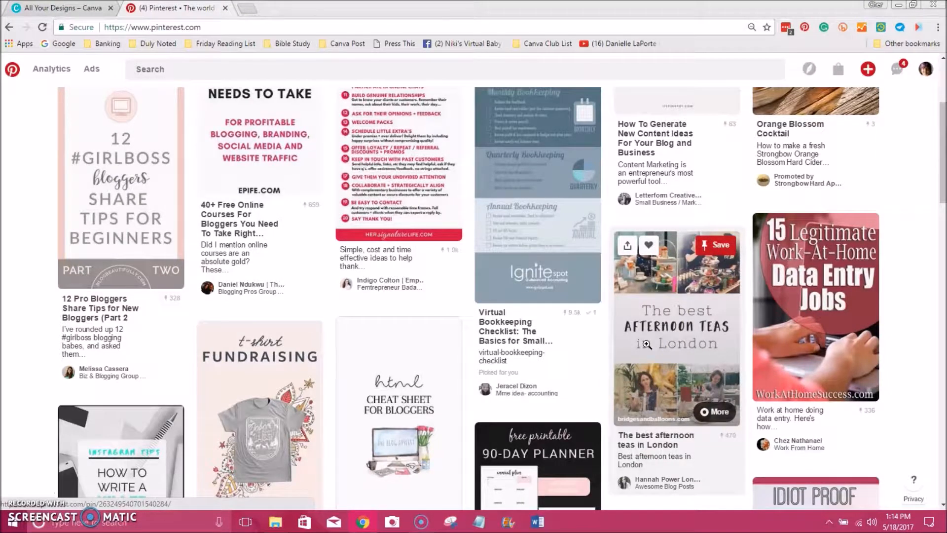
Switch to Canva, create a new Pinterest Graphic design and title it "pinterest cover template 1".
left_click(87, 10)
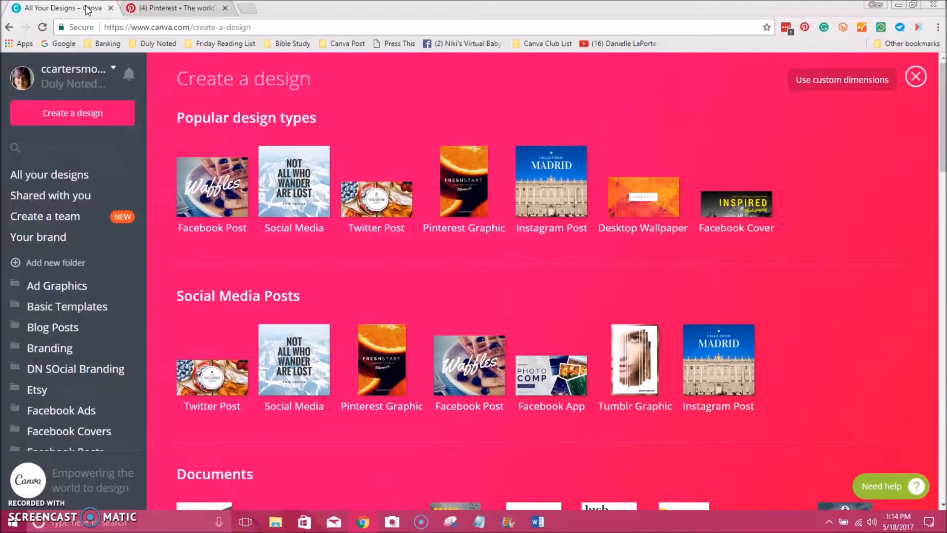
left_click(464, 185)
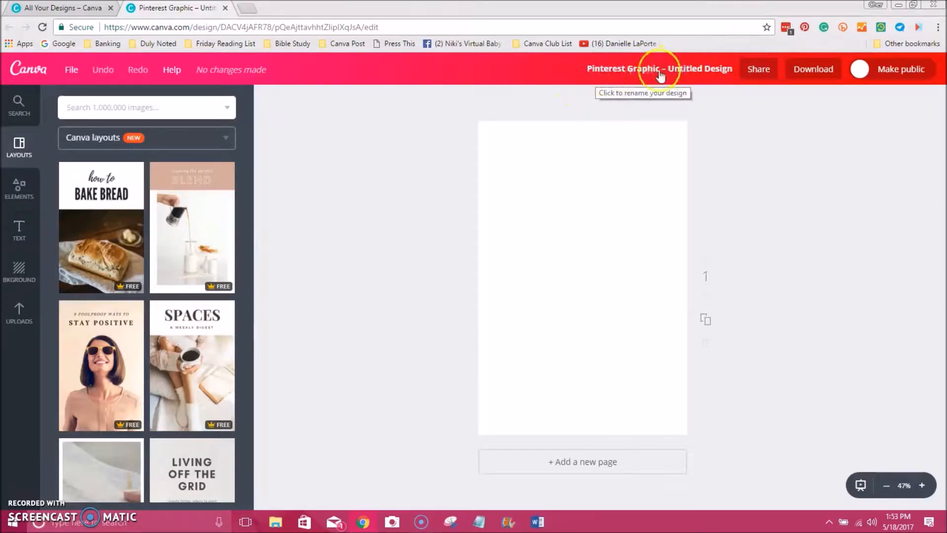
left_click(643, 72)
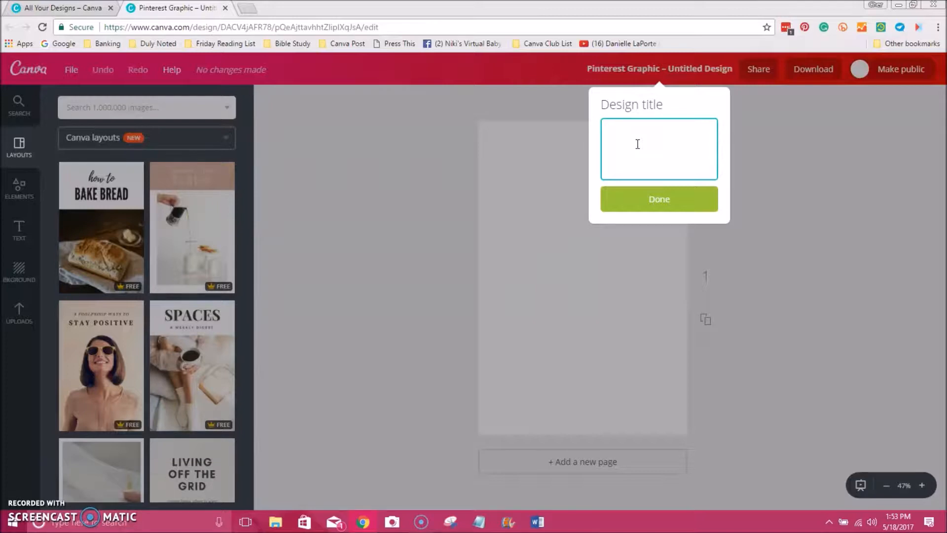
type("pinterest cover template 1")
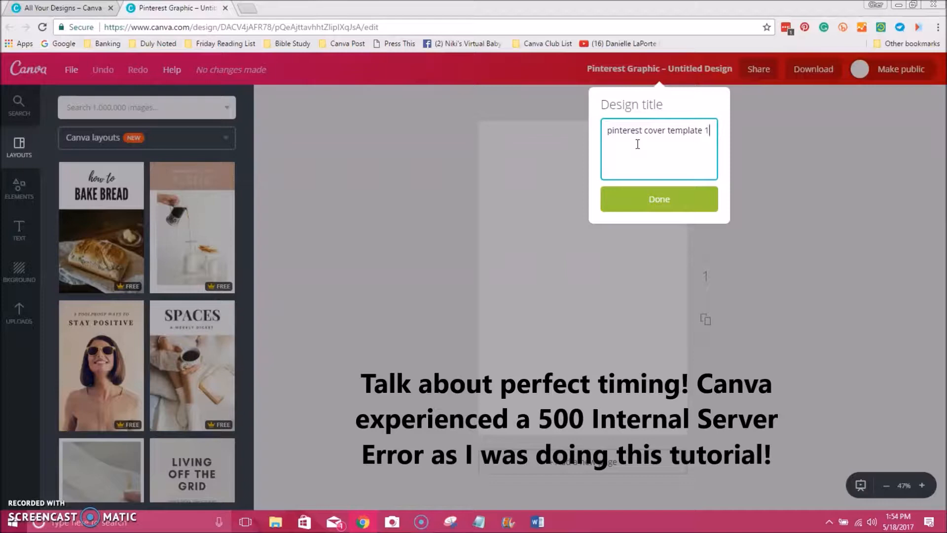
left_click(642, 201)
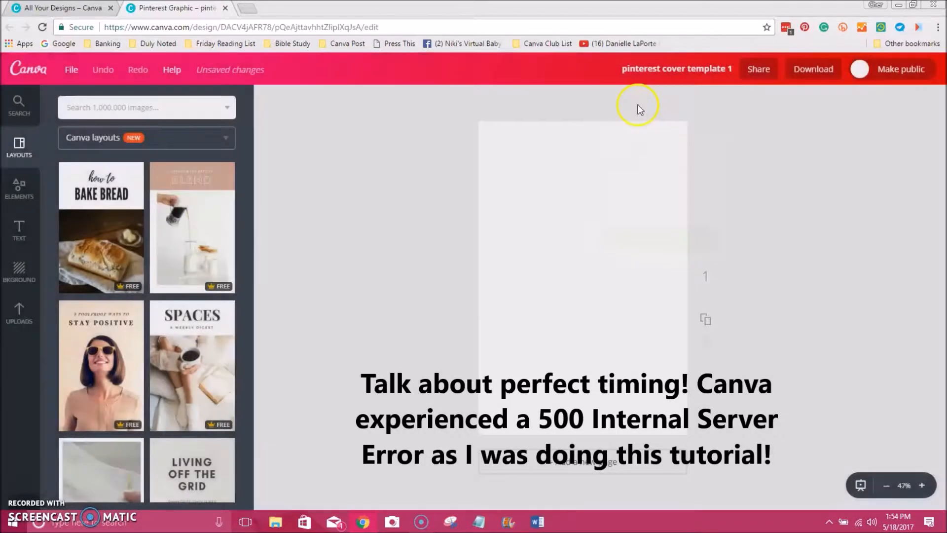
Check the design's save status, close it, and reopen "pinterest cover template 1" from the list of all designs.
left_click(72, 69)
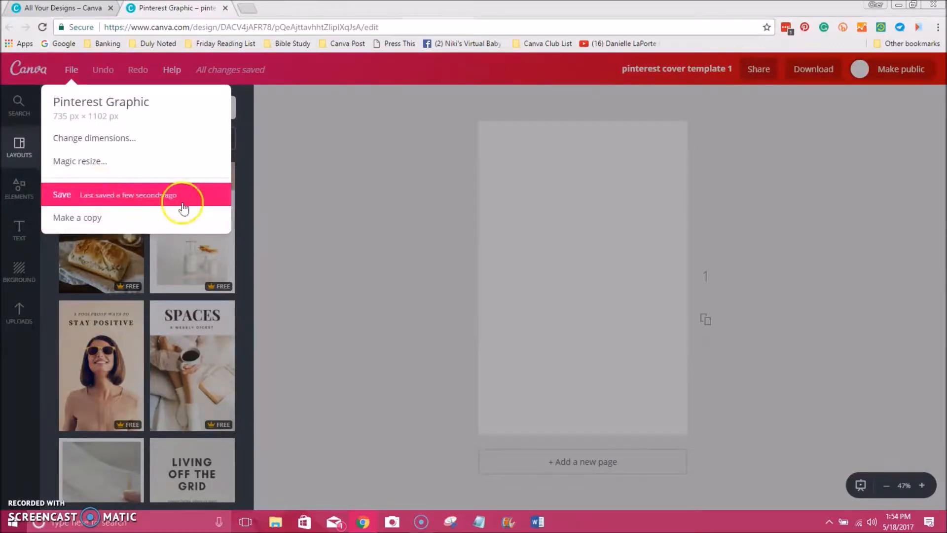
left_click(225, 8)
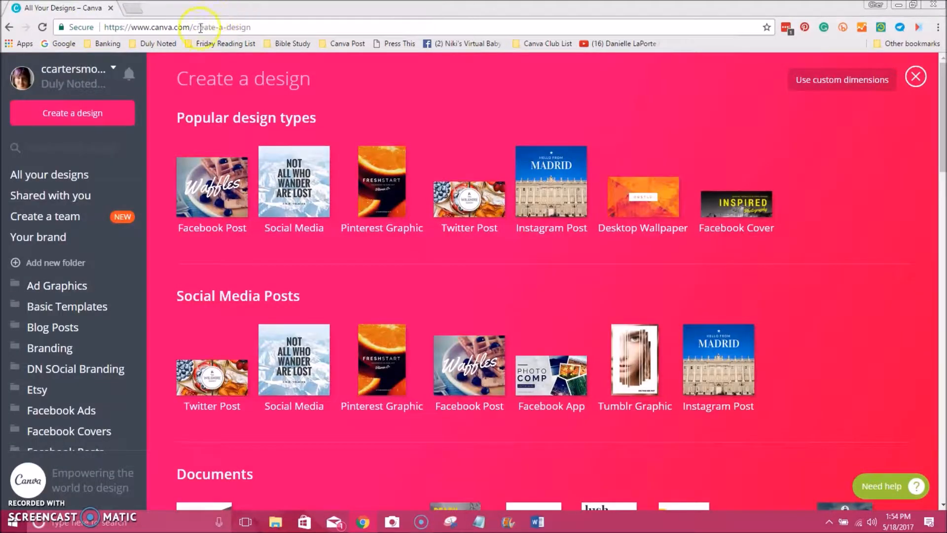
left_click(59, 175)
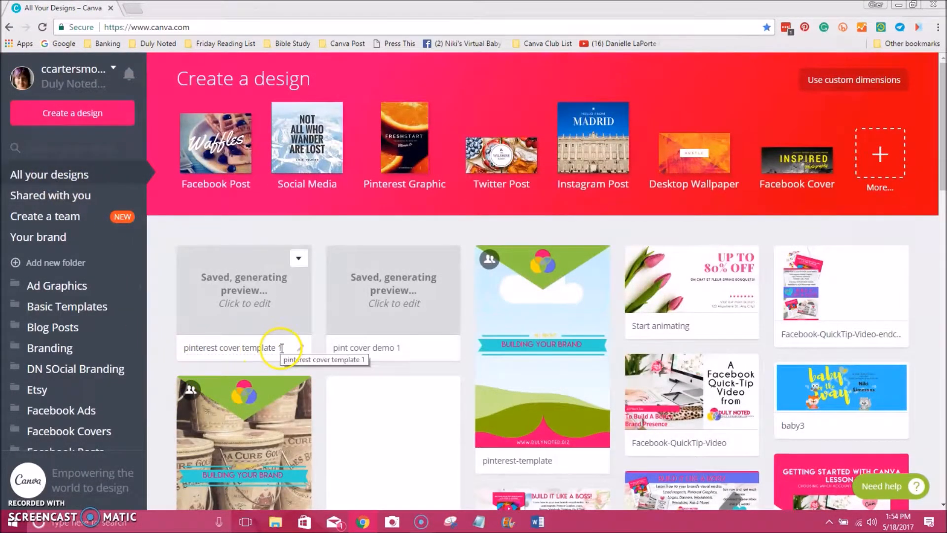
left_click(235, 285)
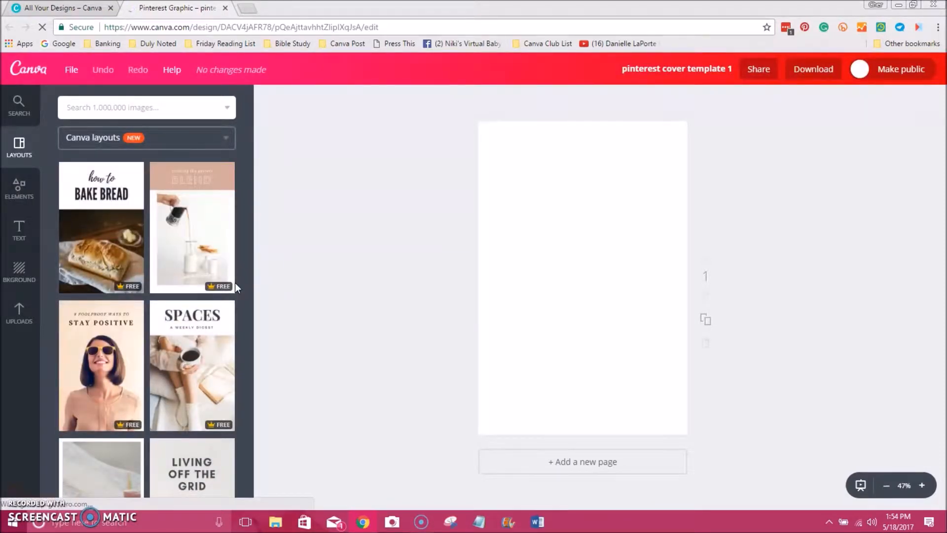
Browse the Canva layouts and apply the blue "staten island" travel guide layout to the blank page.
left_click(26, 152)
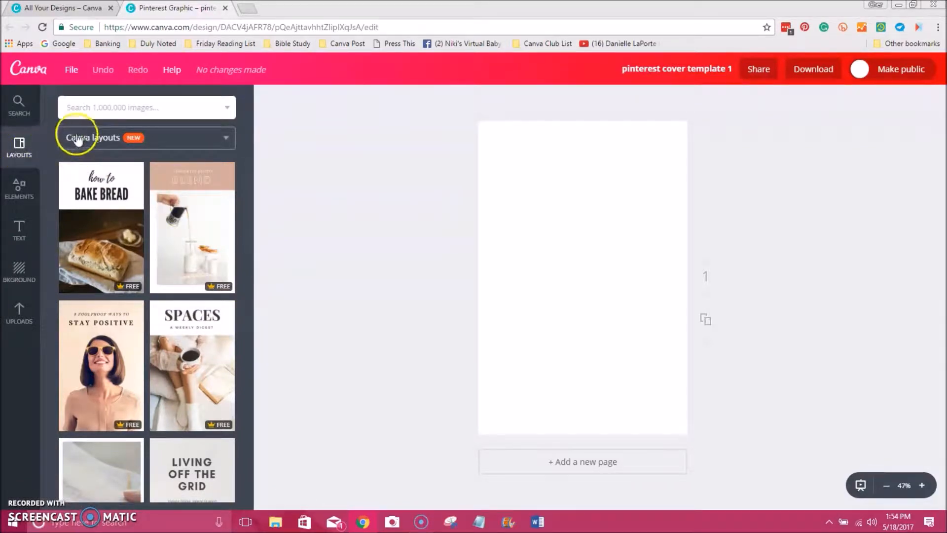
scroll(182, 302, "down", 5)
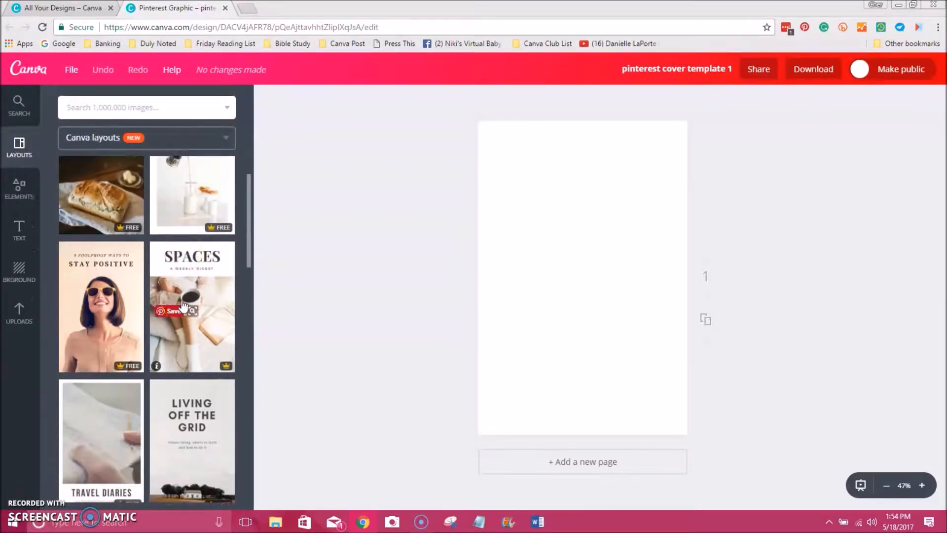
scroll(183, 306, "down", 10)
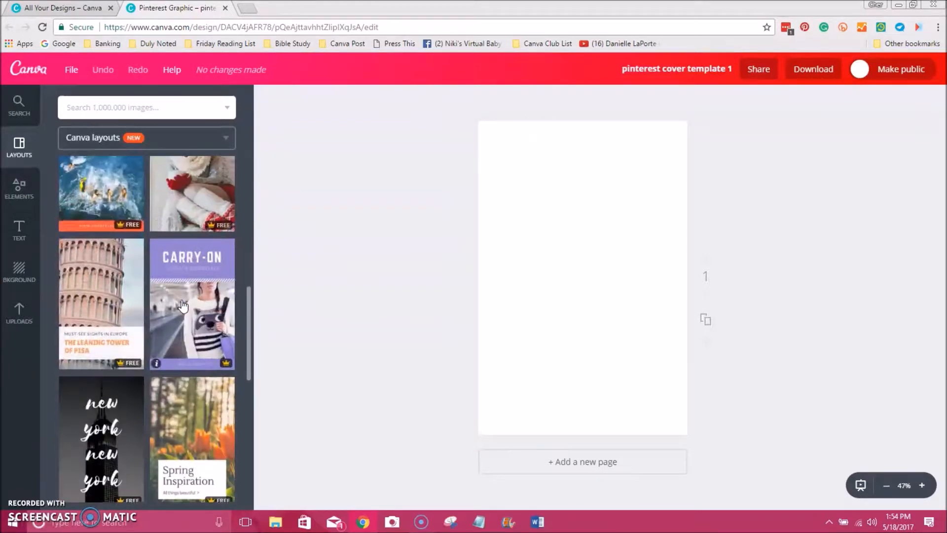
scroll(182, 306, "down", 6)
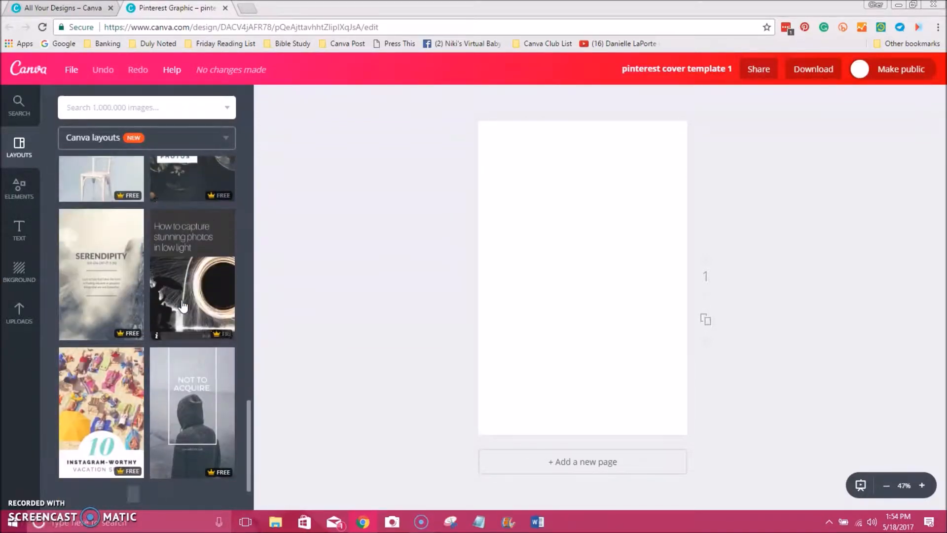
scroll(182, 305, "down", 5)
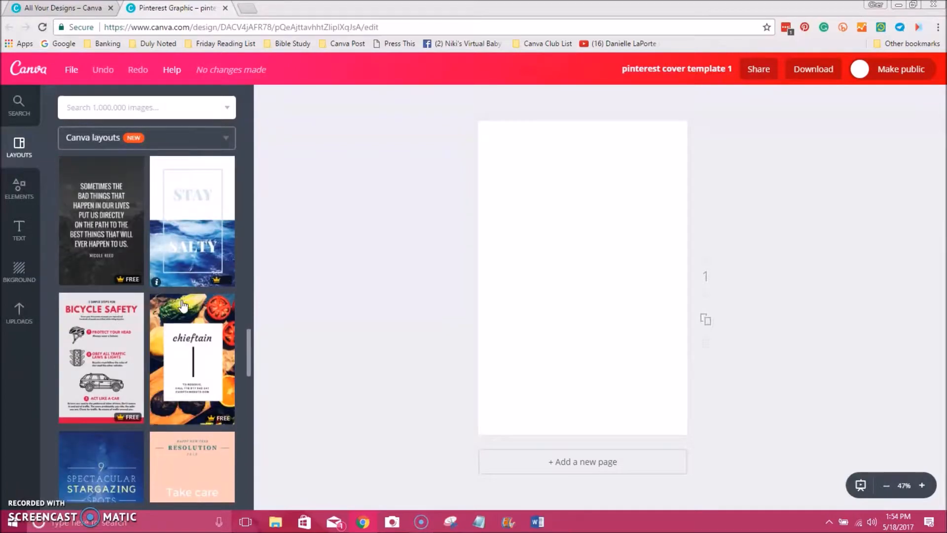
scroll(183, 306, "down", 5)
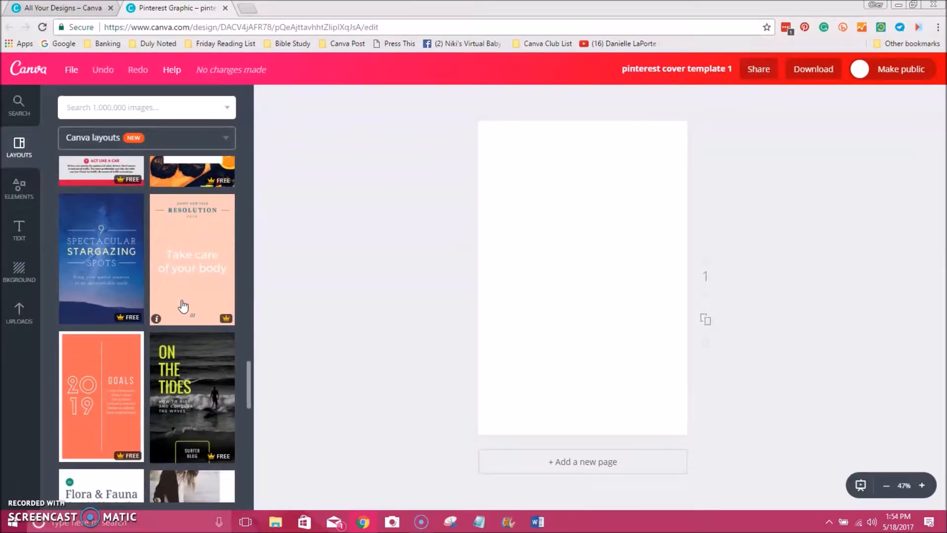
scroll(183, 306, "up", 3)
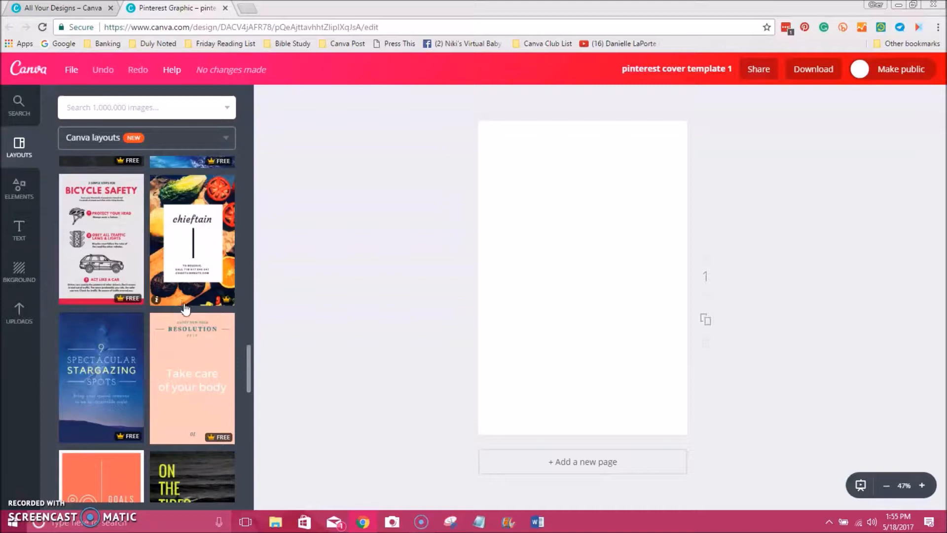
scroll(184, 306, "down", 5)
scroll(187, 308, "down", 6)
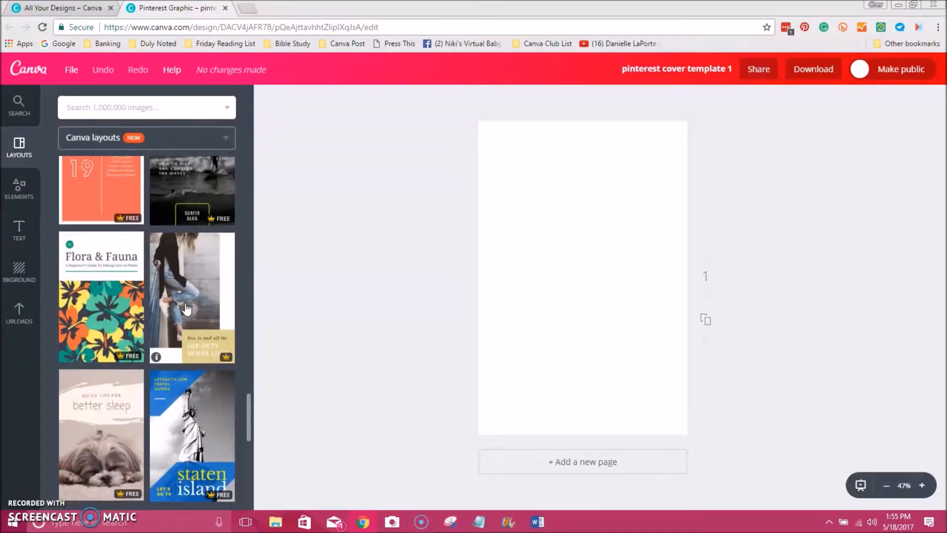
left_click(166, 299)
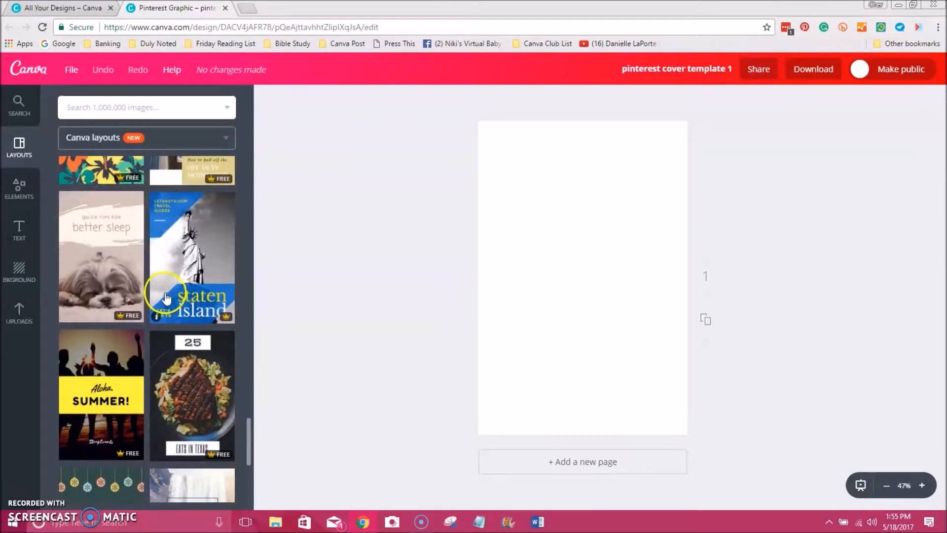
left_click(218, 265)
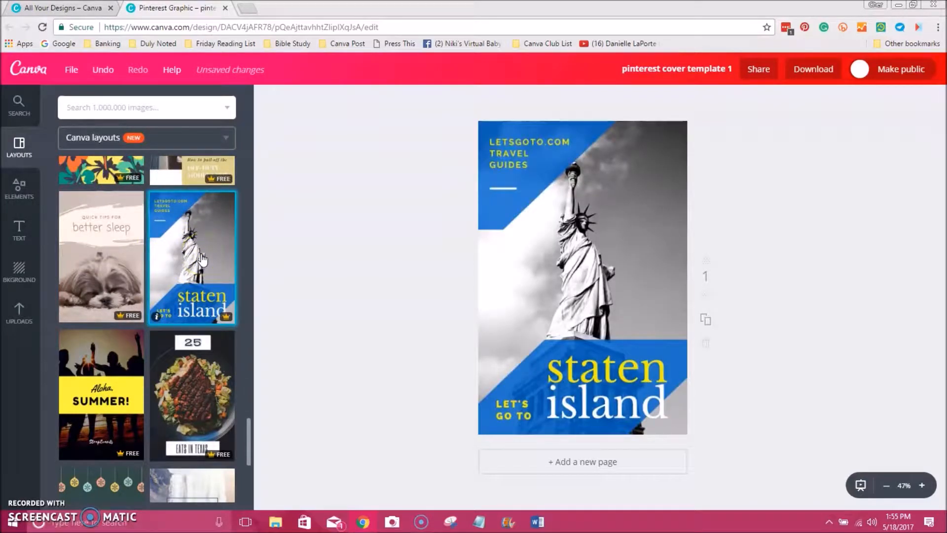
Delete the Statue of Liberty image from the layout, keeping its background frame in place.
left_click_drag(598, 232, 626, 256)
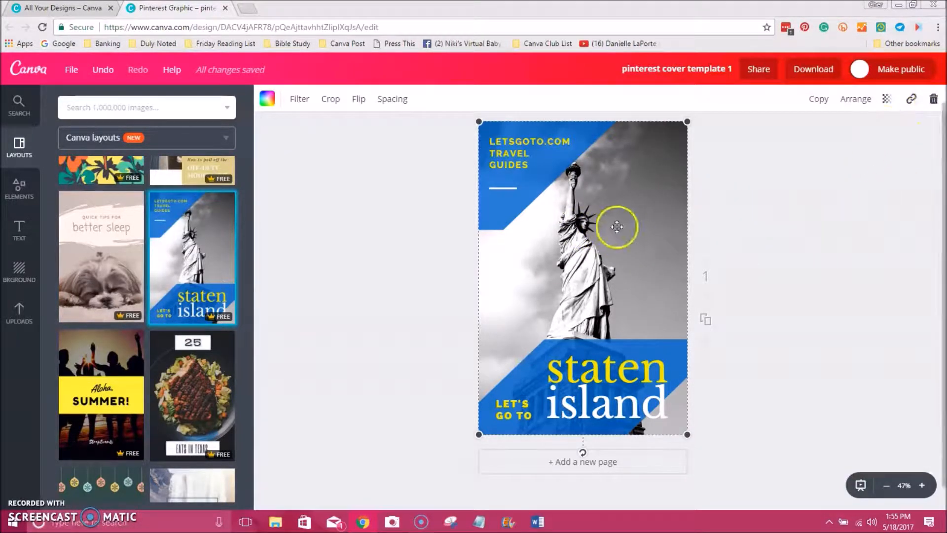
left_click(932, 100)
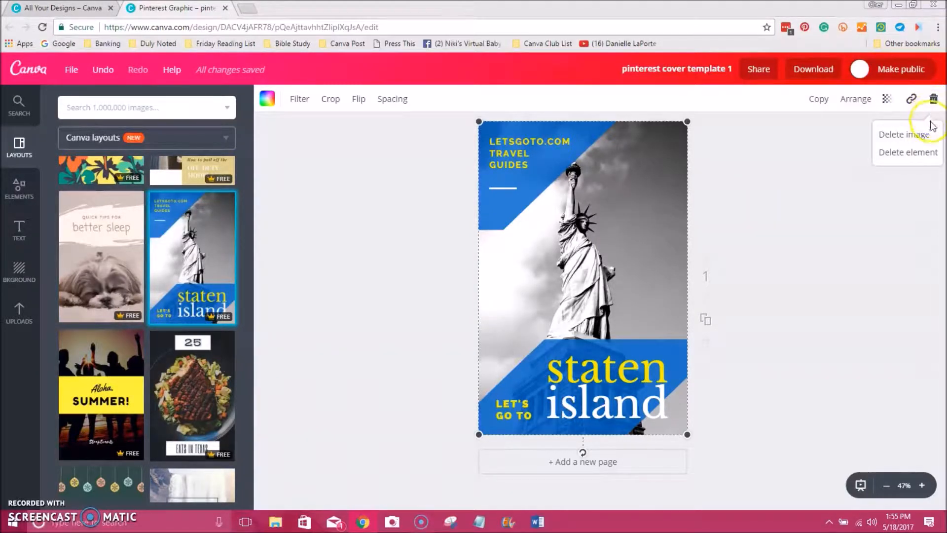
left_click(909, 154)
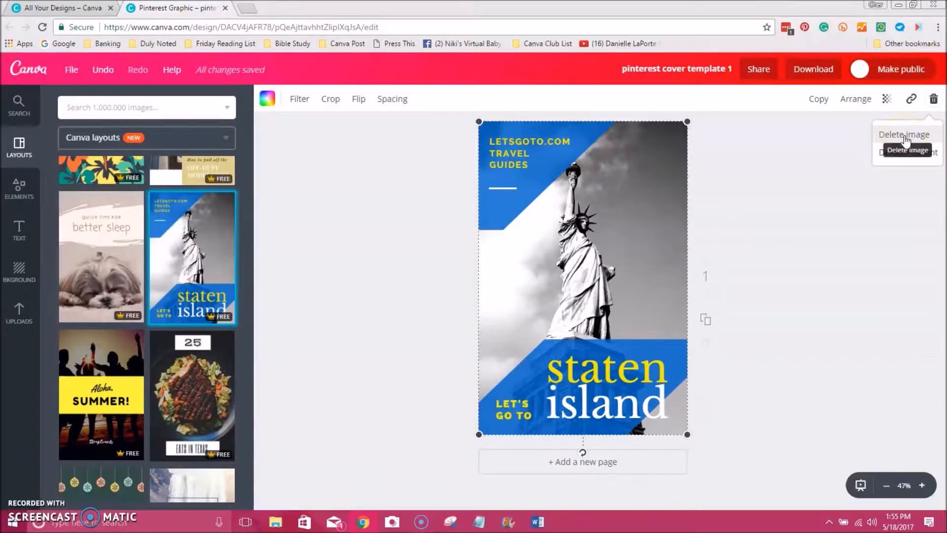
left_click(905, 137)
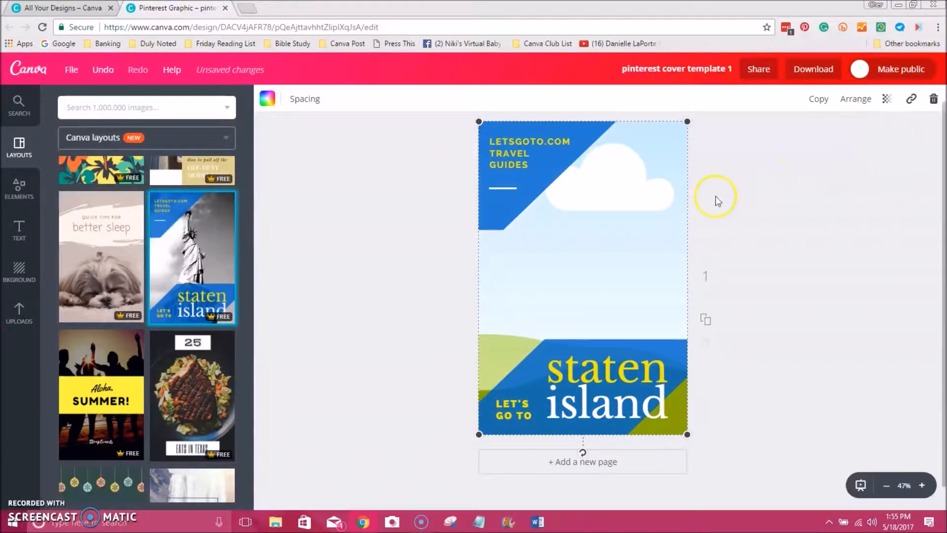
left_click(360, 224)
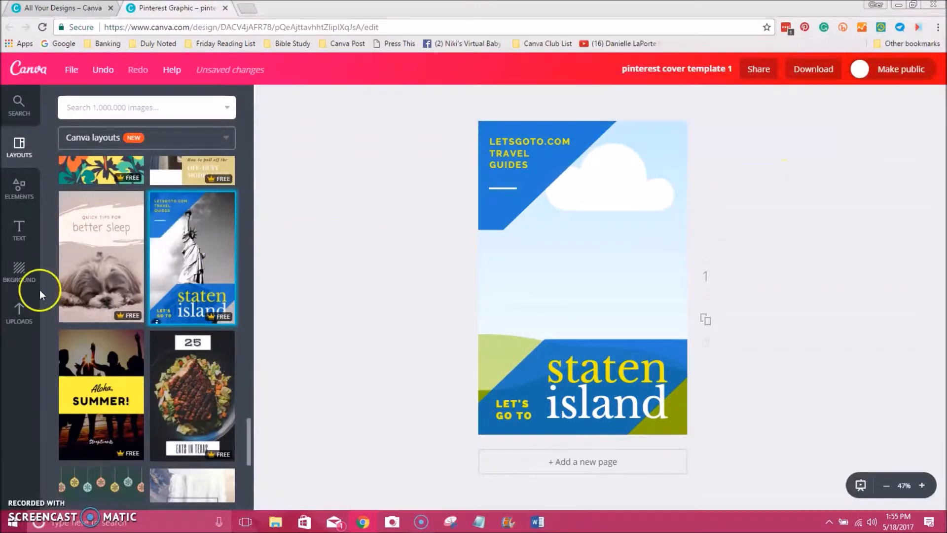
Find the photo of a potted plant beside a desk among the uploads and place it in the empty background frame.
left_click(18, 313)
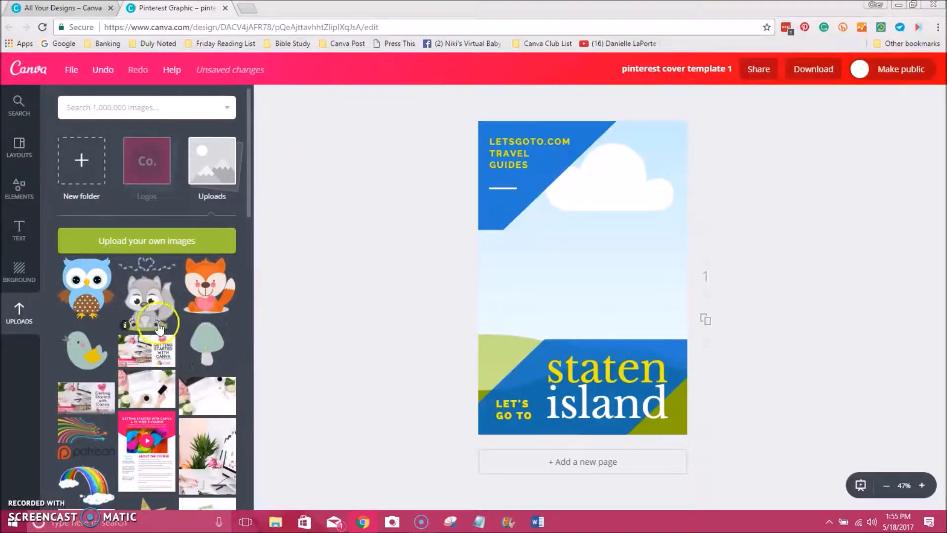
scroll(158, 327, "down", 6)
scroll(158, 327, "down", 3)
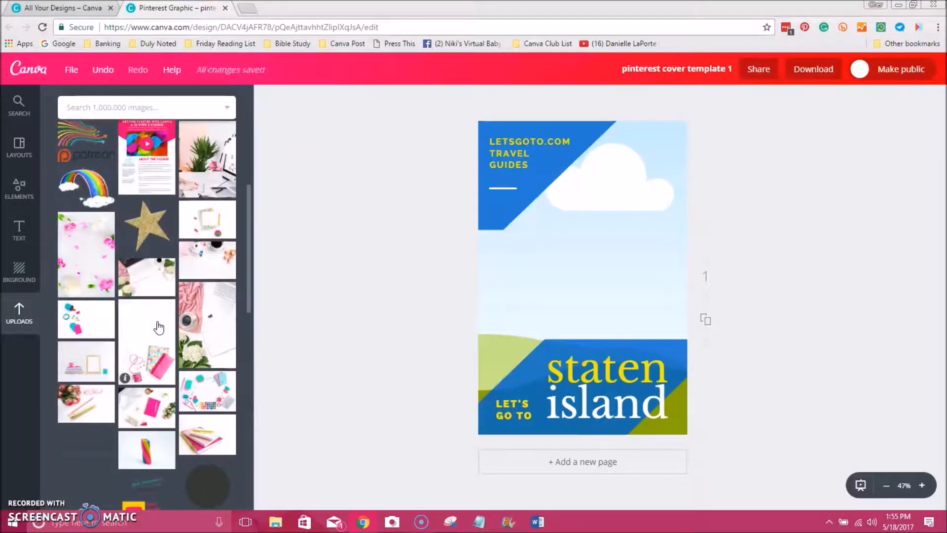
scroll(159, 327, "up", 3)
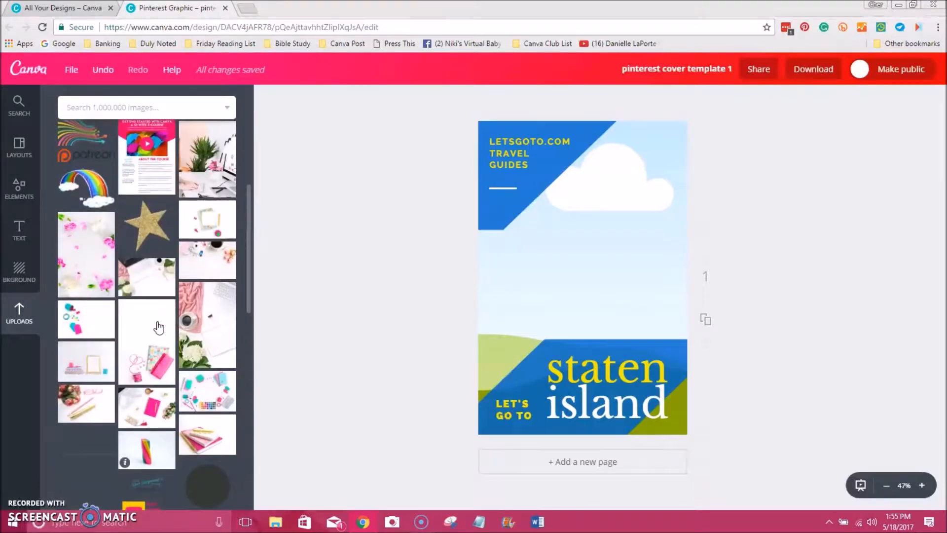
left_click(217, 356)
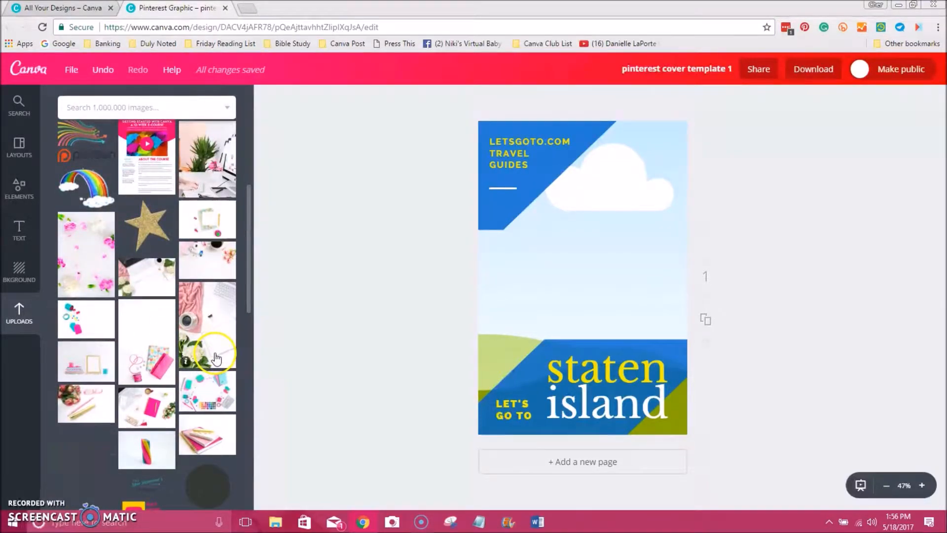
scroll(216, 357, "up", 3)
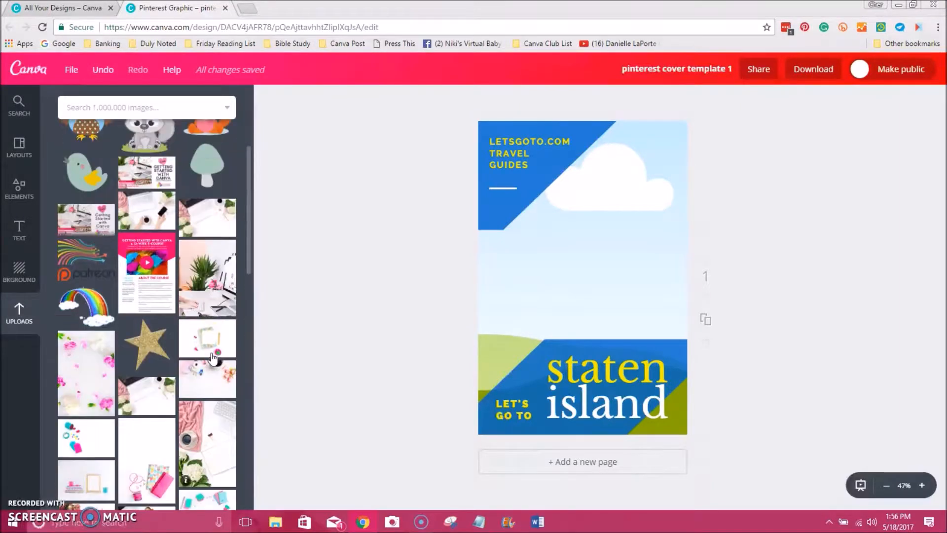
left_click(204, 280)
left_click_drag(203, 280, 513, 255)
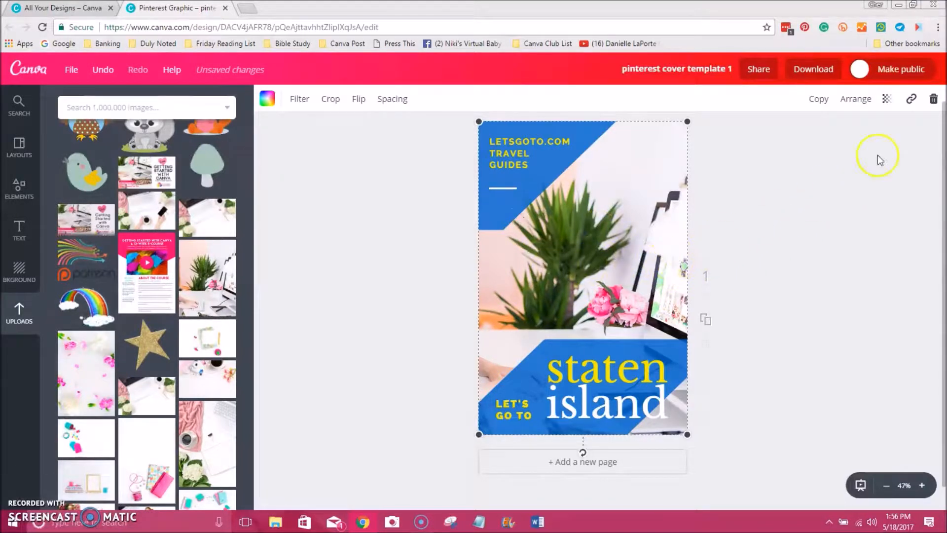
Delete the plant photo from the background frame and fill the frame with the uploaded flat-lay of colorful stationery and watercolor paints.
left_click(934, 101)
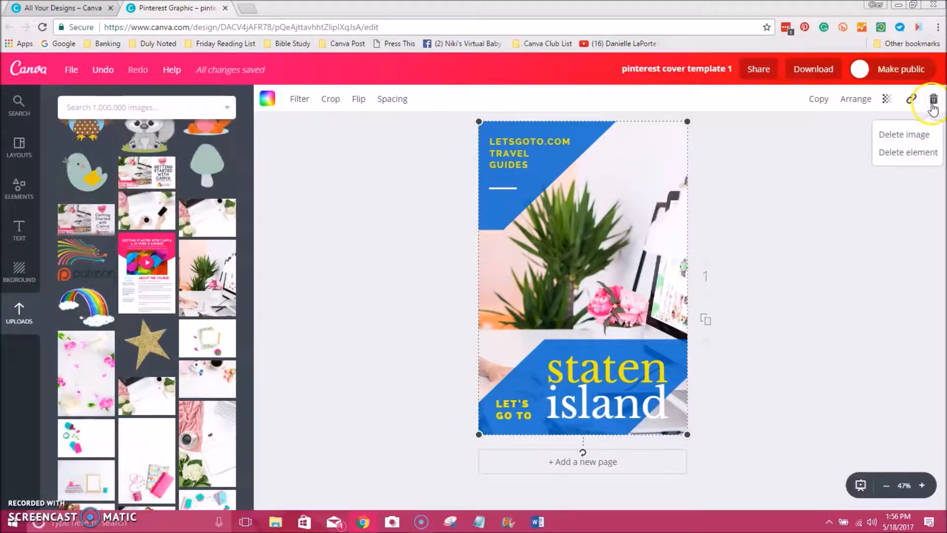
left_click(910, 140)
scroll(124, 368, "down", 1)
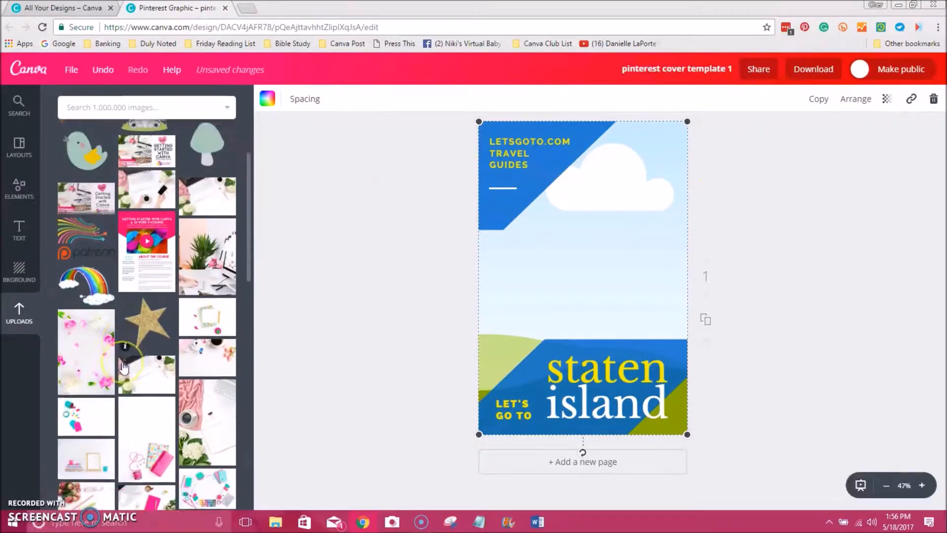
scroll(124, 367, "down", 3)
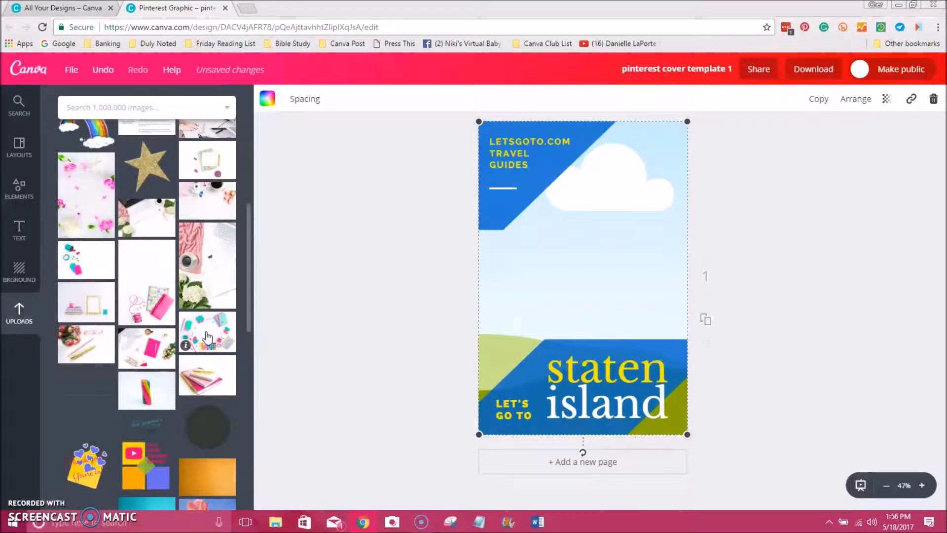
left_click_drag(206, 331, 543, 254)
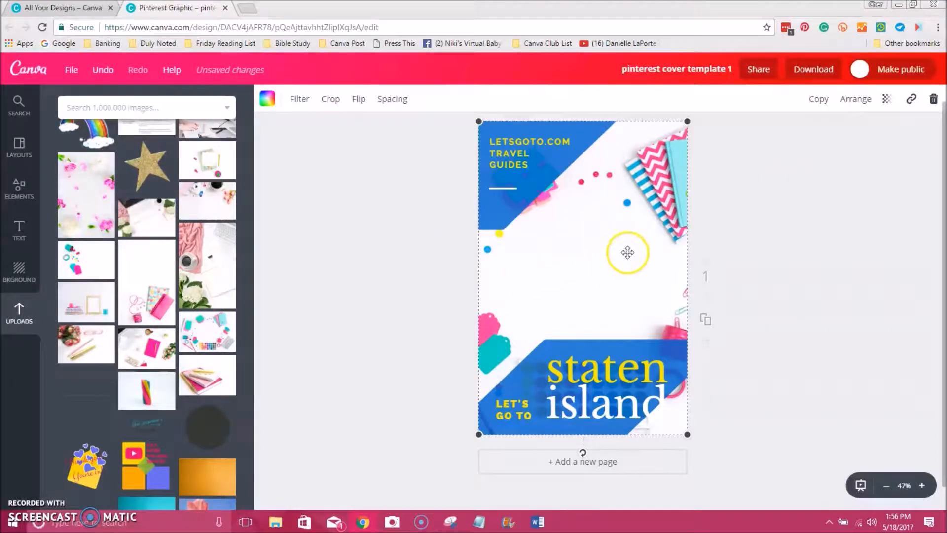
Shift the stationery photo to the right within its frame to bring in the items from its left side, and apply the crop.
double_click(578, 247)
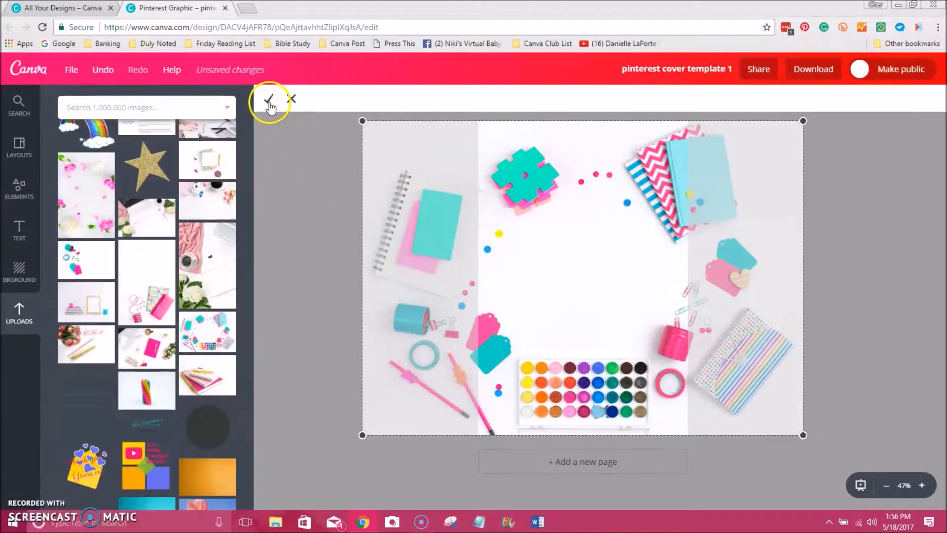
left_click_drag(398, 202, 466, 200)
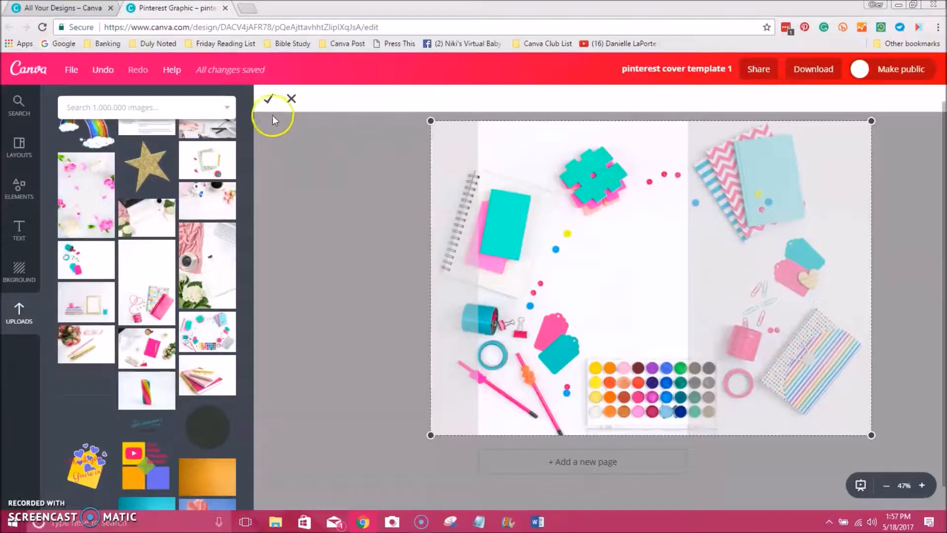
left_click(267, 99)
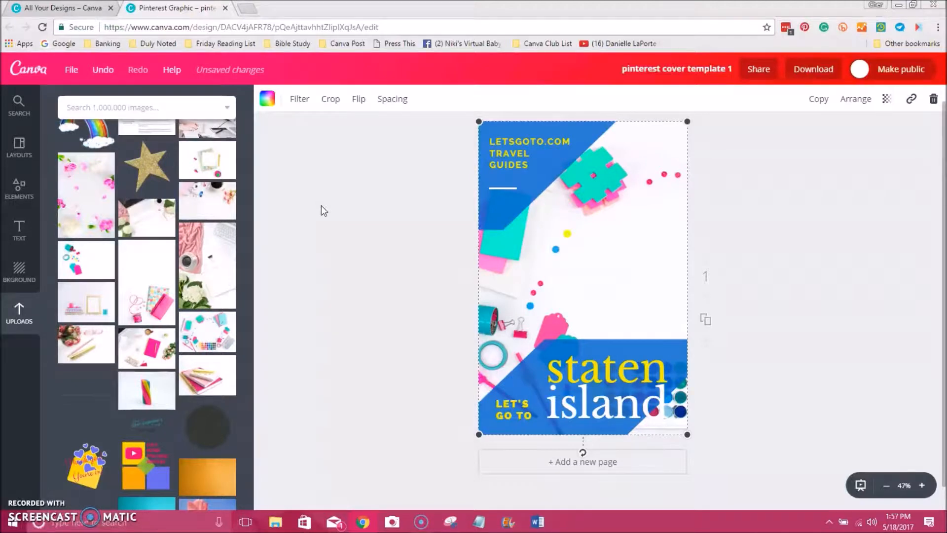
Undo the photo repositioning and the stationery photo placement, and redo both changes.
left_click(100, 73)
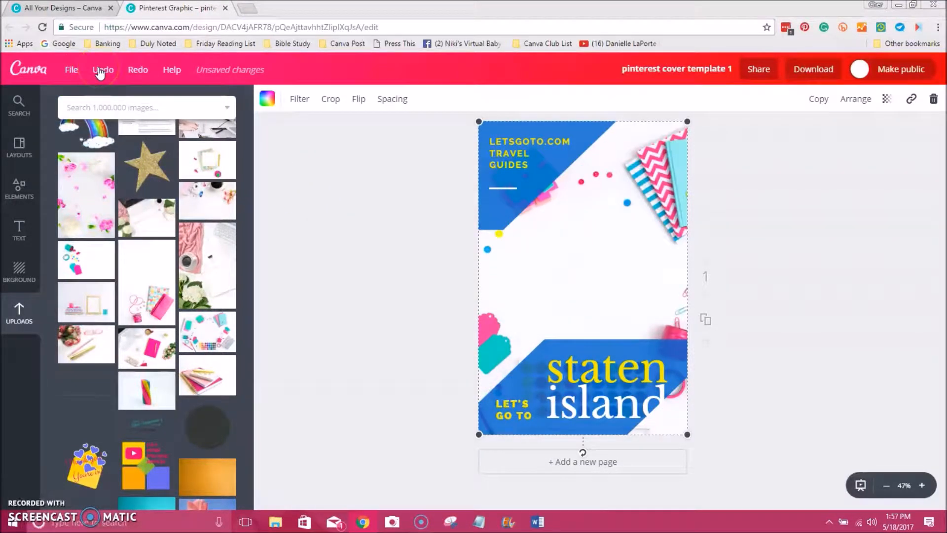
left_click(100, 73)
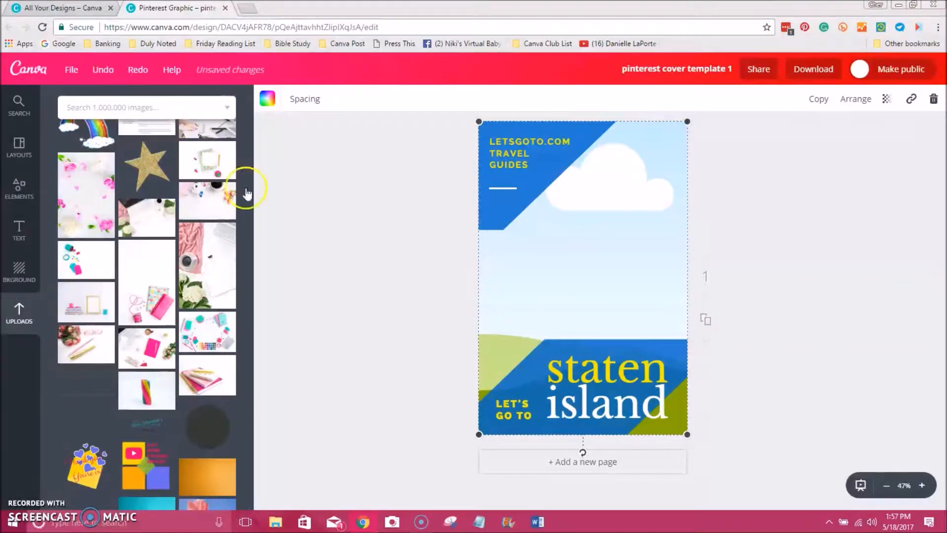
left_click(133, 77)
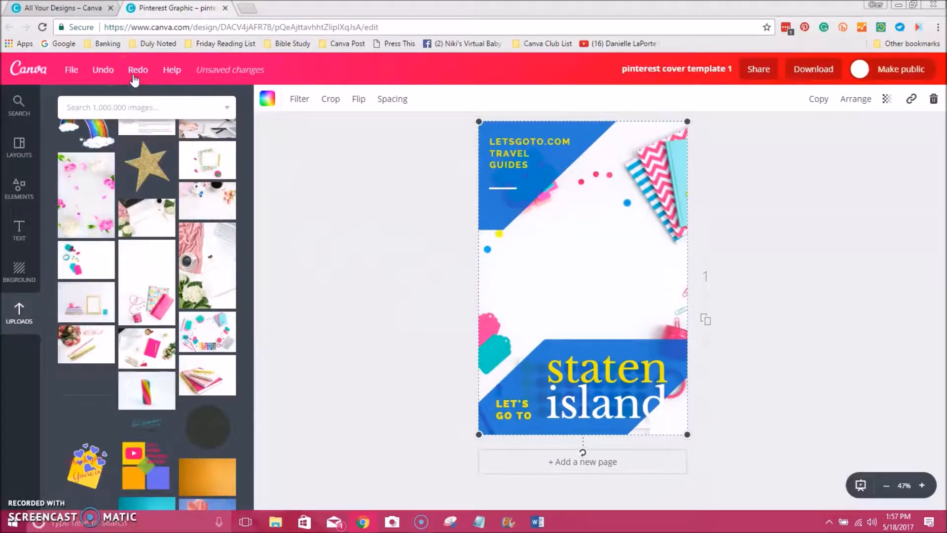
left_click(133, 76)
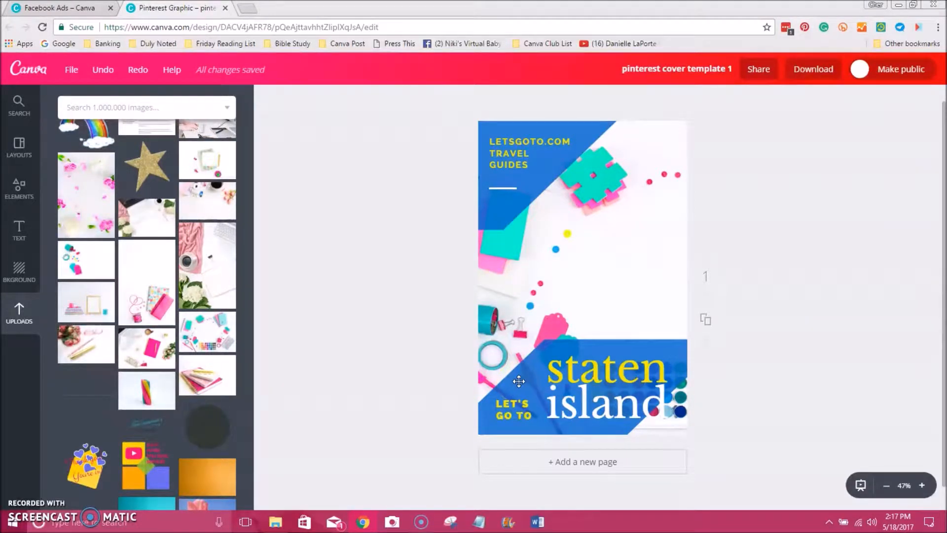
Recolor the blue corner shape behind the website text with the pink brand color and deselect it.
left_click(494, 220)
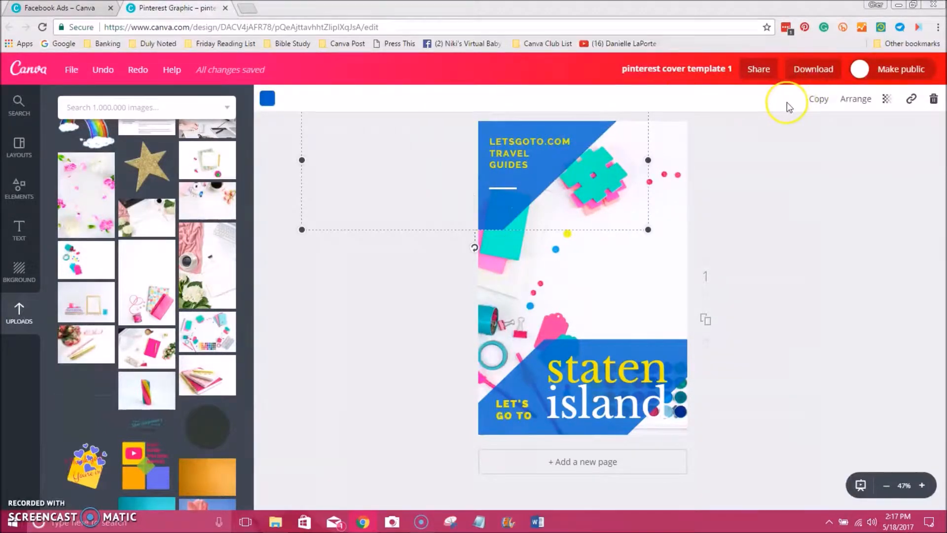
left_click(267, 100)
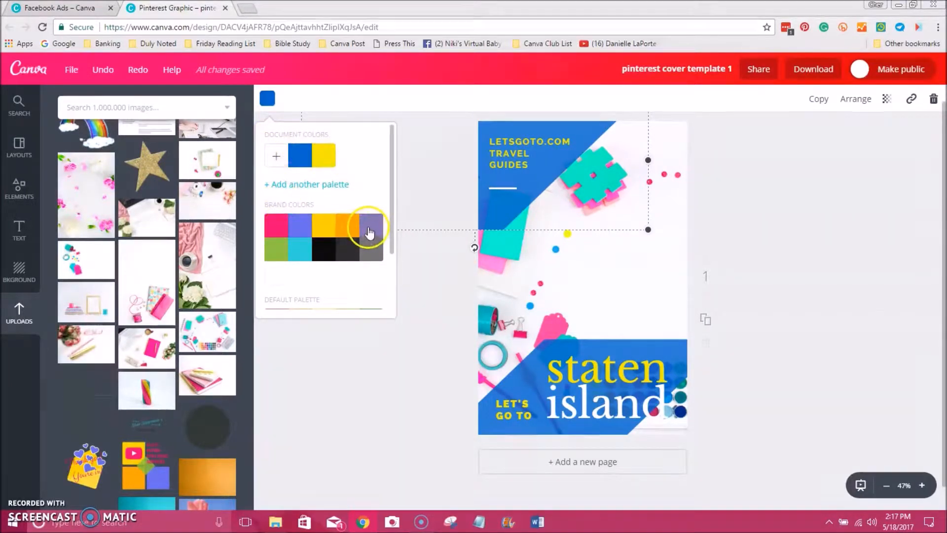
scroll(366, 231, "down", 3)
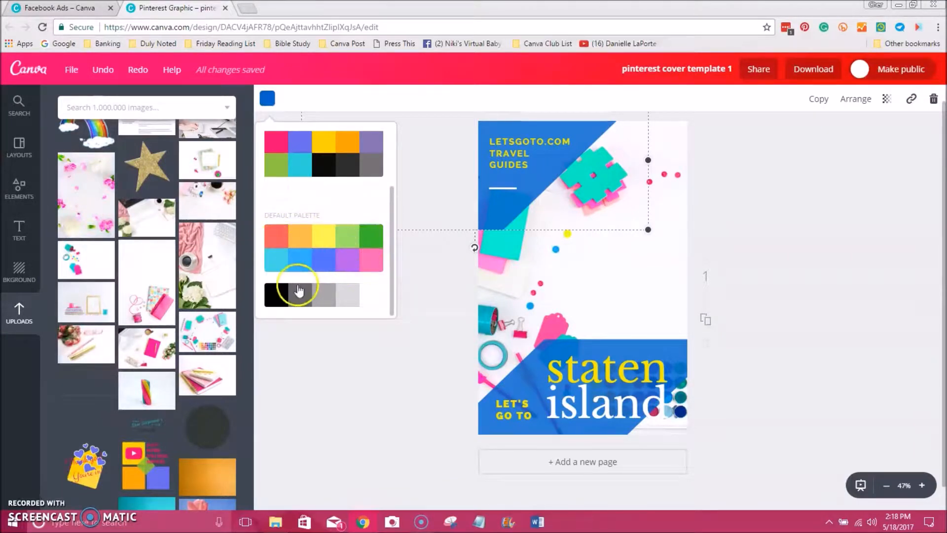
scroll(368, 250, "up", 2)
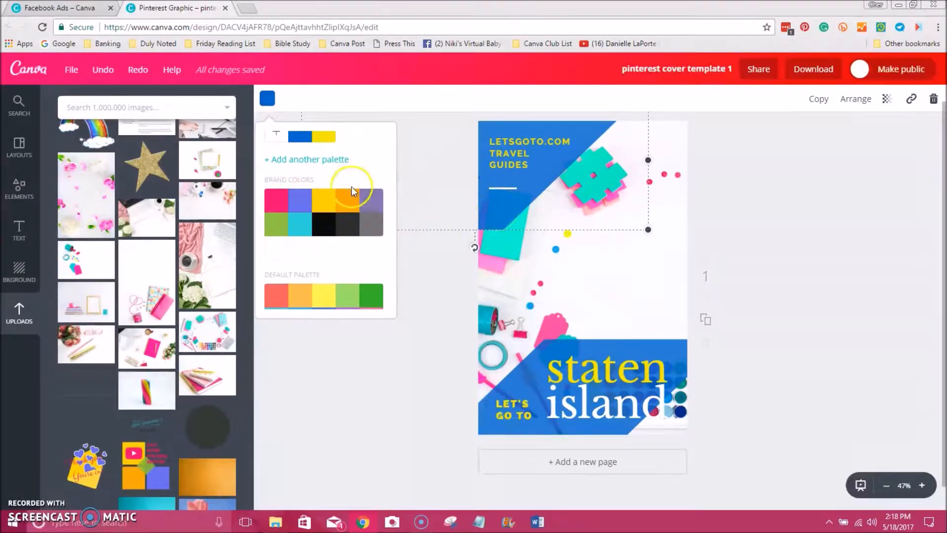
left_click(276, 205)
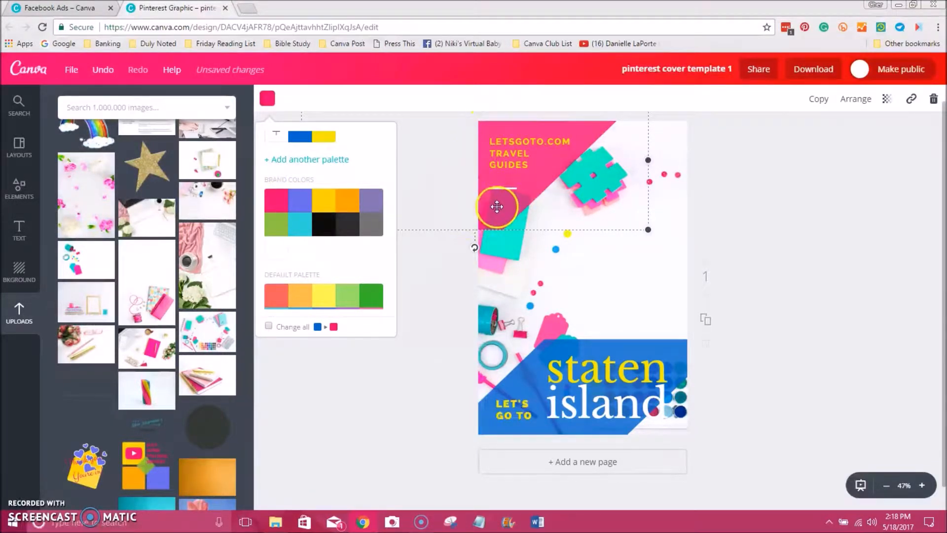
left_click(753, 250)
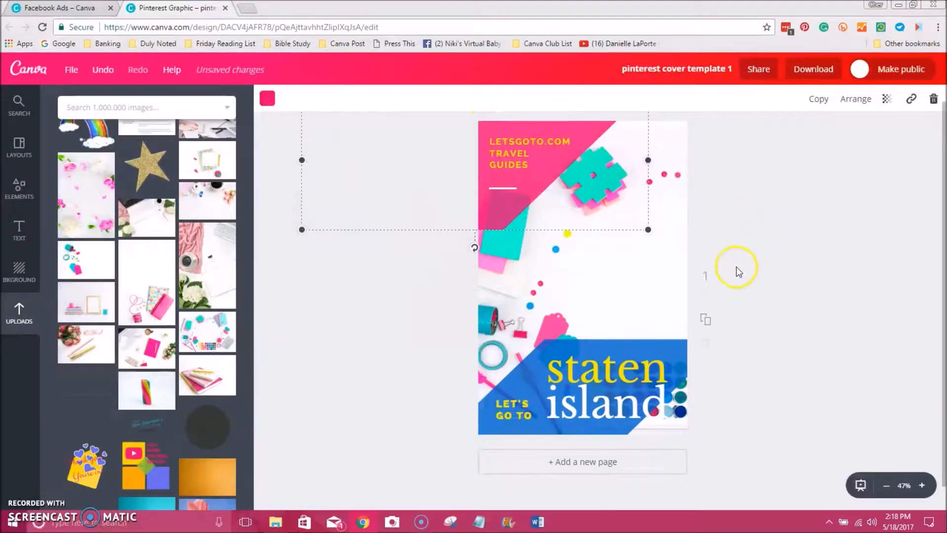
left_click(799, 318)
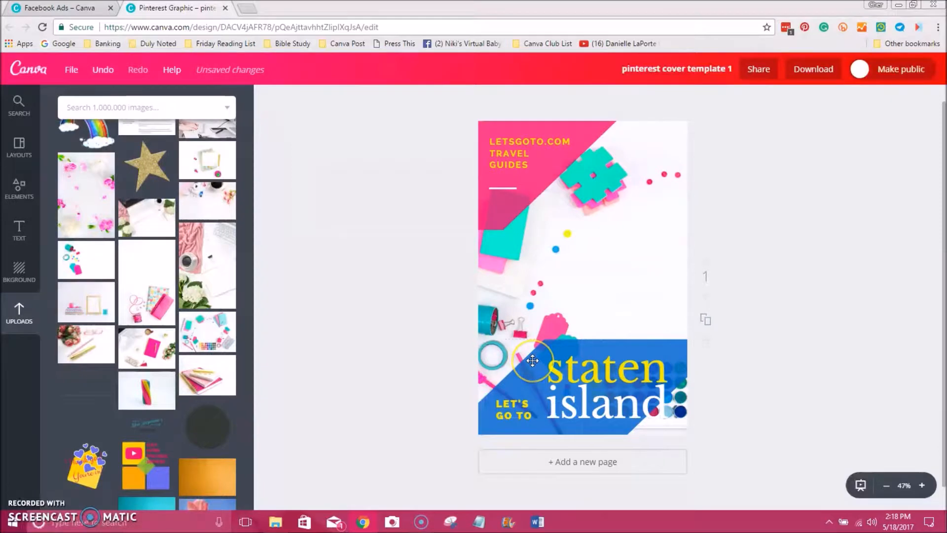
Recolor the blue shape behind the "staten island" title with the pink brand color.
left_click(532, 360)
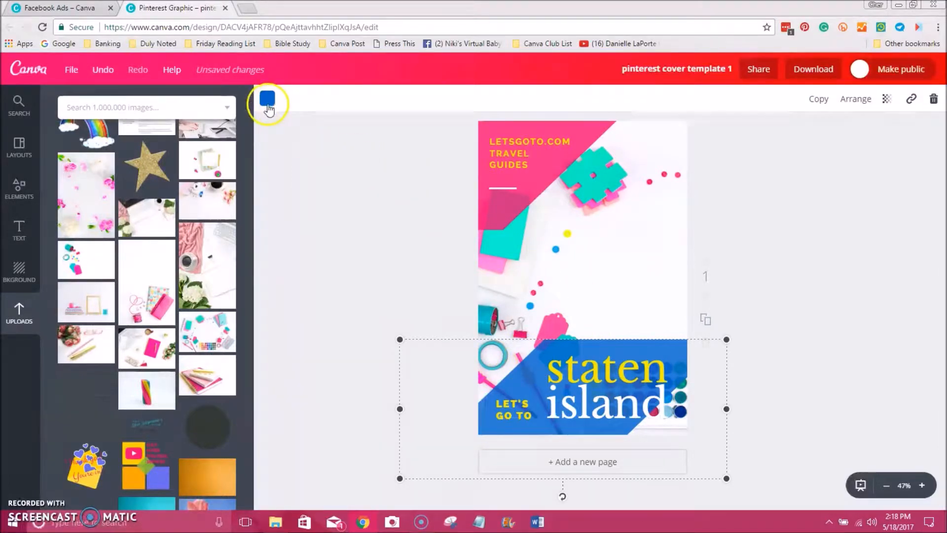
left_click(269, 105)
left_click(280, 226)
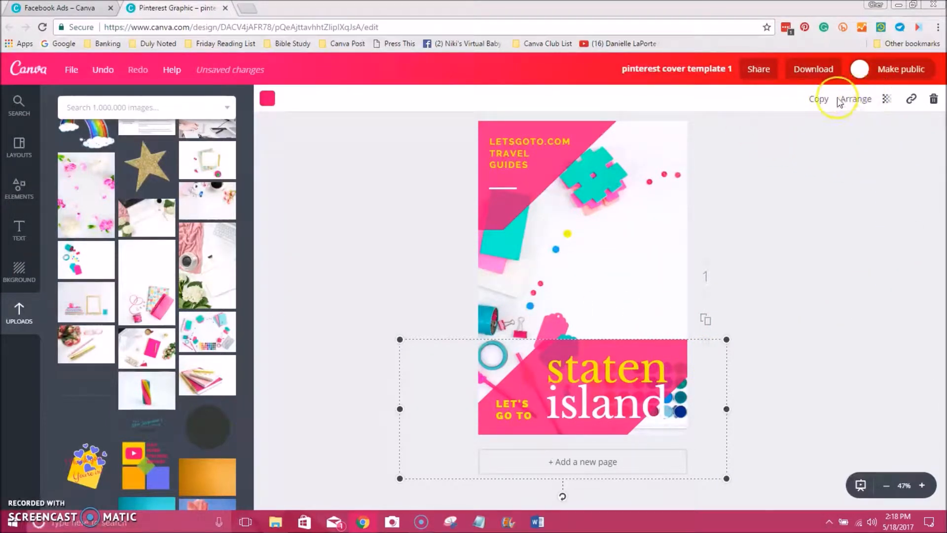
Set the transparency of the pink shape behind the title to 85 and deselect it.
left_click(887, 102)
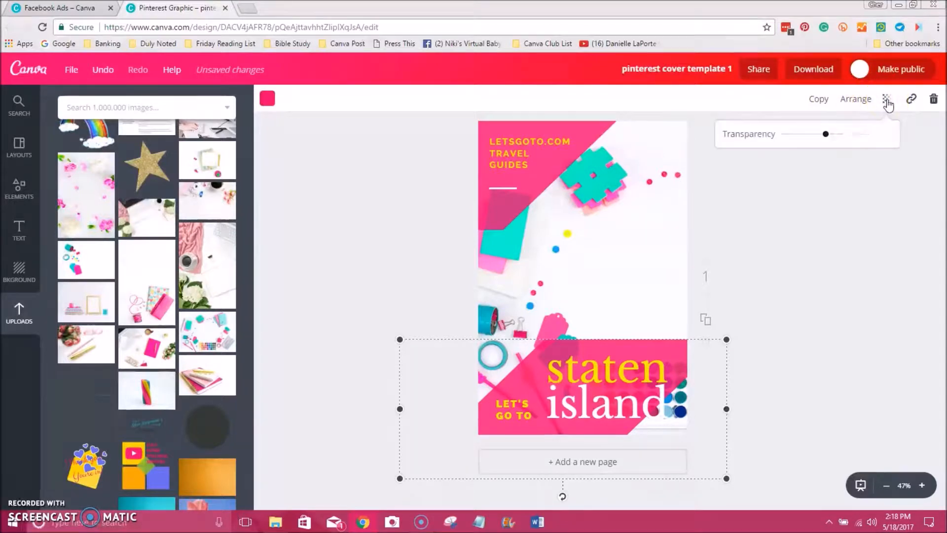
left_click(852, 134)
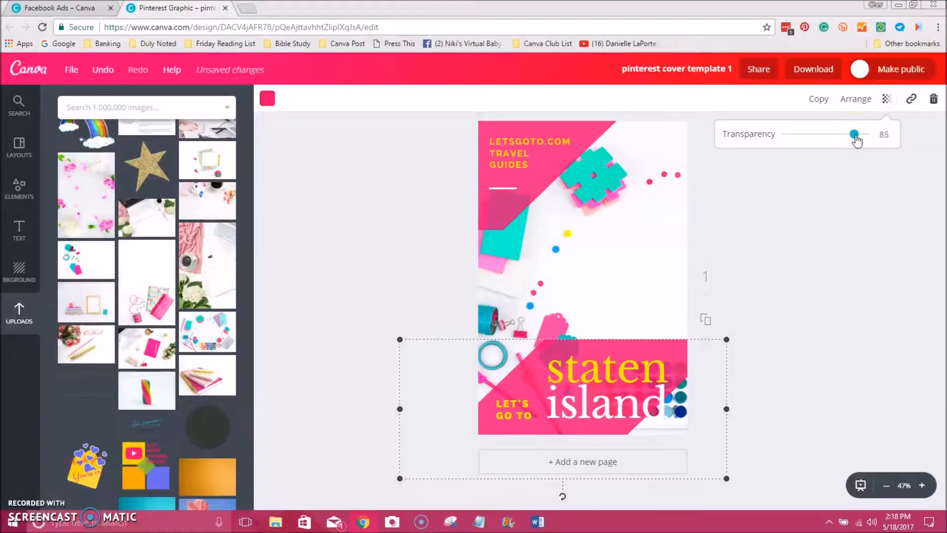
mouse_move(859, 141)
left_mouse_down()
mouse_move(829, 139)
mouse_move(853, 137)
left_mouse_up()
left_click(835, 194)
left_click(801, 237)
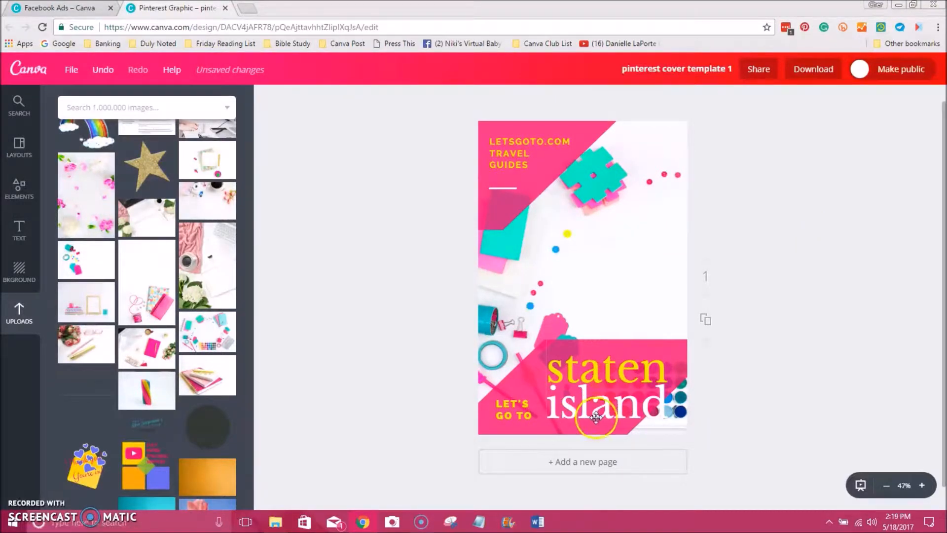
Change the font of the LETSGOTO.COM text block to the Champagne & Limou brand font.
double_click(517, 141)
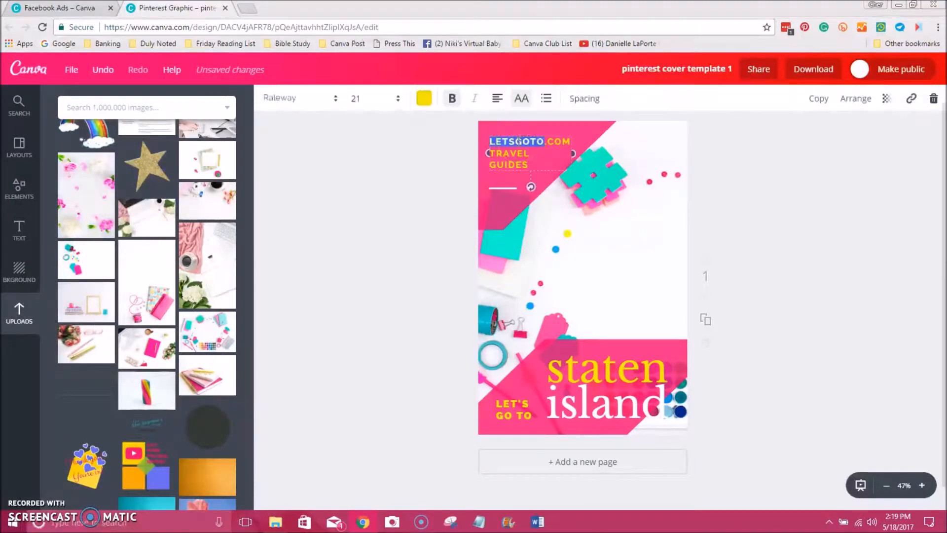
left_click(306, 100)
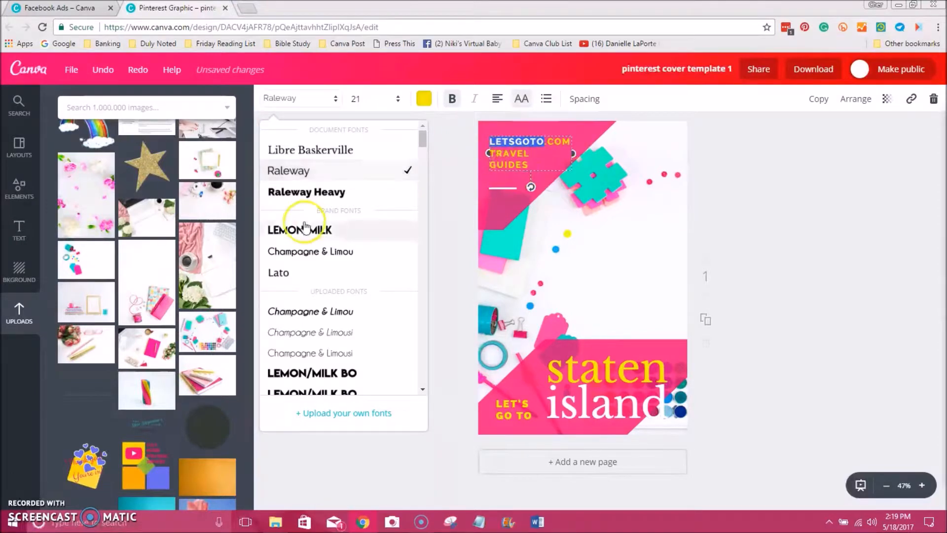
left_click(295, 253)
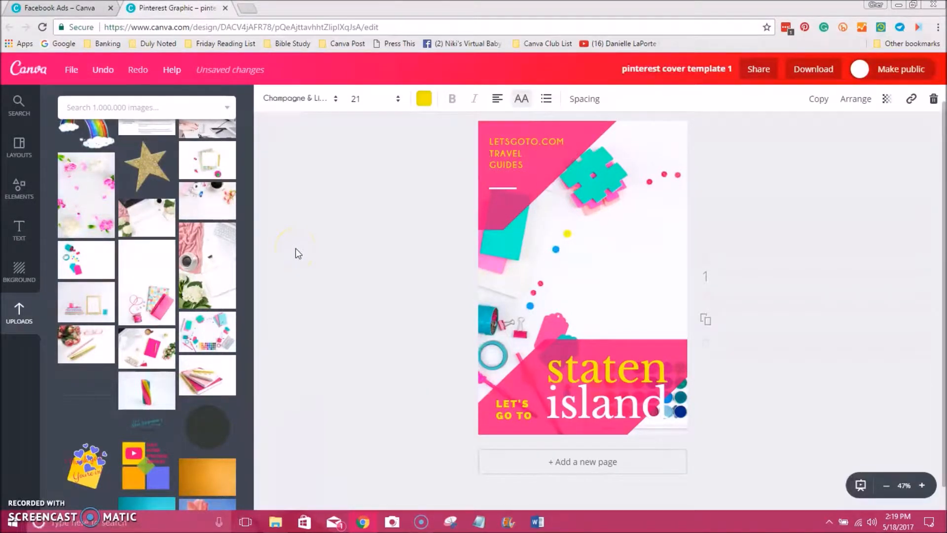
left_click(294, 252)
Replace the LETSGOTO.COM line of the upper text block with "Dulynoted.biz".
left_click(514, 158)
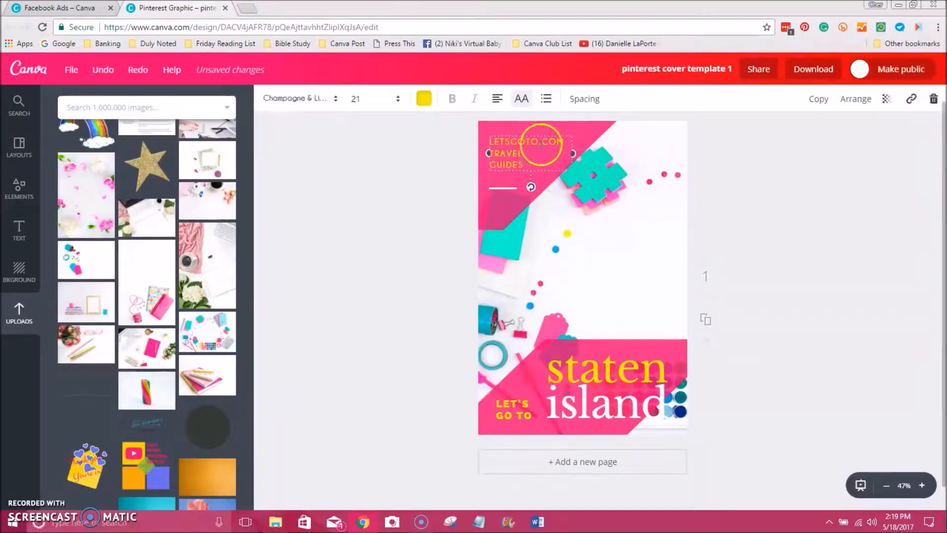
left_click_drag(564, 142, 495, 140)
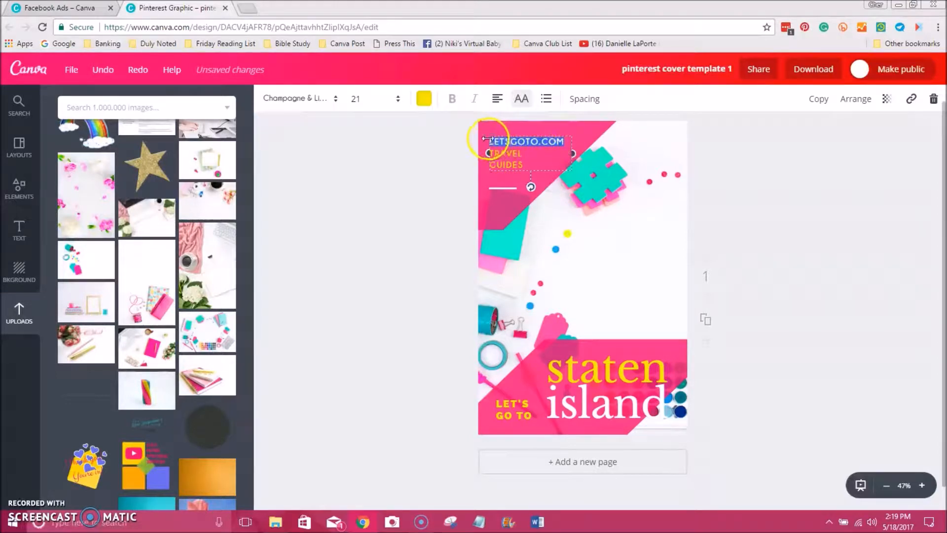
type("Dulynot")
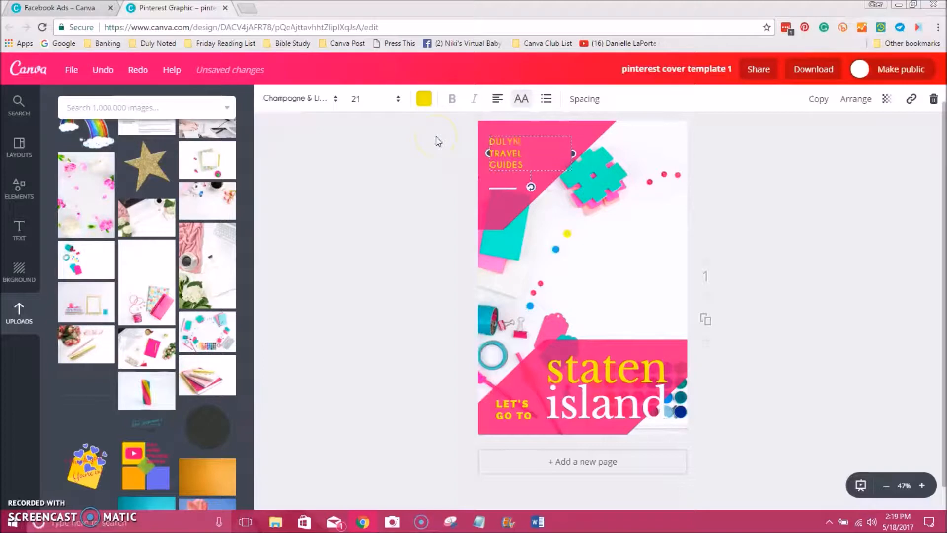
type("ed.biz")
left_click(427, 152)
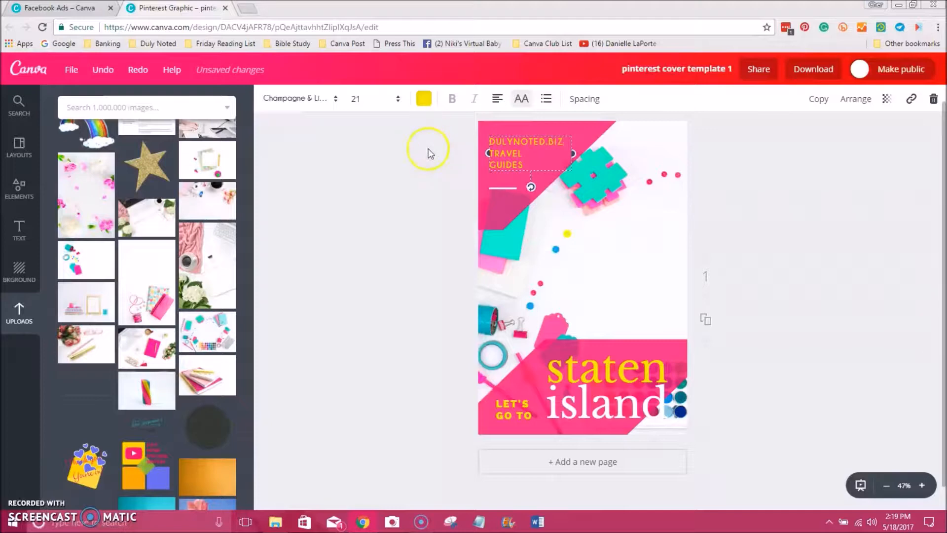
Replace the TRAVEL GUIDES lines under the website name with "EXPERT ETSY ADVICE".
left_click(508, 153)
left_click_drag(533, 152, 490, 153)
left_click(489, 153)
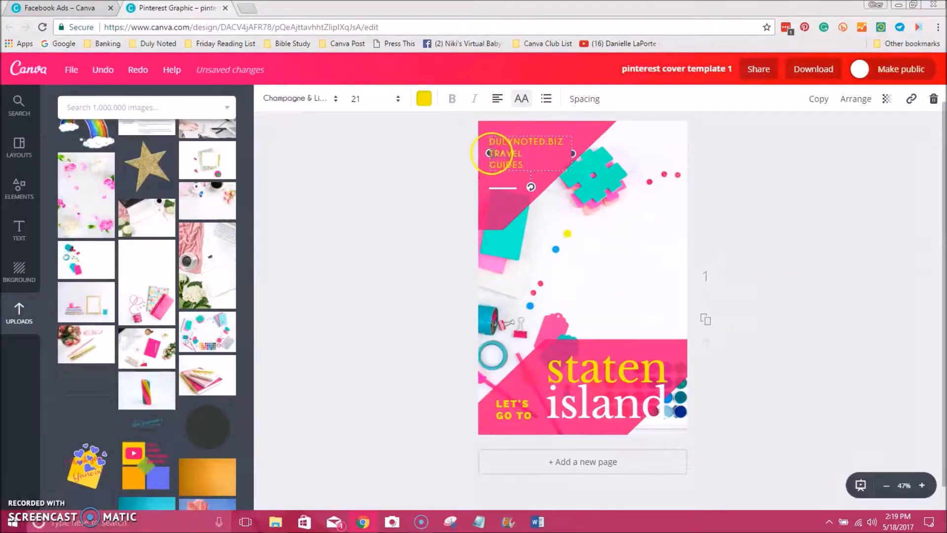
left_click_drag(490, 154, 530, 159)
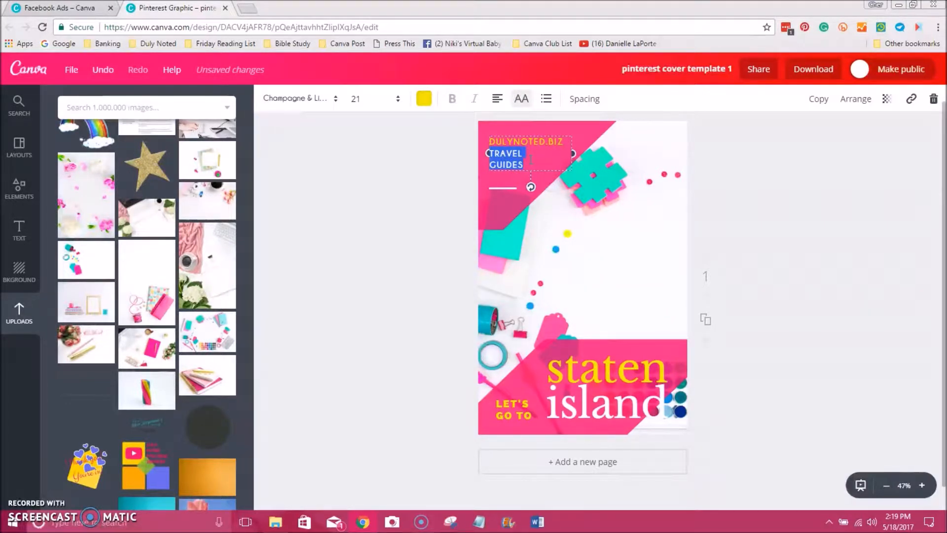
type("EXPERT ETSY")
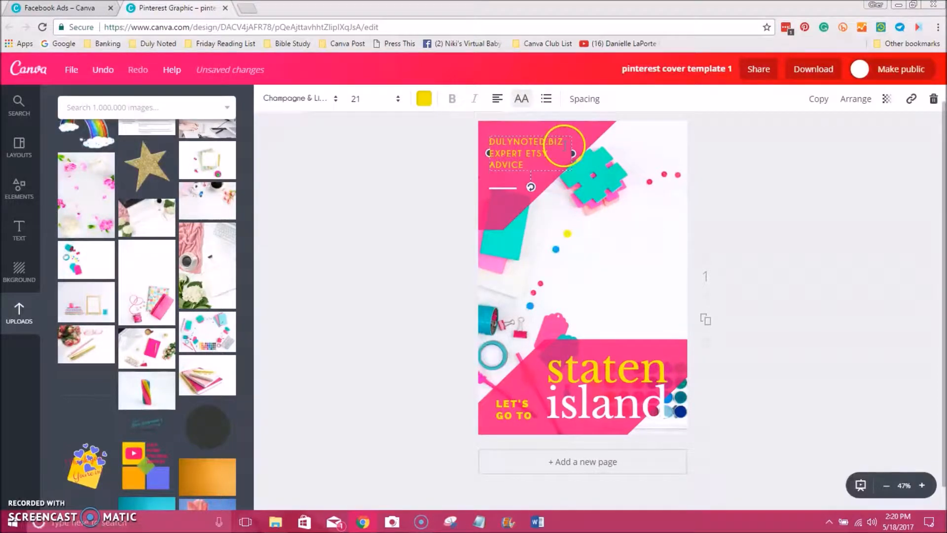
Change the font of the DULYNOTED.BIZ text block to the first uploaded LEMON/MILK BO font.
left_click(315, 100)
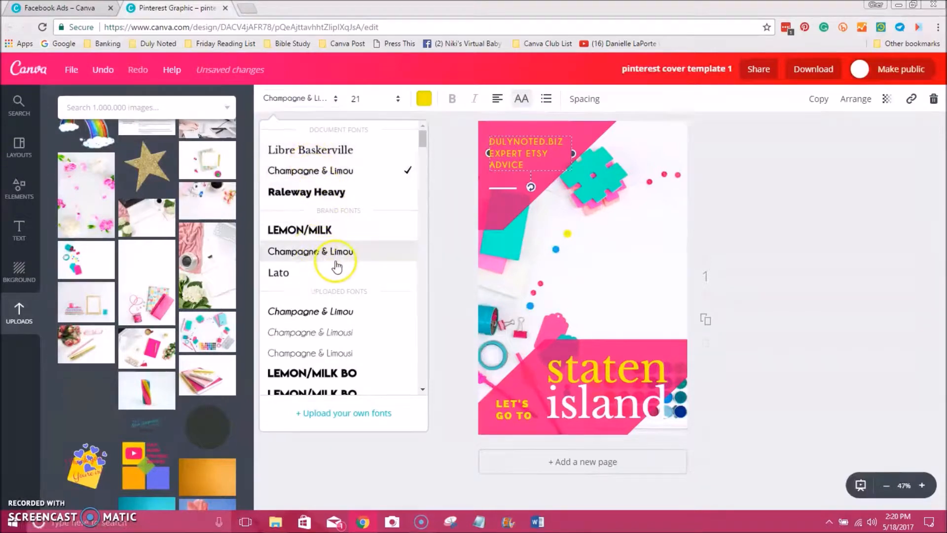
scroll(338, 266, "down", 2)
scroll(338, 265, "down", 1)
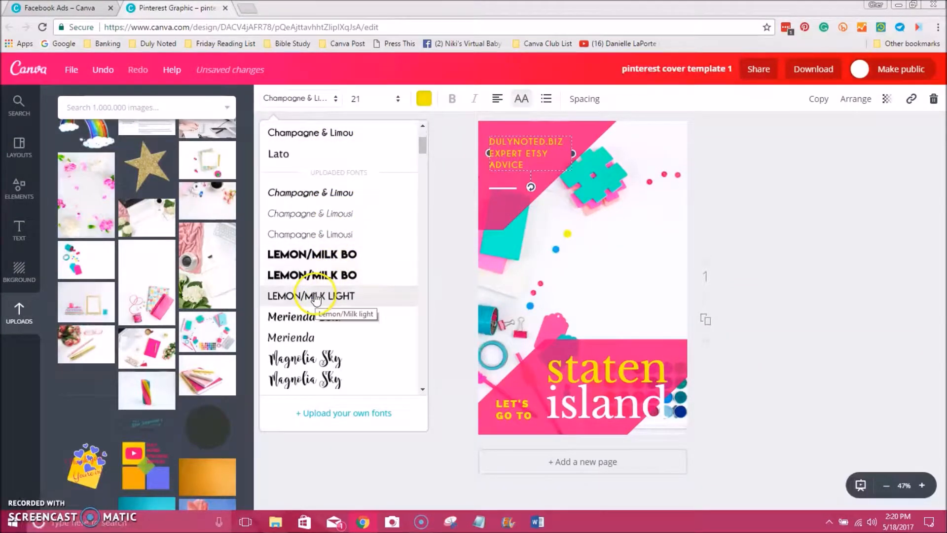
left_click(291, 255)
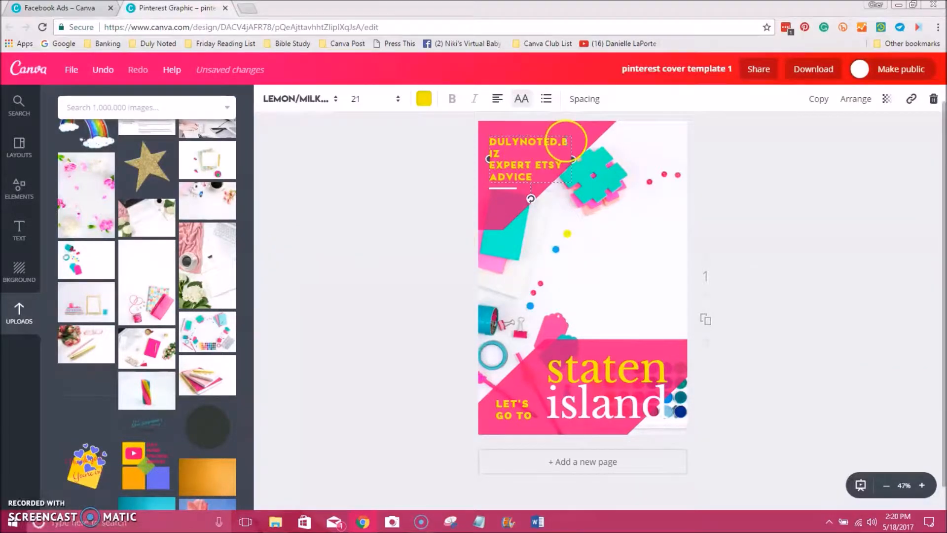
left_click(499, 160)
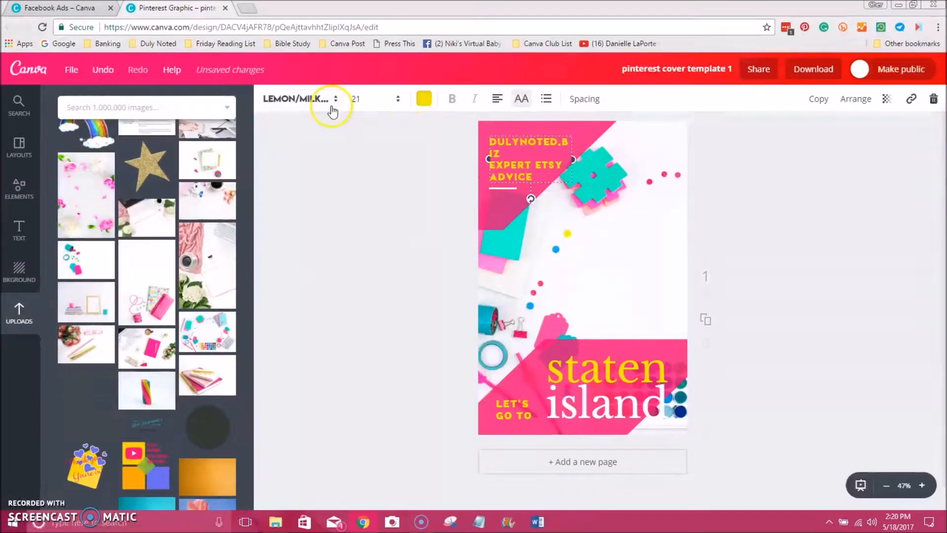
Try font sizes 18 and 20 on the DULYNOTED.BIZ text block to fit the website name on one line.
left_click(368, 103)
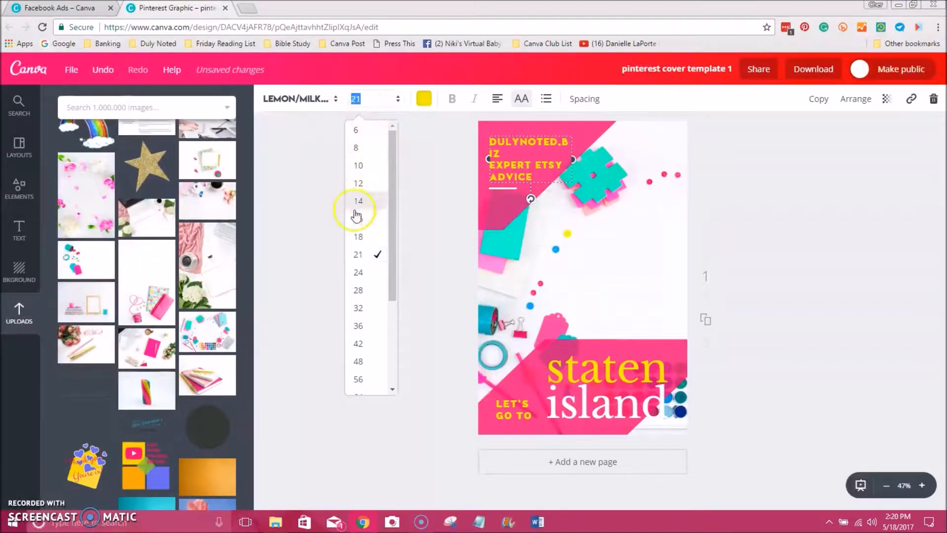
left_click(359, 237)
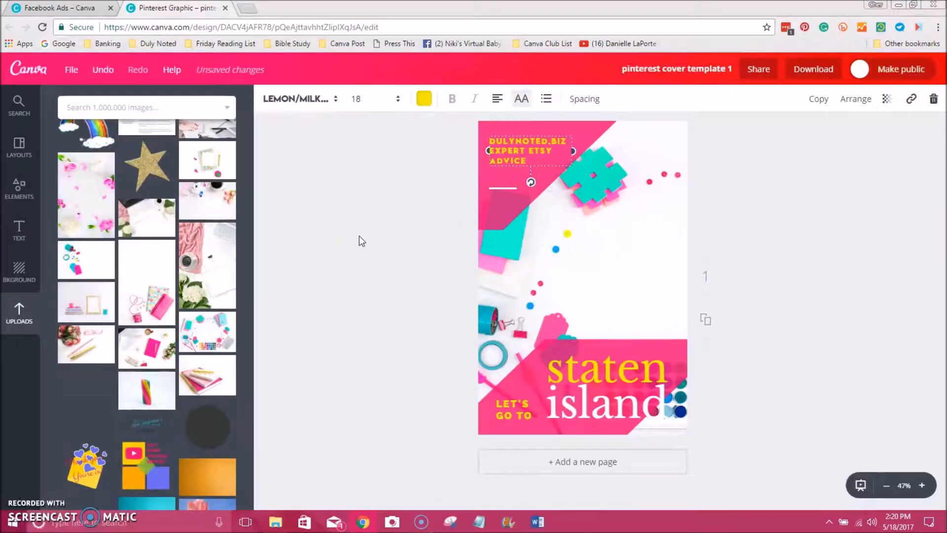
left_click(365, 103)
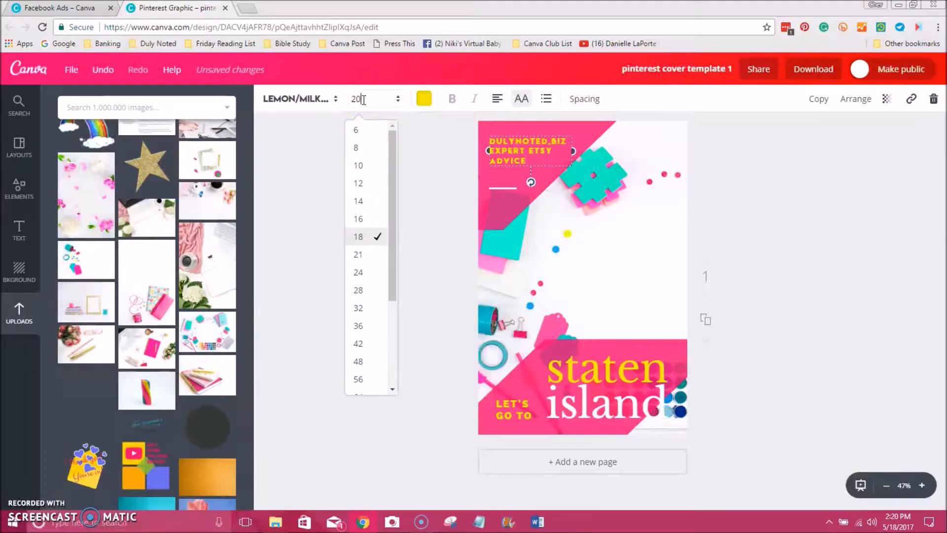
key("Return")
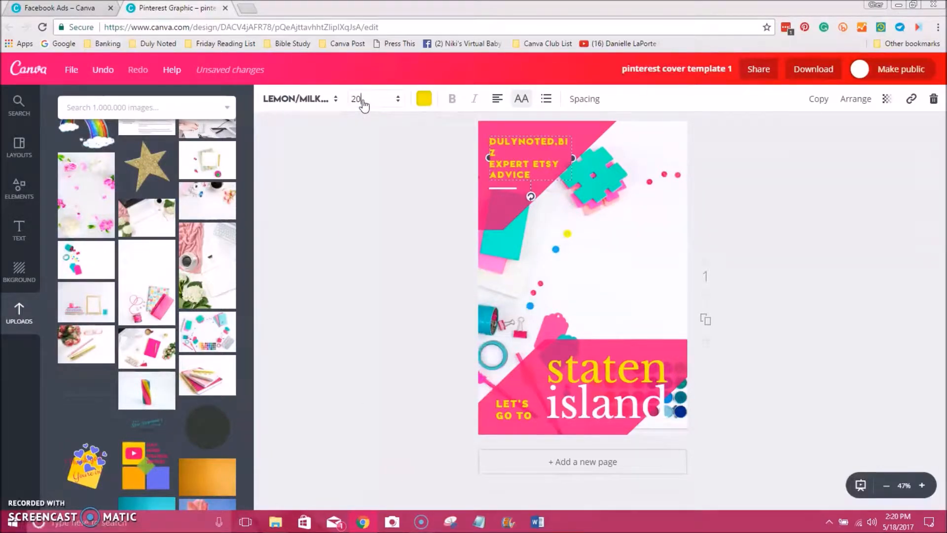
Set the font size of the DULYNOTED.BIZ text block to 19 and deselect it.
left_click(363, 99)
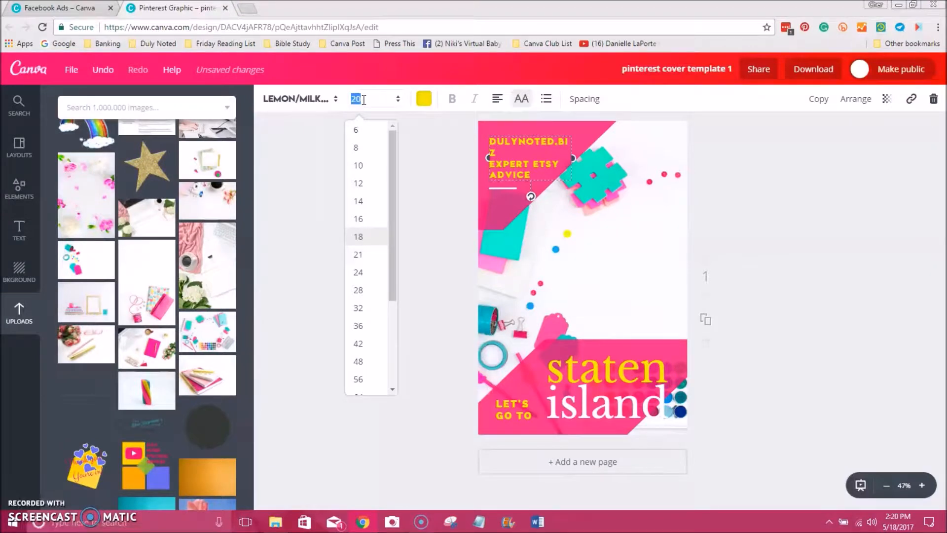
type("19")
key("Return")
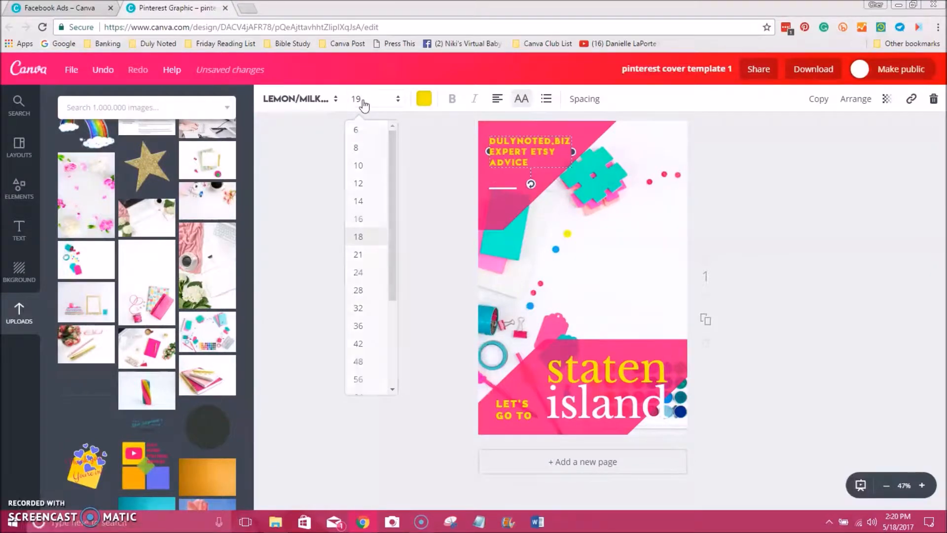
left_click(405, 149)
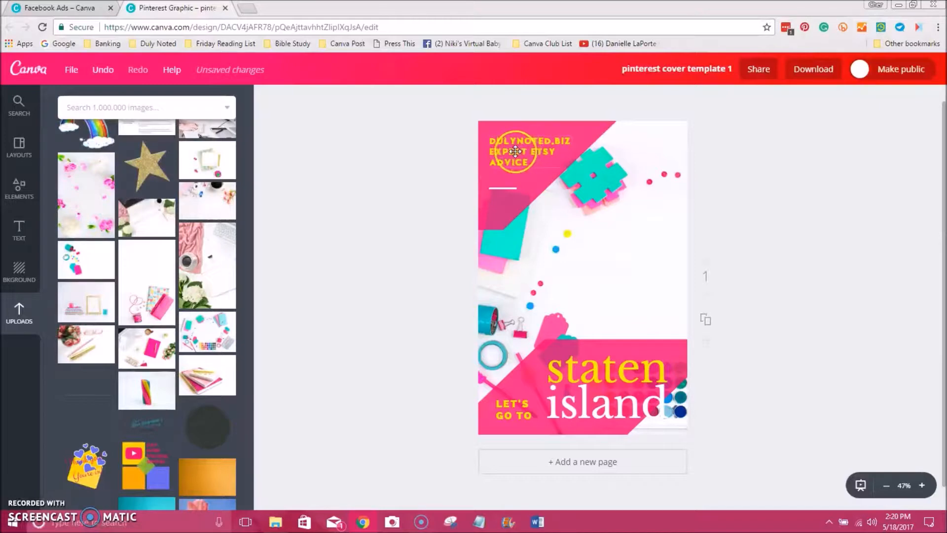
Change the color of the DULYNOTED.BIZ EXPERT ETSY ADVICE text block to white and deselect it.
left_click(517, 152)
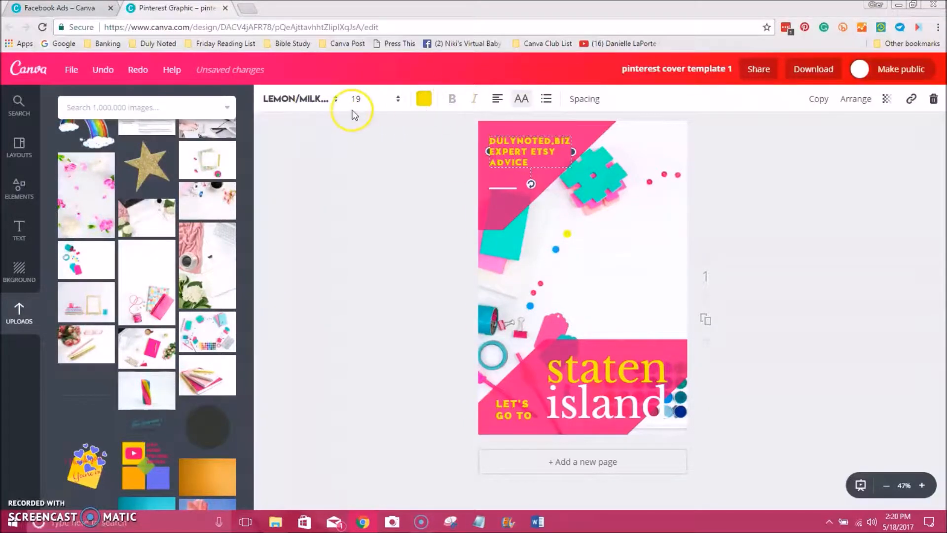
left_click(424, 102)
scroll(488, 207, "down", 2)
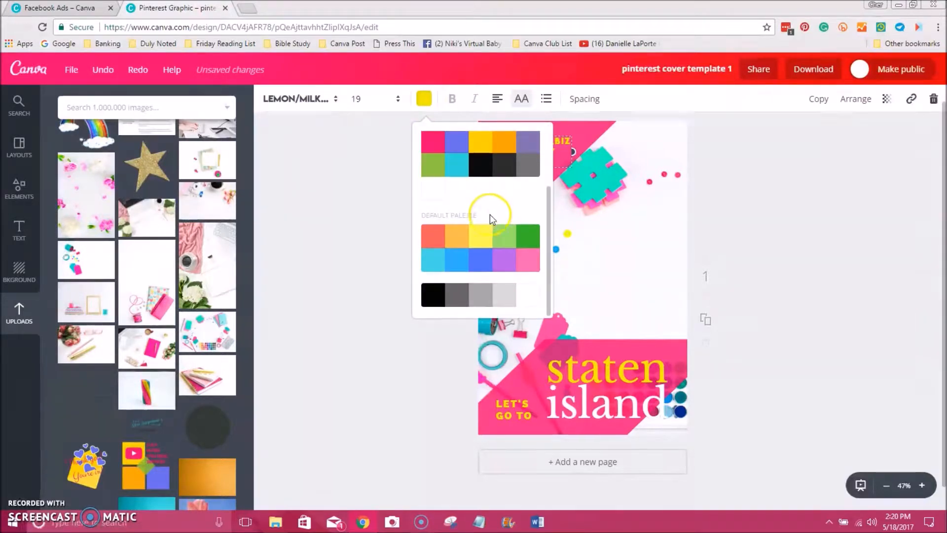
left_click(526, 302)
left_click(353, 260)
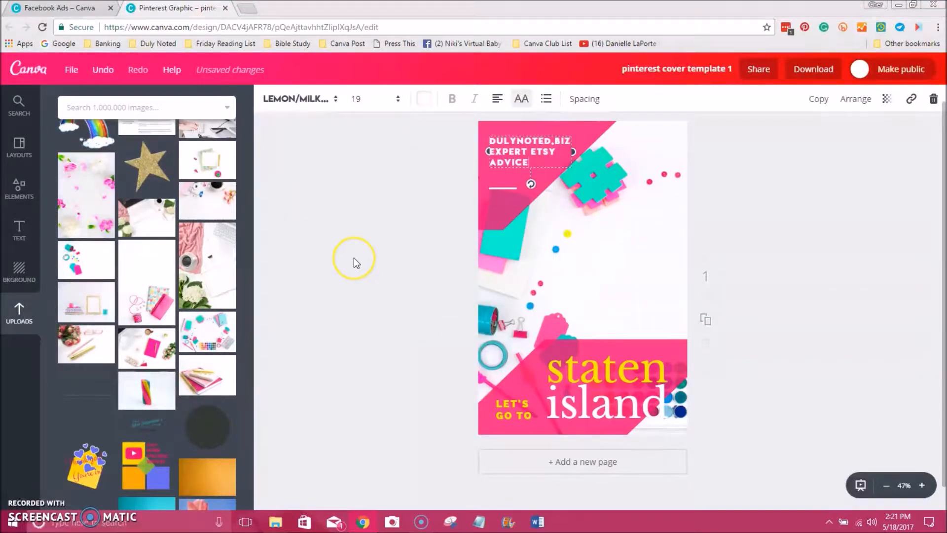
left_click(353, 257)
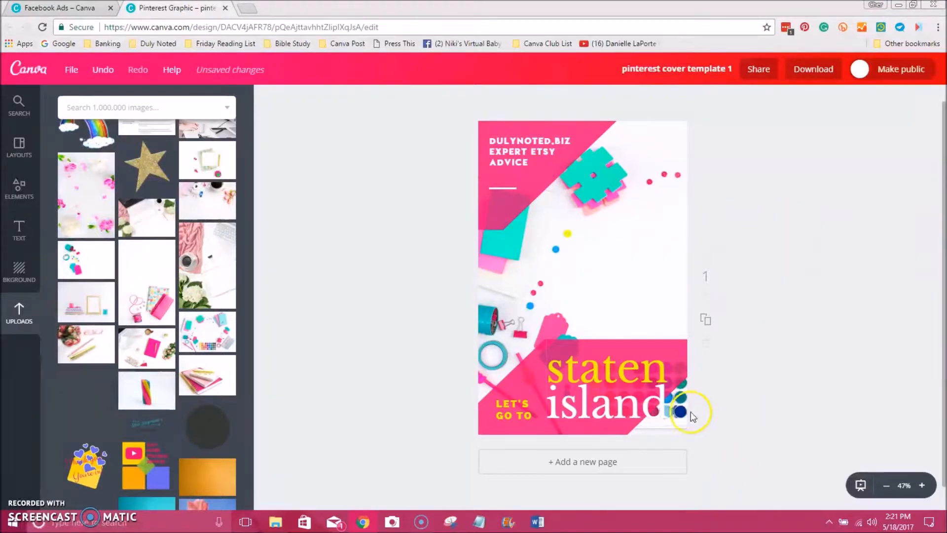
left_click(572, 377)
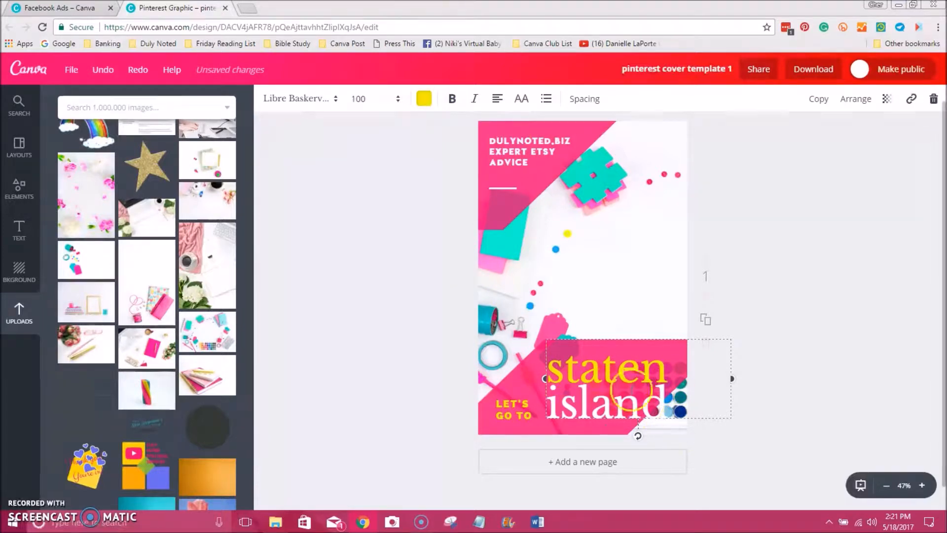
left_click_drag(546, 371, 680, 393)
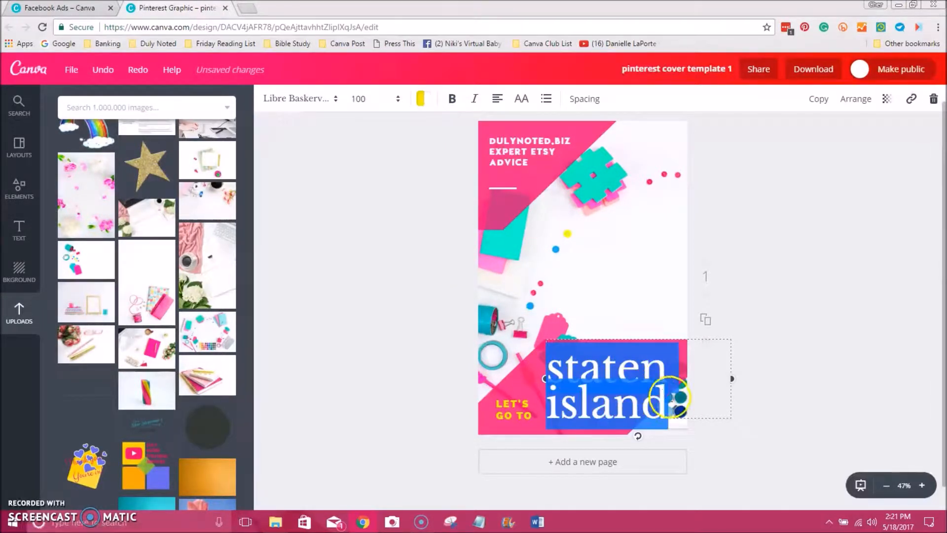
left_click(425, 101)
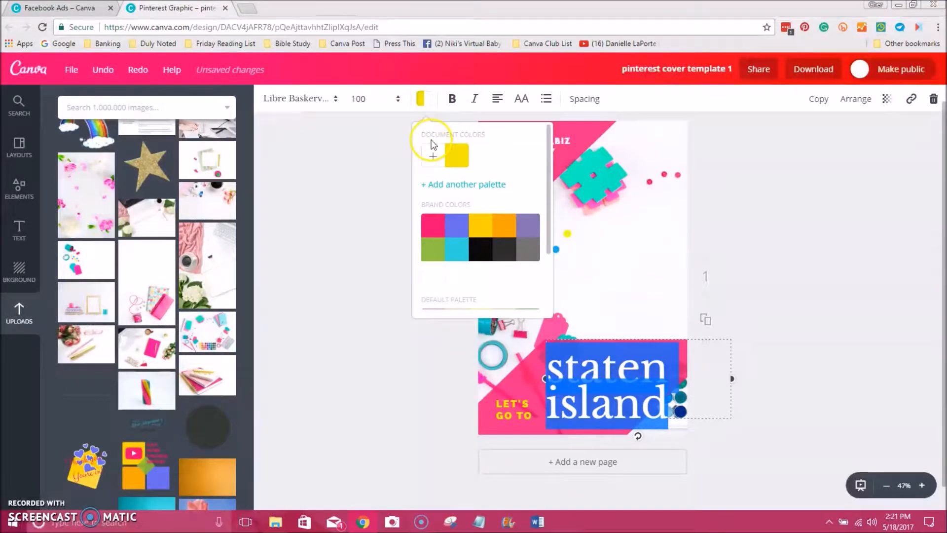
left_click(421, 102)
left_click(423, 102)
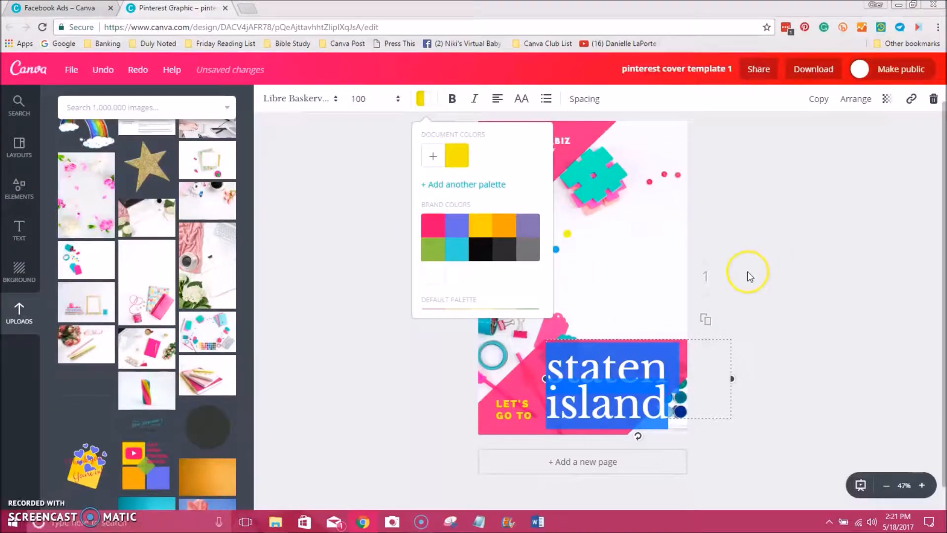
left_click(741, 274)
left_click(754, 348)
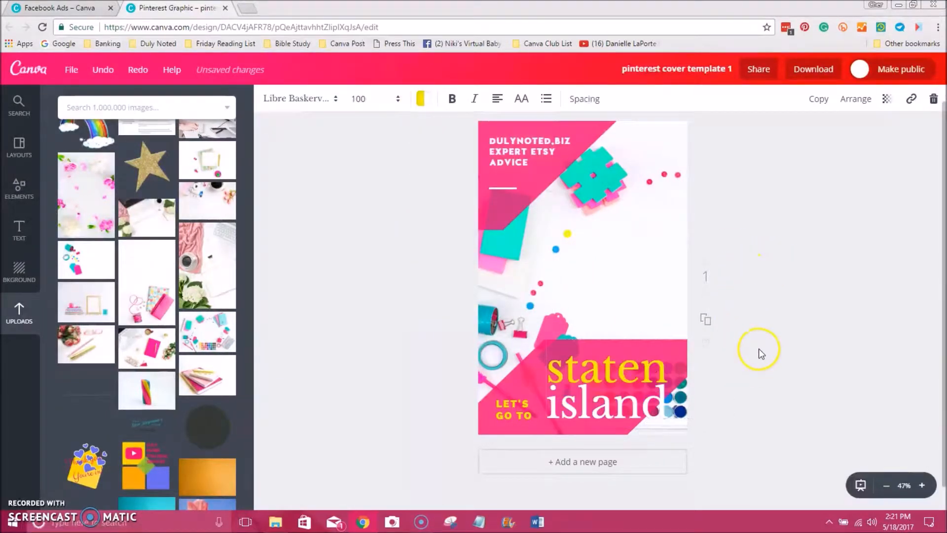
Change the "staten island" title to the LEMON/MILK brand font at size 80 and check its spacing settings.
left_click(663, 374)
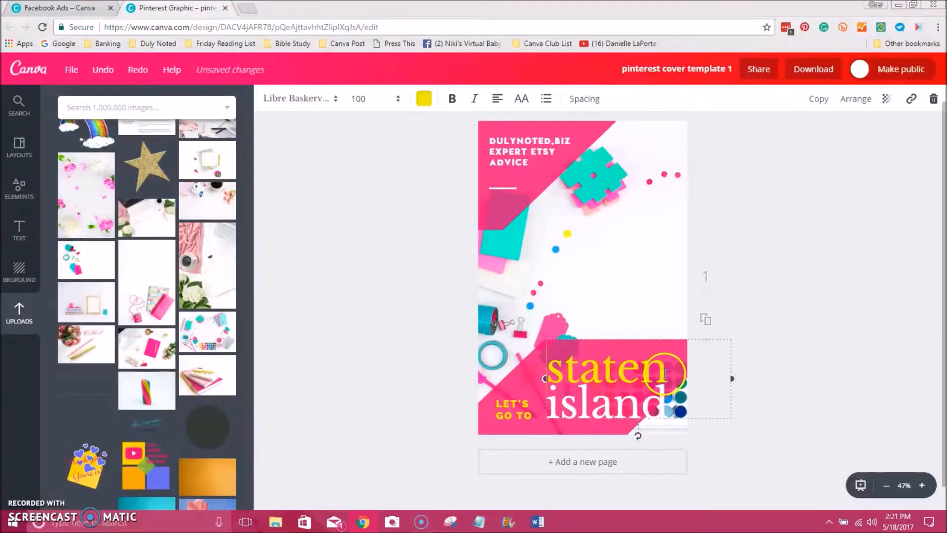
left_click_drag(667, 373, 544, 364)
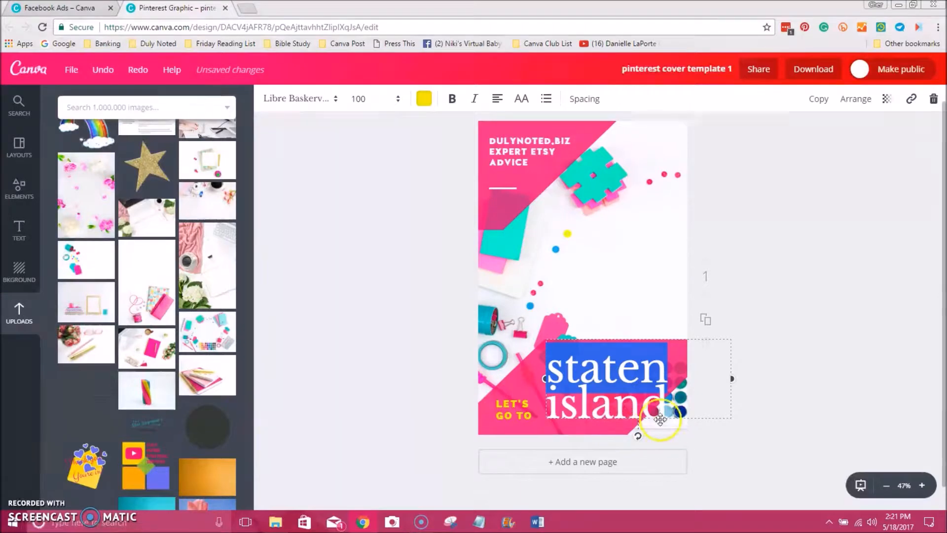
left_click(322, 103)
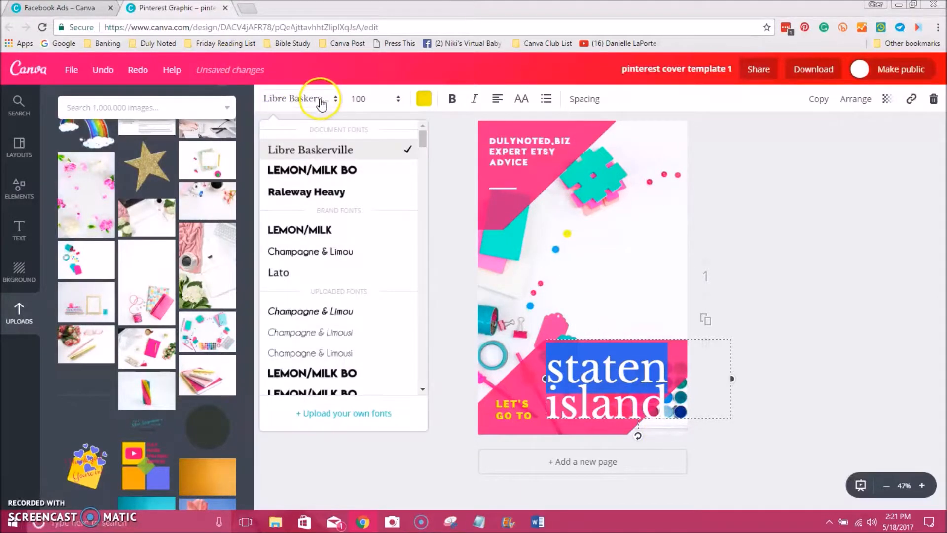
left_click(316, 232)
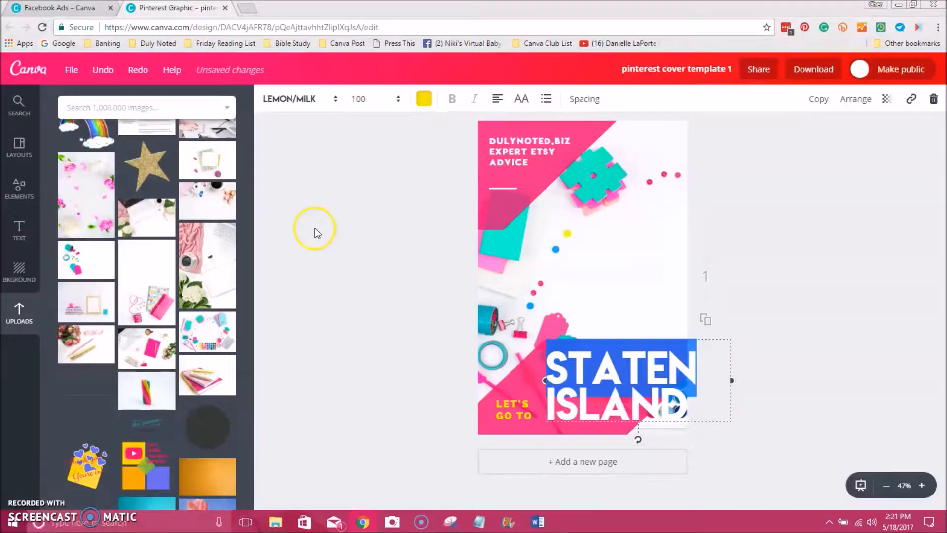
left_click(363, 100)
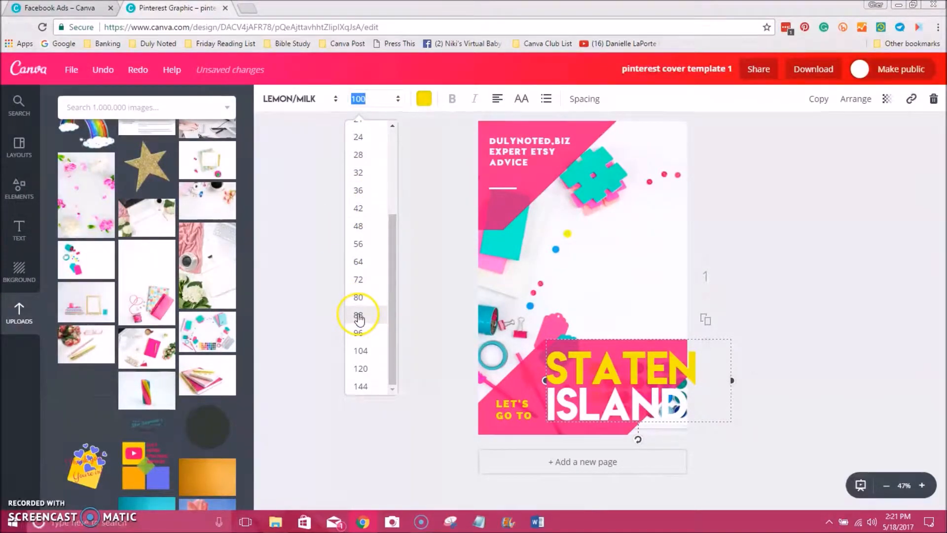
left_click(357, 299)
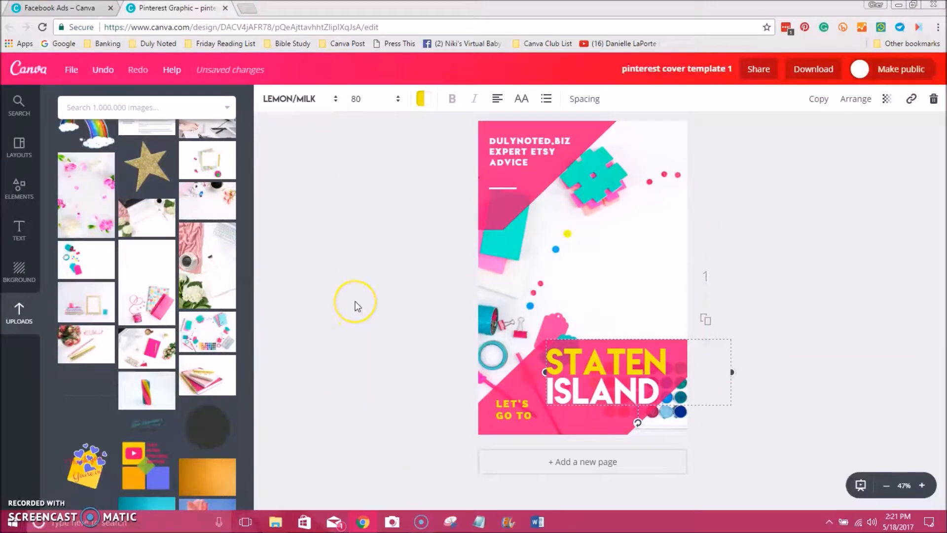
left_click(585, 99)
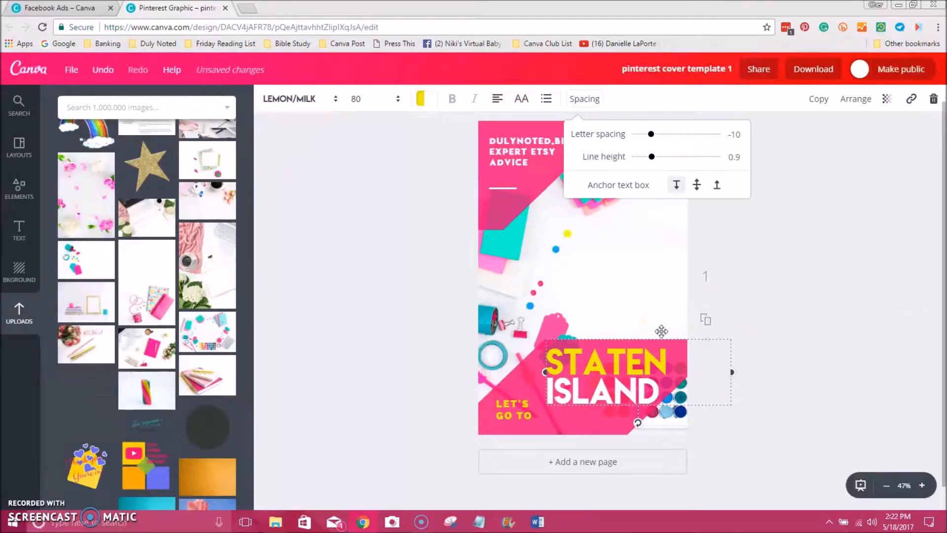
left_click(816, 333)
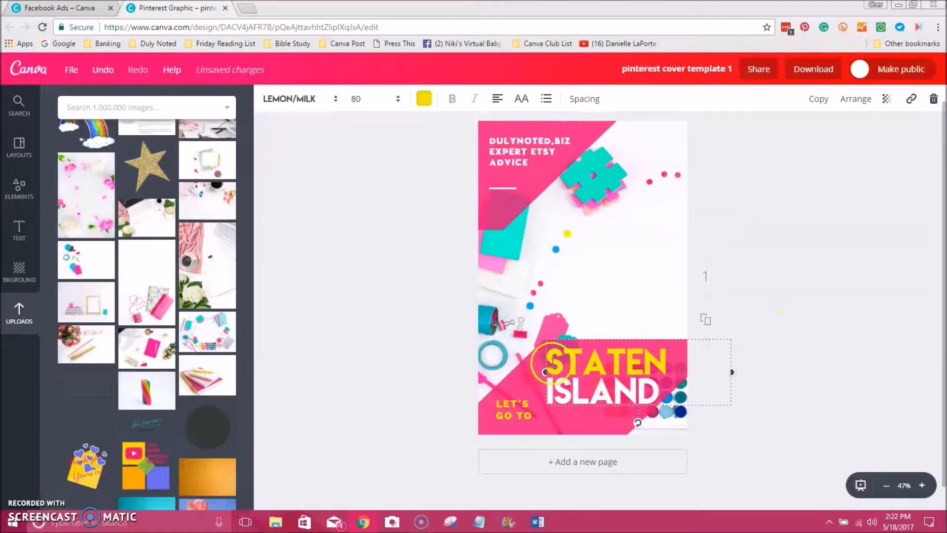
Replace the title words "STATEN ISLAND" with "BAD REVIEWS", keeping one word per line, and deselect the text.
left_click_drag(553, 363, 668, 357)
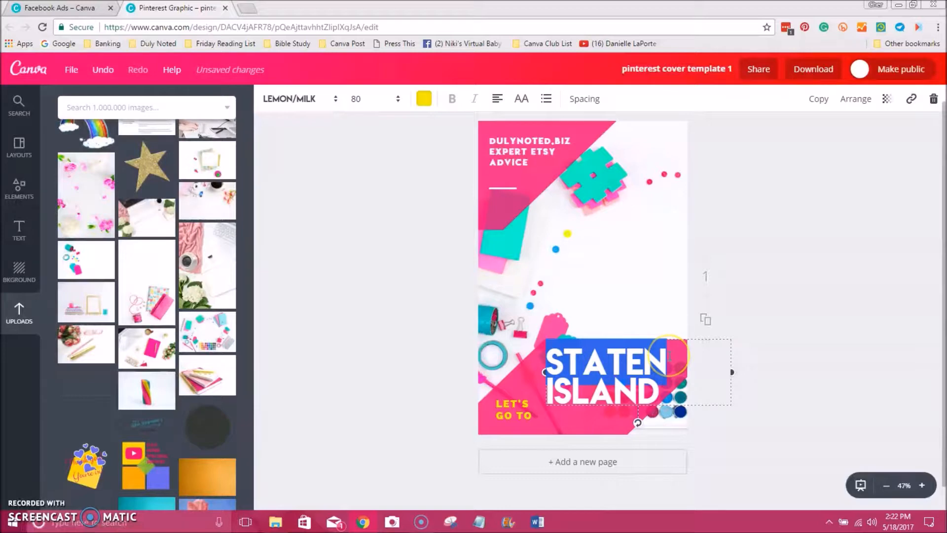
type("BAD")
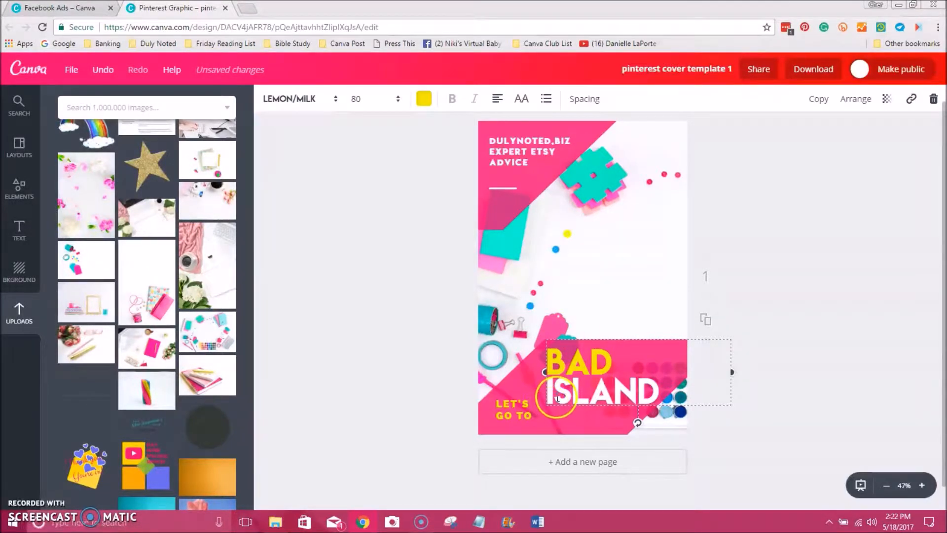
left_click(549, 391)
left_click_drag(549, 391, 657, 390)
type("REVIEWS")
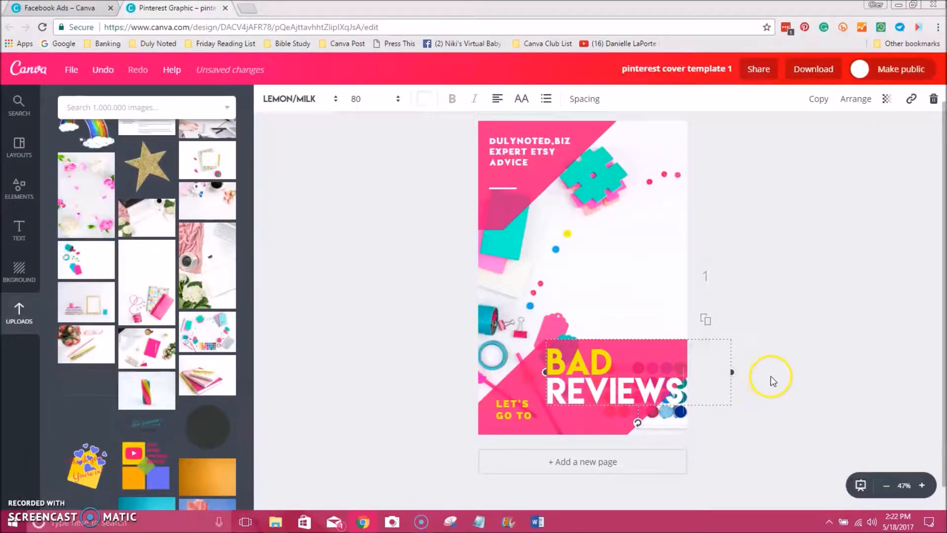
left_click(744, 376)
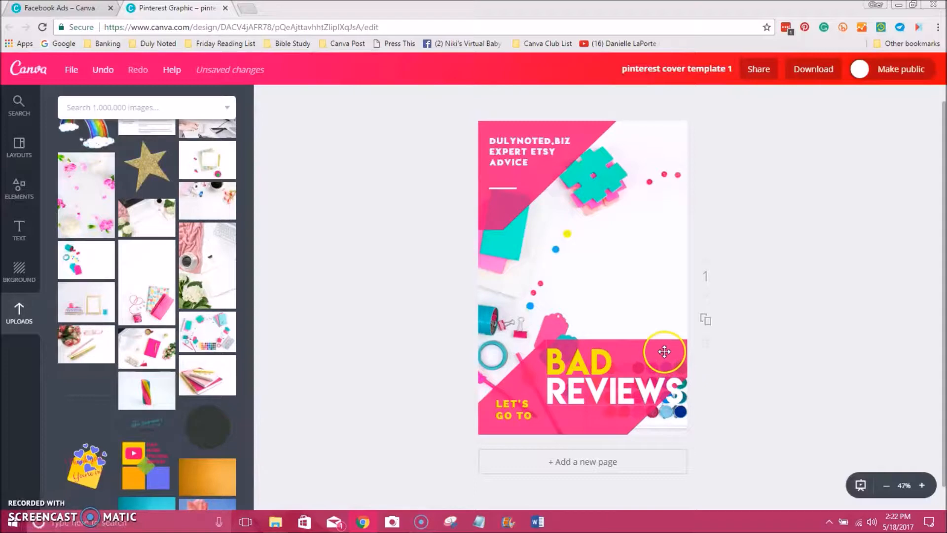
Enlarge the pink shape behind the BAD REVIEWS title slightly so it covers more of the area under the text.
left_click(564, 433)
left_click_drag(726, 478, 745, 485)
left_click(796, 395)
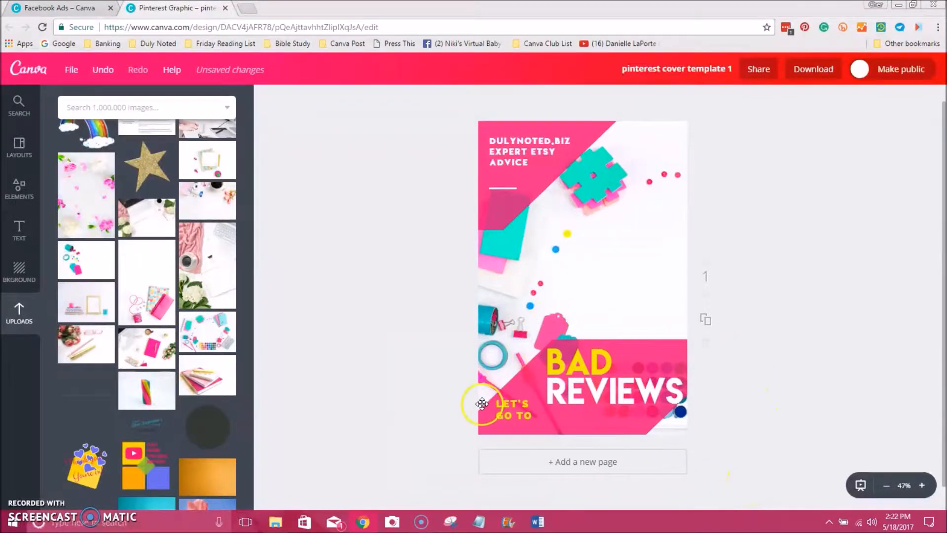
Change the LET'S GO TO text to the Champagne & Limou brand font and shift the text box slightly down and right.
left_click(496, 396)
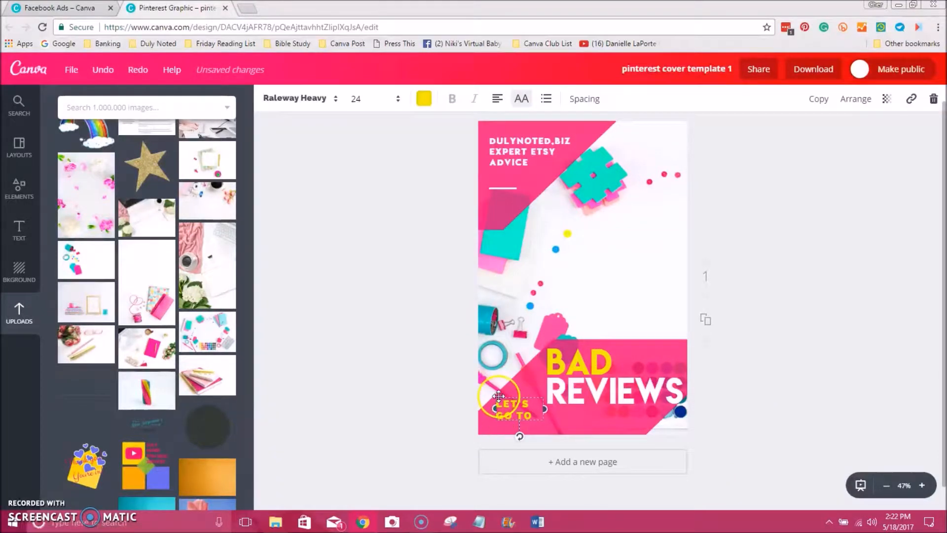
left_click(312, 98)
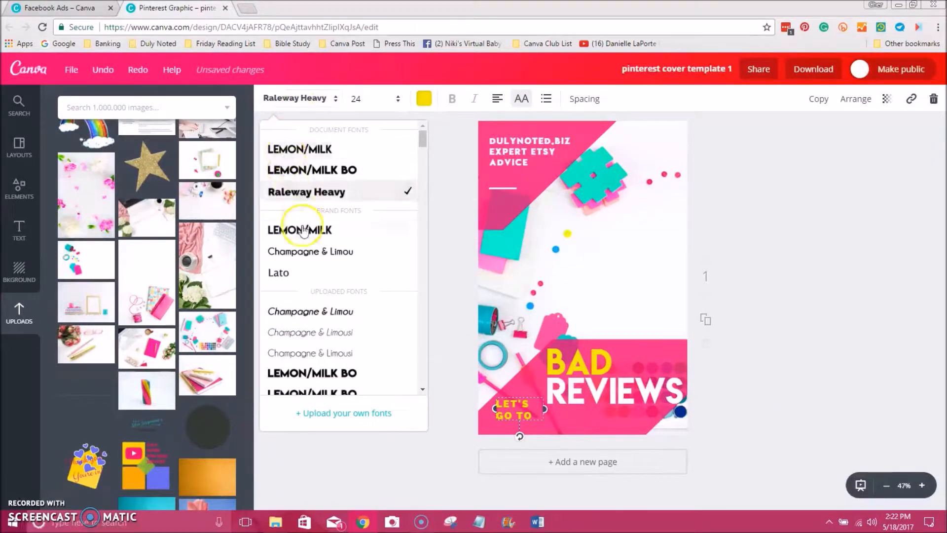
left_click(310, 256)
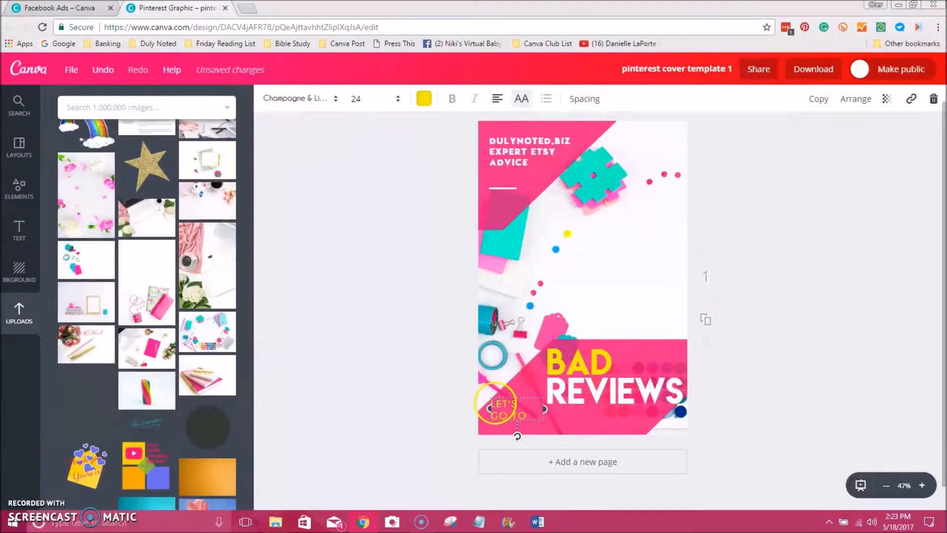
mouse_move(493, 402)
left_mouse_down()
mouse_move(512, 406)
mouse_move(499, 407)
left_mouse_up()
Replace the LET'S GO TO text with "HOW TO HANDLE".
double_click(504, 408)
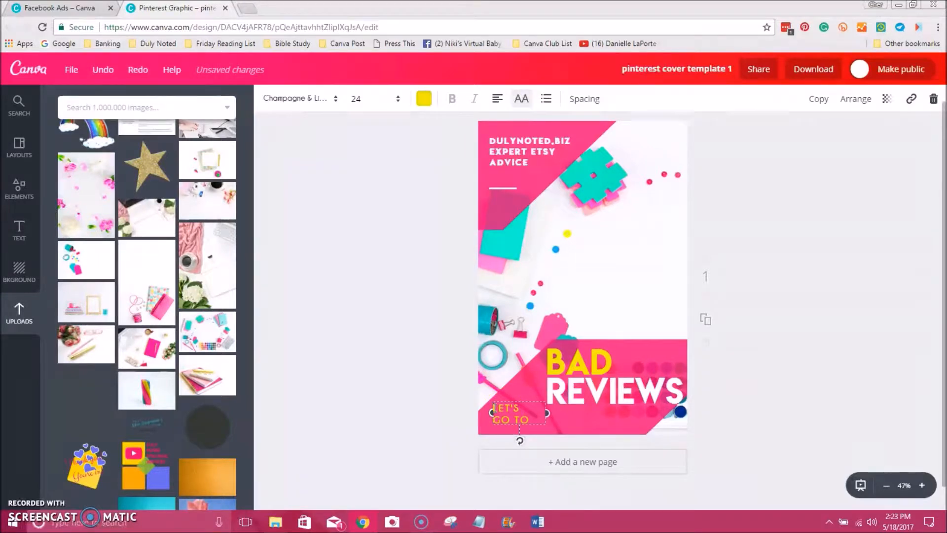
left_click_drag(528, 419, 400, 341)
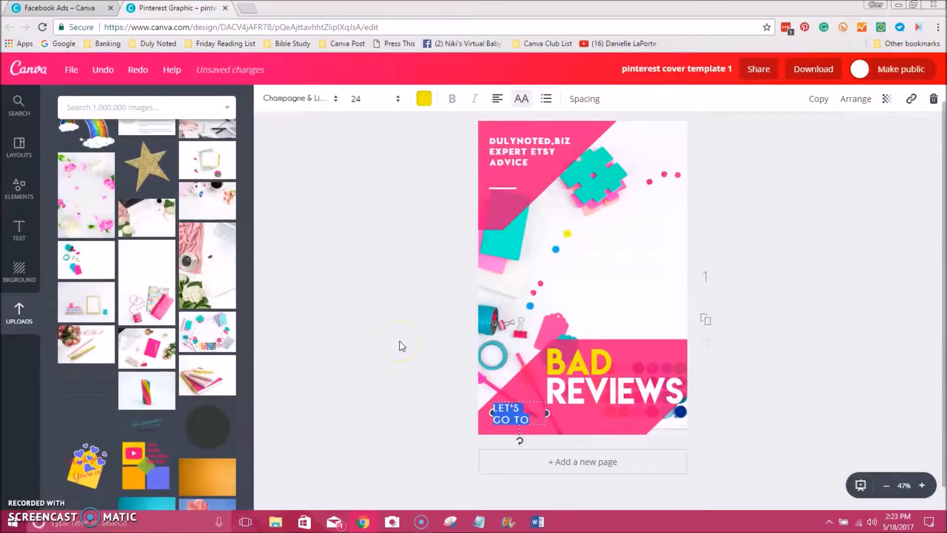
type("HOW")
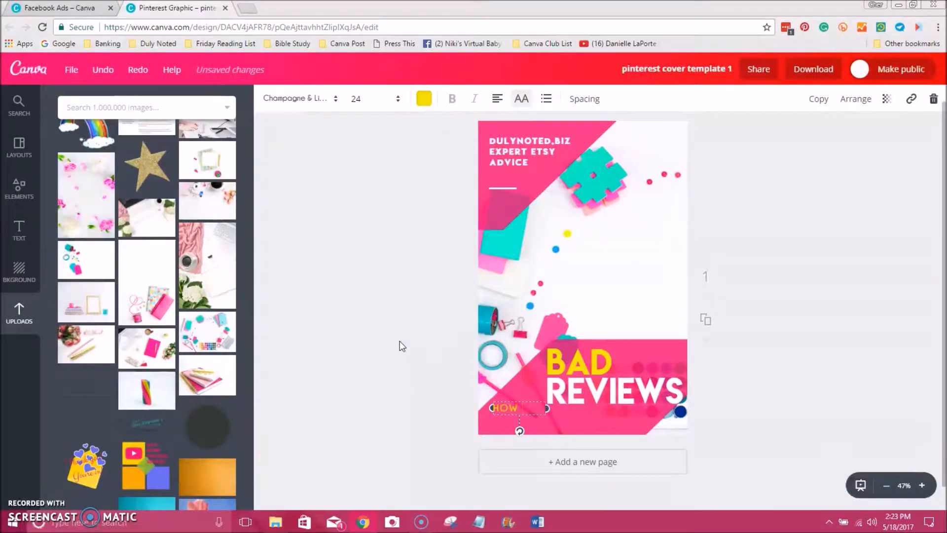
type(" TO HAN")
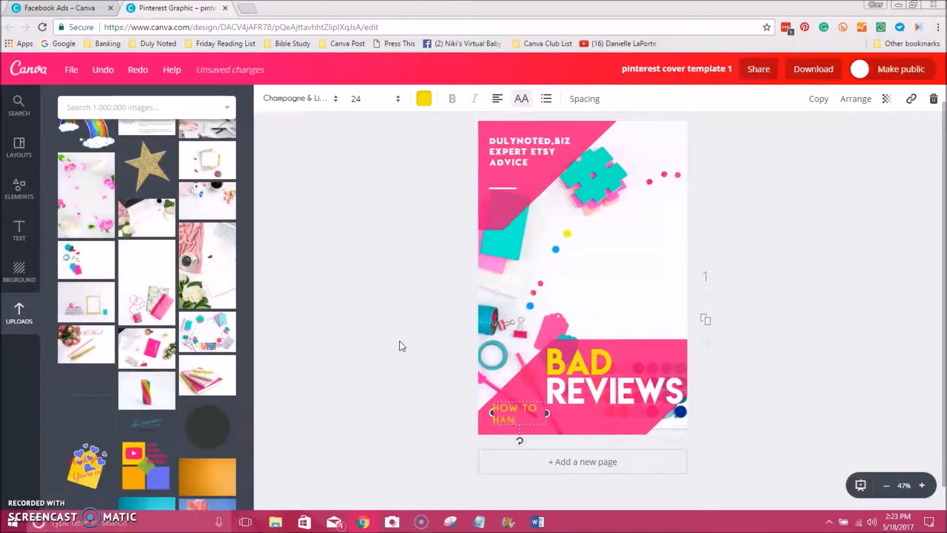
type("DLE")
Change the color of the HOW TO HANDLE text to white.
left_click_drag(470, 394, 500, 415)
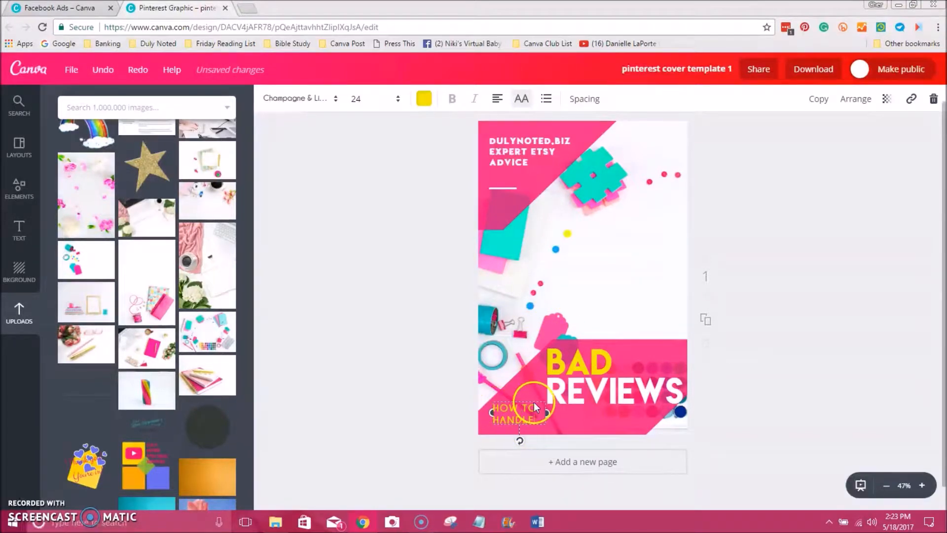
left_click(421, 104)
scroll(513, 276, "down", 3)
left_click(520, 298)
left_click(392, 305)
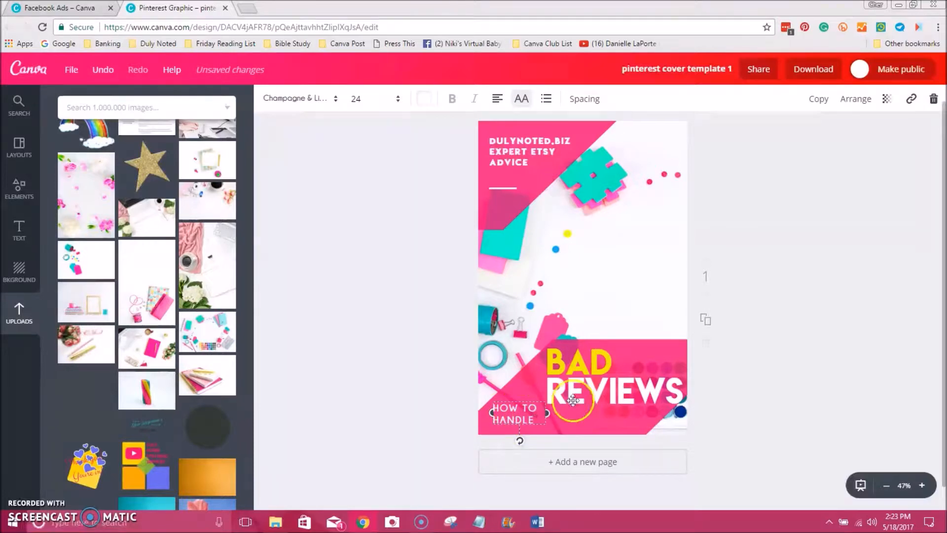
Center-align the HOW TO HANDLE text and deselect it.
left_click(496, 98)
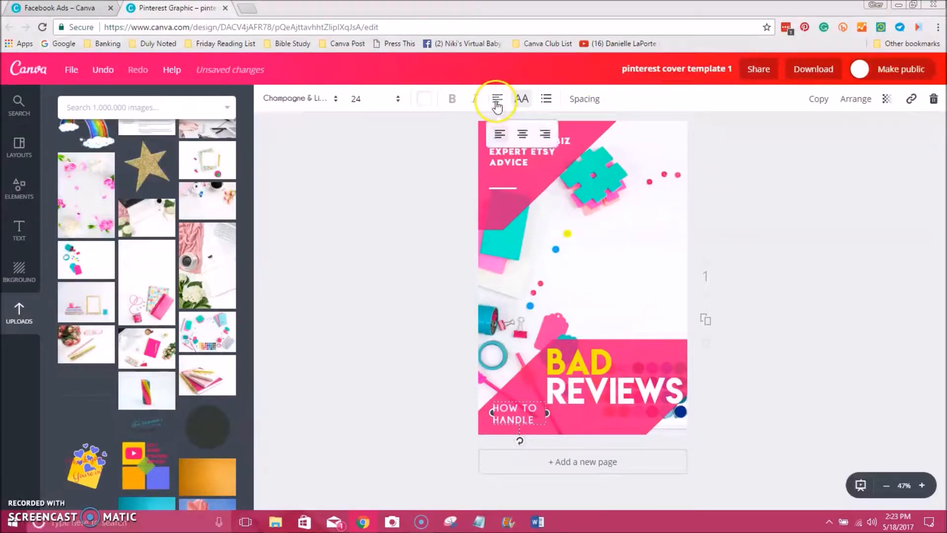
left_click(522, 135)
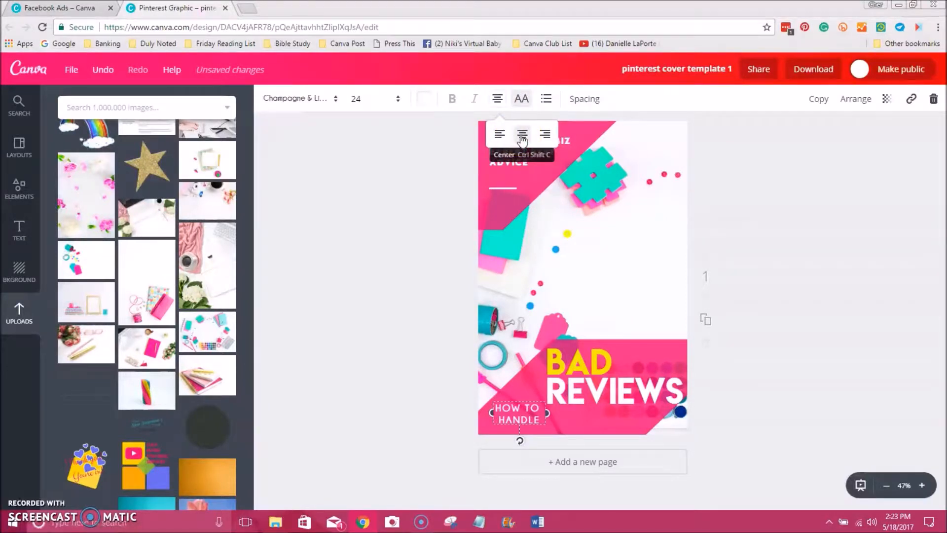
left_click(740, 257)
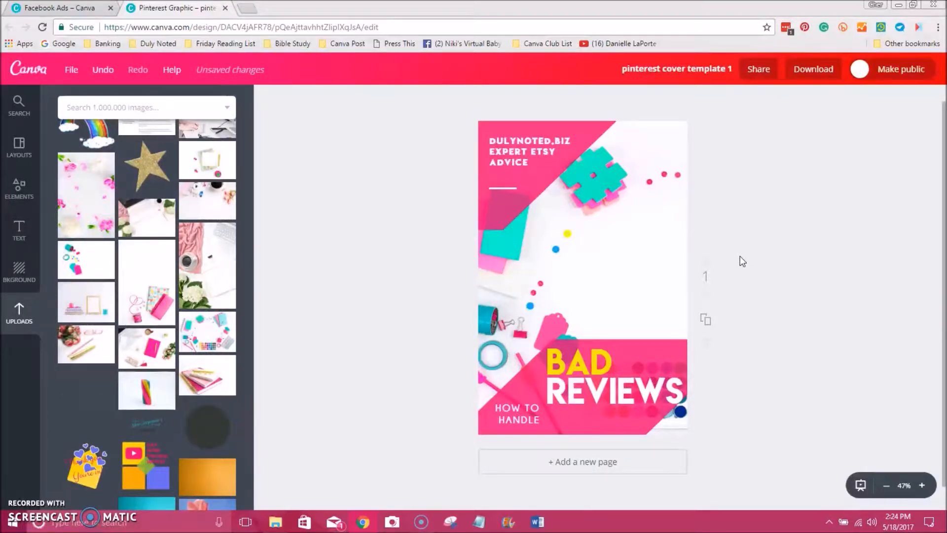
Delete the photo from the cover design while keeping its empty frame, and deselect the frame.
left_click(595, 249)
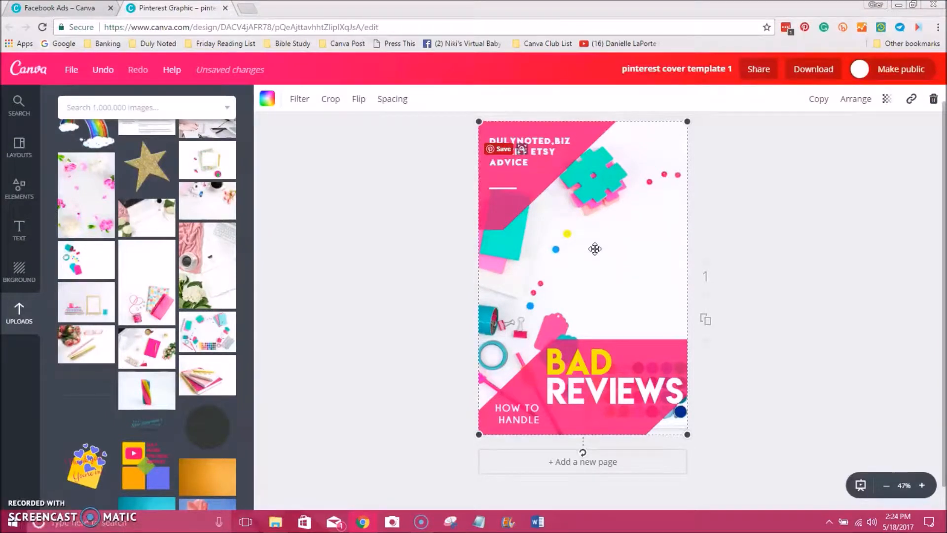
left_click(933, 101)
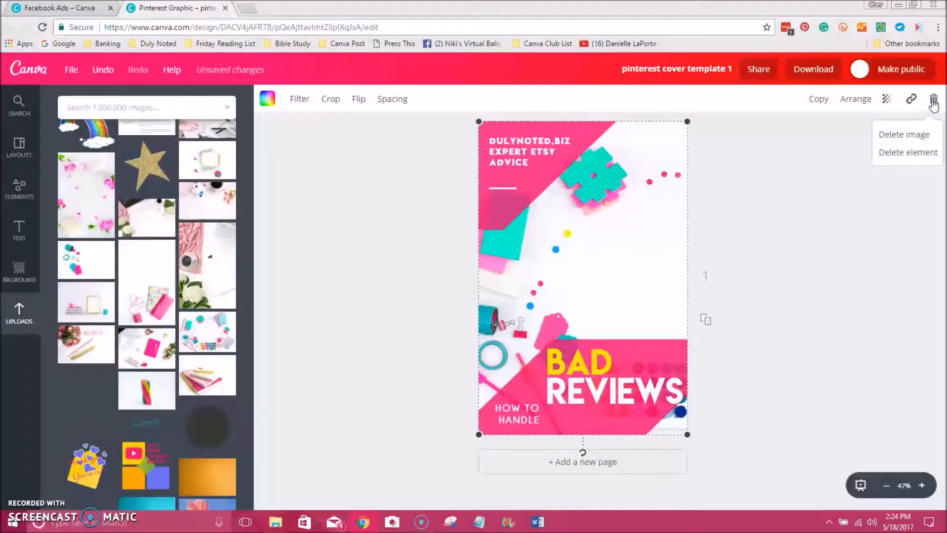
left_click(907, 135)
left_click(822, 187)
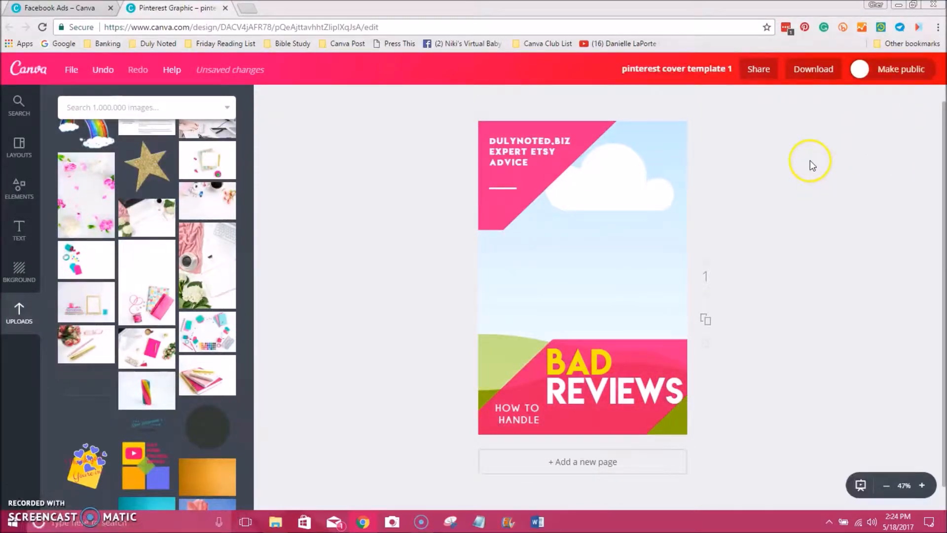
Make the cover design public, enable publishing it as a template, and save the changes.
left_click(900, 71)
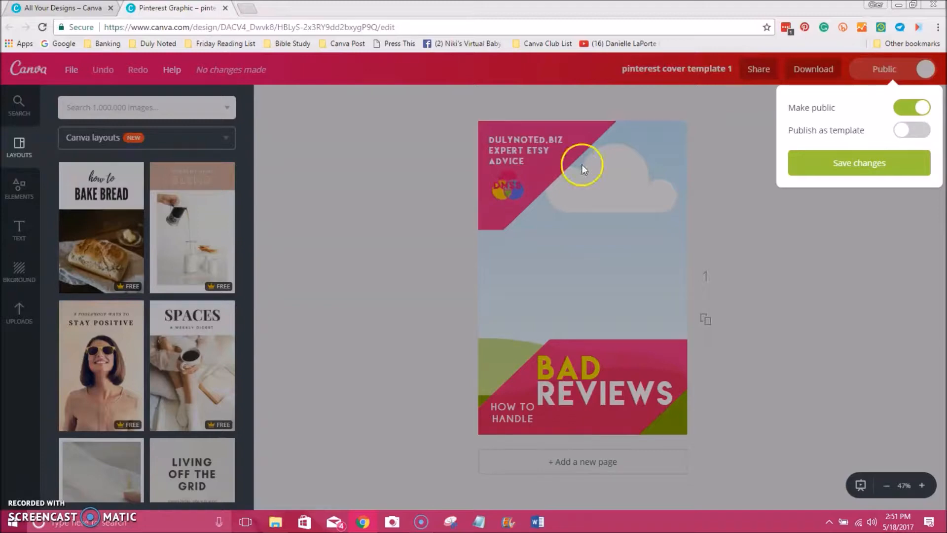
left_click(921, 131)
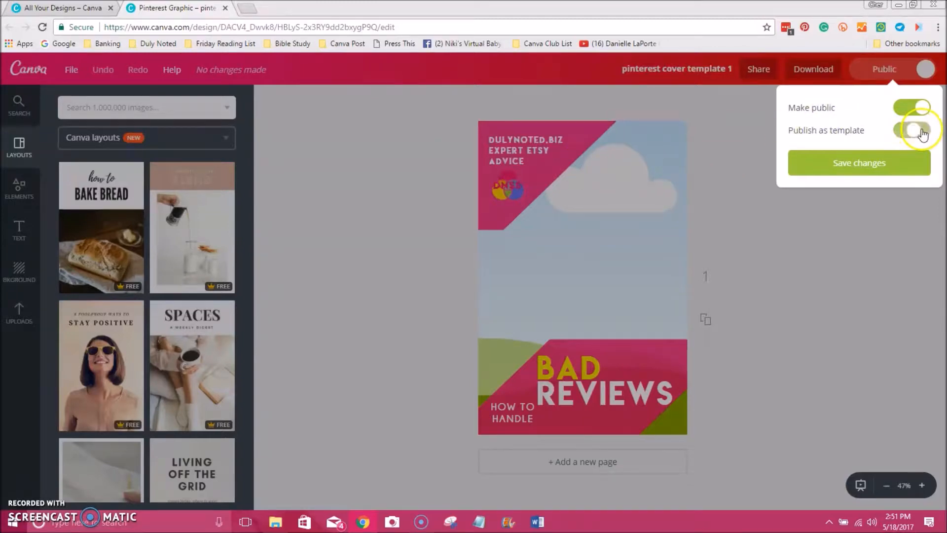
left_click(847, 164)
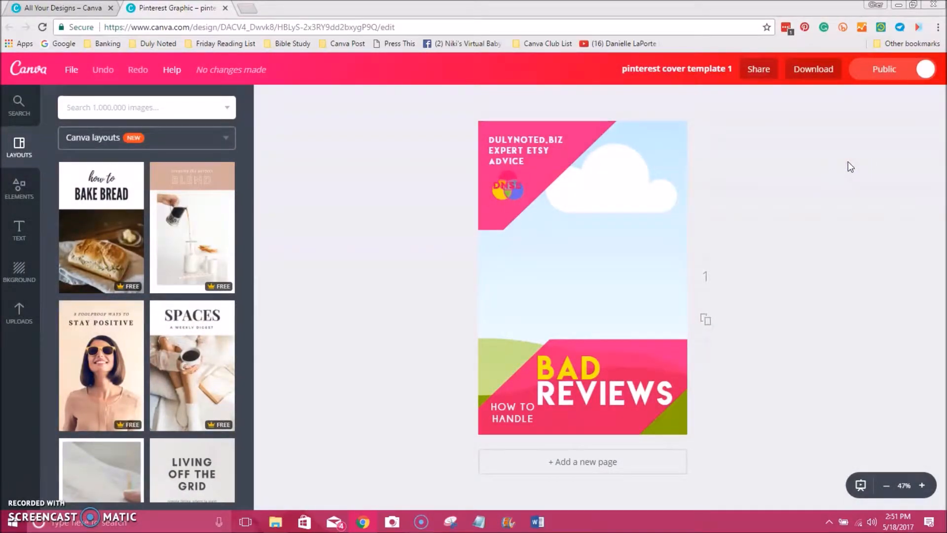
View the brand's templates and open the published "pinterest cover template 1" as a new design.
left_click(43, 7)
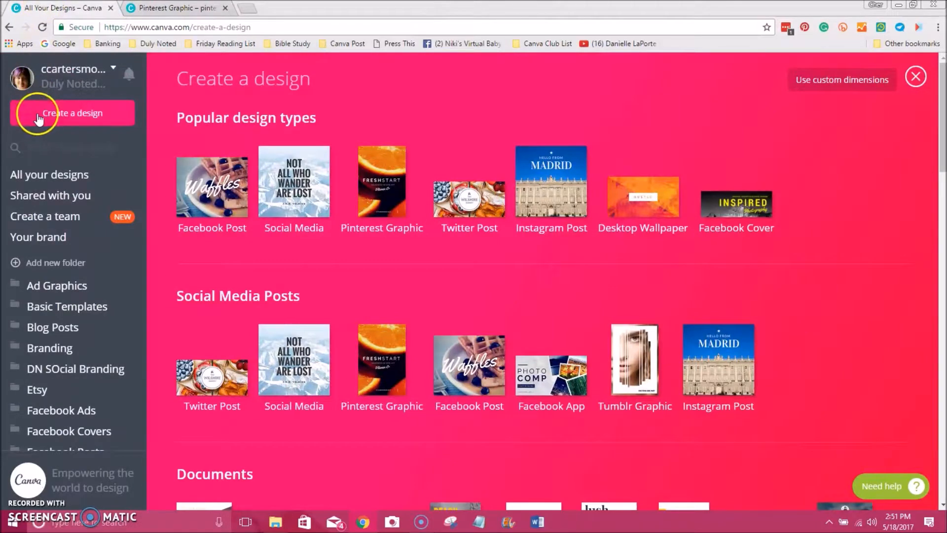
left_click(25, 242)
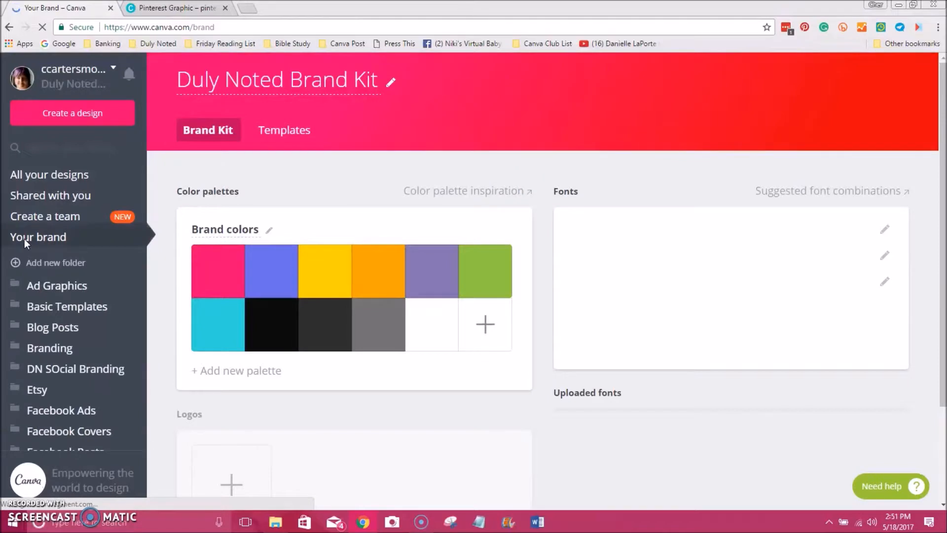
left_click(279, 131)
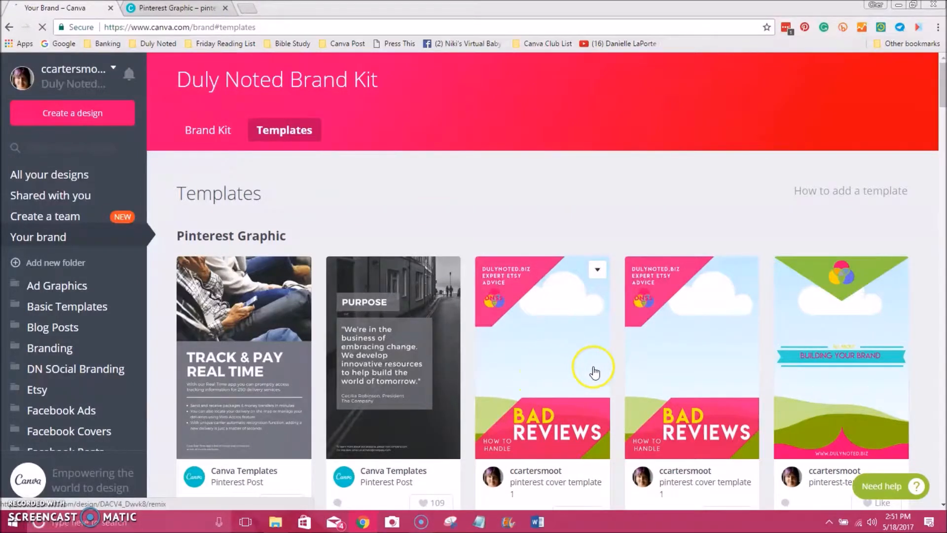
left_click(528, 353)
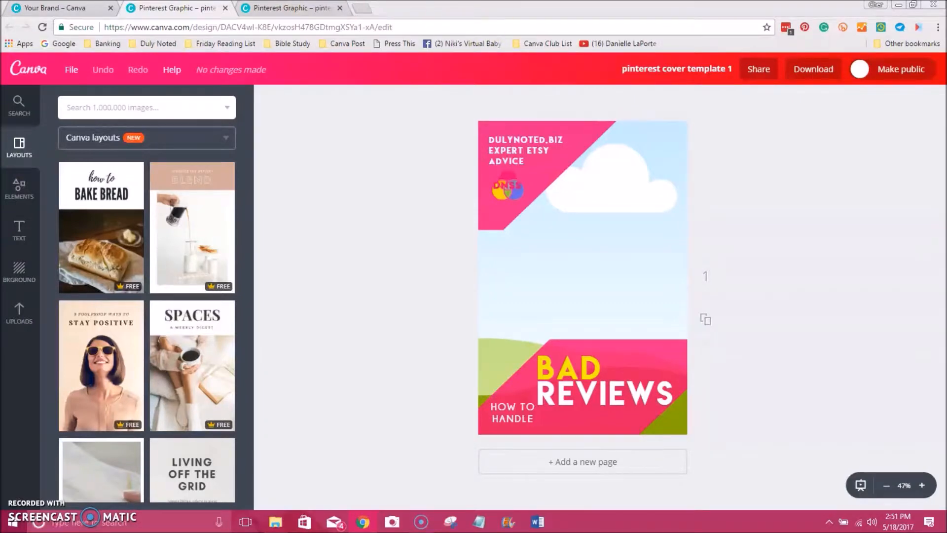
Close the open template designs and look through the list of all designs.
left_click(225, 8)
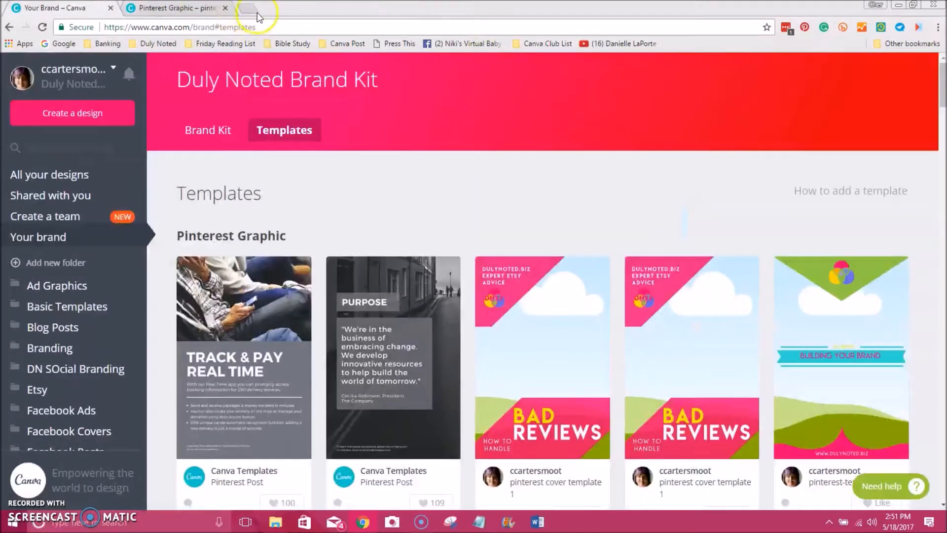
left_click(225, 8)
left_click(35, 238)
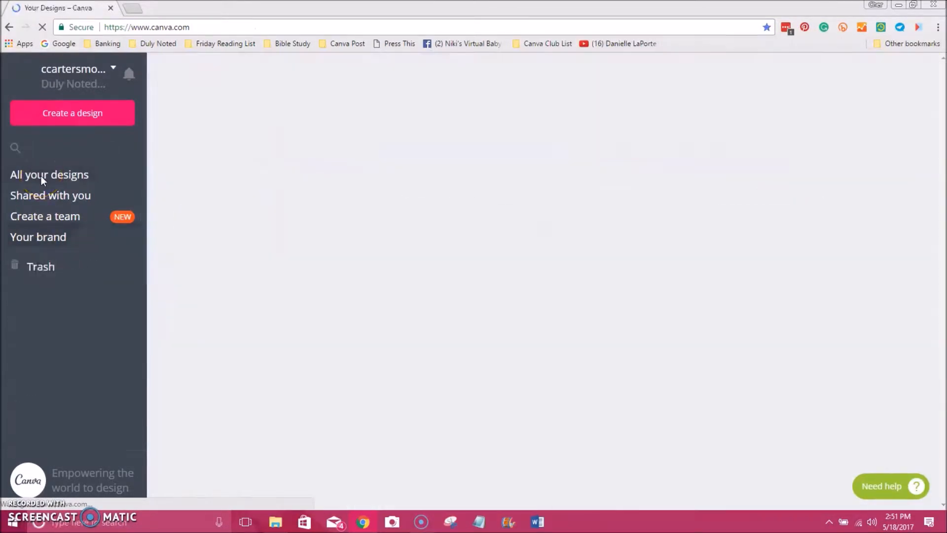
left_click(29, 451)
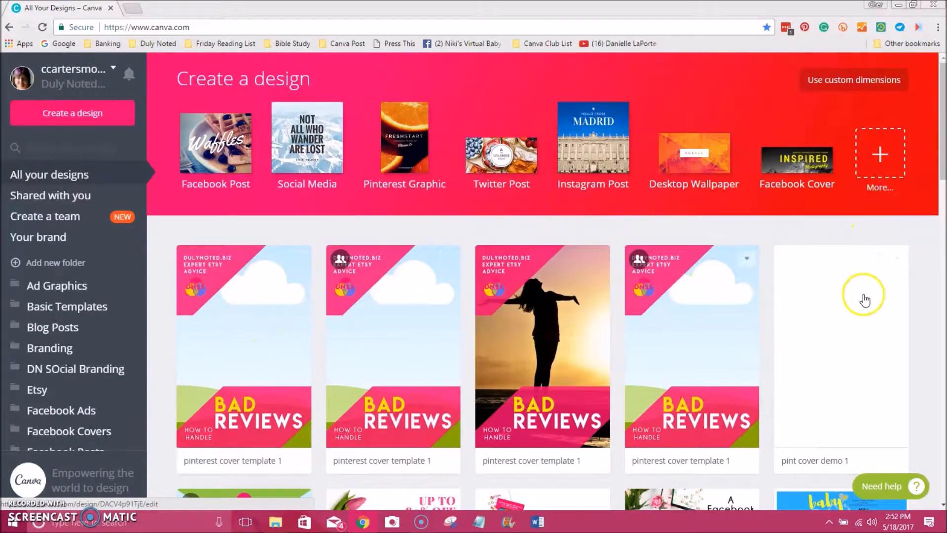
scroll(523, 342, "down", 2)
scroll(526, 339, "down", 3)
scroll(520, 339, "up", 5)
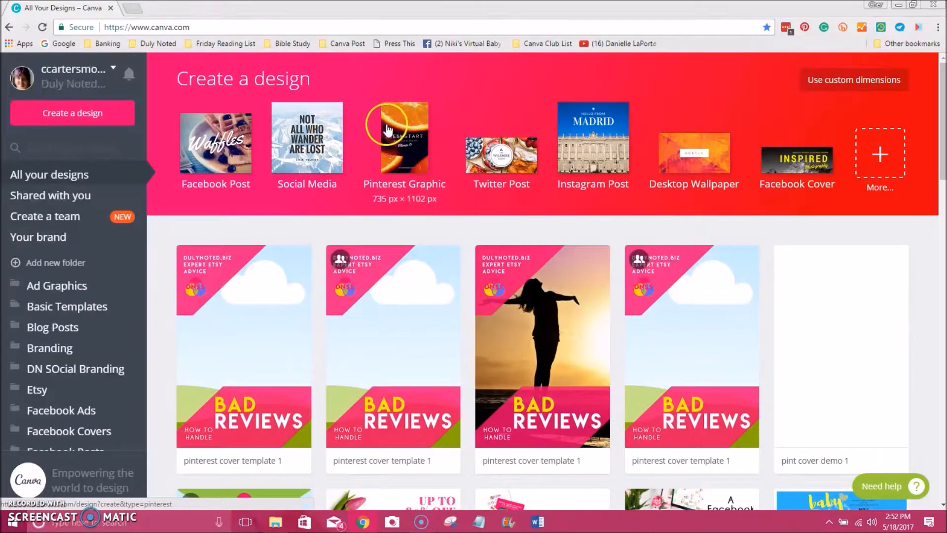
Create a new blank Pinterest Graphic and title it "demo 2".
left_click(404, 147)
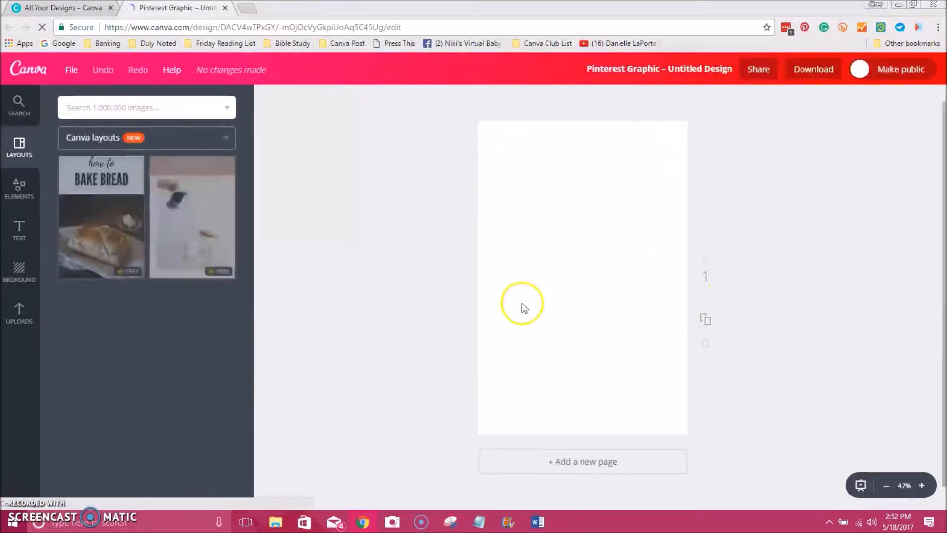
left_click(641, 72)
left_click(628, 149)
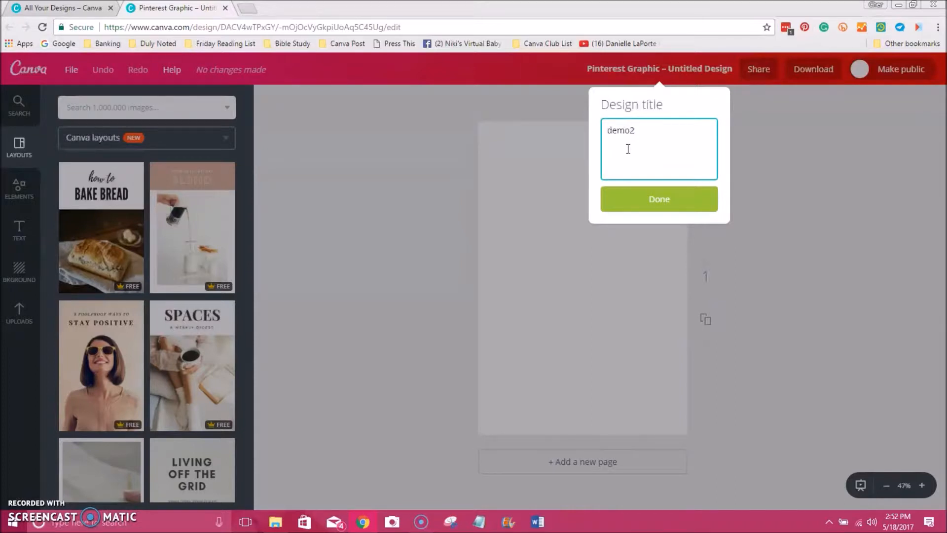
type("demo2")
left_click(635, 208)
left_click(631, 132)
left_click(656, 198)
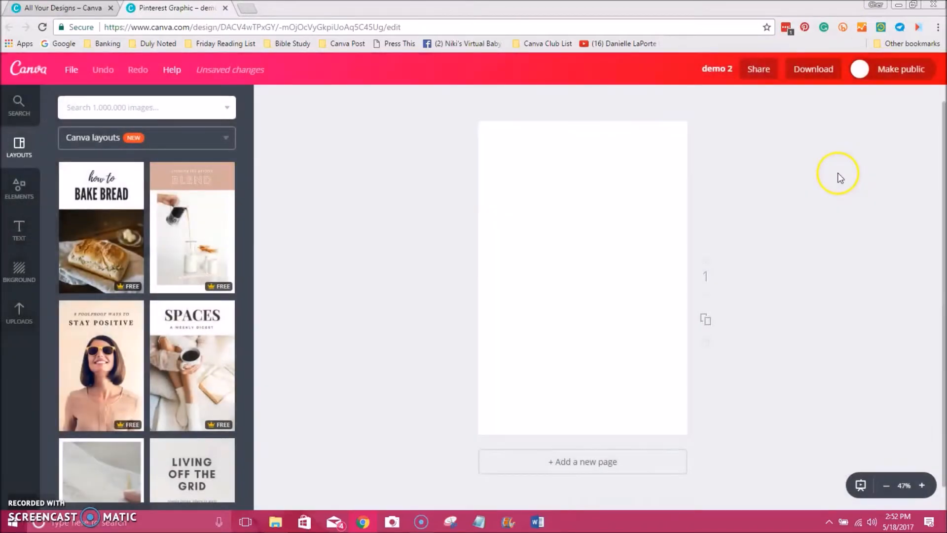
Add the photo frame with the solid yellow diagonal corner to the blank page.
left_click(20, 191)
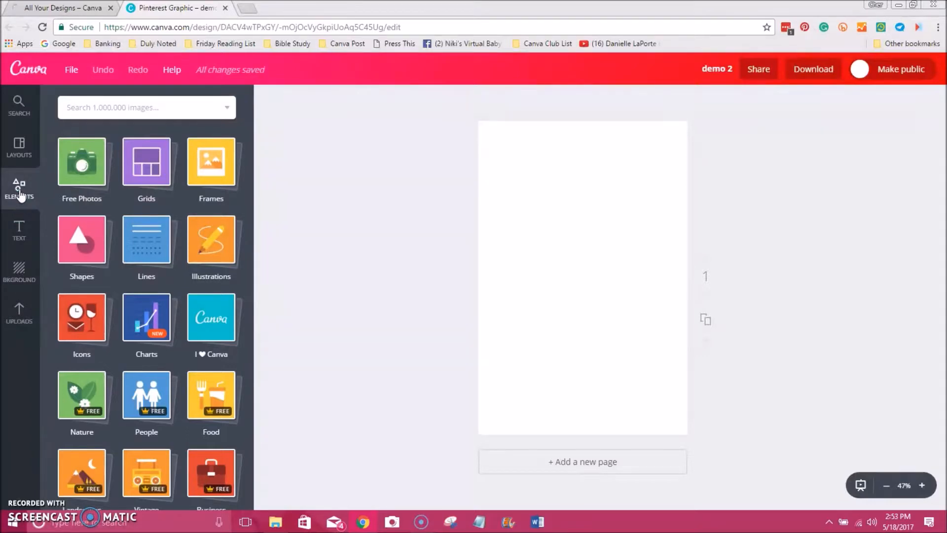
left_click(208, 157)
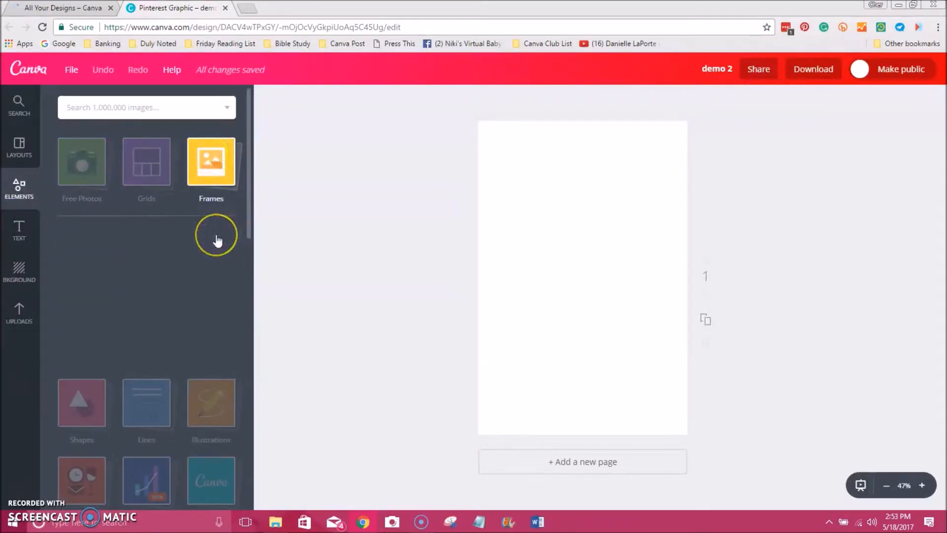
scroll(215, 264, "down", 5)
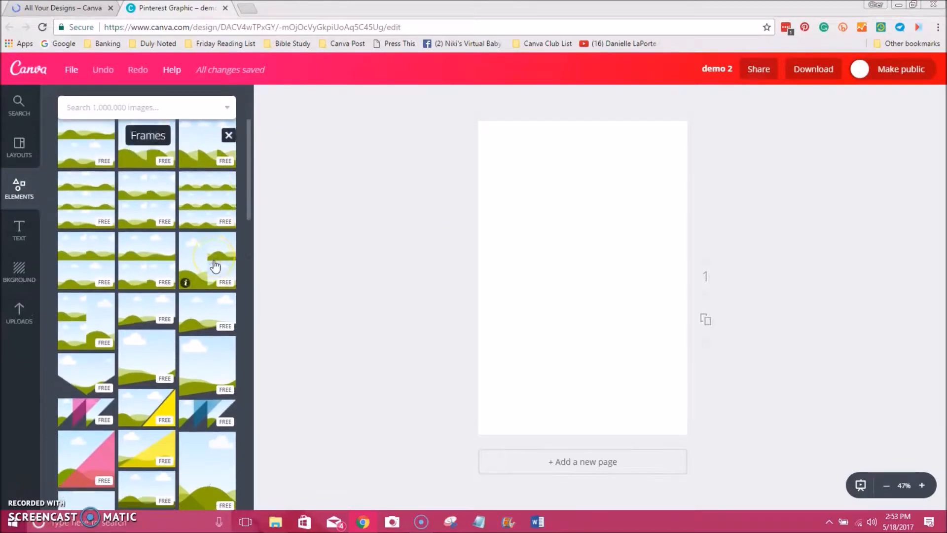
scroll(216, 267, "down", 1)
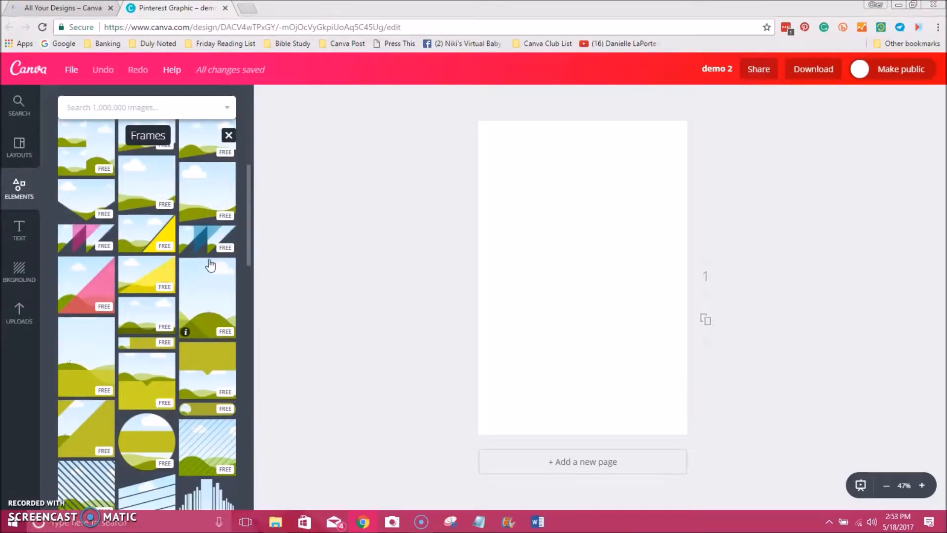
scroll(208, 265, "down", 2)
left_click(138, 176)
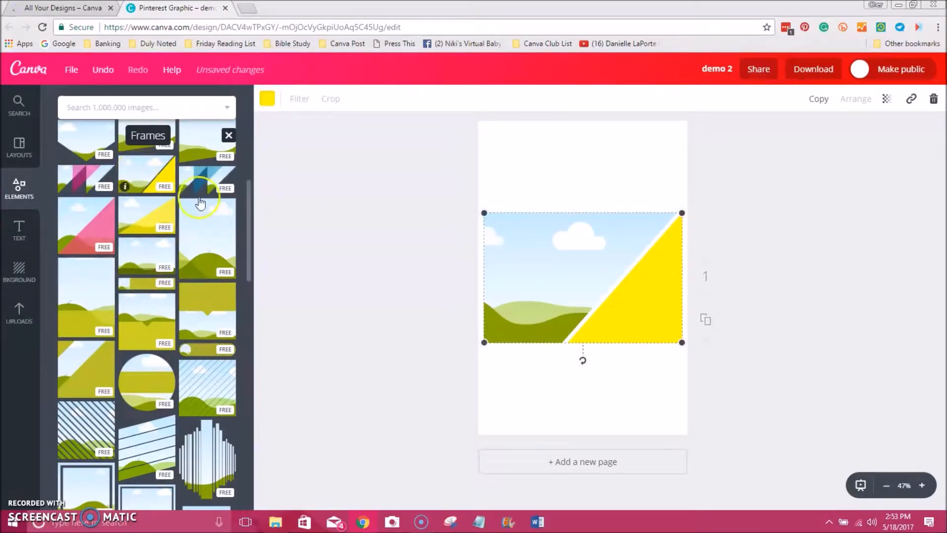
Rotate the yellow-cornered frame to 90° and enlarge it to cover the page.
left_click_drag(583, 363, 452, 274)
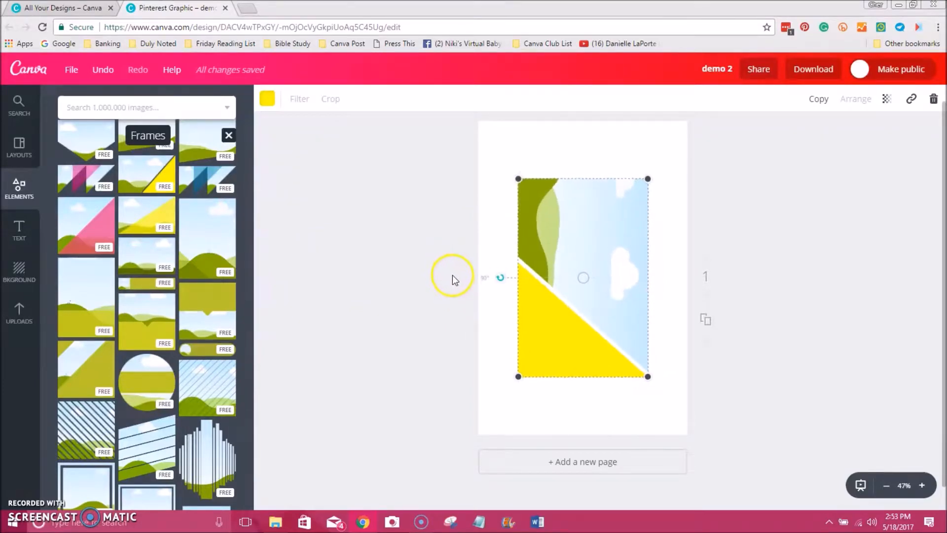
left_click_drag(518, 178, 474, 121)
left_click_drag(648, 377, 683, 432)
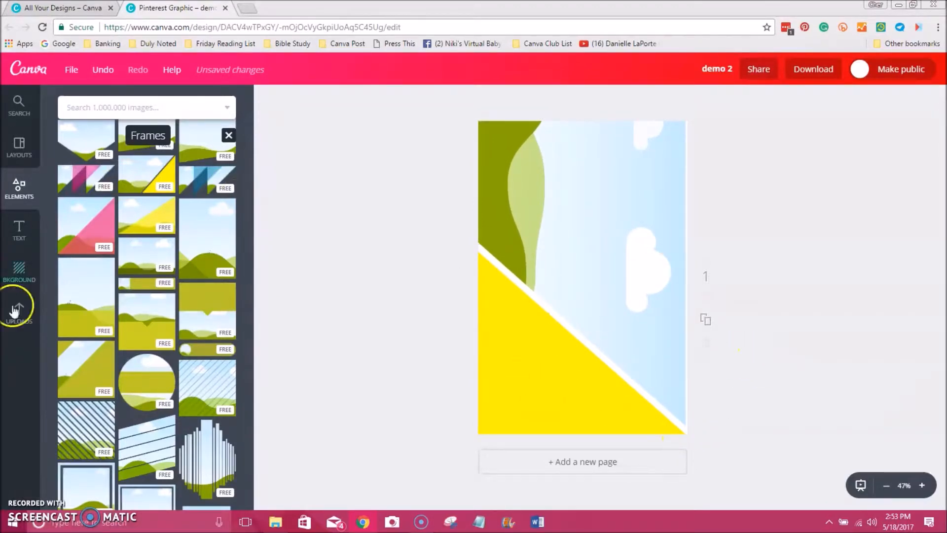
Fill the frame with the uploaded photo of the gold clock and pink hourglass.
left_click(19, 316)
scroll(148, 355, "down", 10)
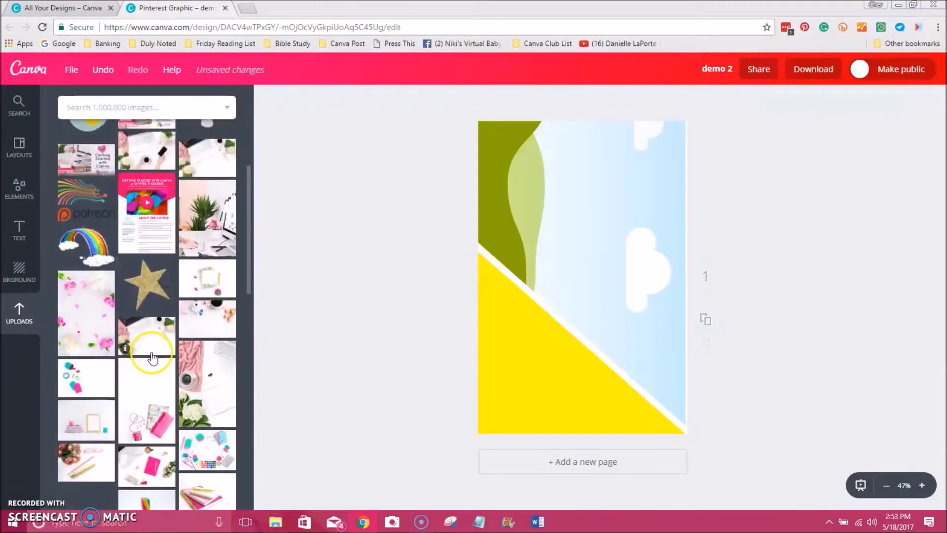
scroll(158, 357, "down", 3)
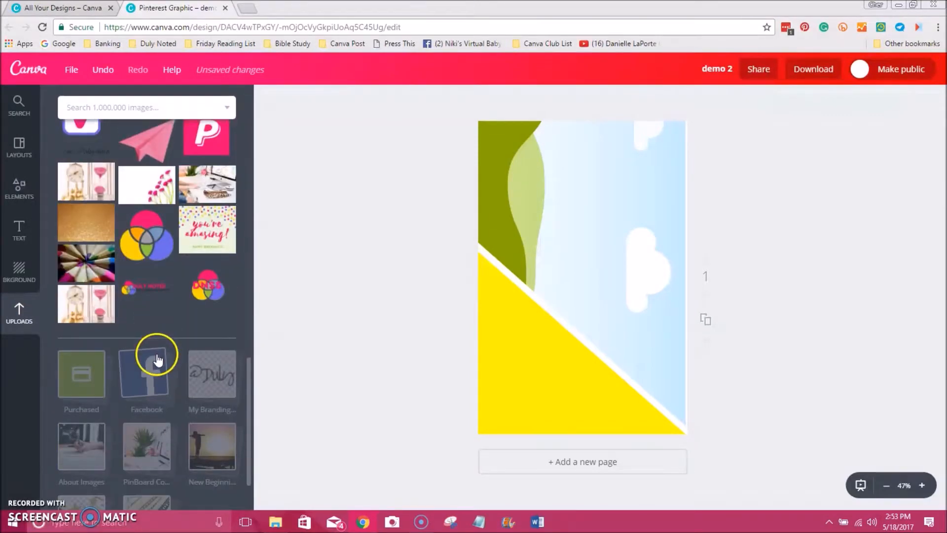
left_click_drag(85, 300, 558, 231)
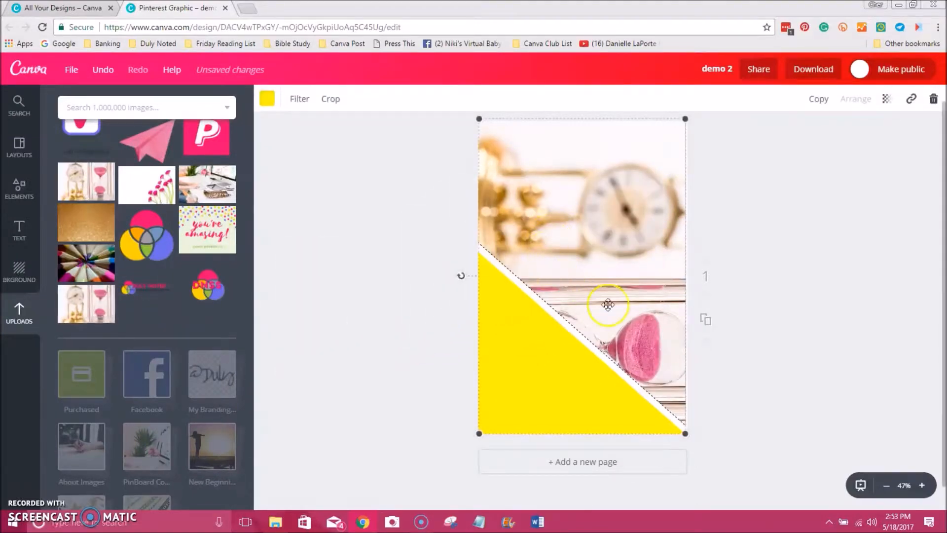
Rotate the frame so the clock photo stands upright, and deselect it.
left_click_drag(462, 280, 582, 395)
key("ctrl+z")
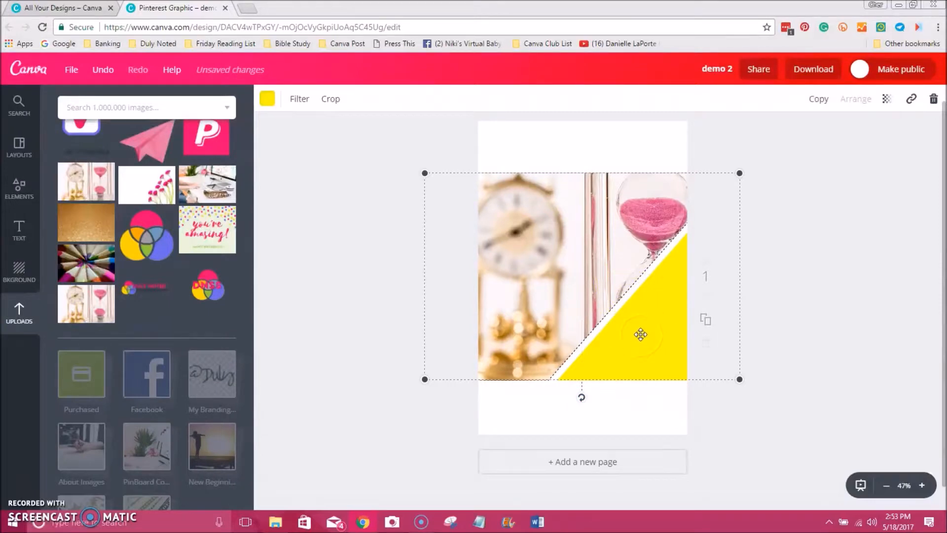
left_click(804, 299)
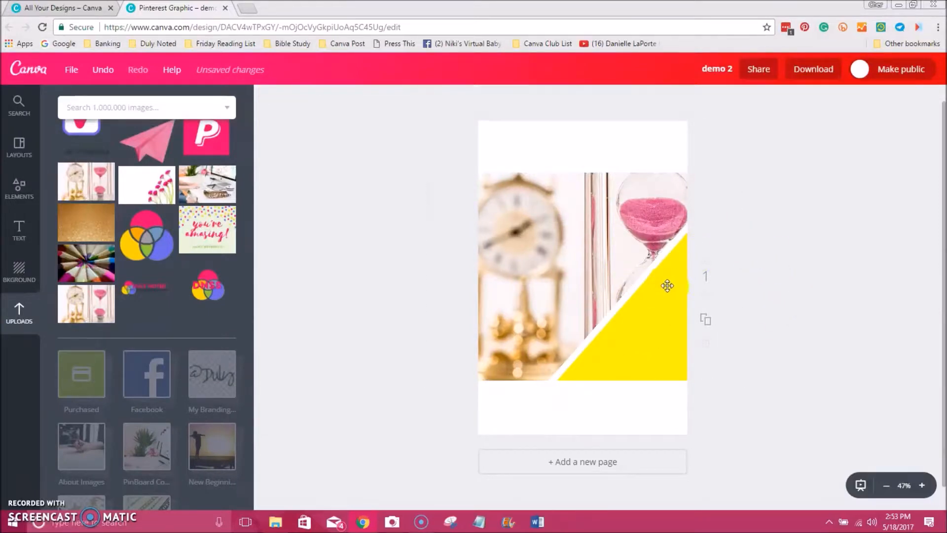
Change the frame's yellow corner to the pink brand color.
left_click(642, 351)
left_click(267, 102)
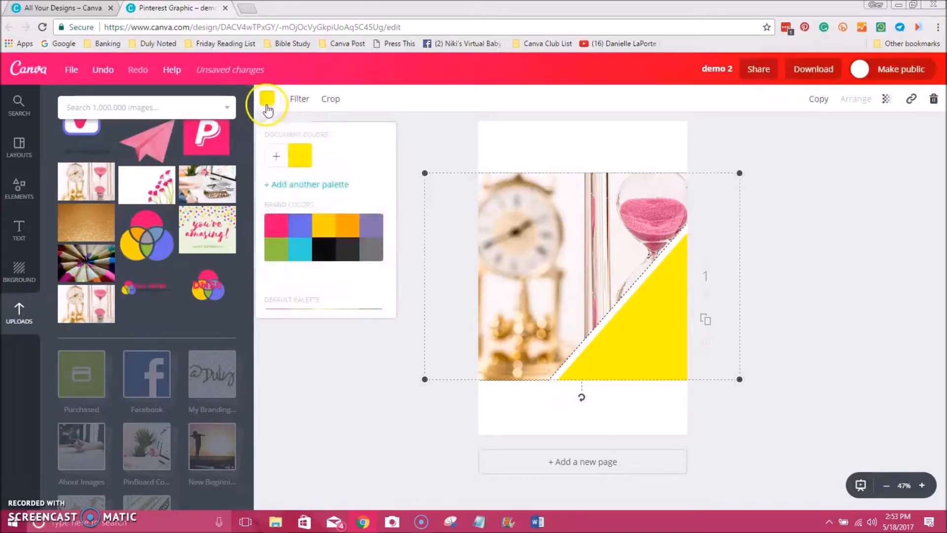
left_click(279, 223)
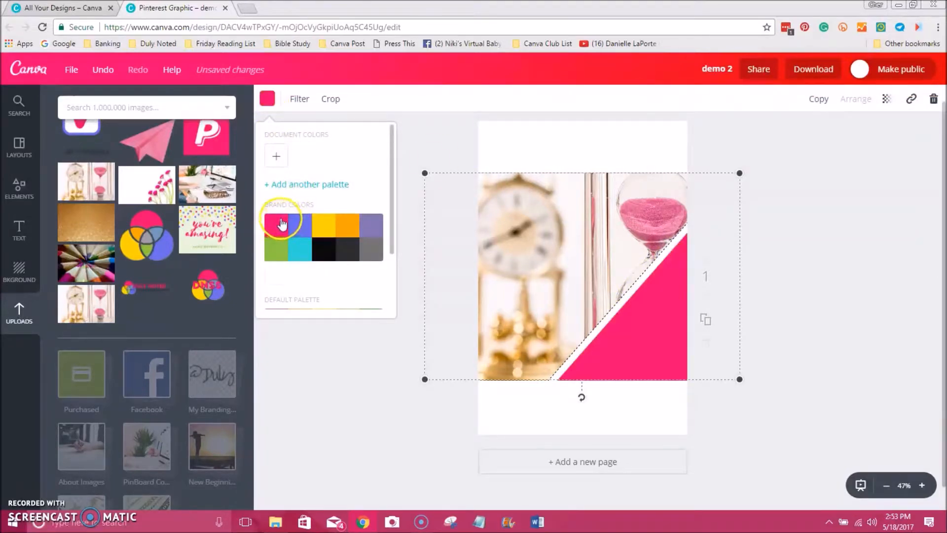
left_click(446, 128)
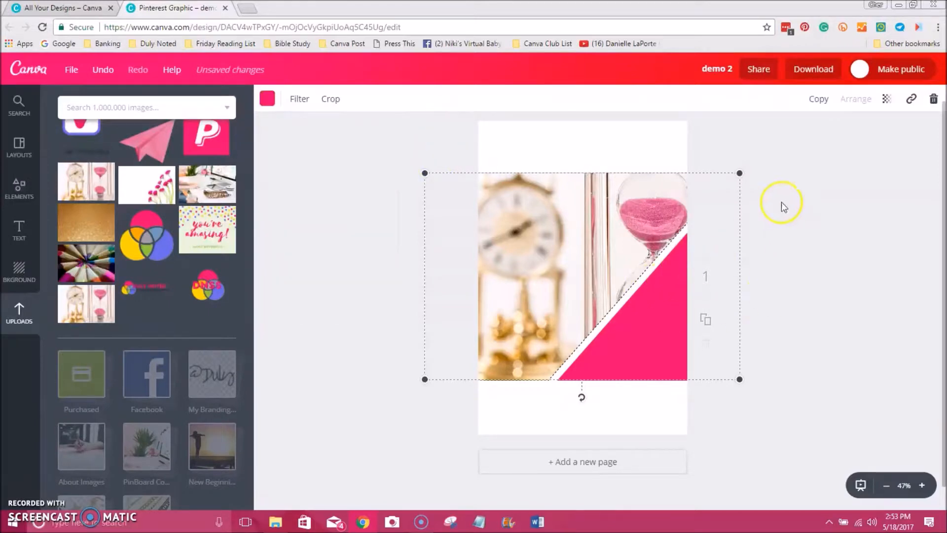
Delete the entire clock photo frame from the page and return to the collection of frames.
left_click(934, 99)
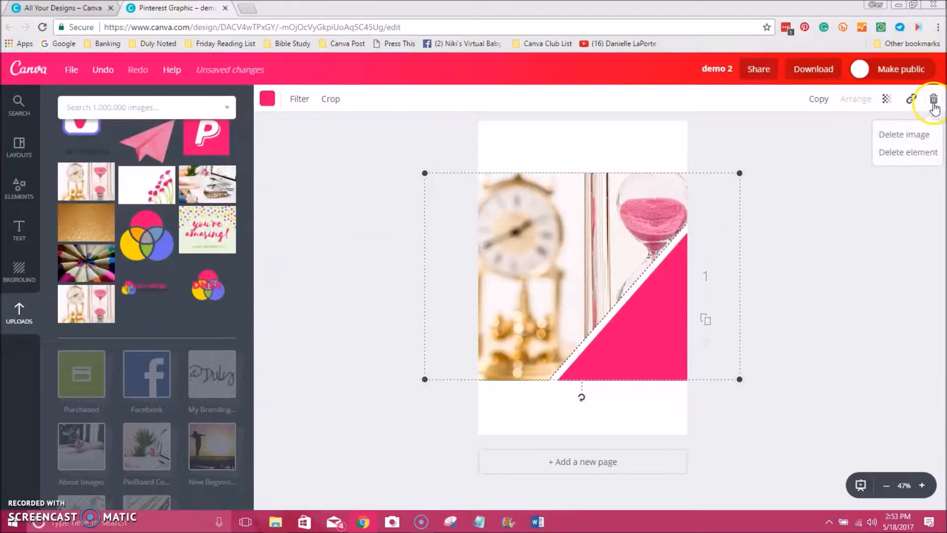
left_click(890, 152)
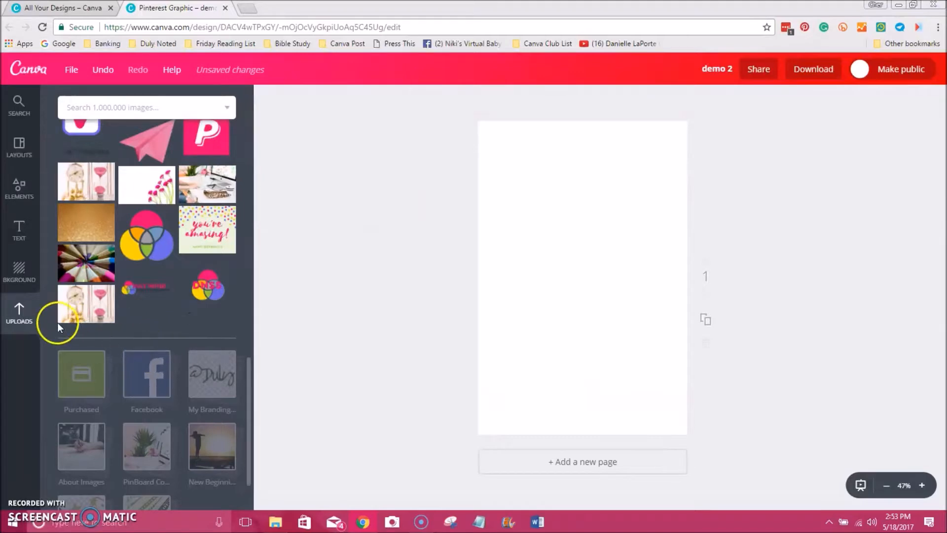
left_click(19, 188)
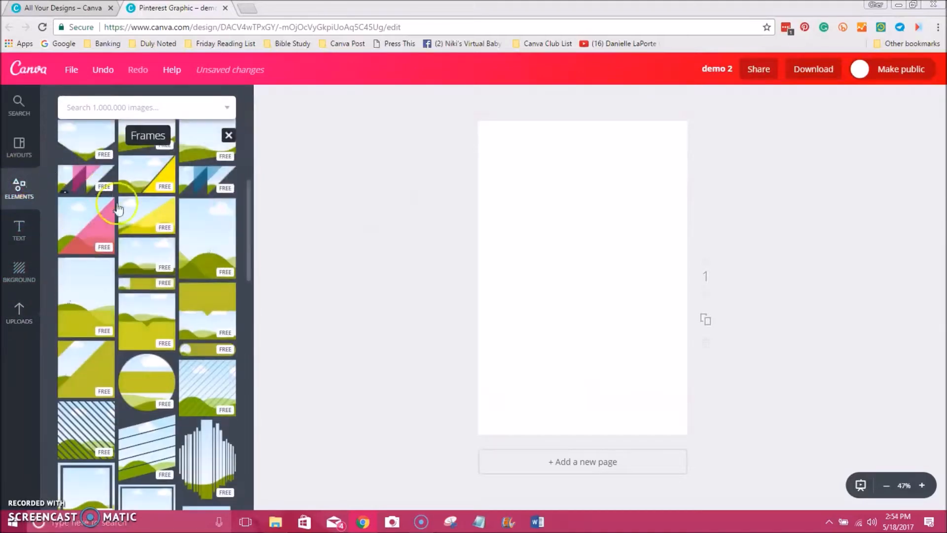
Add the frame made of uneven vertical strips to the page, enlarge it to cover the full page and center it.
scroll(230, 310, "down", 10)
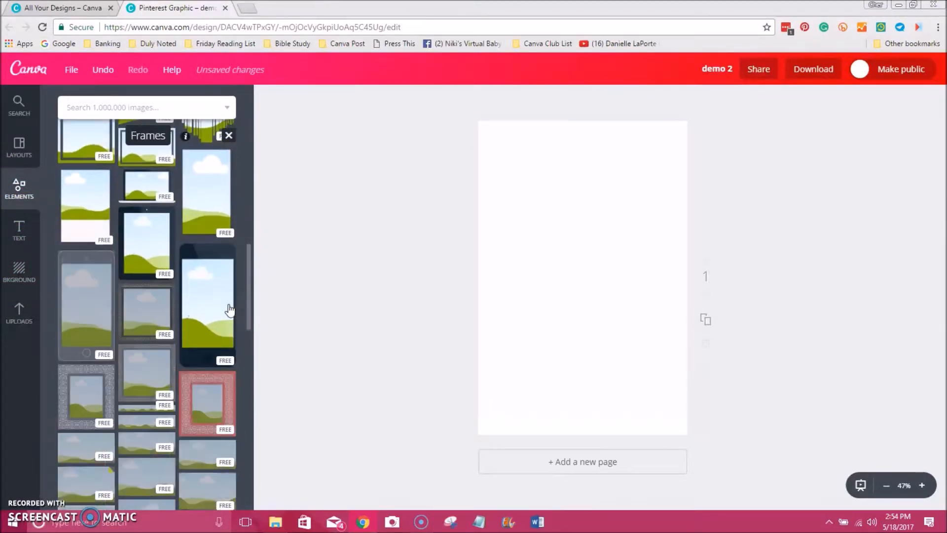
scroll(229, 309, "up", 4)
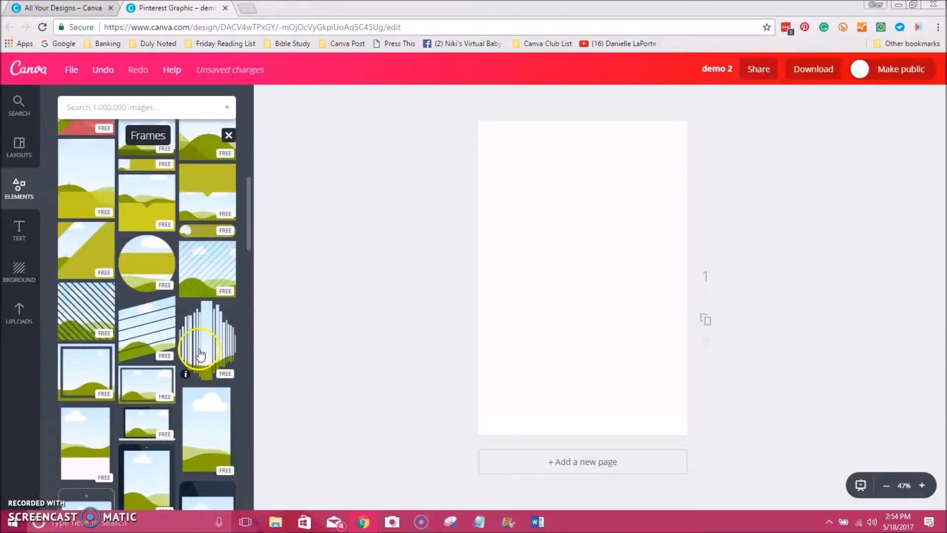
left_click_drag(206, 343, 558, 286)
left_click_drag(487, 147, 469, 119)
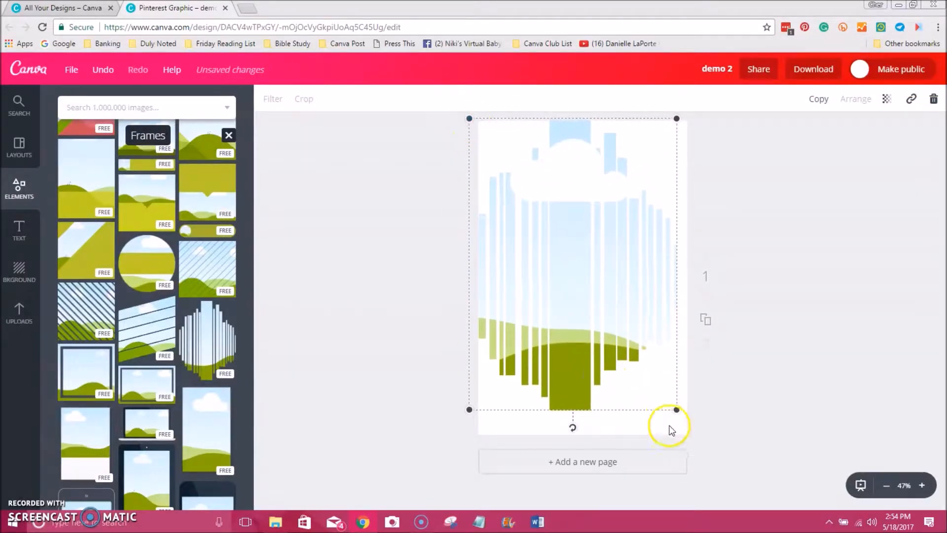
left_click_drag(676, 410, 695, 435)
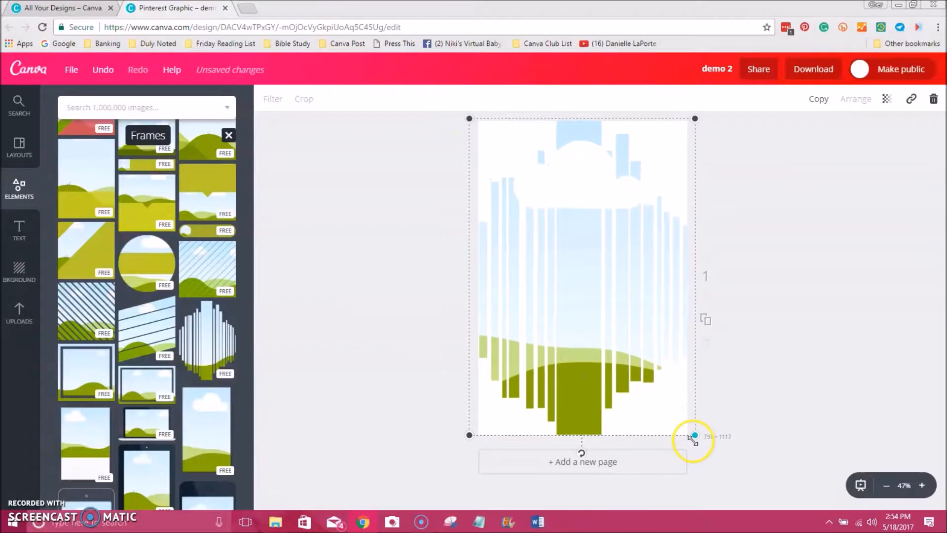
left_click_drag(590, 319, 586, 310)
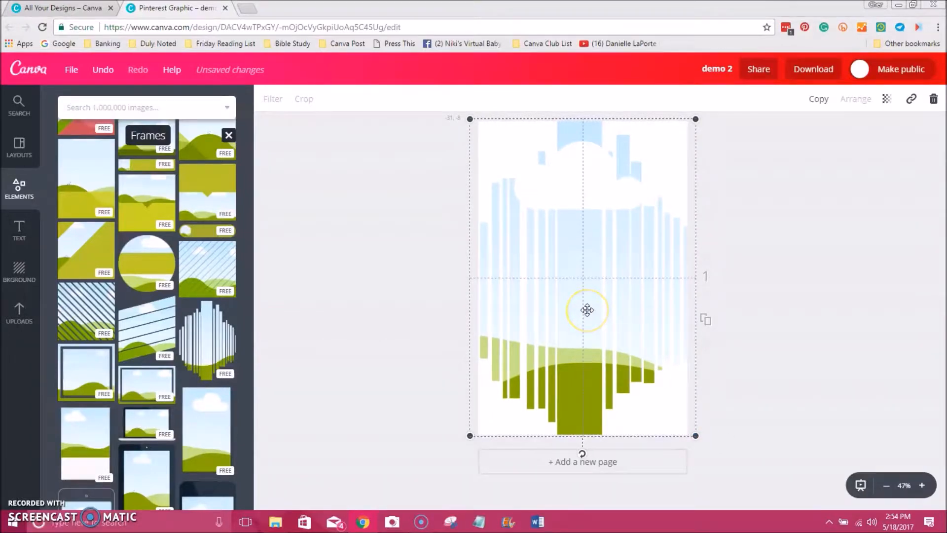
Fill the vertical-strip frame with the uploaded photo of the gold clock and pink hourglass, and deselect it.
left_click(26, 316)
scroll(99, 391, "down", 2)
left_click_drag(94, 303, 670, 272)
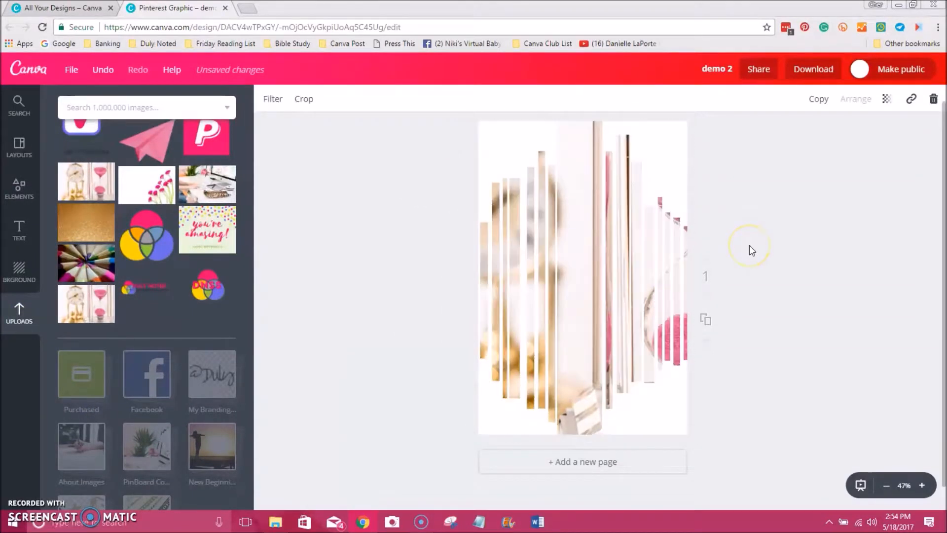
left_click(750, 250)
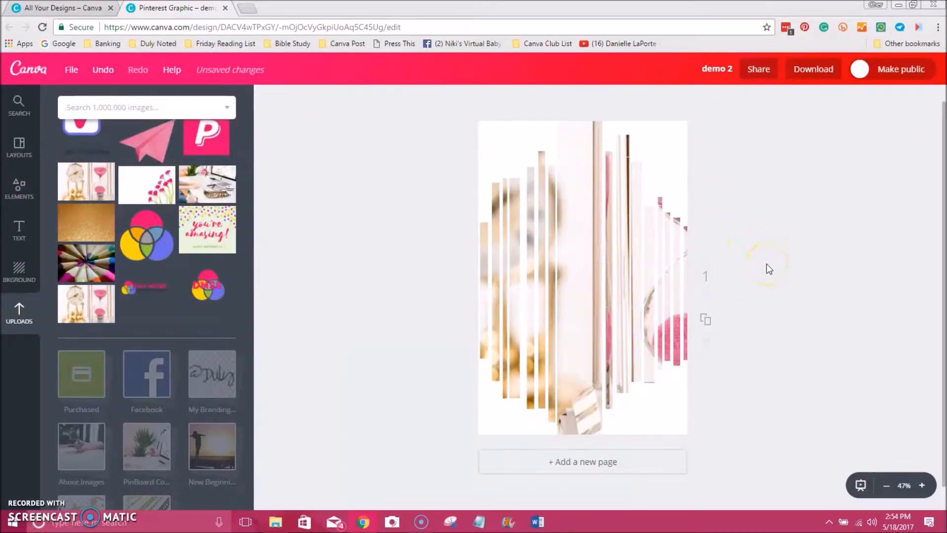
Delete the vertical-strip frame together with its photo from the page.
left_click(586, 278)
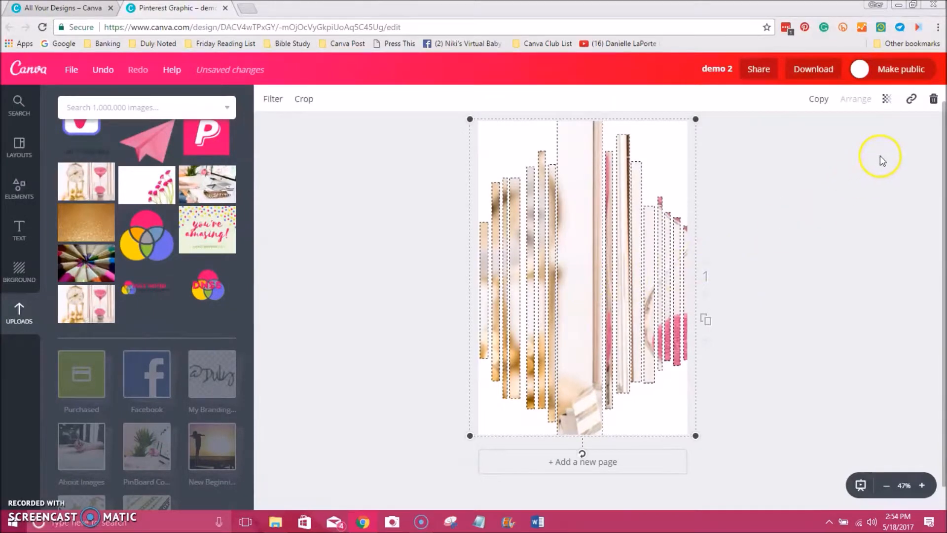
left_click(933, 100)
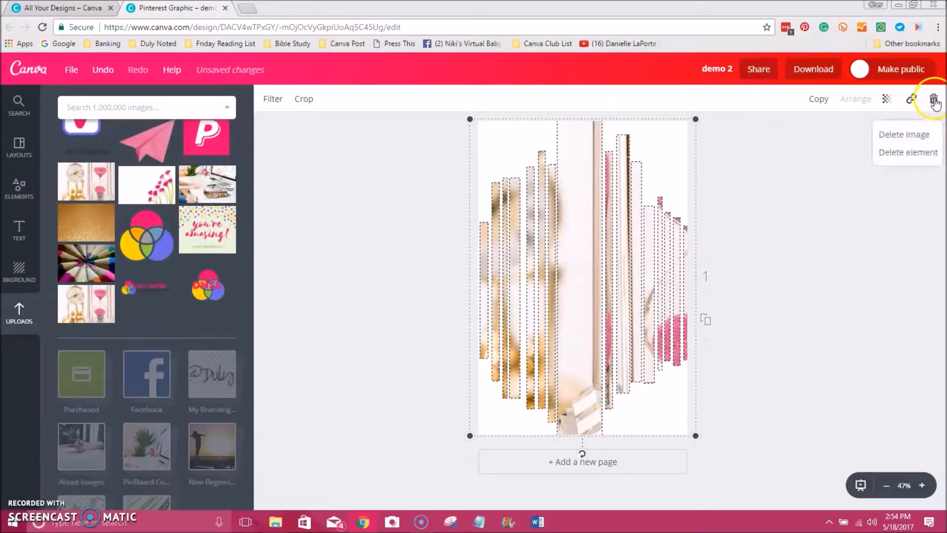
left_click(909, 137)
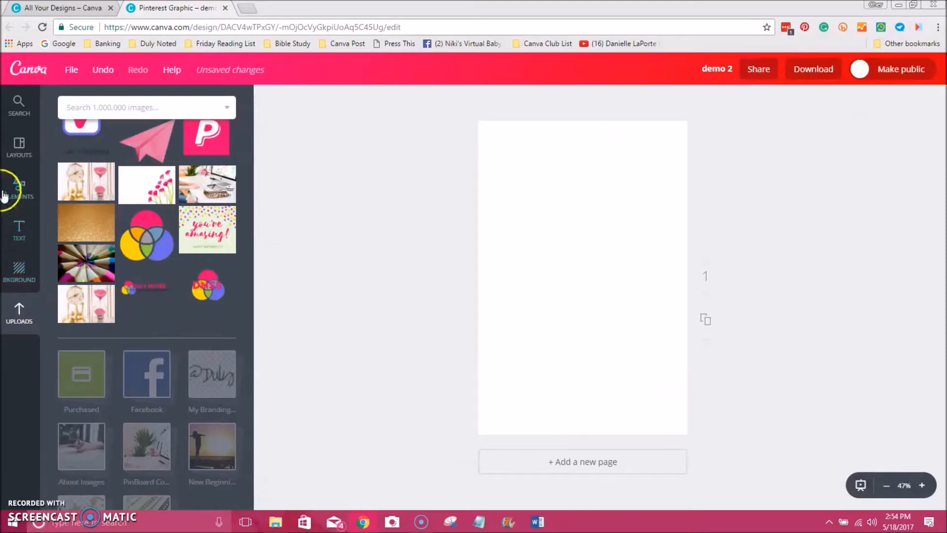
Find the portrait frame with cut-off corners among the frames and center it on the page.
left_click(9, 194)
scroll(136, 303, "down", 5)
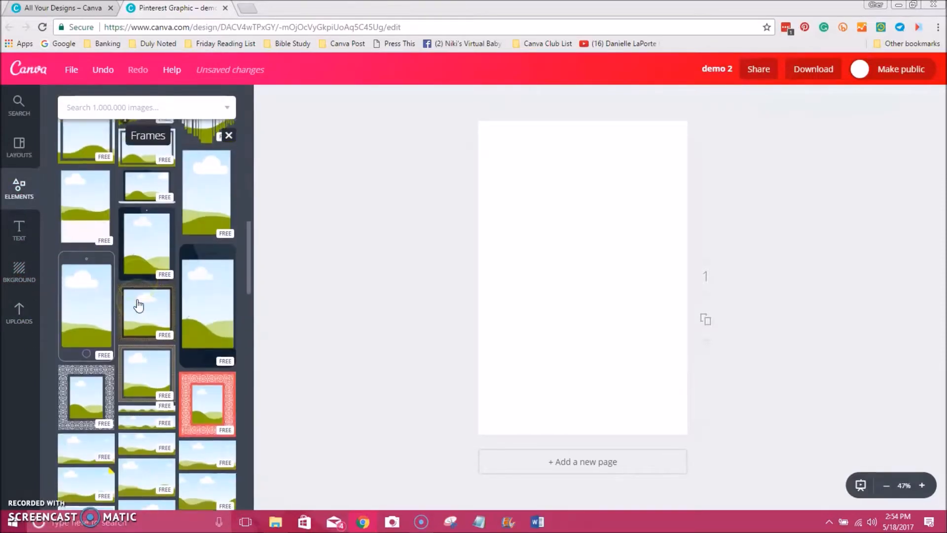
scroll(139, 306, "down", 10)
left_click(146, 336)
left_click_drag(141, 321, 569, 303)
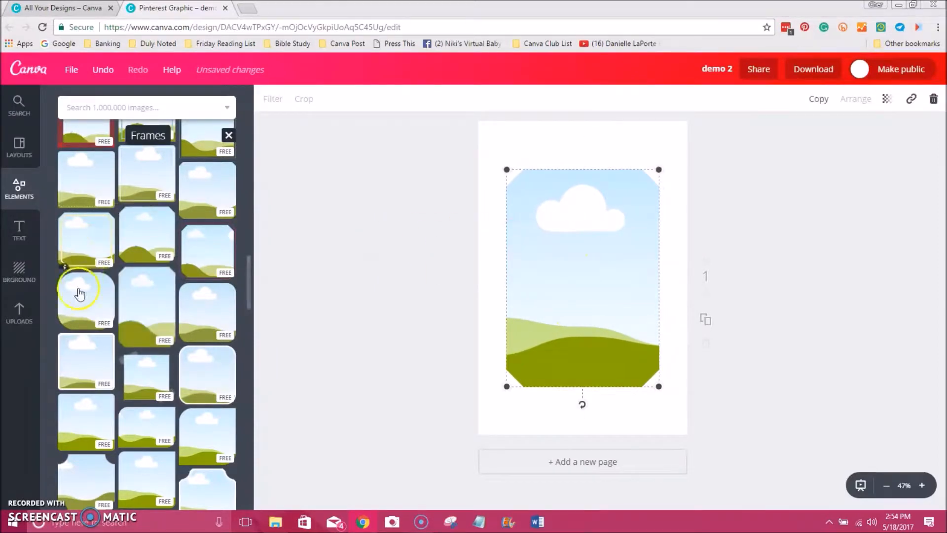
Fill the cut-corner frame with the uploaded clock and hourglass photo, and deselect it.
left_click(19, 313)
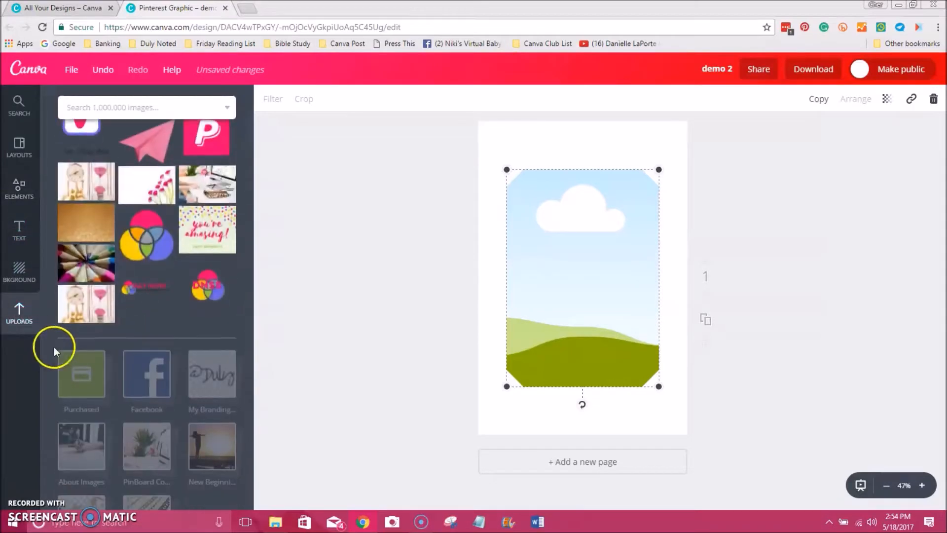
left_click_drag(98, 306, 546, 313)
left_click(766, 252)
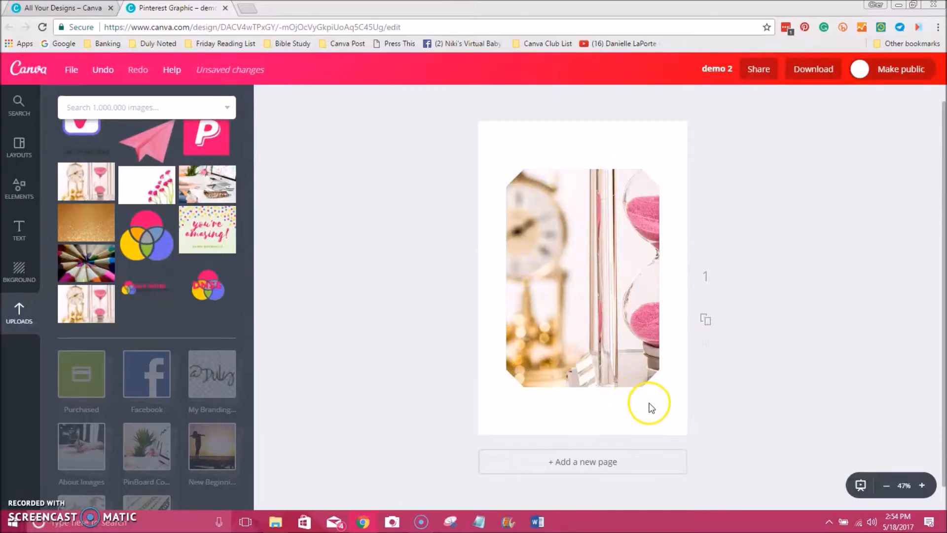
Delete the entire cut-corner frame, including its photo, from the page.
left_click(592, 329)
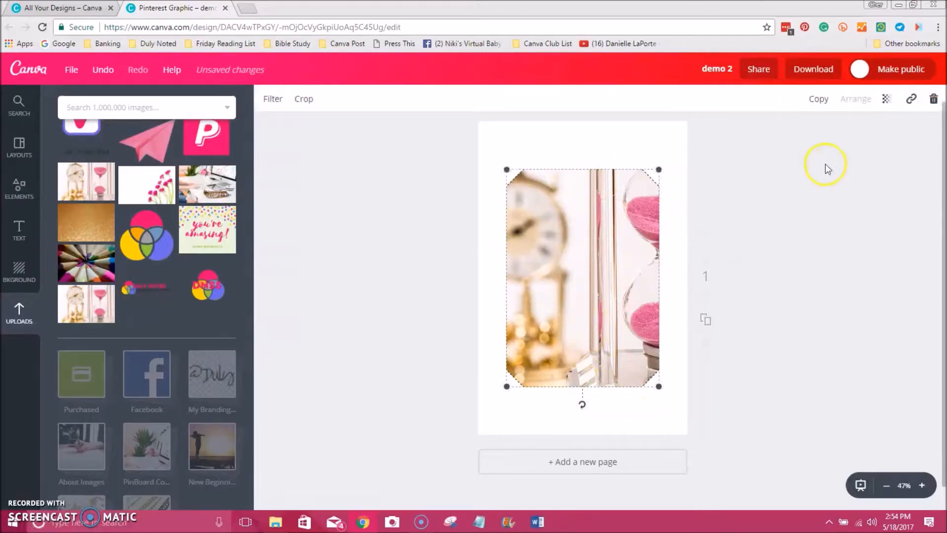
left_click(933, 98)
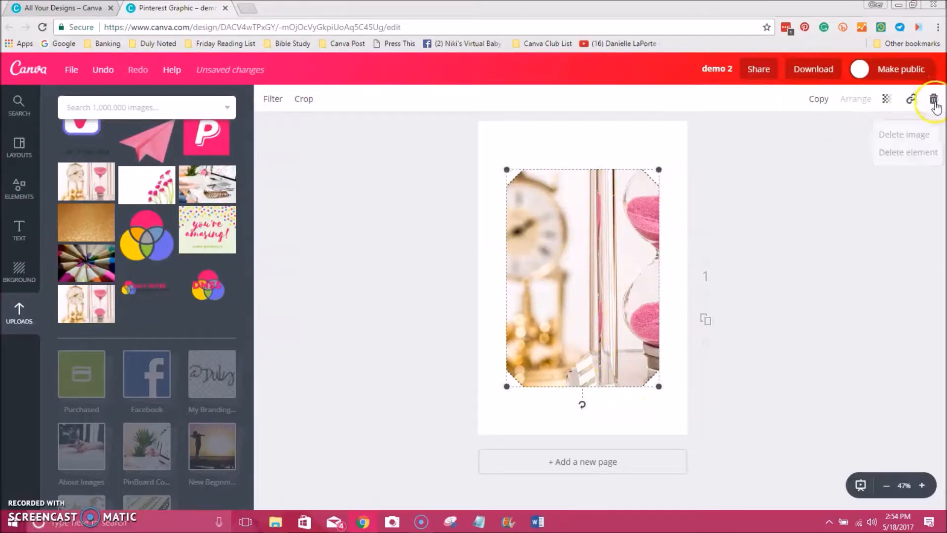
left_click(886, 152)
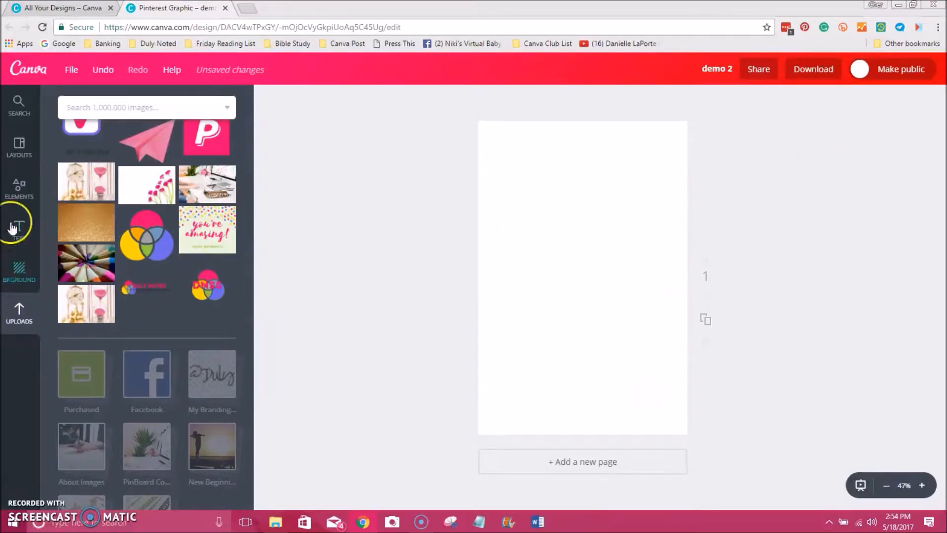
Add the plain rectangular portrait frame, align it to the page's upper-left corner and enlarge it to fill the whole page.
left_click(16, 196)
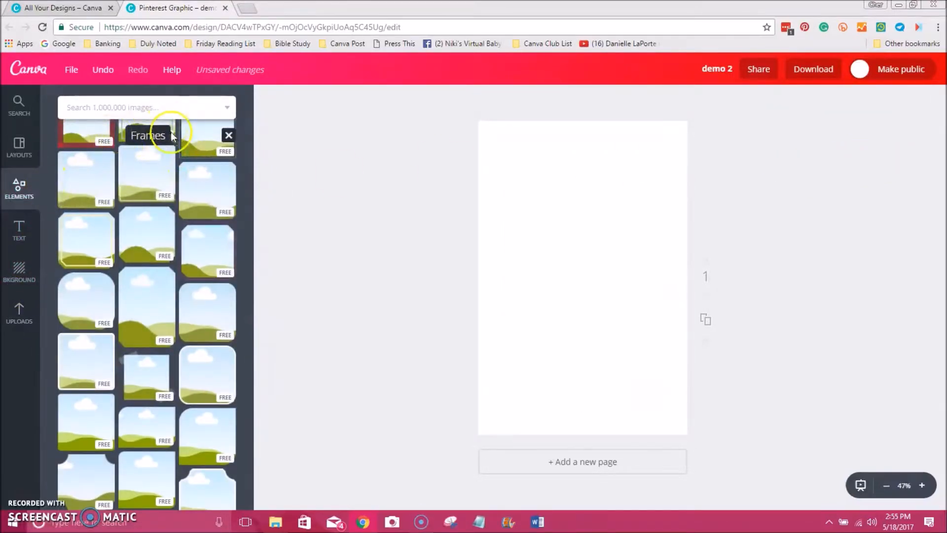
scroll(179, 297, "down", 3)
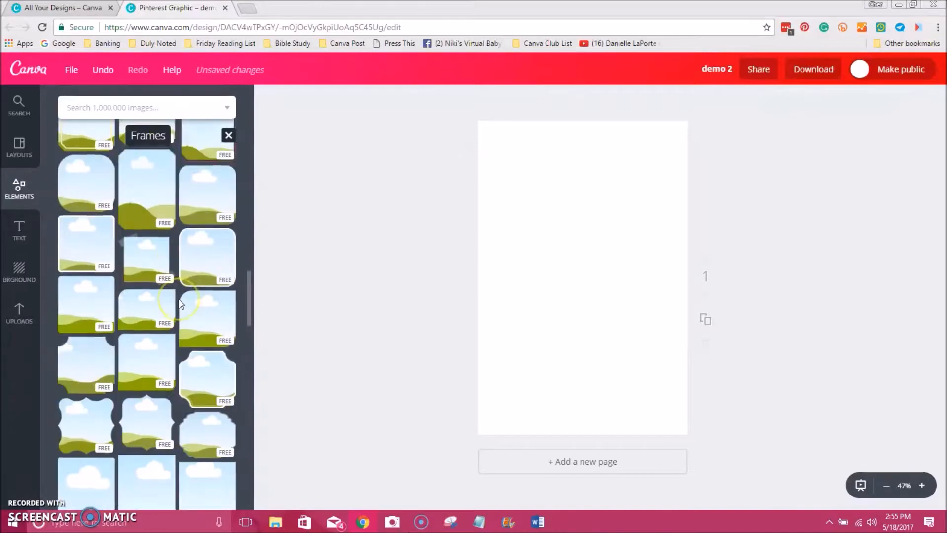
scroll(179, 298, "down", 2)
left_click_drag(148, 313, 518, 188)
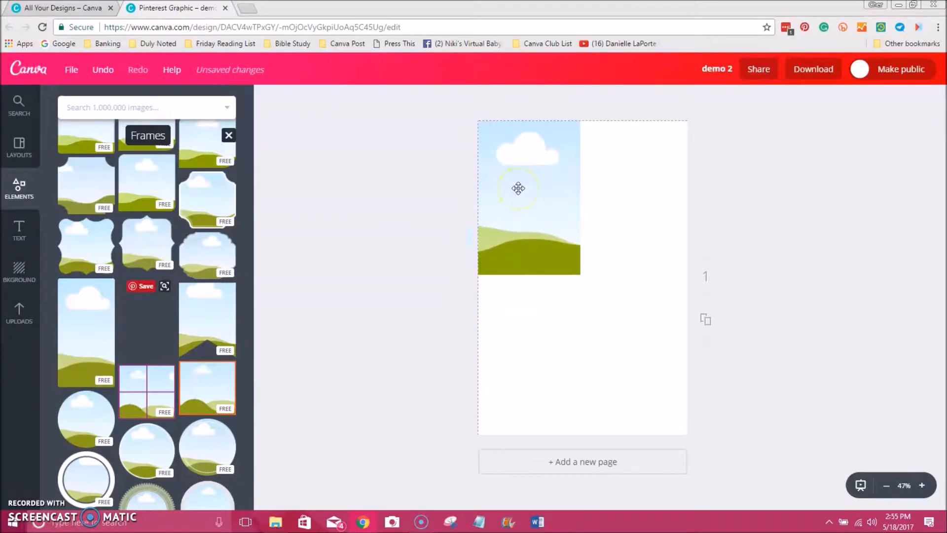
left_click_drag(517, 188, 517, 187)
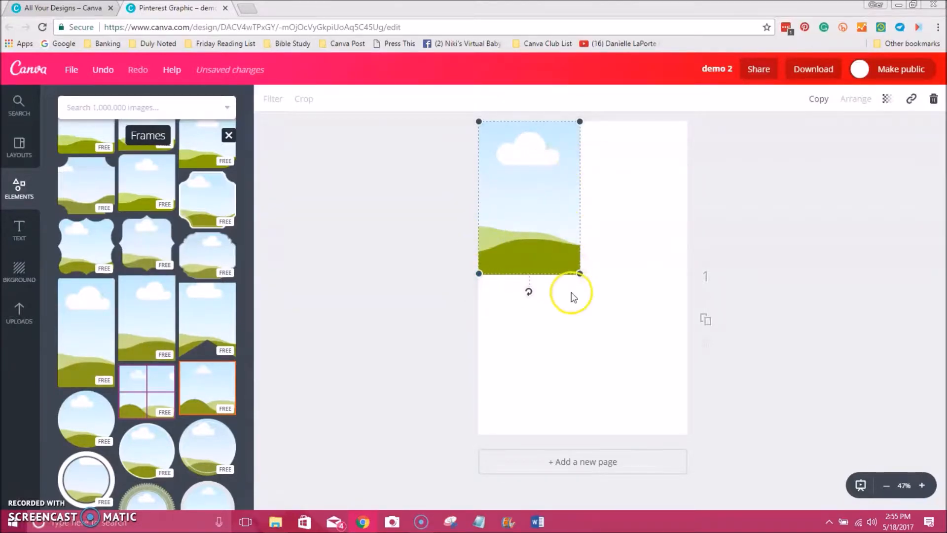
left_click_drag(578, 273, 685, 434)
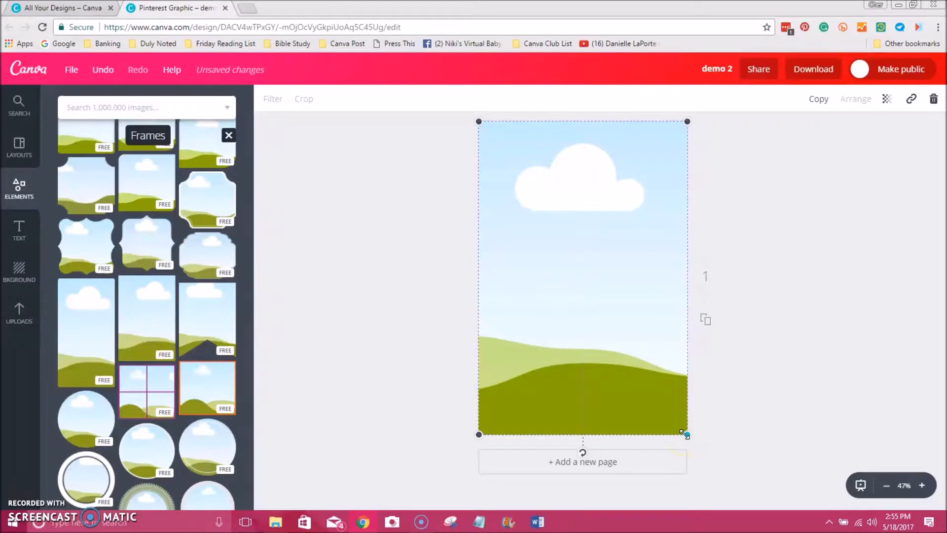
left_click(775, 373)
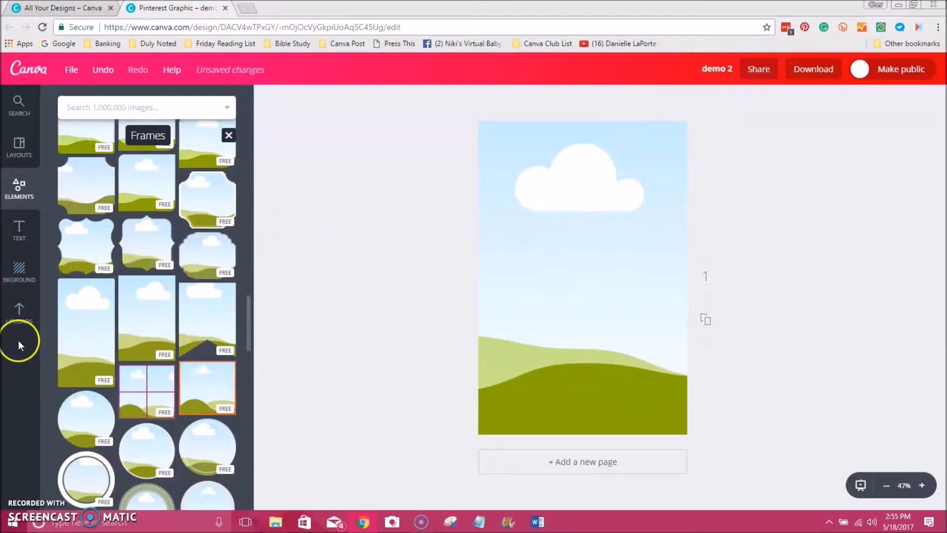
Fill the full-page rectangular frame with the uploaded photo of the gold clock and pink hourglass.
left_click(19, 308)
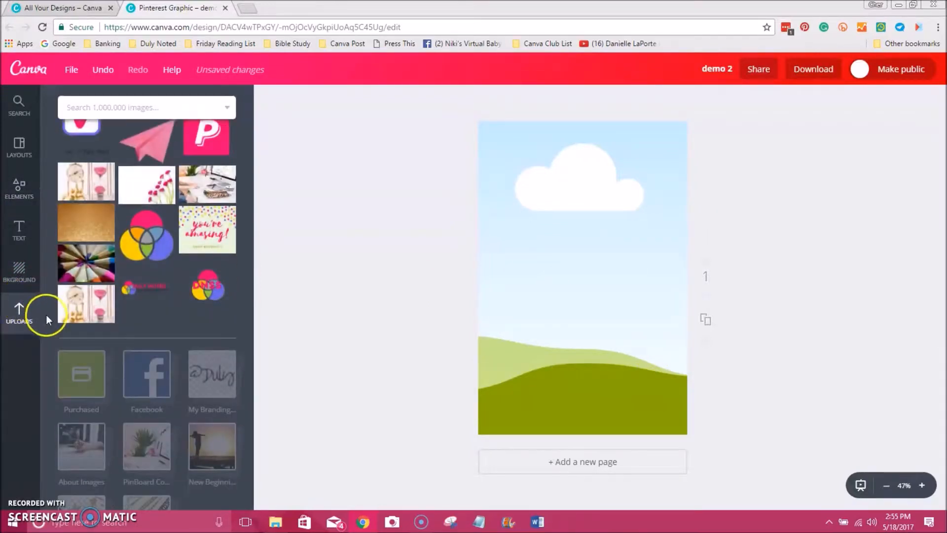
left_click_drag(82, 302, 519, 264)
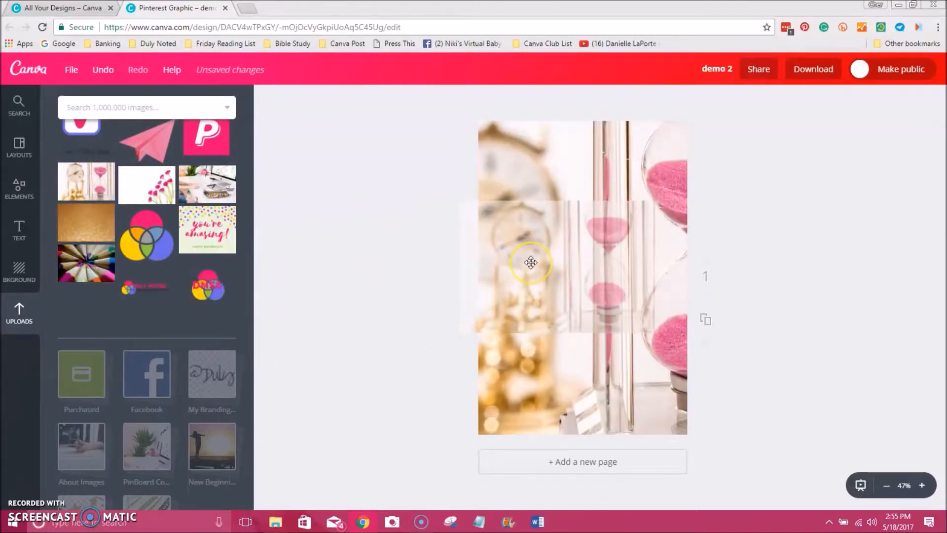
left_click_drag(531, 263, 532, 261)
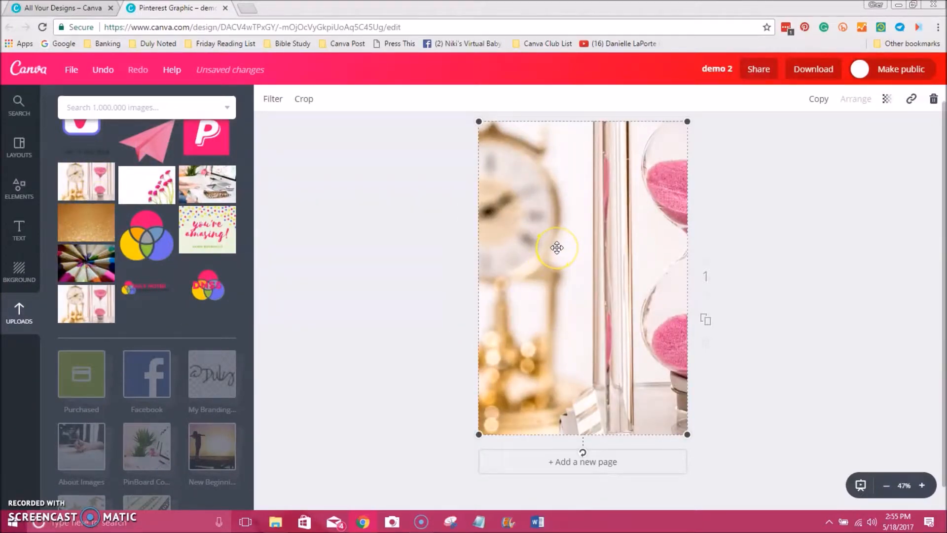
Shift the photo left inside its frame so more of the pink hourglass shows, apply the crop and deselect it.
double_click(557, 248)
left_click_drag(564, 254, 521, 259)
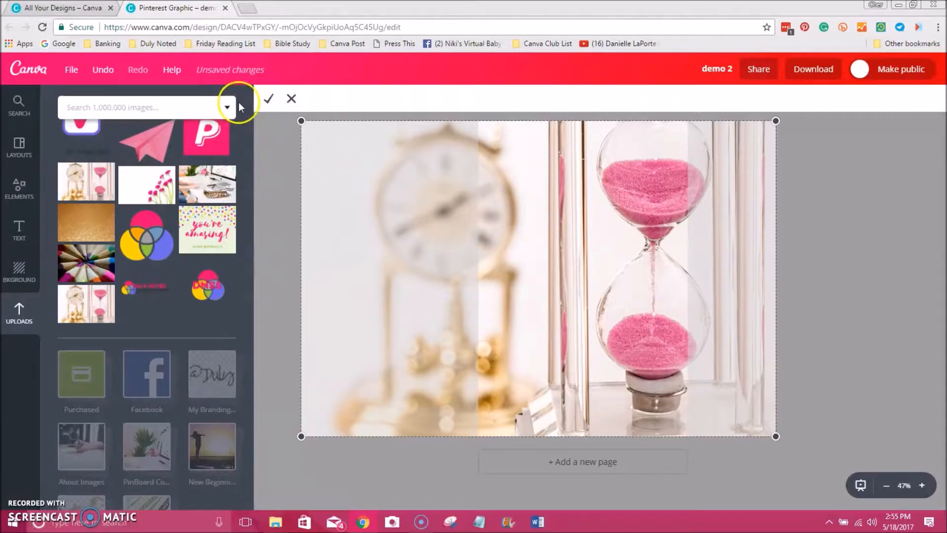
left_click(269, 98)
left_click(770, 213)
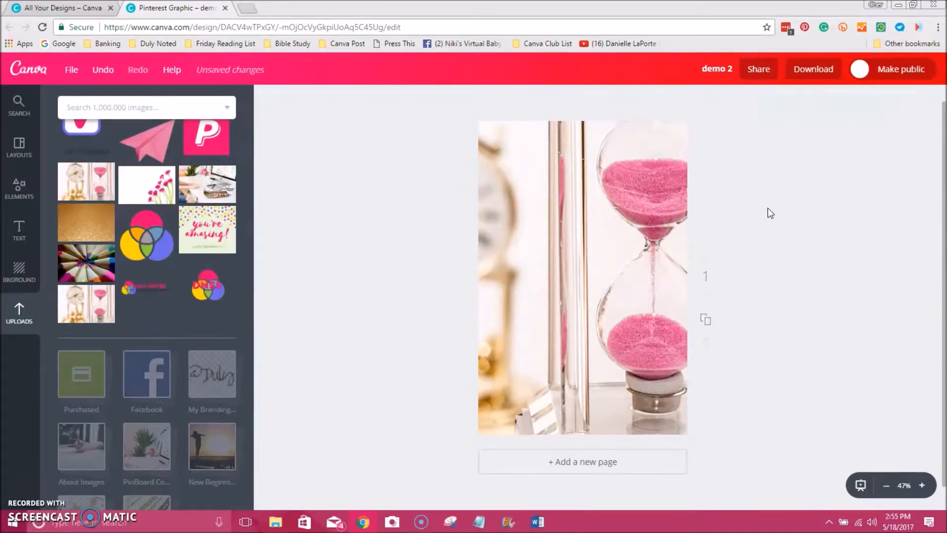
Leave the frames collection and browse the Shapes collection down to the outlined shapes.
left_click(17, 192)
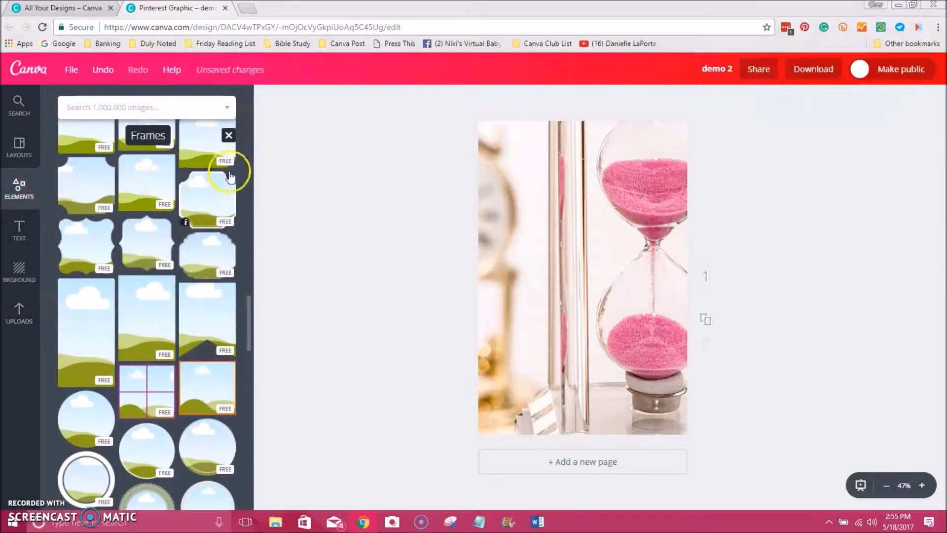
left_click(228, 140)
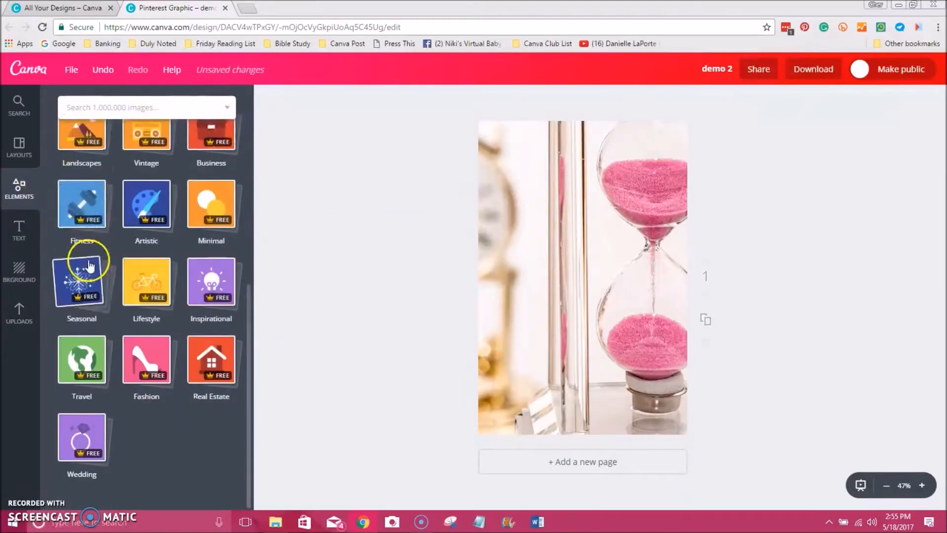
scroll(91, 265, "up", 5)
scroll(54, 213, "up", 2)
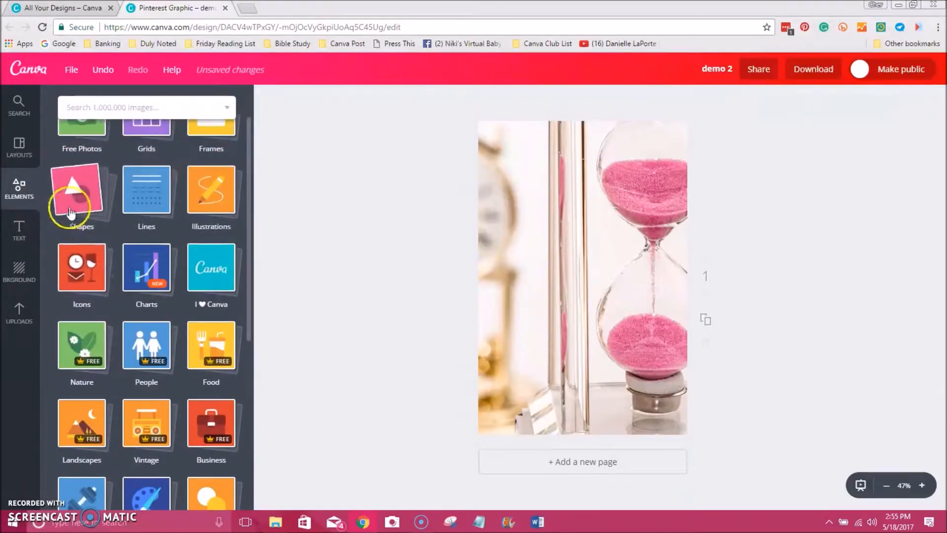
left_click(74, 203)
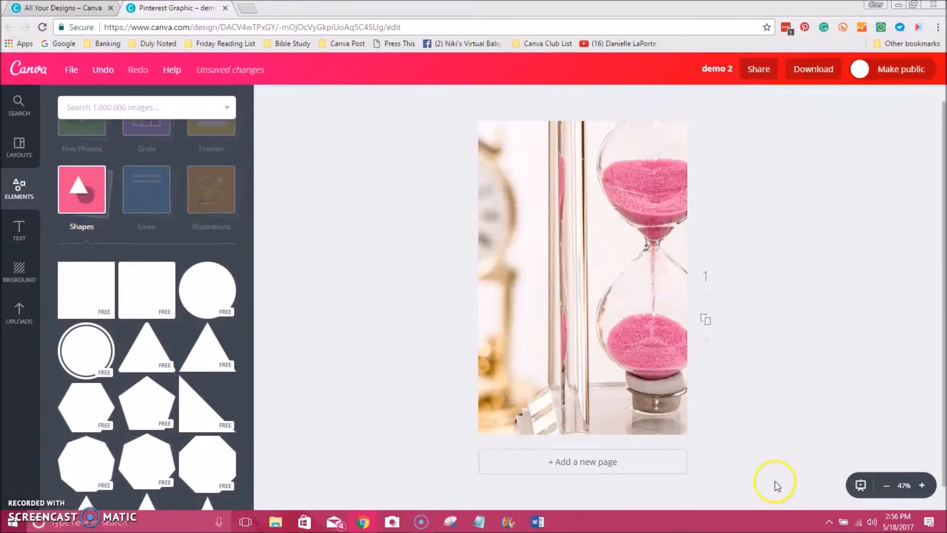
scroll(109, 337, "down", 9)
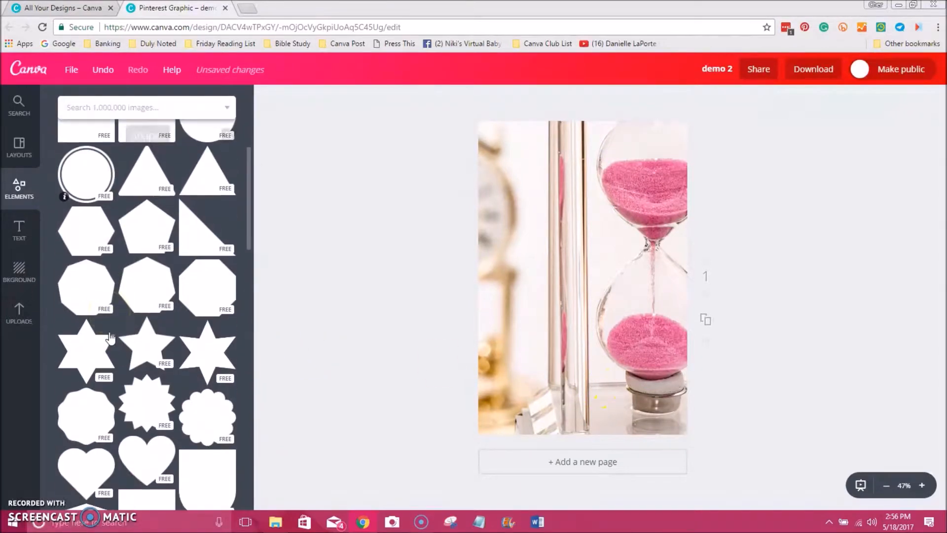
scroll(110, 337, "down", 4)
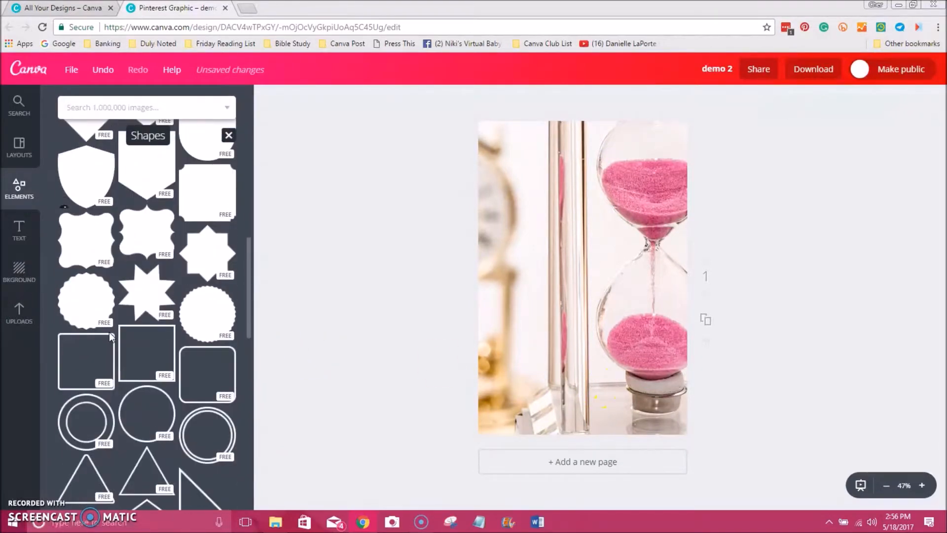
Browse the Shapes collection, examining the solid, outlined and bordered shape designs.
scroll(109, 337, "down", 3)
scroll(109, 336, "down", 5)
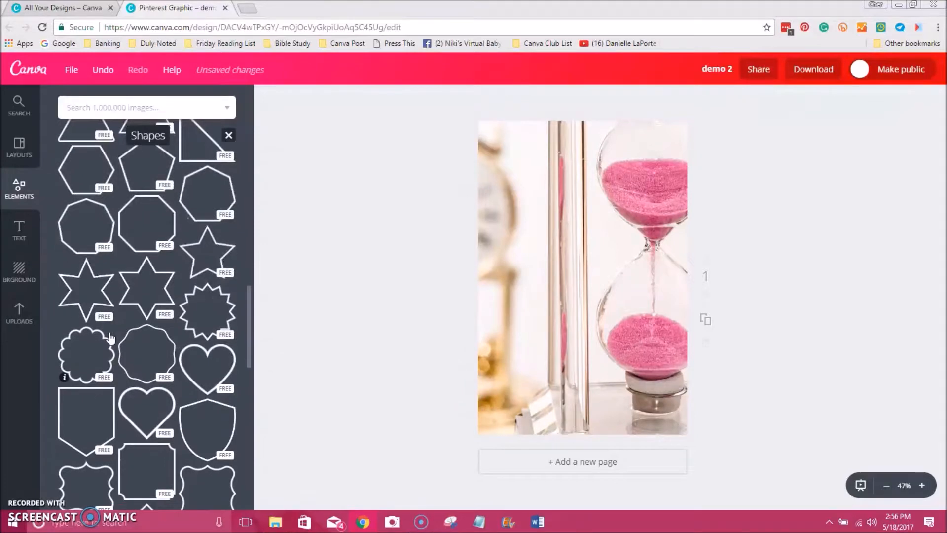
scroll(110, 337, "down", 3)
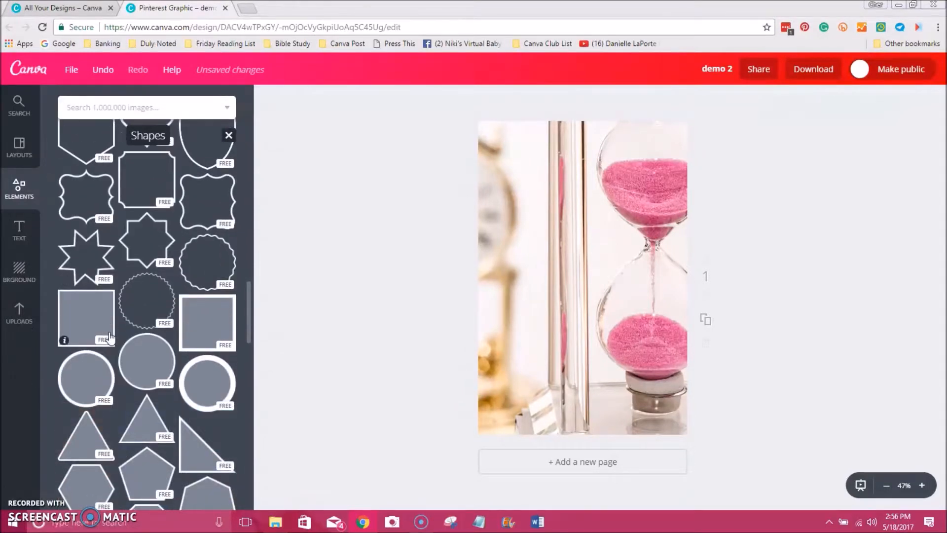
scroll(110, 337, "down", 4)
scroll(109, 337, "down", 5)
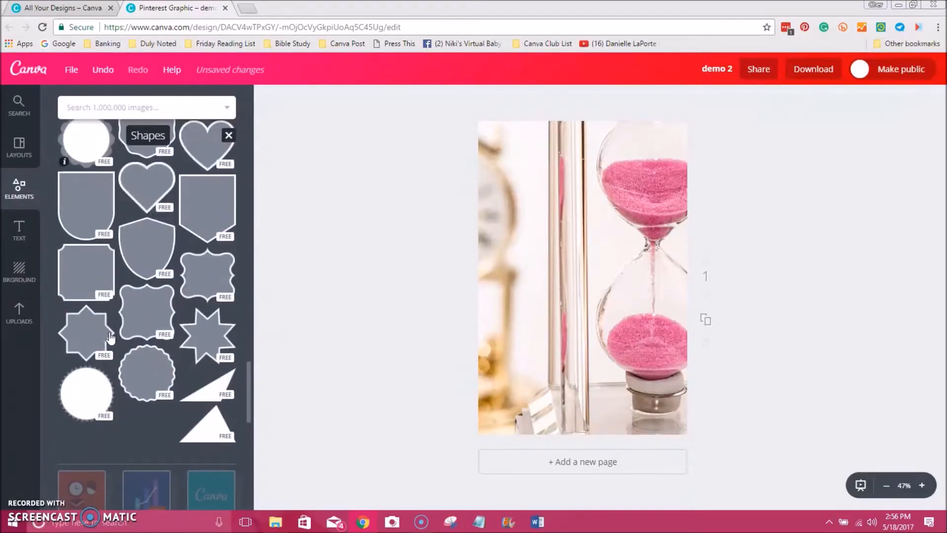
scroll(109, 337, "up", 5)
scroll(110, 337, "down", 10)
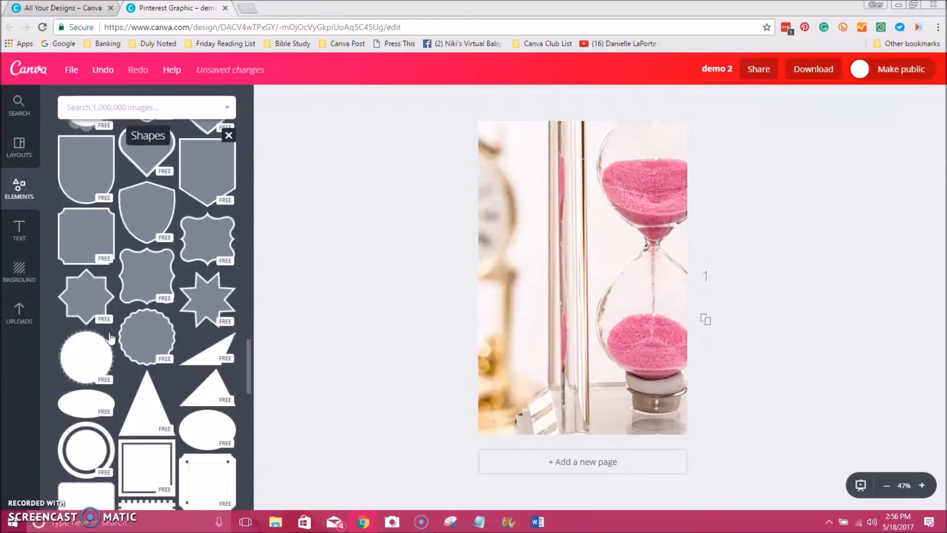
scroll(109, 336, "down", 4)
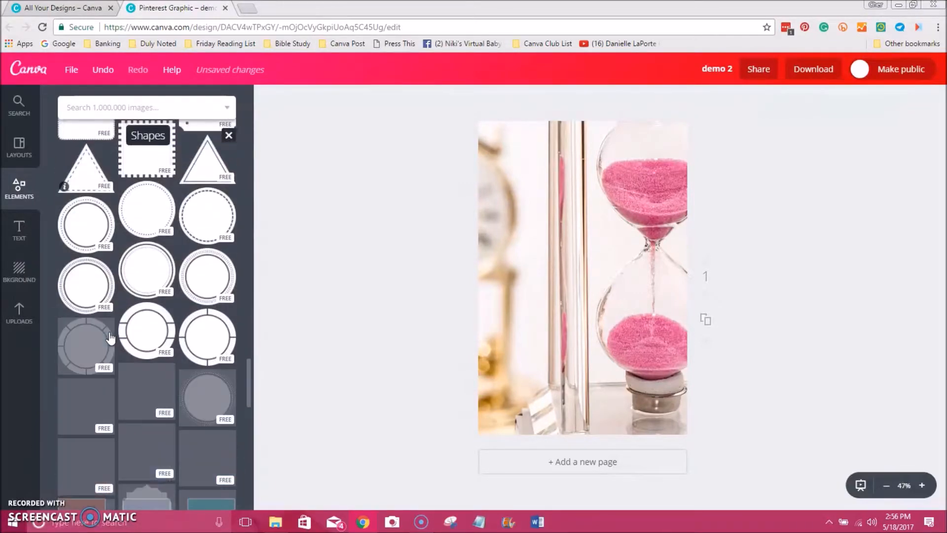
scroll(148, 354, "down", 7)
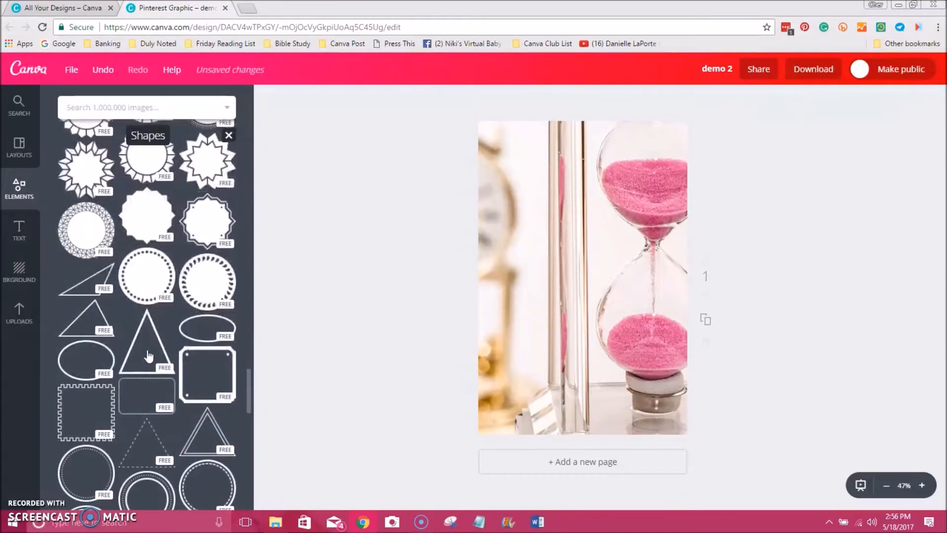
scroll(148, 354, "up", 20)
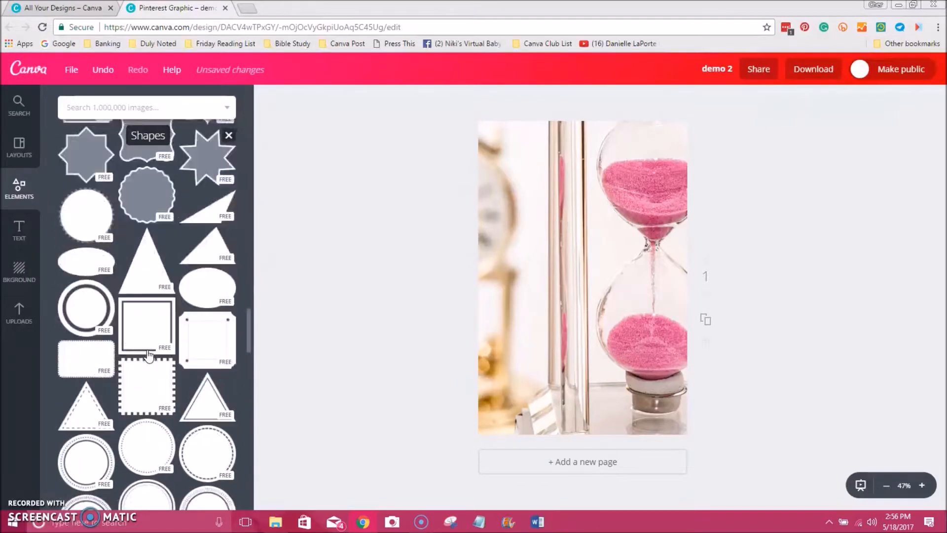
scroll(148, 355, "up", 10)
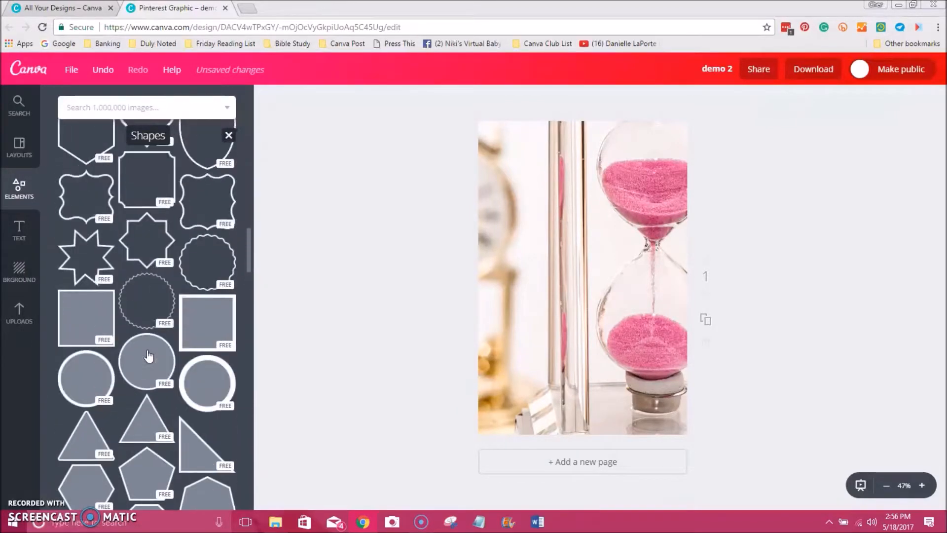
scroll(148, 355, "up", 10)
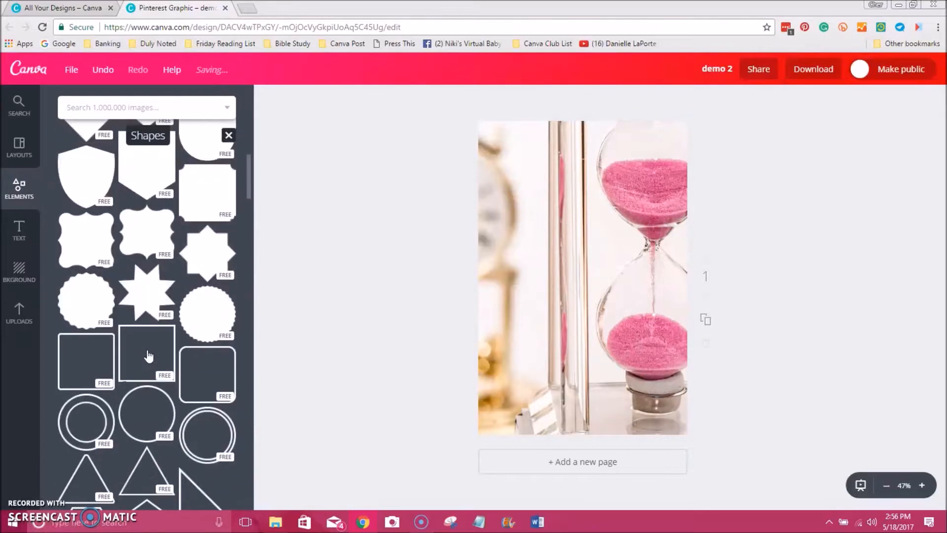
scroll(148, 355, "up", 3)
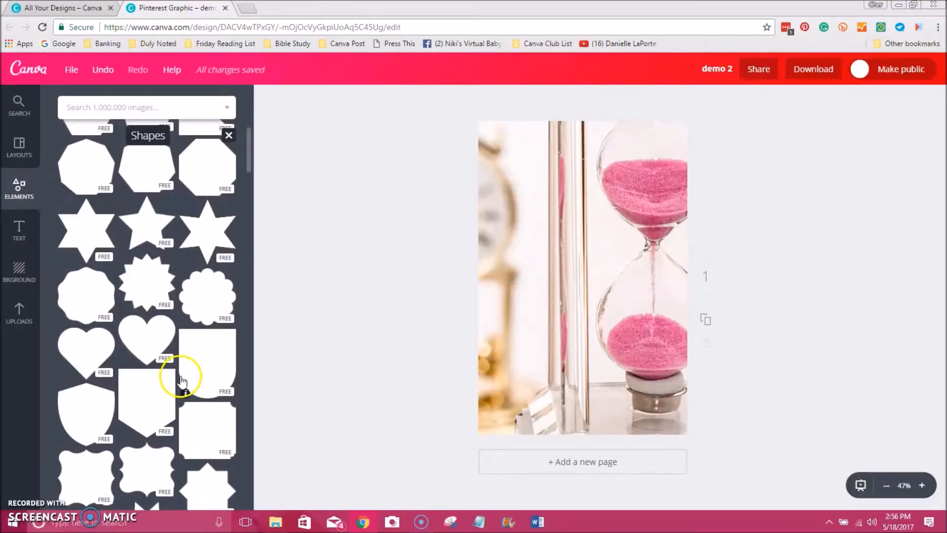
scroll(183, 377, "up", 1)
scroll(183, 379, "down", 1)
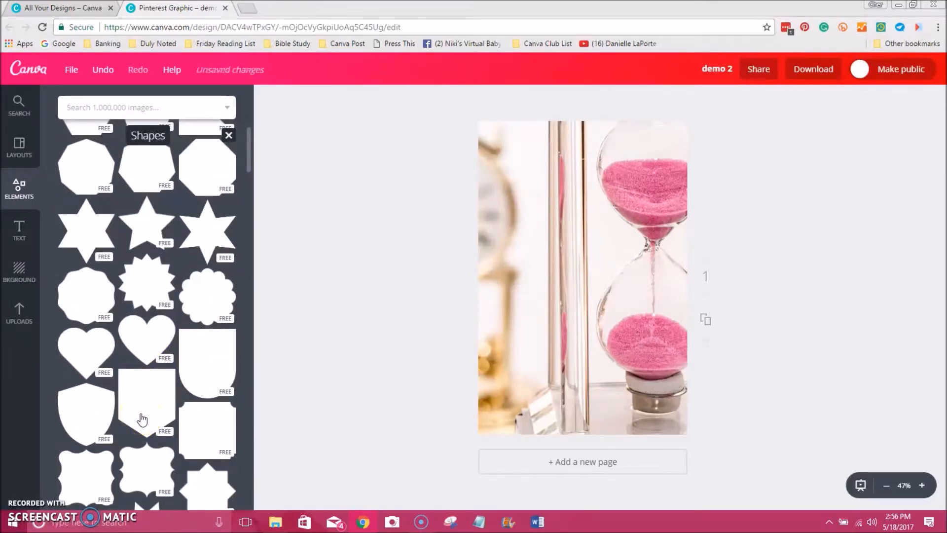
Add the solid pennant shape with the pointed bottom, shrink it and fit it into the page's upper-left corner.
left_click(142, 419)
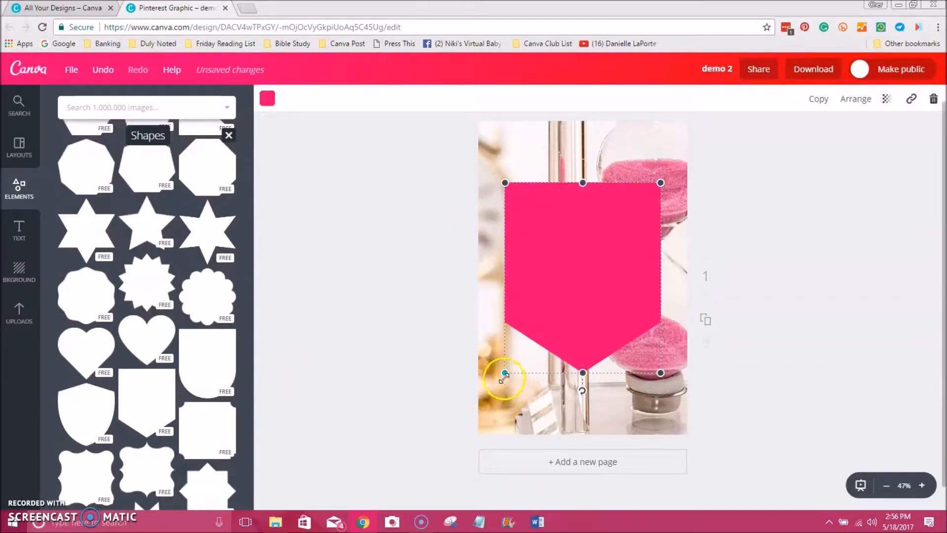
left_click_drag(504, 373, 600, 255)
left_click_drag(624, 218, 505, 166)
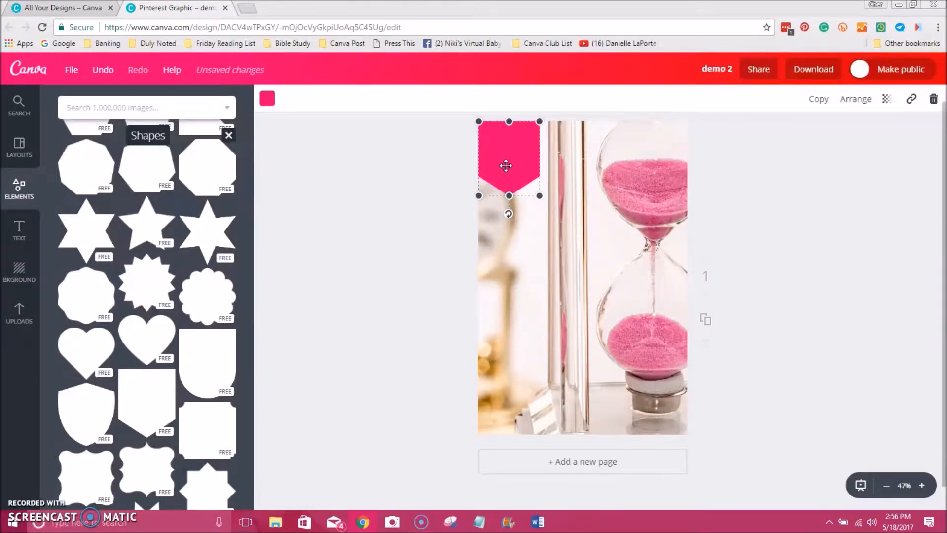
left_click(512, 139)
left_click_drag(540, 196, 545, 203)
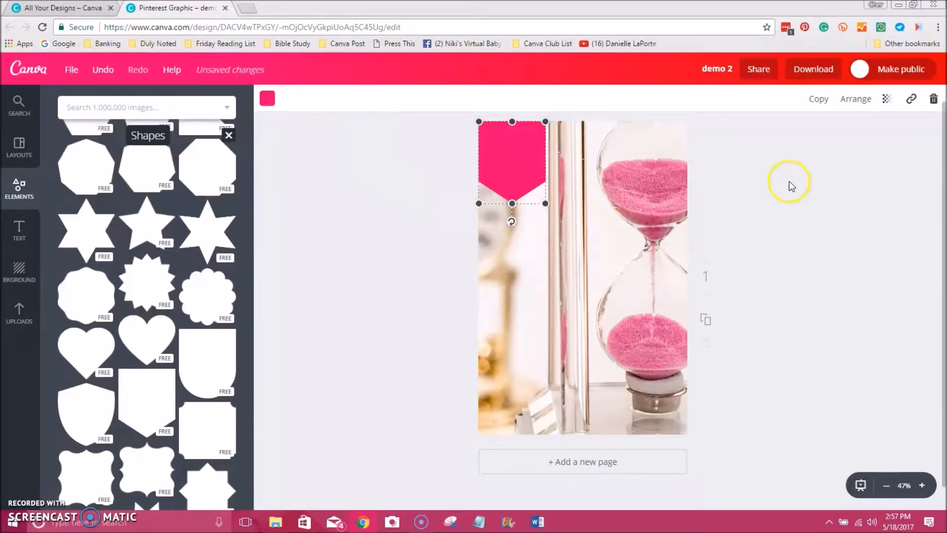
Duplicate the pink pennant and recolour the copy to the dark shade 230110.
left_click(819, 99)
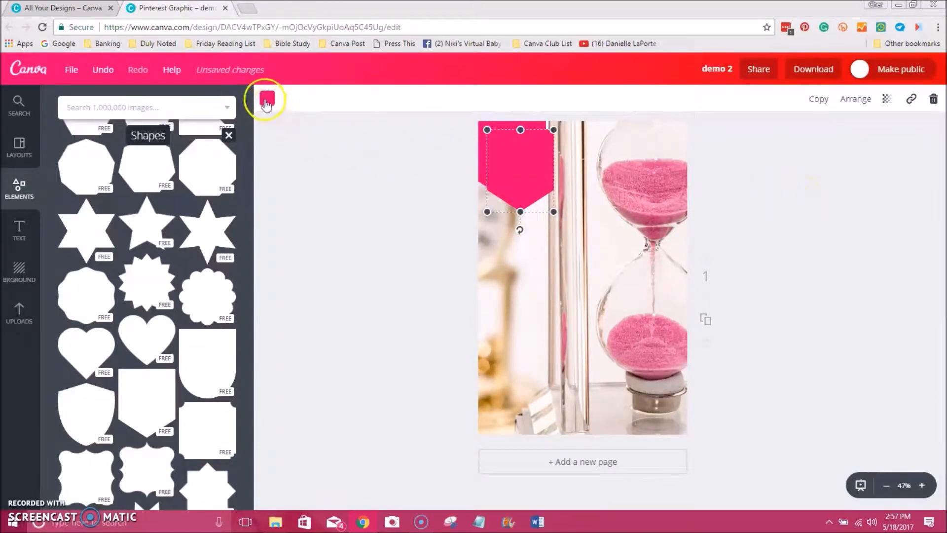
left_click(267, 100)
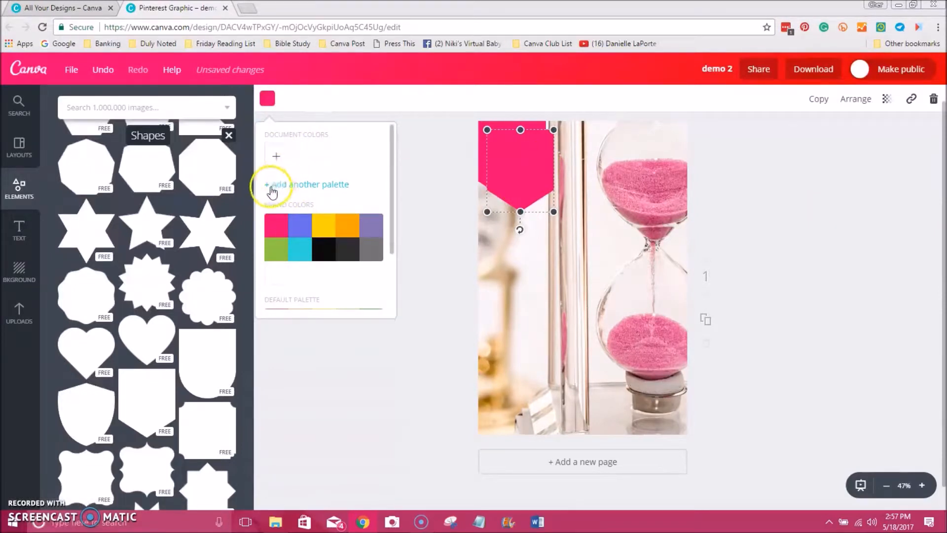
left_click(276, 159)
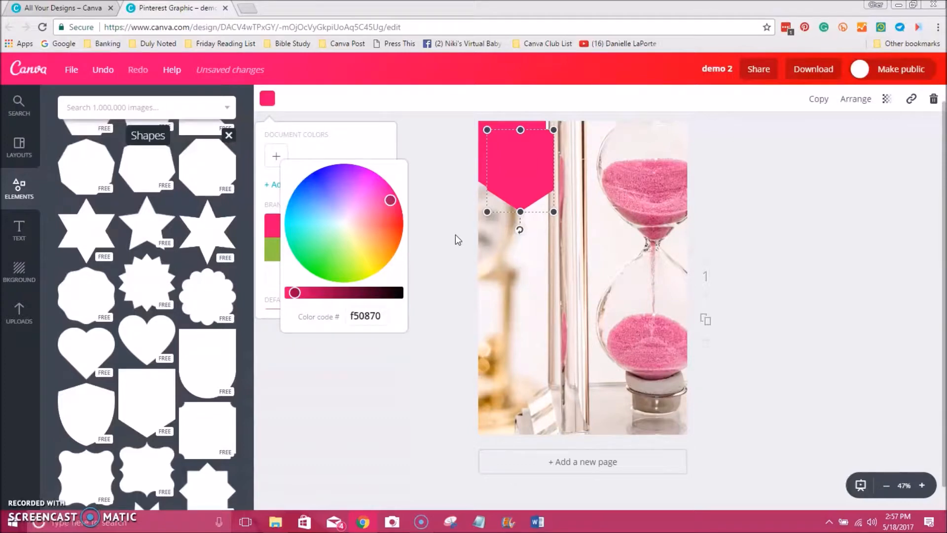
left_click_drag(391, 293, 382, 292)
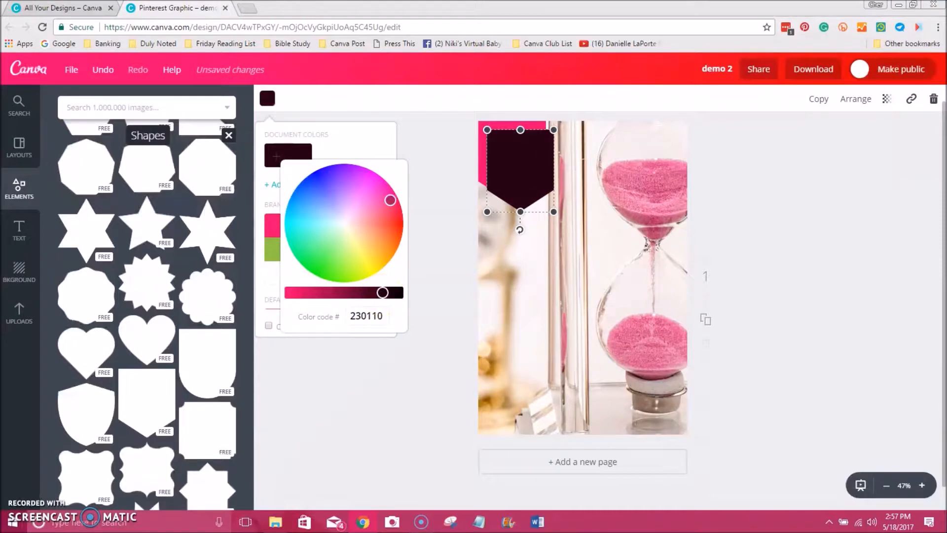
left_click_drag(383, 293, 383, 292)
left_click(441, 271)
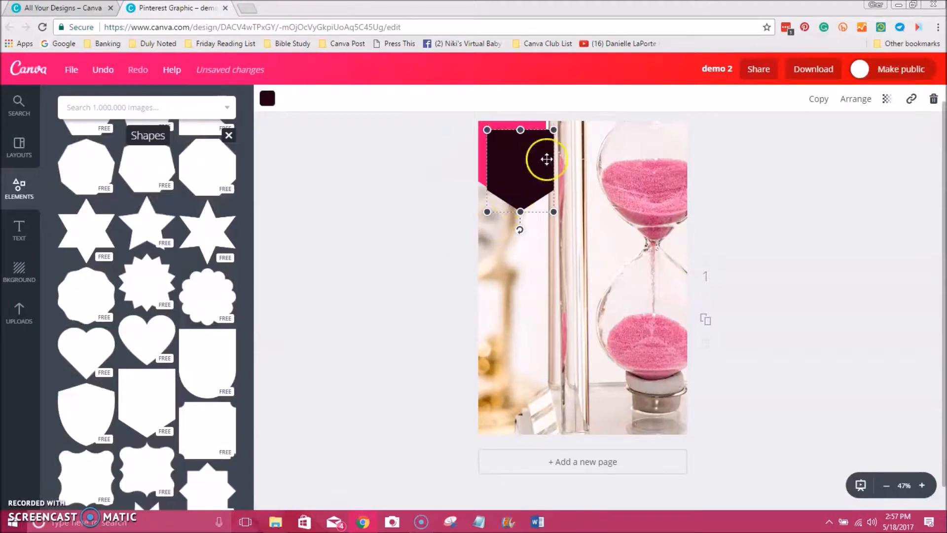
Set the dark pennant's transparency to 26 and send it back one layer, behind the pink pennant.
left_click(889, 100)
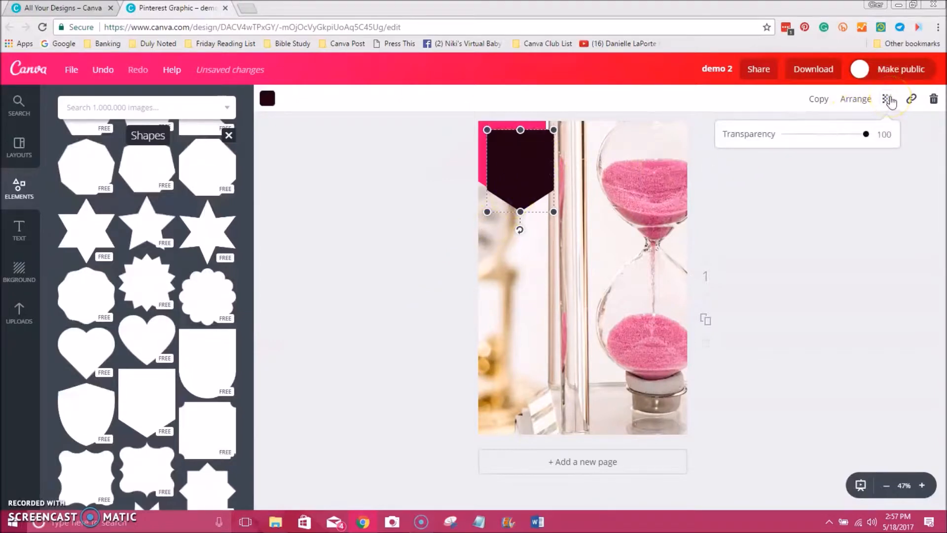
left_click_drag(866, 134, 814, 146)
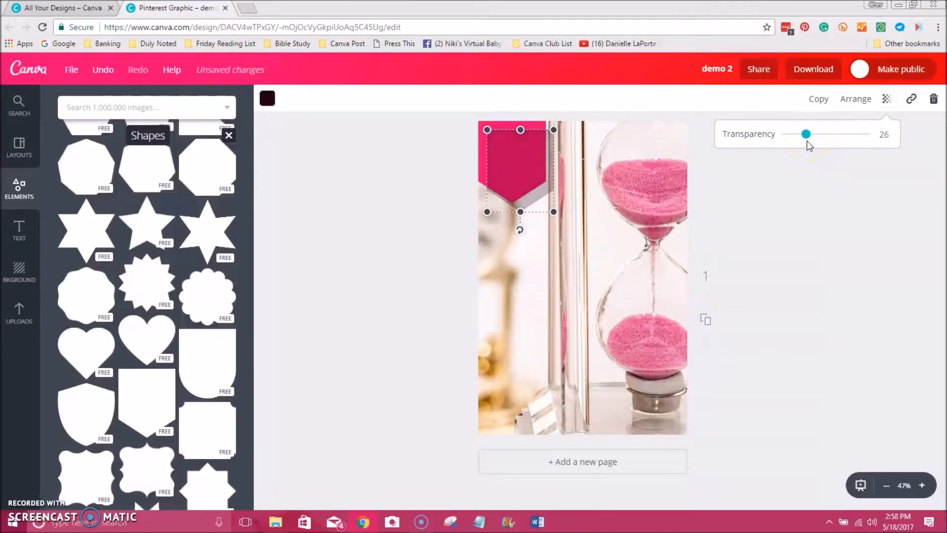
left_click(809, 176)
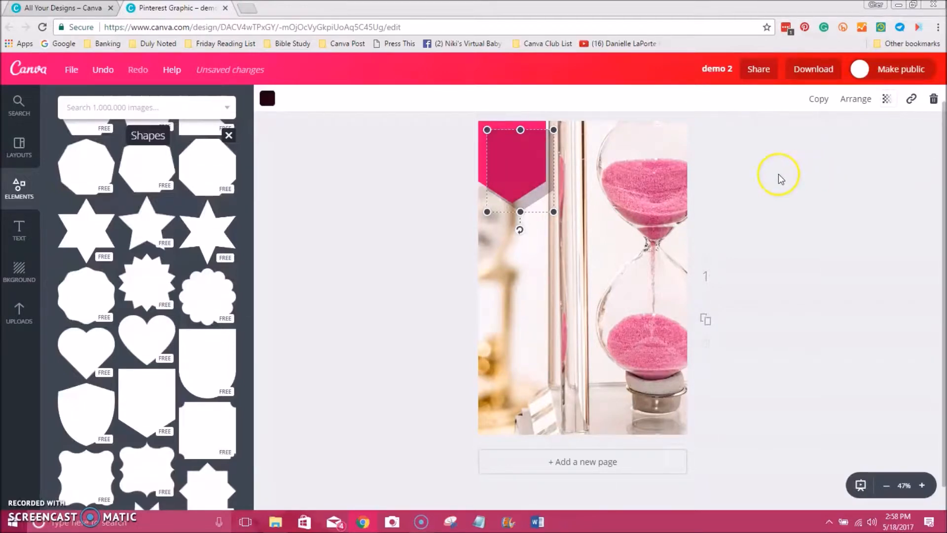
left_click(853, 99)
left_click(807, 151)
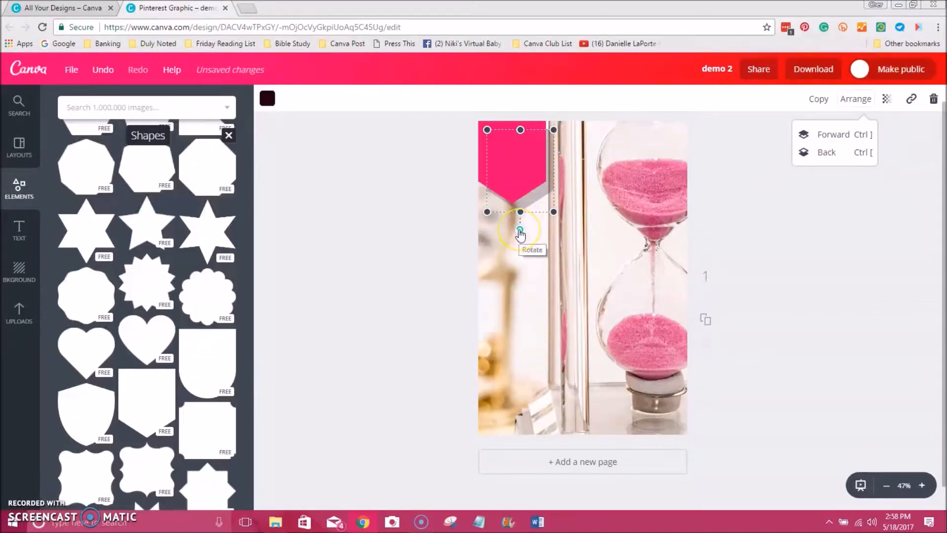
Nudge the dark pennant closer to the pink one so only a thin shadow edge shows along its lower-right side.
left_click(521, 232)
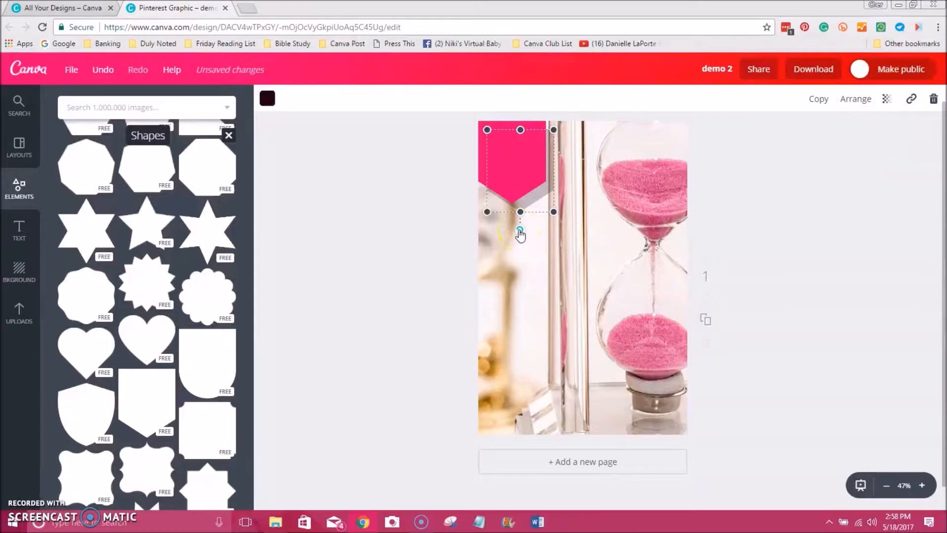
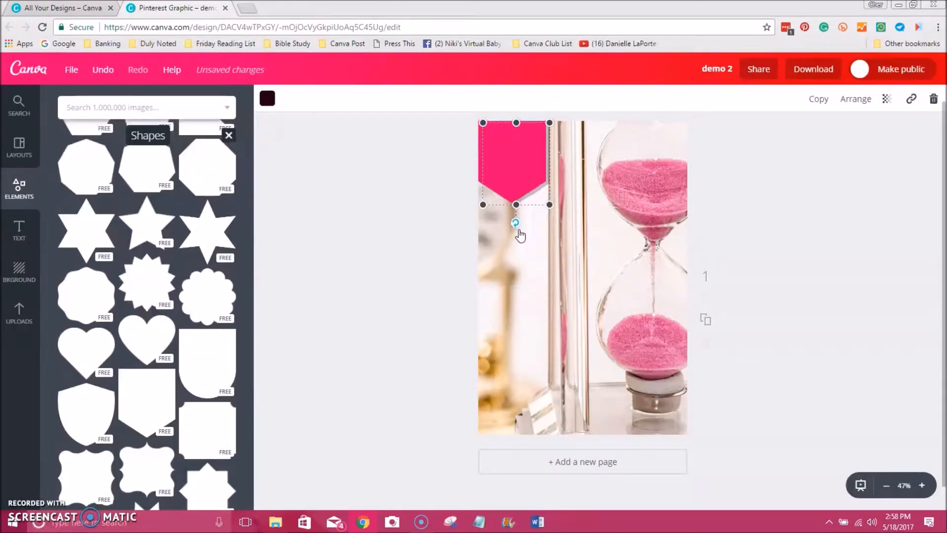
left_click(737, 170)
left_click(531, 194)
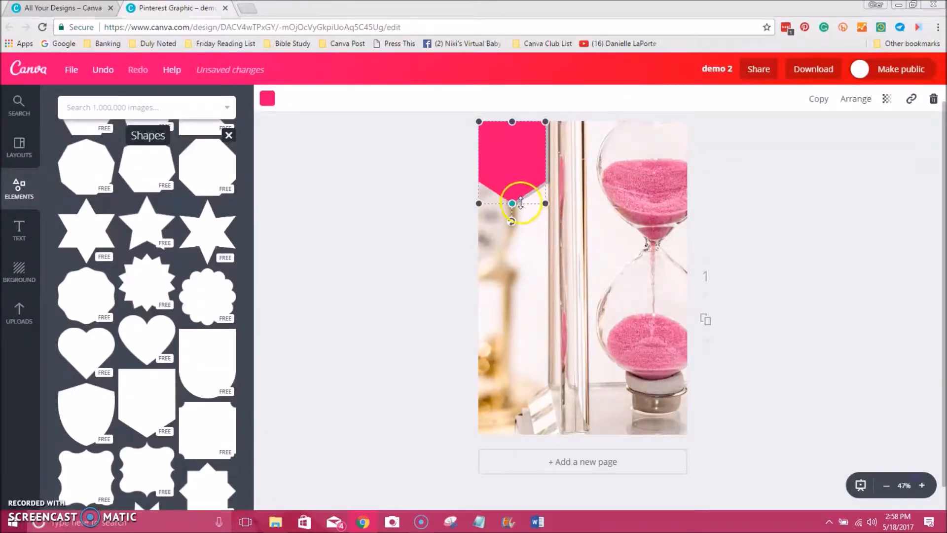
left_click(100, 72)
left_click(101, 72)
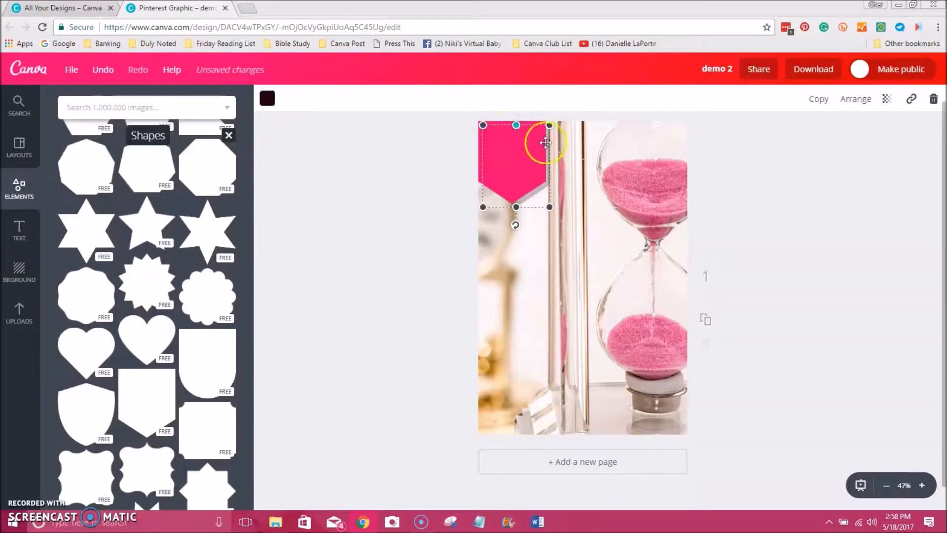
left_click(739, 171)
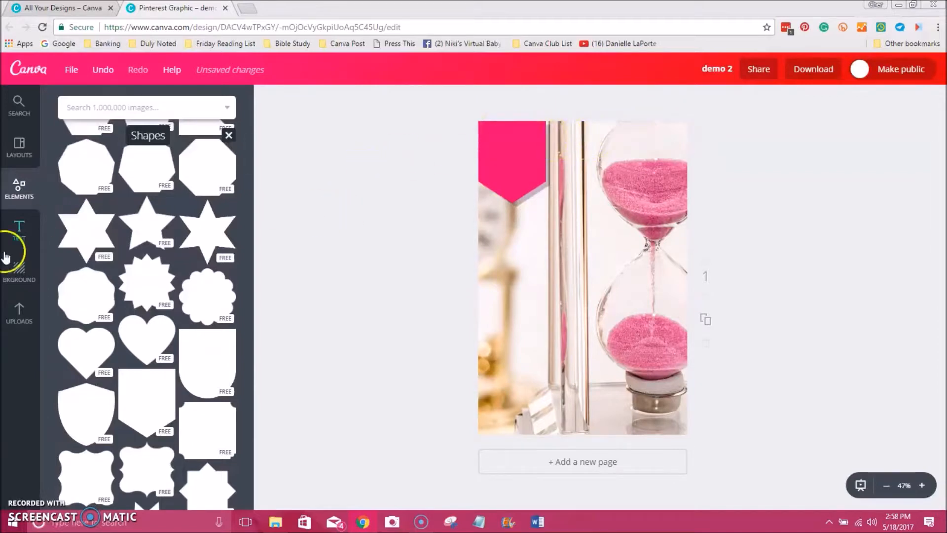
Add a solid square, flatten it into a thin horizontal bar and place it along the page's top edge.
left_click(25, 195)
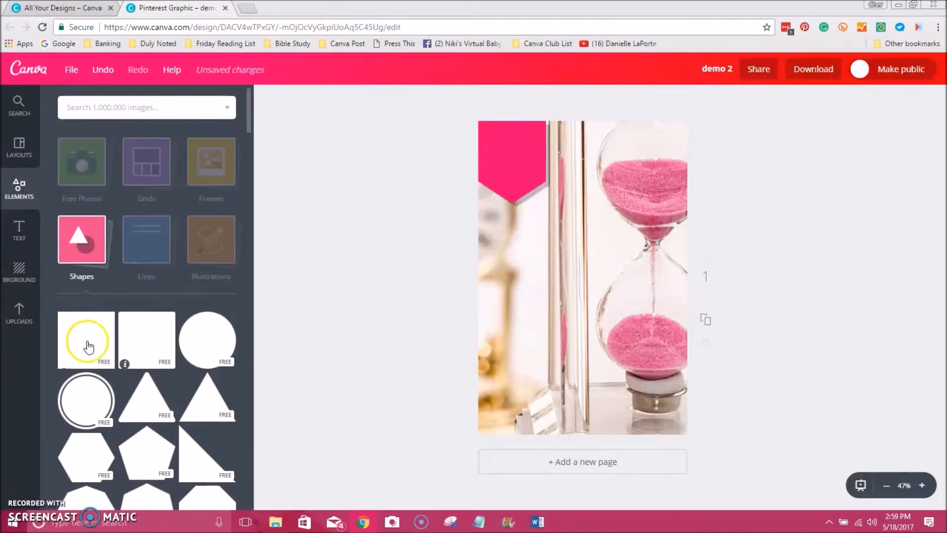
left_click(82, 344)
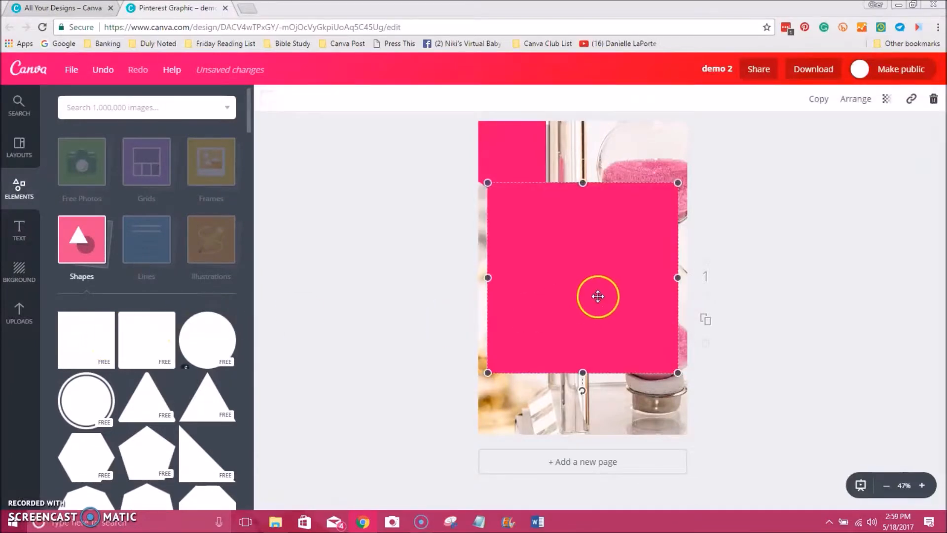
left_click_drag(581, 375, 583, 192)
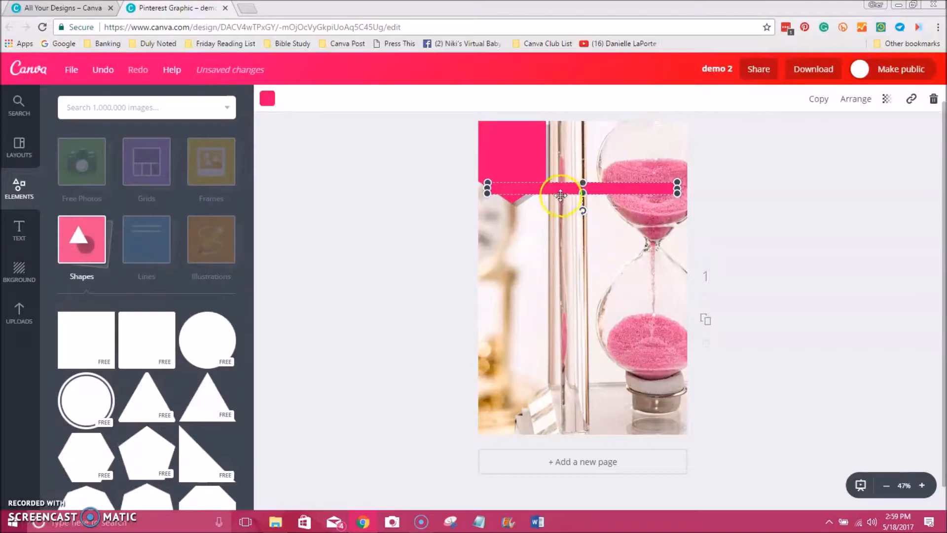
left_click_drag(557, 188, 564, 128)
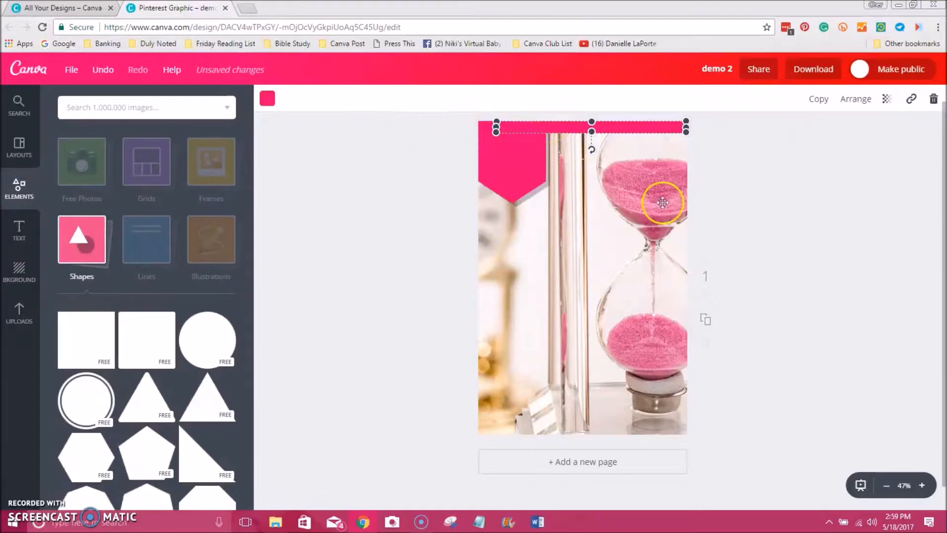
Layer the pink top bar behind both pennants but in front of the hourglass photo.
left_click(855, 102)
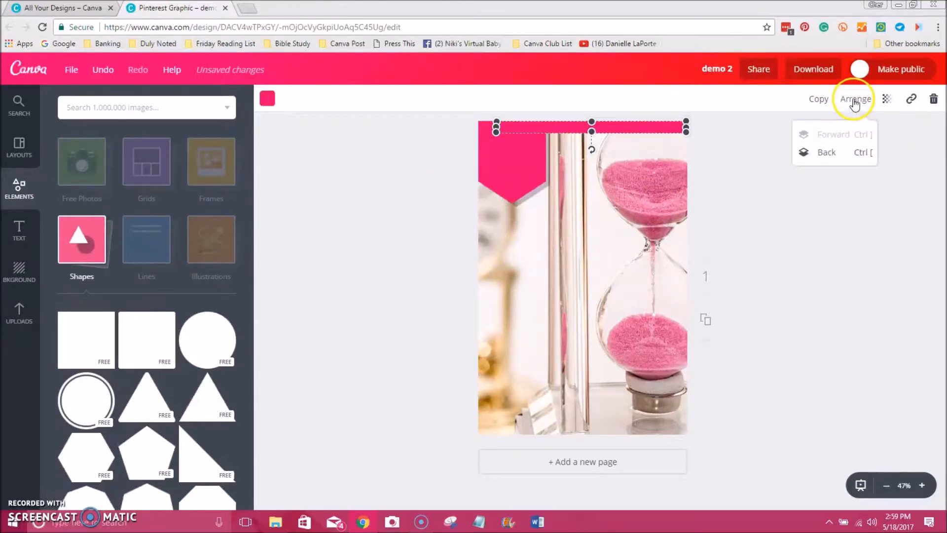
left_click(826, 154)
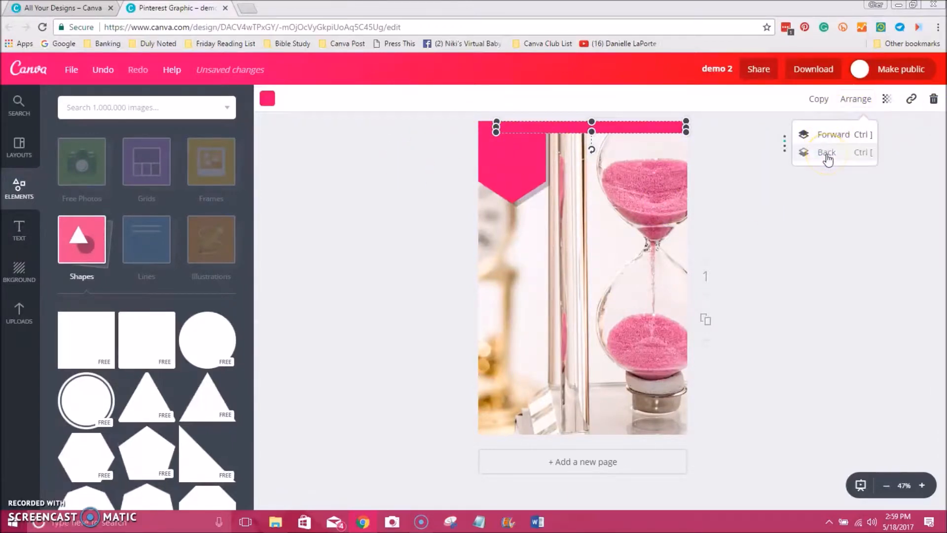
left_click(827, 154)
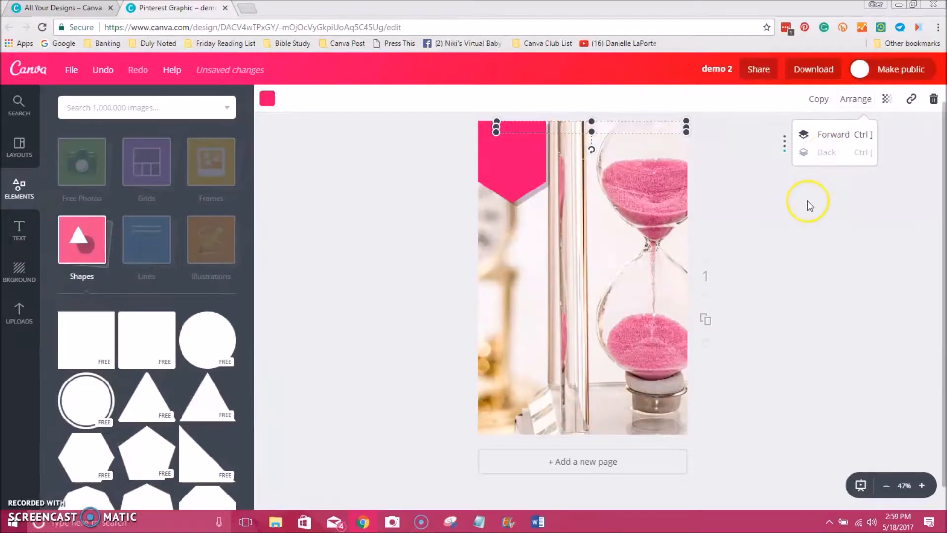
left_click(829, 135)
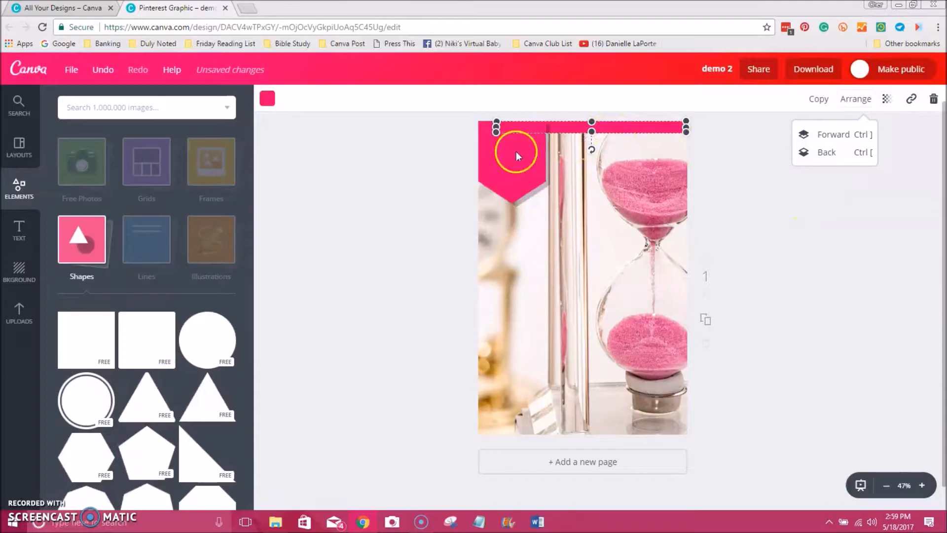
Send the pink pennant back one layer, behind its dark shadow copy.
left_click(540, 190)
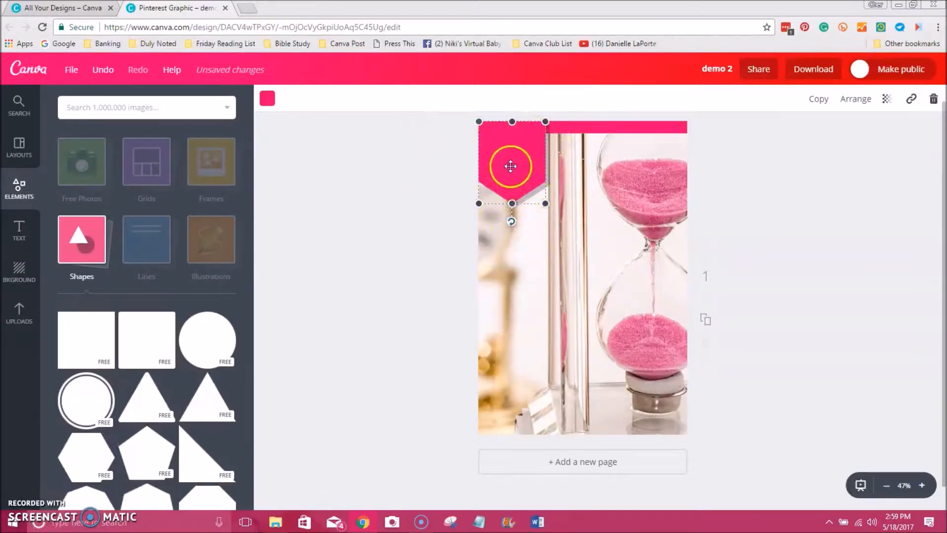
left_click(852, 105)
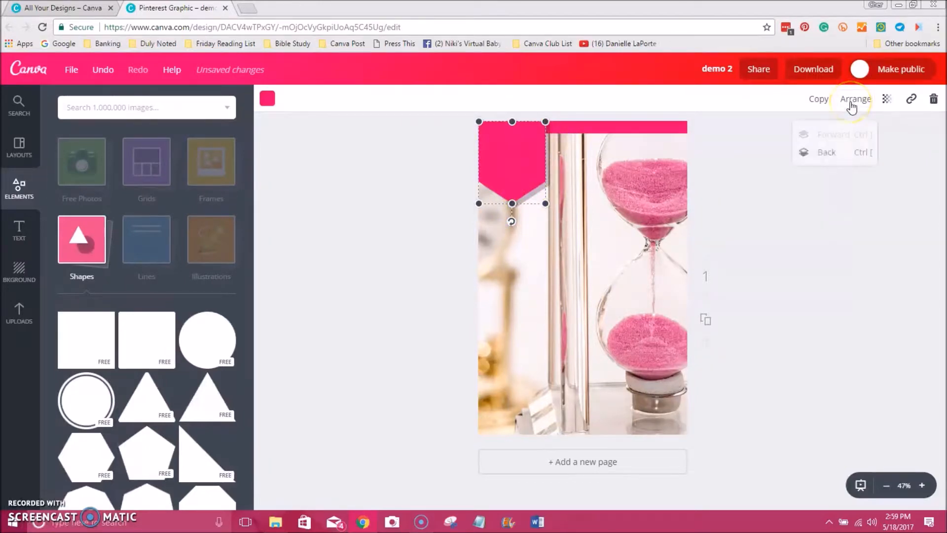
left_click(816, 157)
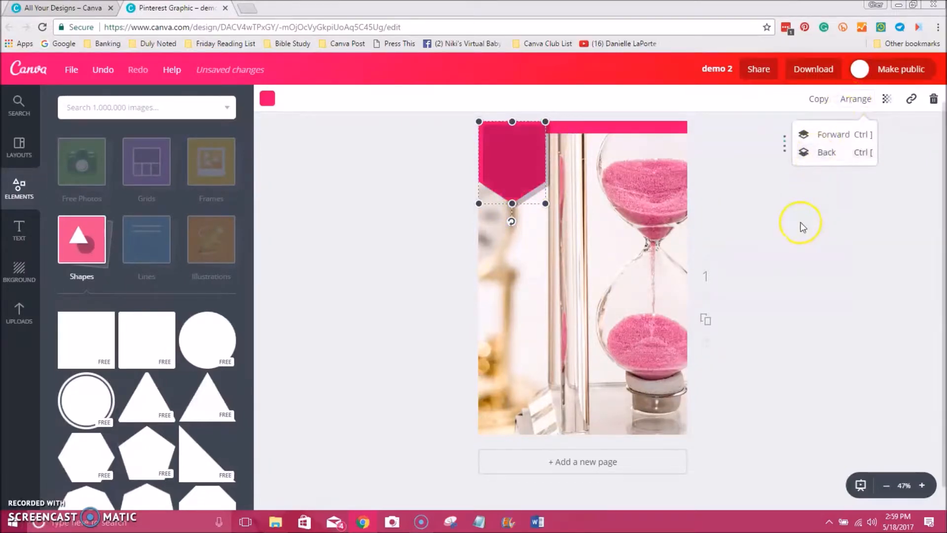
left_click(358, 208)
Stretch the dark pennant's upper edge just past the page's top and send it back one layer, behind the pink pennant.
left_click(499, 158)
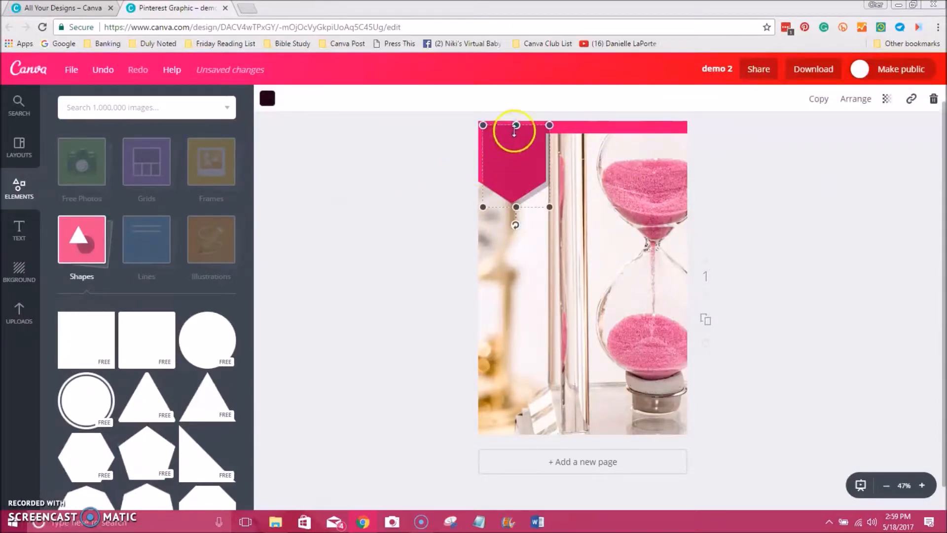
left_click_drag(515, 127, 516, 116)
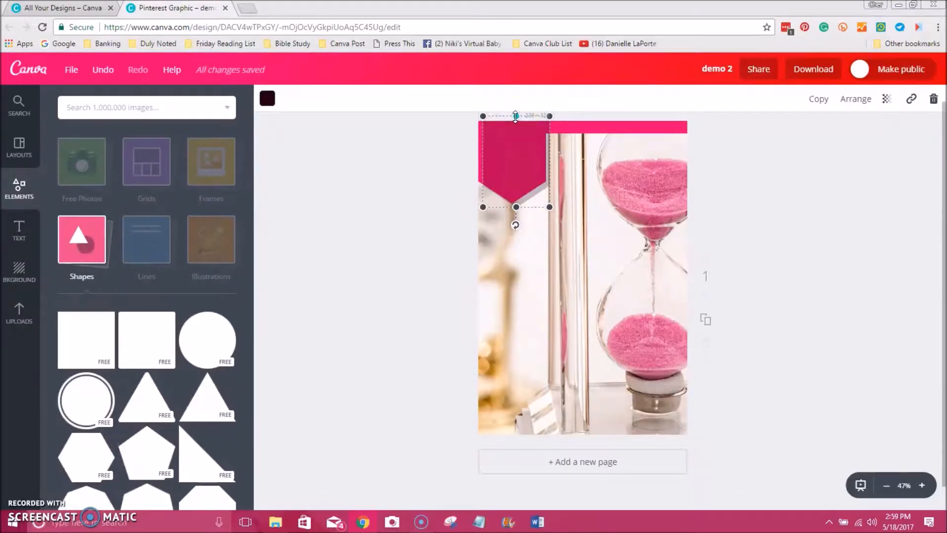
left_click(853, 101)
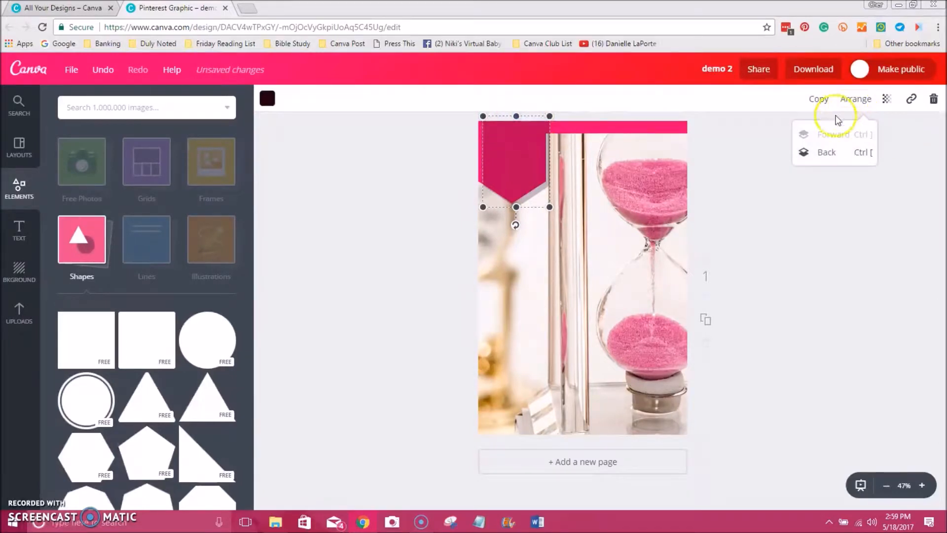
left_click(813, 156)
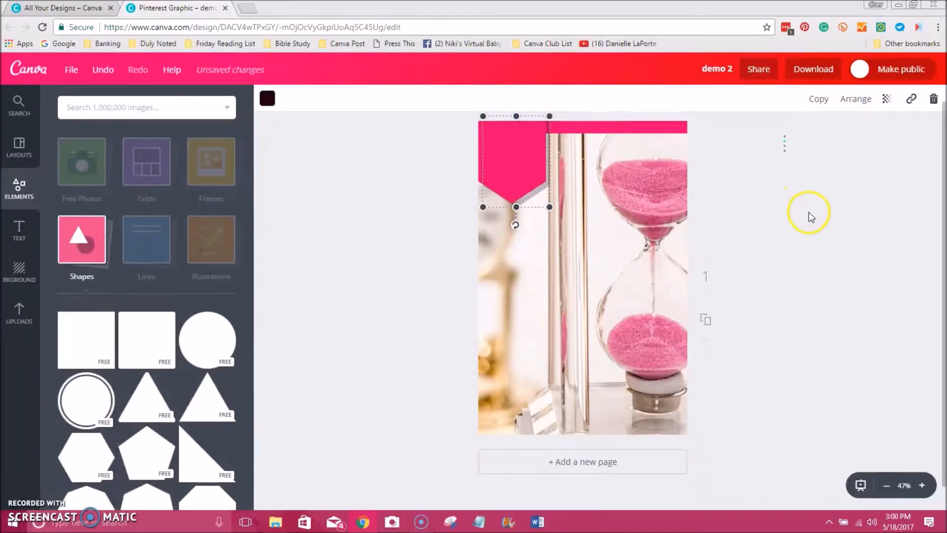
left_click(768, 184)
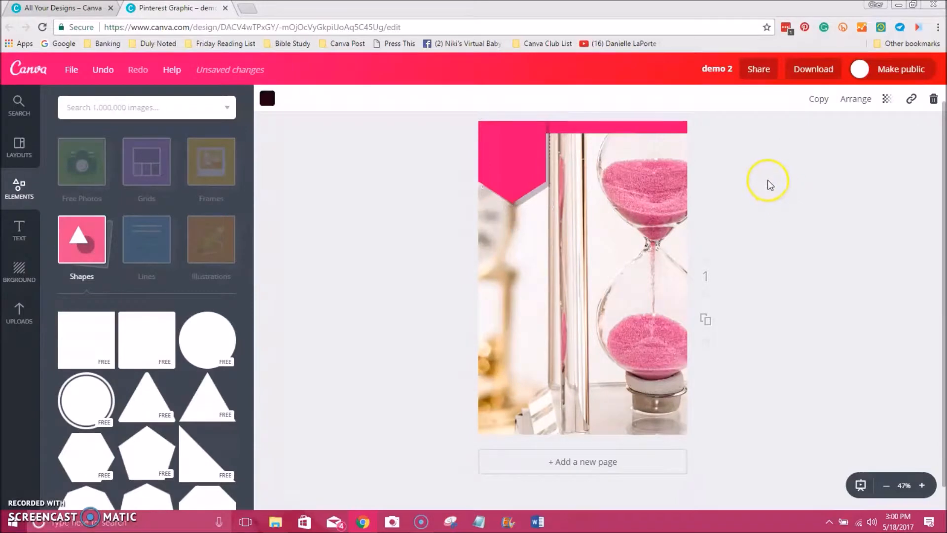
Duplicate the pink top bar and recolour the copy to the document's dark shade.
left_click(648, 128)
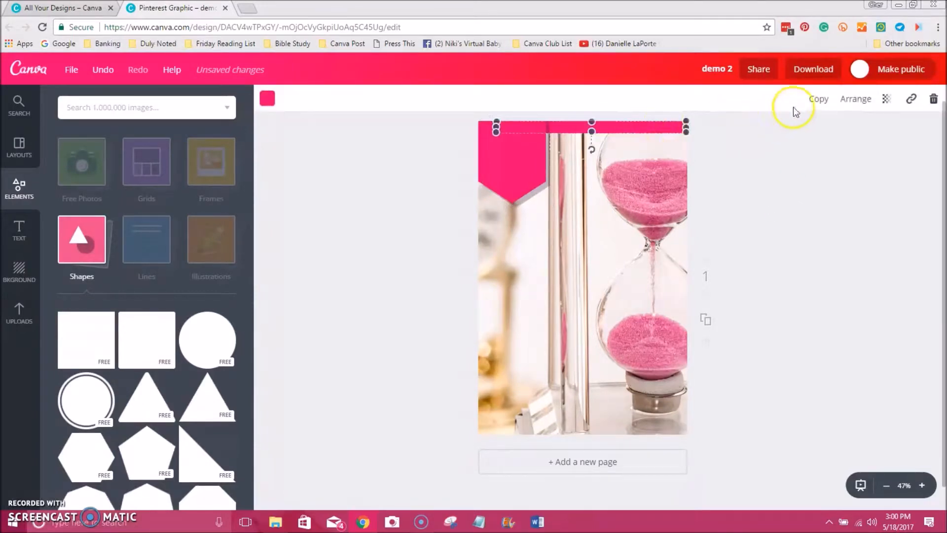
left_click(816, 99)
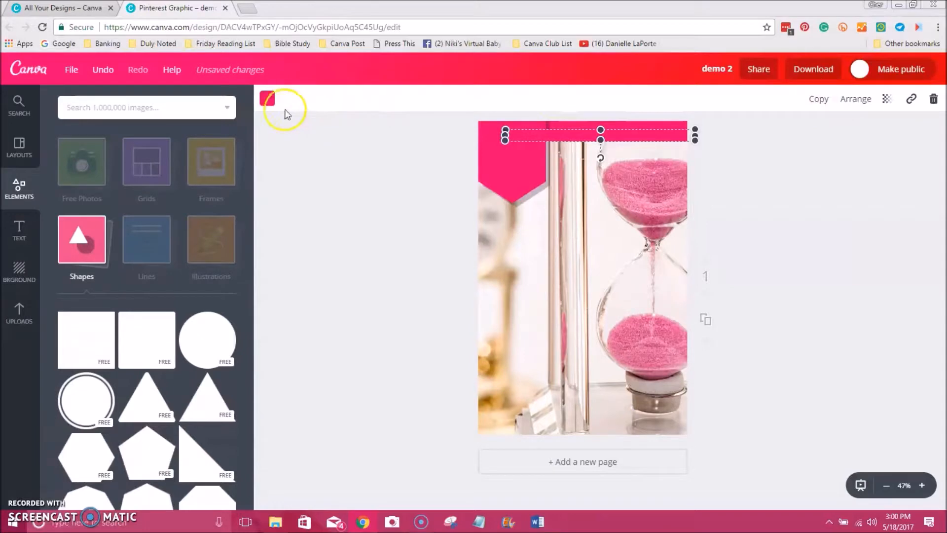
left_click(268, 99)
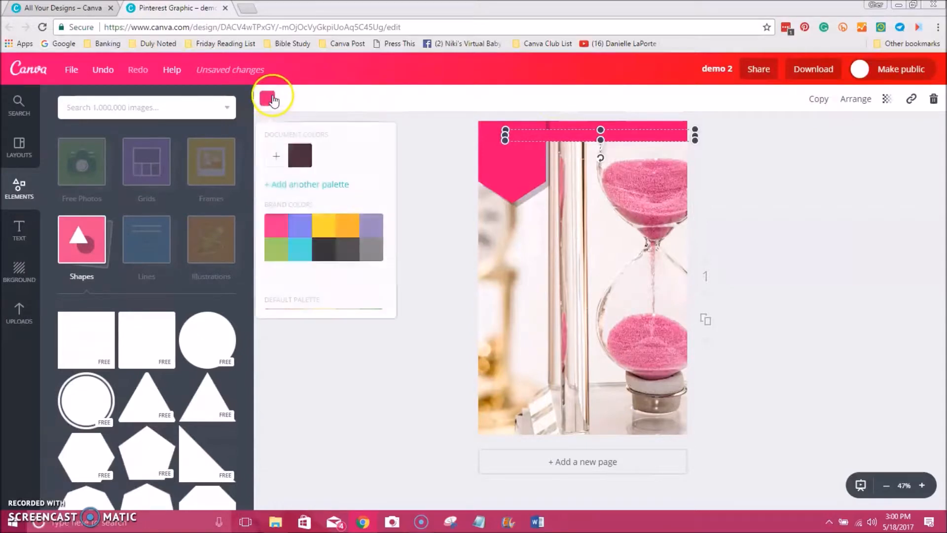
left_click(298, 161)
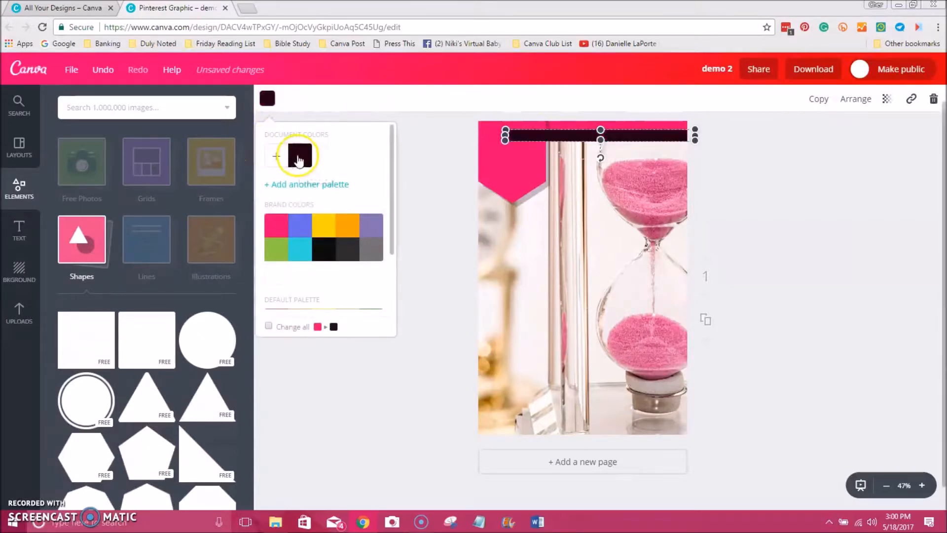
Set the dark bar's transparency to 18 and move it up over the pink bar, leaving a thin shadow edge below.
left_click(887, 101)
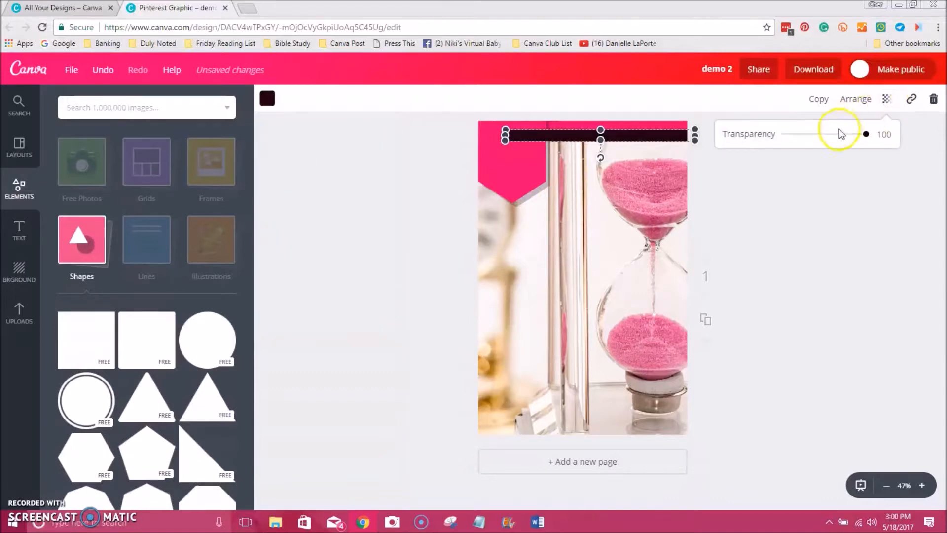
left_click_drag(867, 134, 801, 144)
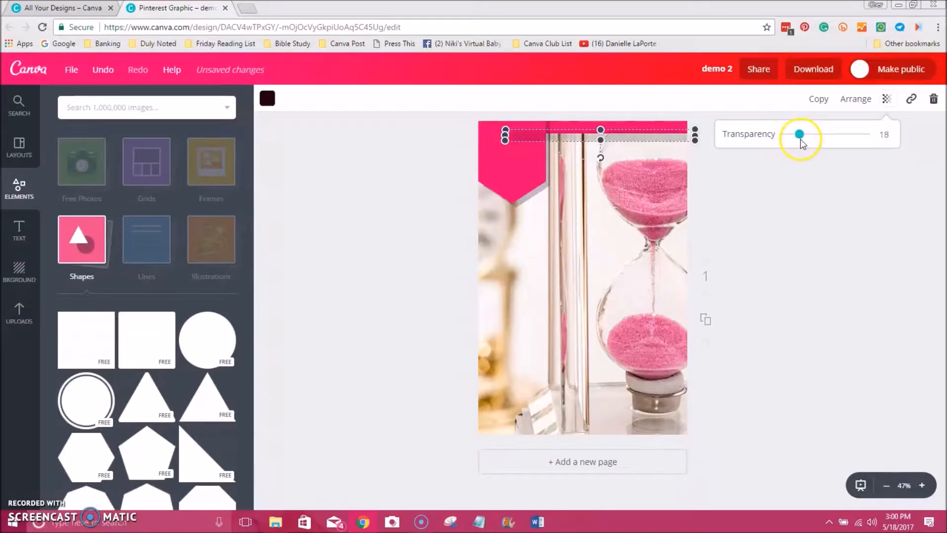
left_click(805, 180)
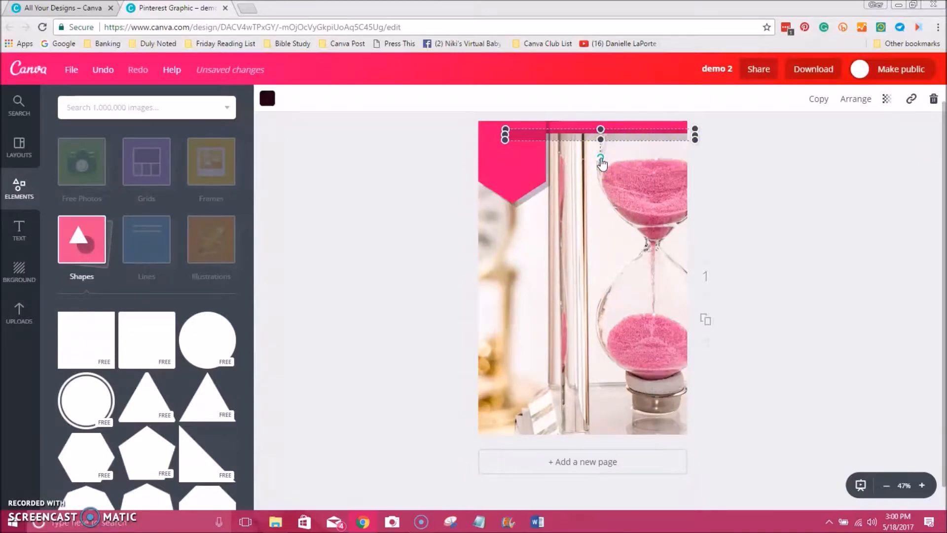
left_click_drag(601, 159, 601, 157)
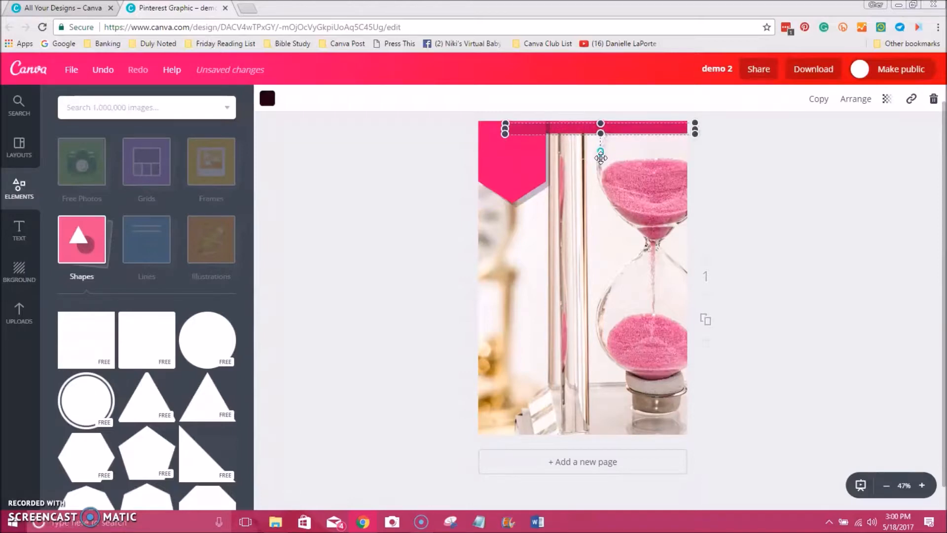
Send the dark bar backward through the layers until it sits behind the pink top bar.
left_click(856, 99)
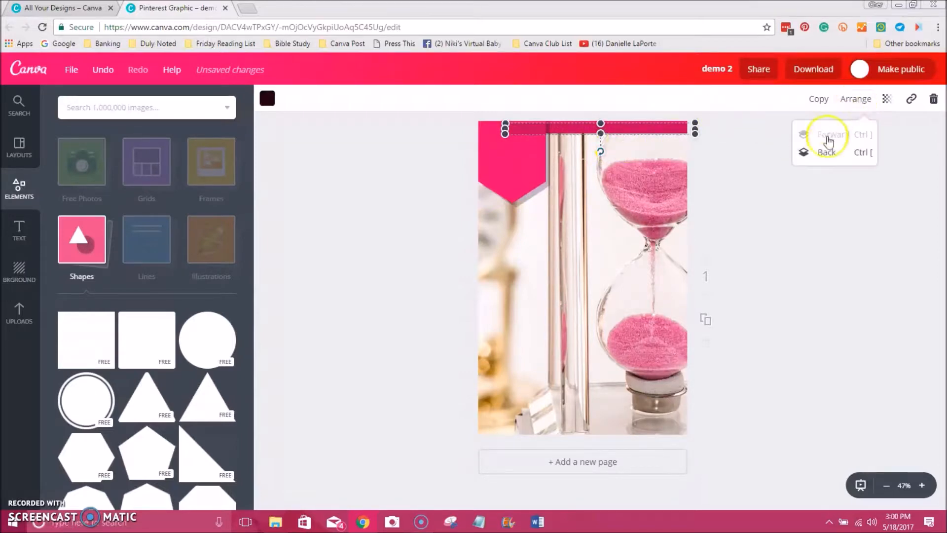
left_click(816, 157)
left_click(778, 216)
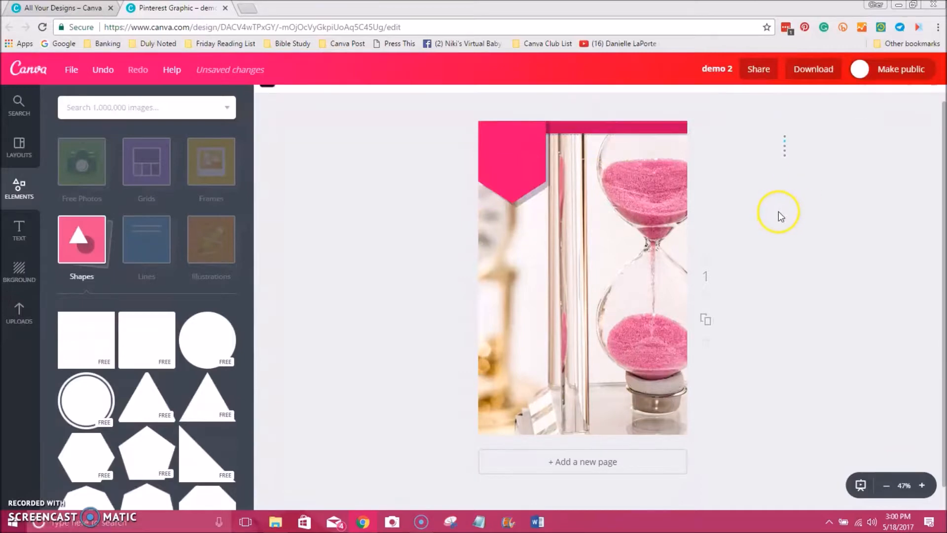
left_click(658, 128)
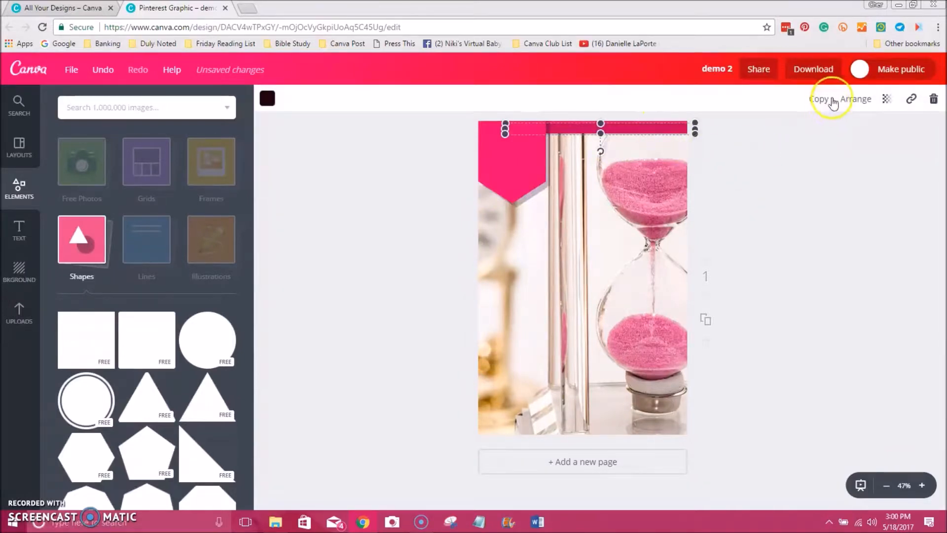
left_click(855, 99)
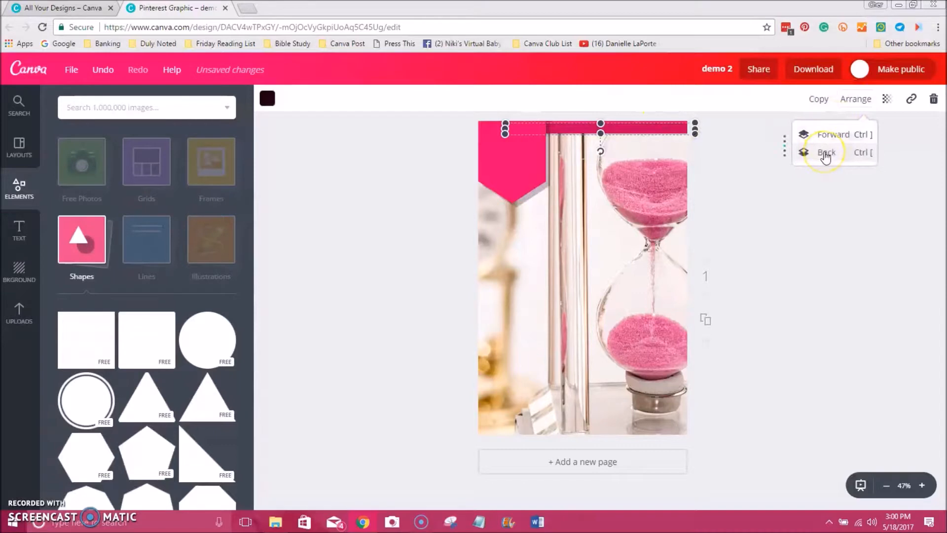
left_click(825, 154)
left_click(750, 170)
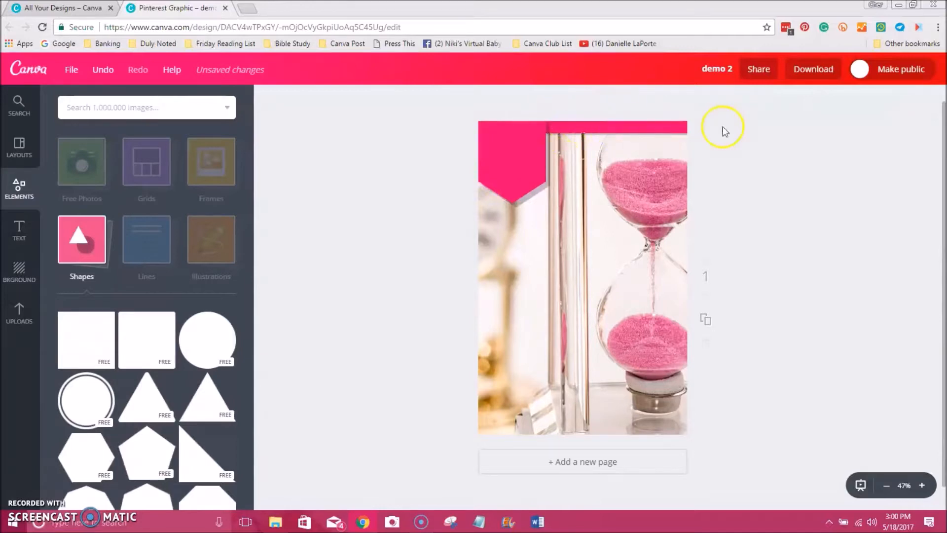
Add a subheading text box to the page and colour its text white.
left_click(19, 229)
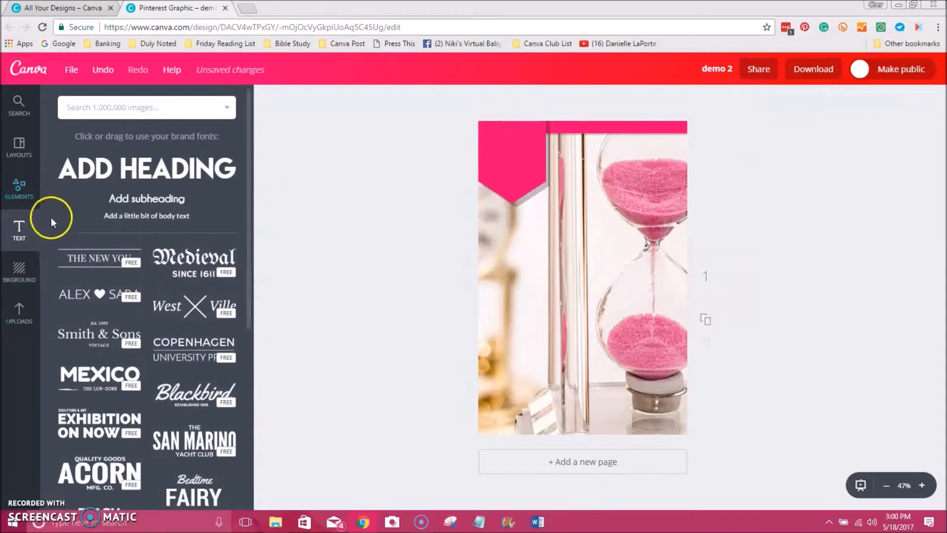
left_click(142, 200)
left_click(573, 276)
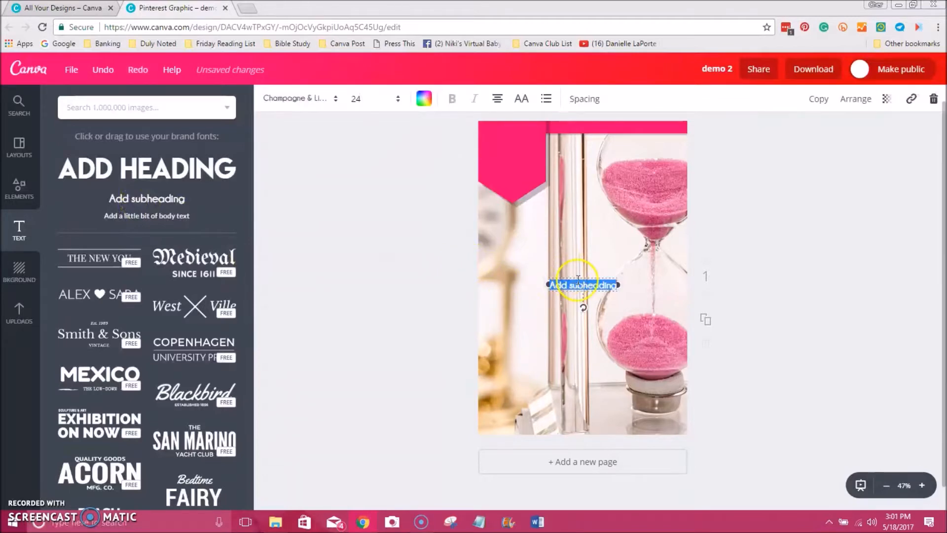
left_click(423, 100)
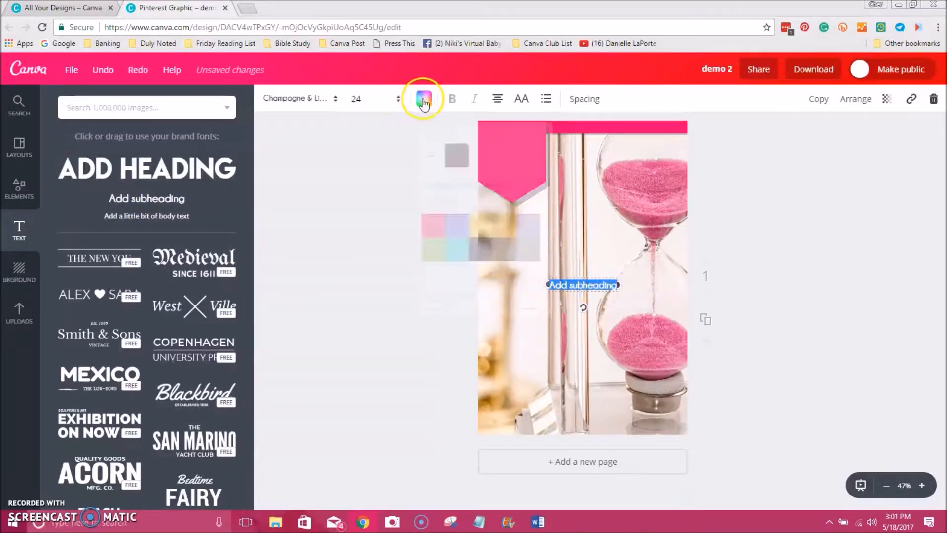
scroll(528, 266, "down", 2)
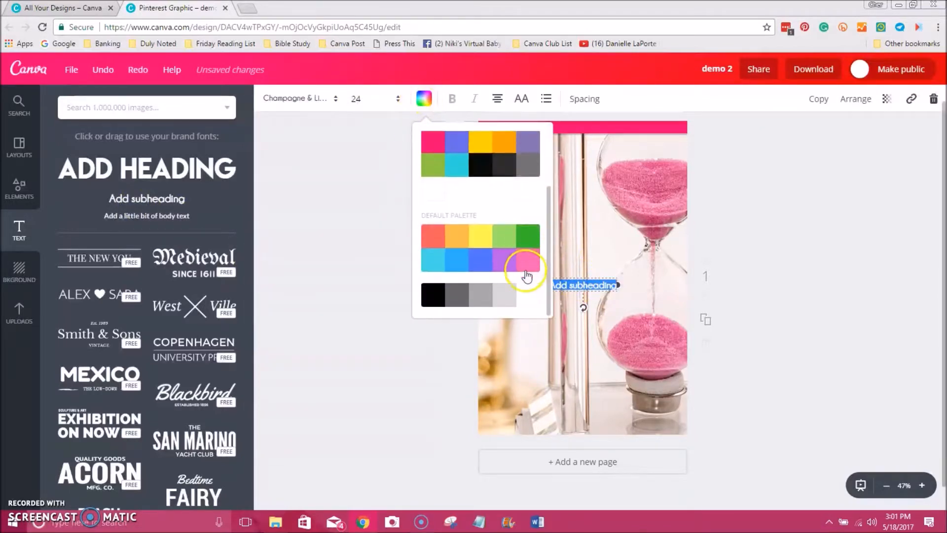
left_click(528, 296)
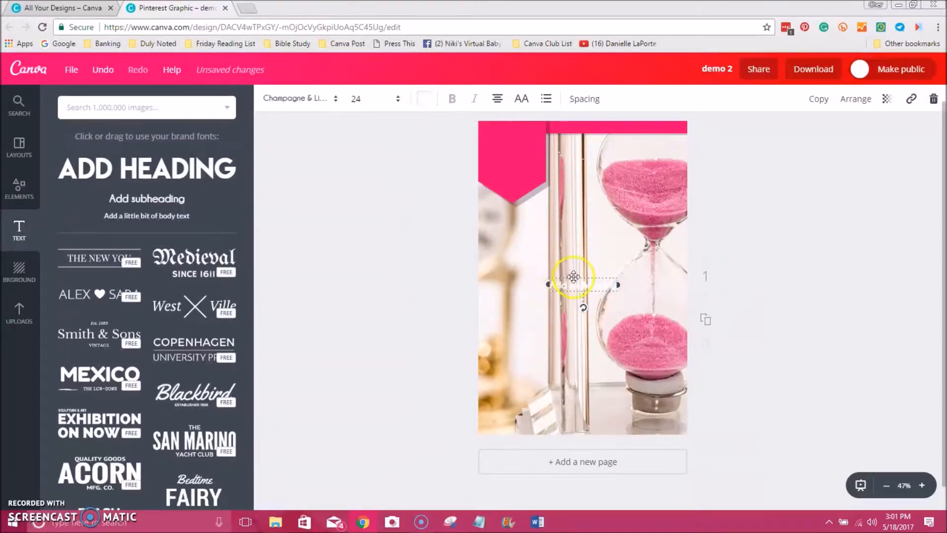
Move the white subheading onto the pink top bar, beside the pennant, and widen its text box slightly.
left_click_drag(573, 275, 595, 116)
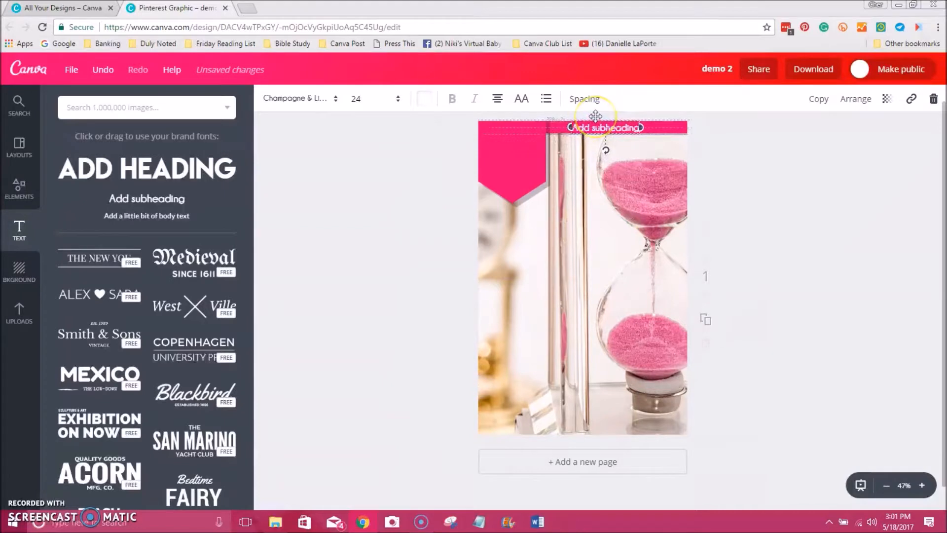
left_click(599, 122)
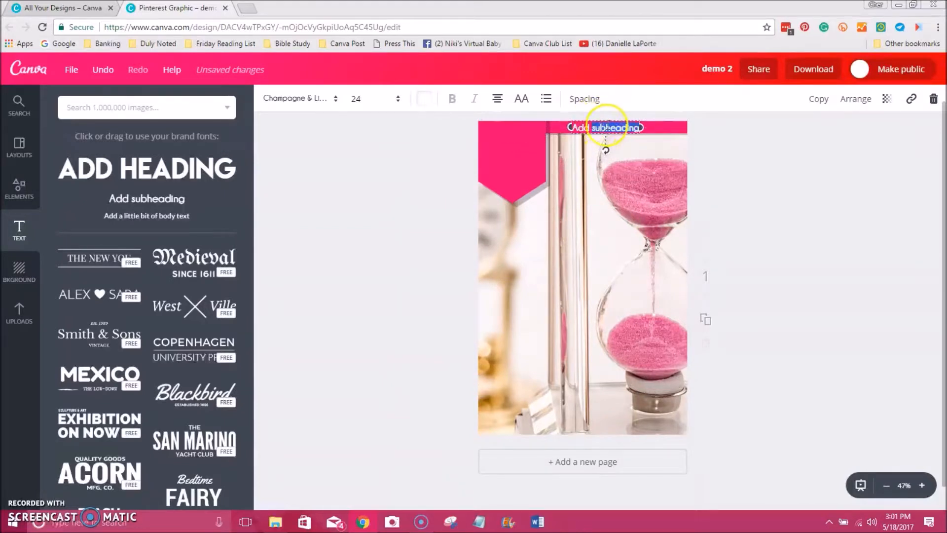
left_click_drag(563, 132, 558, 132)
Select the whole subheading text on the pink bar and switch it to uppercase.
left_click(627, 133)
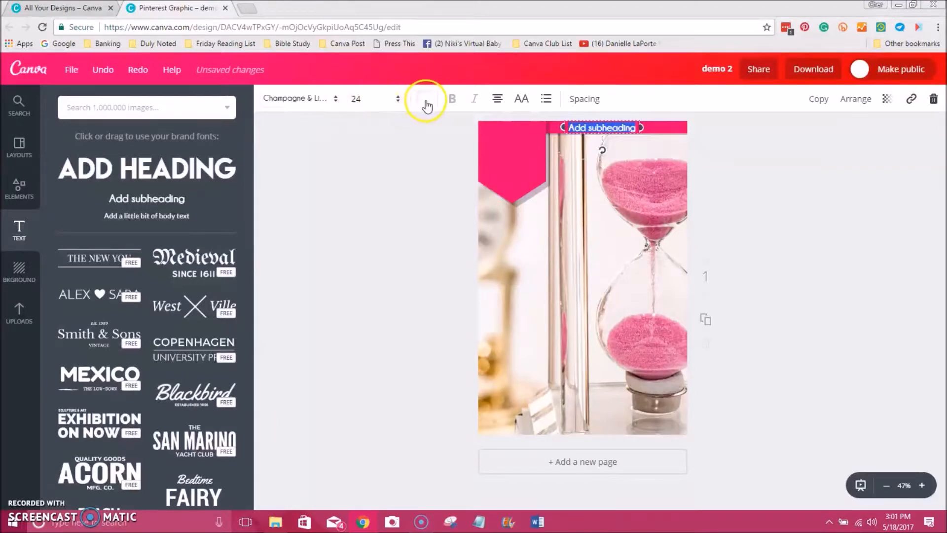
left_click(497, 101)
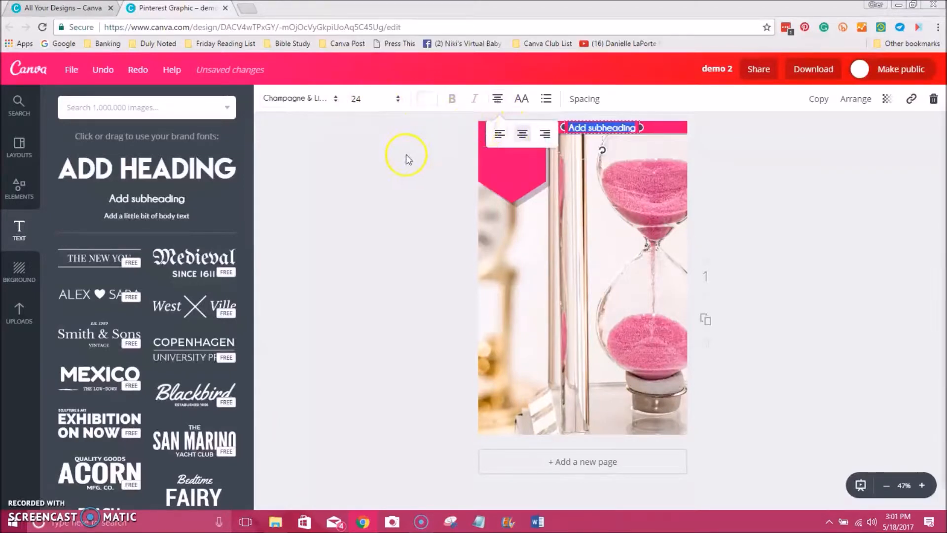
left_click(524, 101)
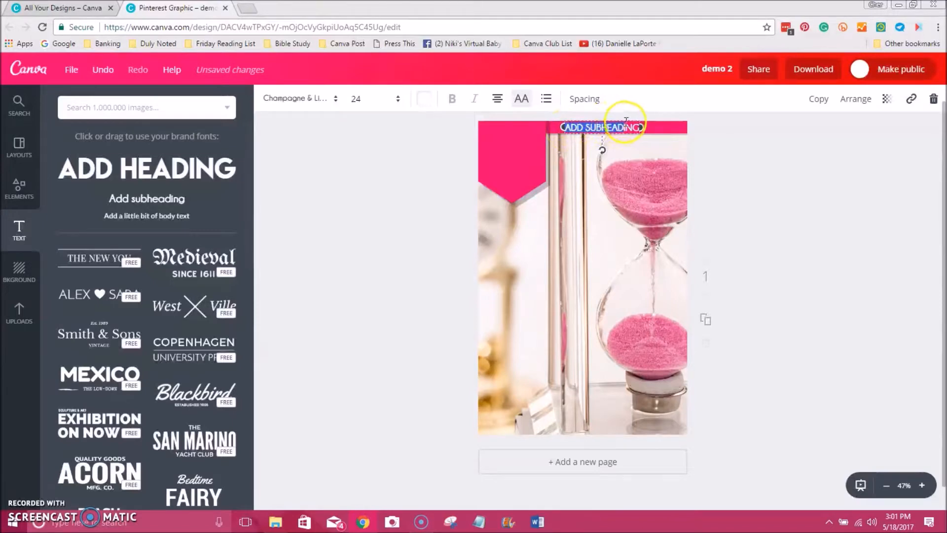
Replace the placeholder text on the pink top bar with DULYNOTED.BIZ.
type("DULYNOTED.BIZ")
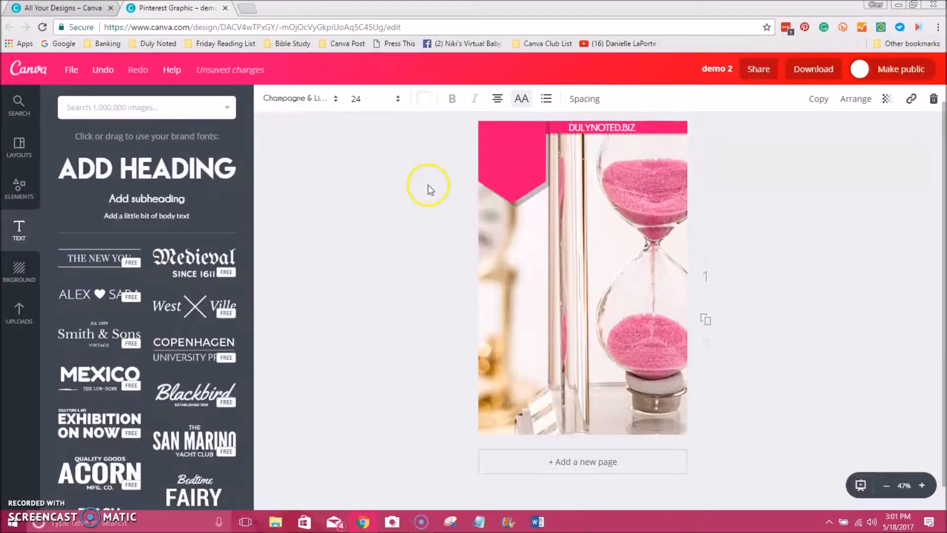
left_click(422, 184)
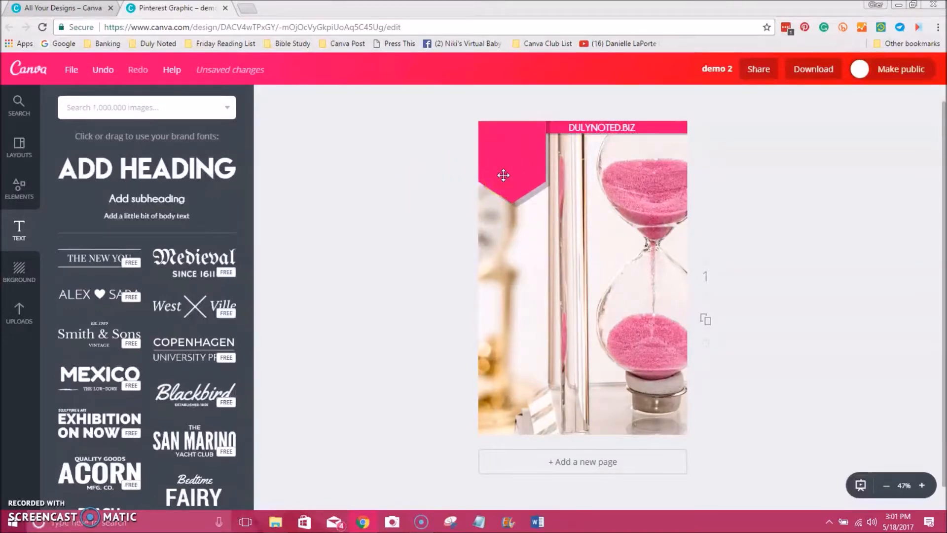
Add the DNSS circles logo from the My Branding uploads folder to the page.
left_click(503, 175)
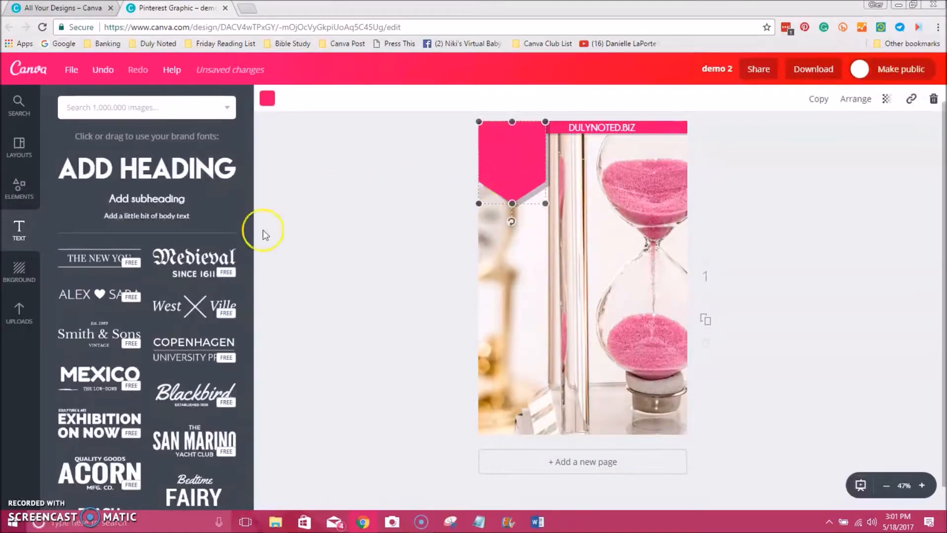
left_click(19, 314)
scroll(172, 315, "down", 2)
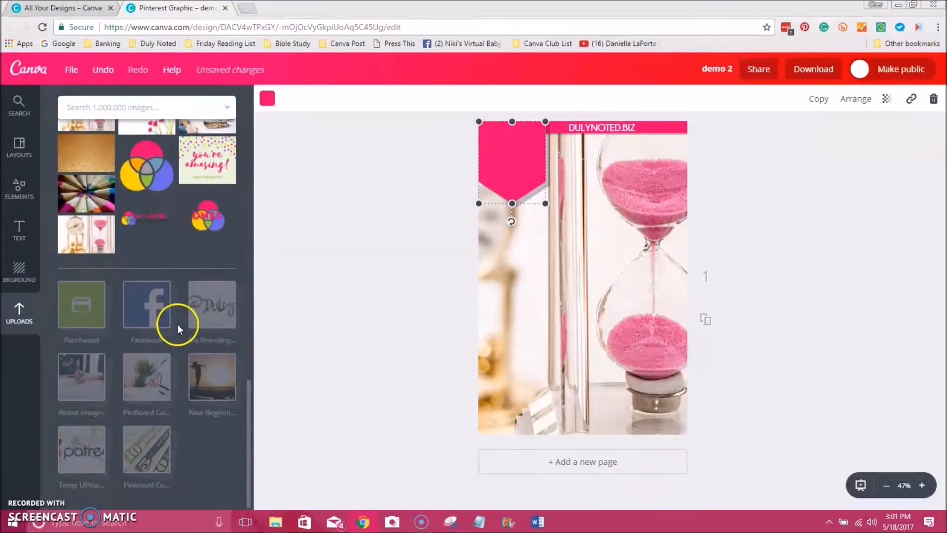
left_click(193, 326)
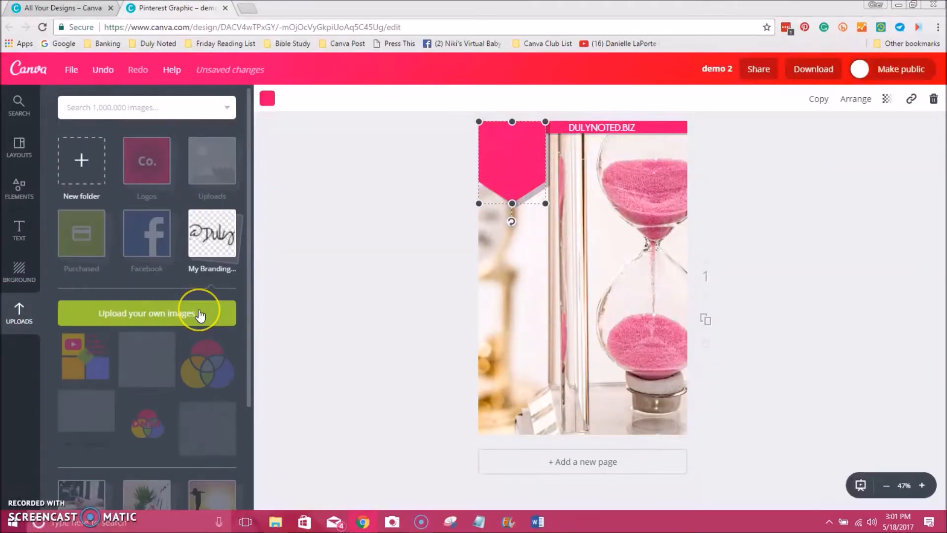
scroll(199, 315, "down", 3)
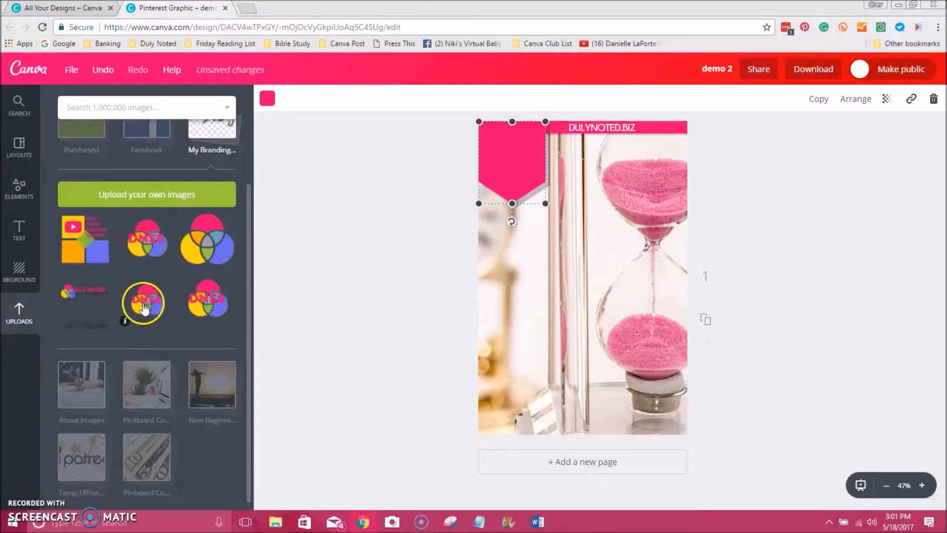
left_click_drag(143, 304, 565, 292)
Shrink the DNSS logo until it fits inside the pink pennant and centre it there.
left_click_drag(581, 278, 525, 214)
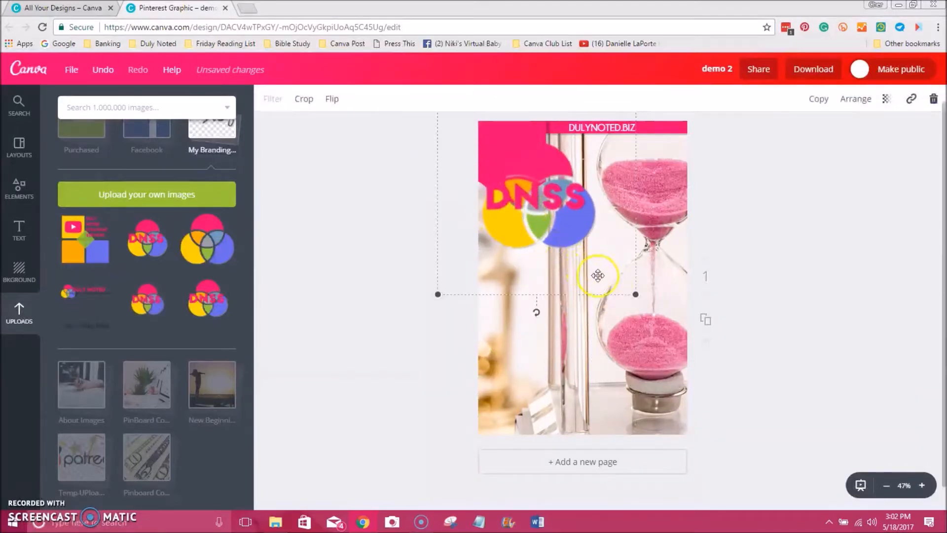
left_click_drag(634, 295, 548, 209)
left_click_drag(490, 155, 533, 210)
left_click_drag(582, 245, 508, 157)
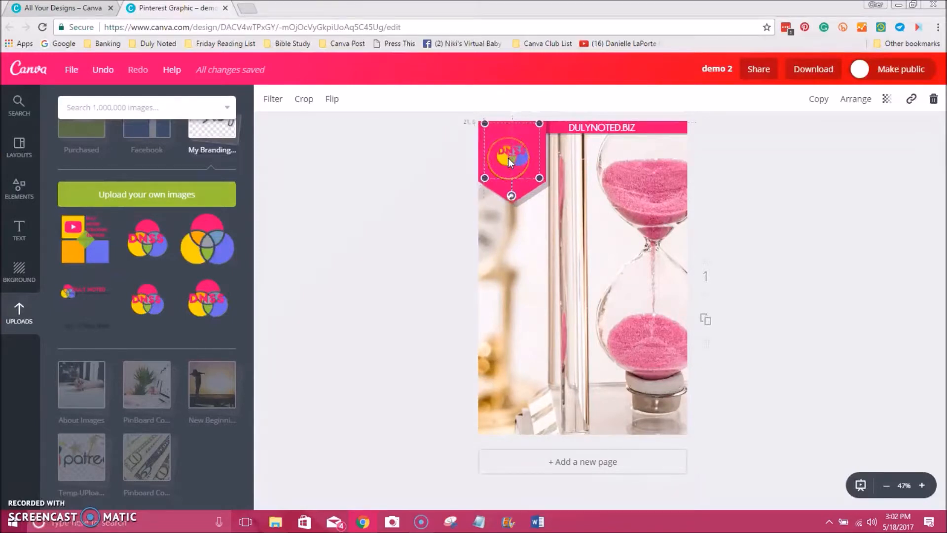
left_click_drag(510, 161, 510, 161)
key("ctrl+z")
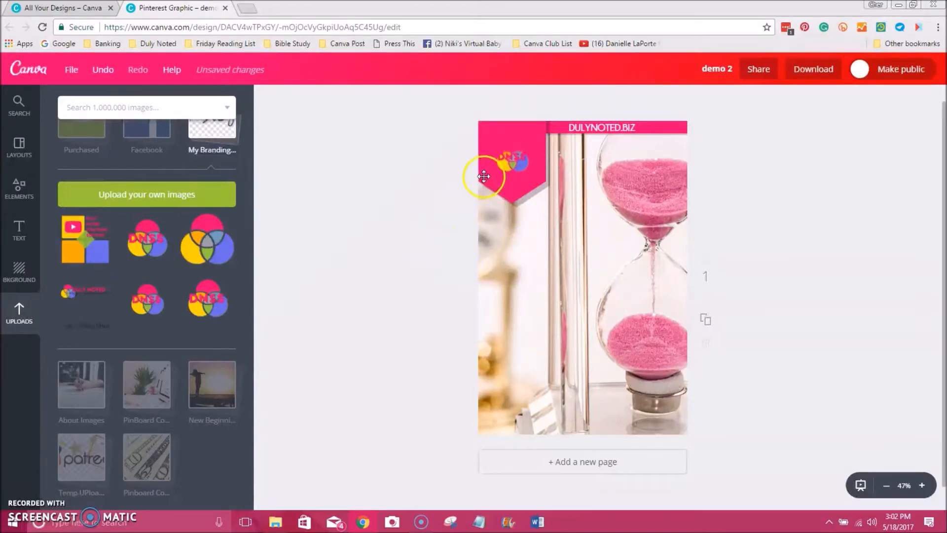
Recolour the pink pennant behind the logo with the turquoise brand colour.
left_click(484, 176)
left_click(269, 101)
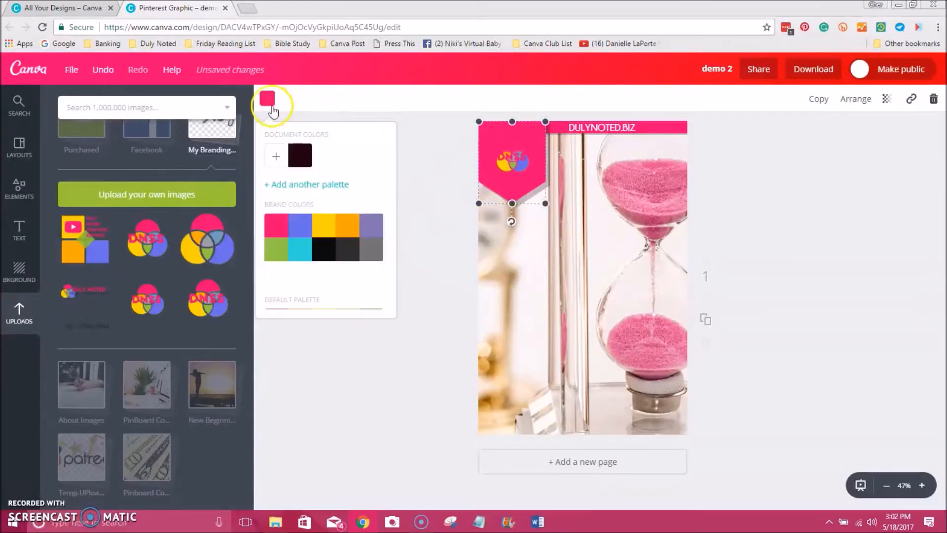
left_click(299, 250)
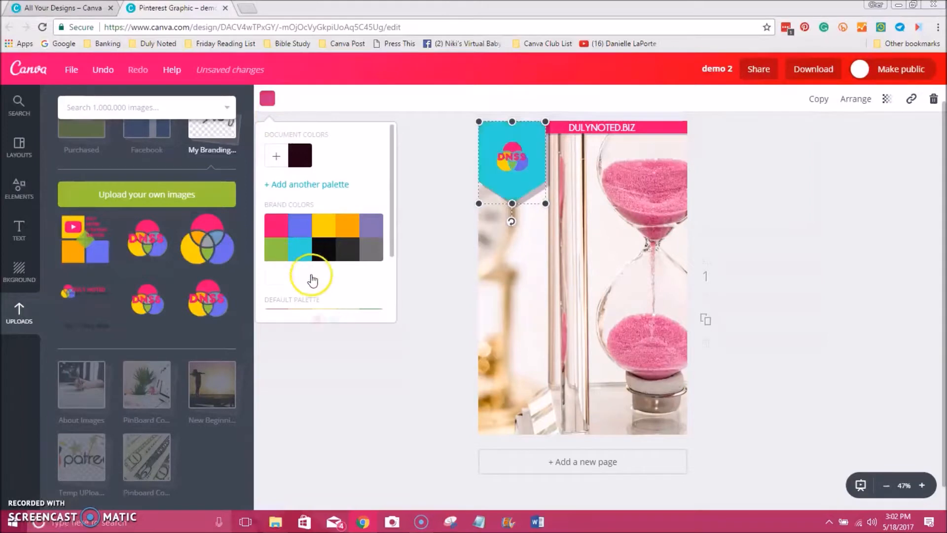
left_click(344, 356)
Recolour the pink top bar behind DULYNOTED.BIZ with the turquoise brand colour.
left_click(661, 124)
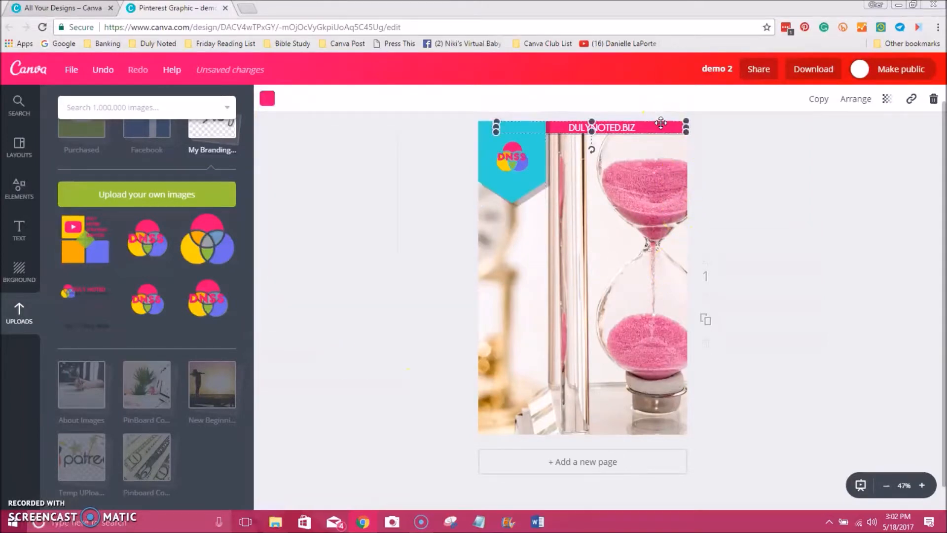
left_click(267, 99)
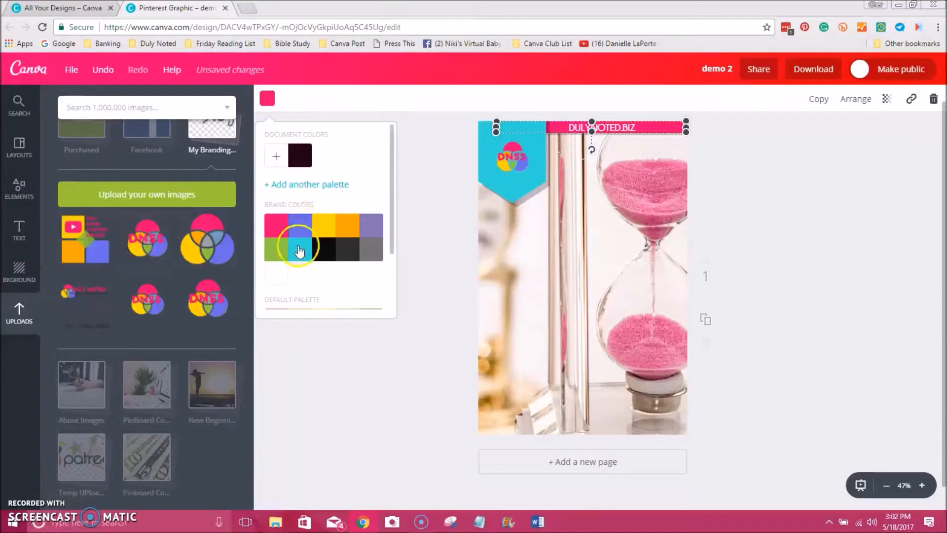
left_click(299, 251)
left_click(422, 194)
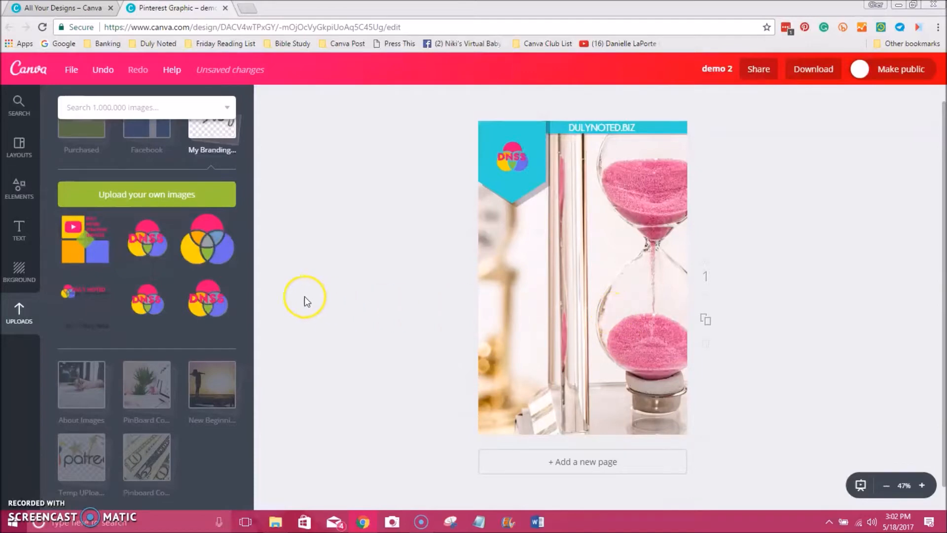
left_click(20, 193)
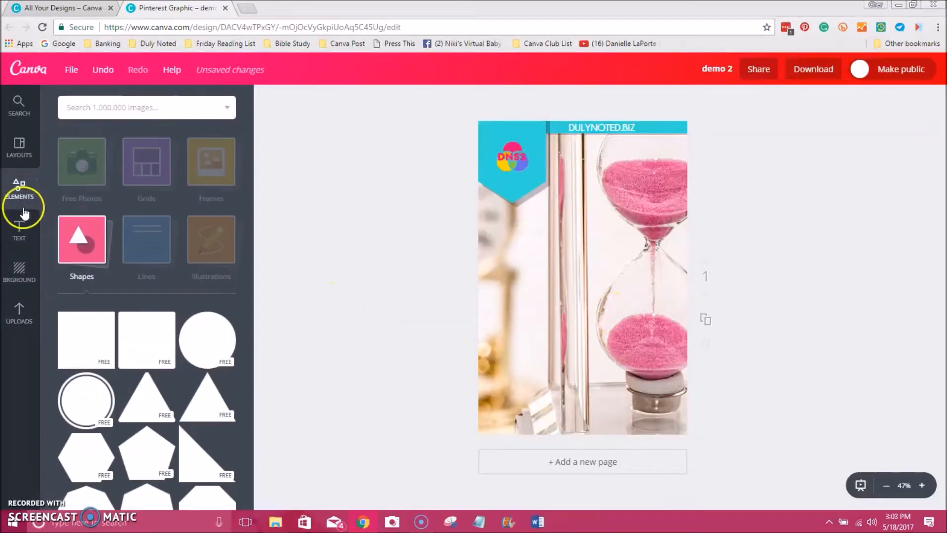
scroll(211, 308, "down", 1)
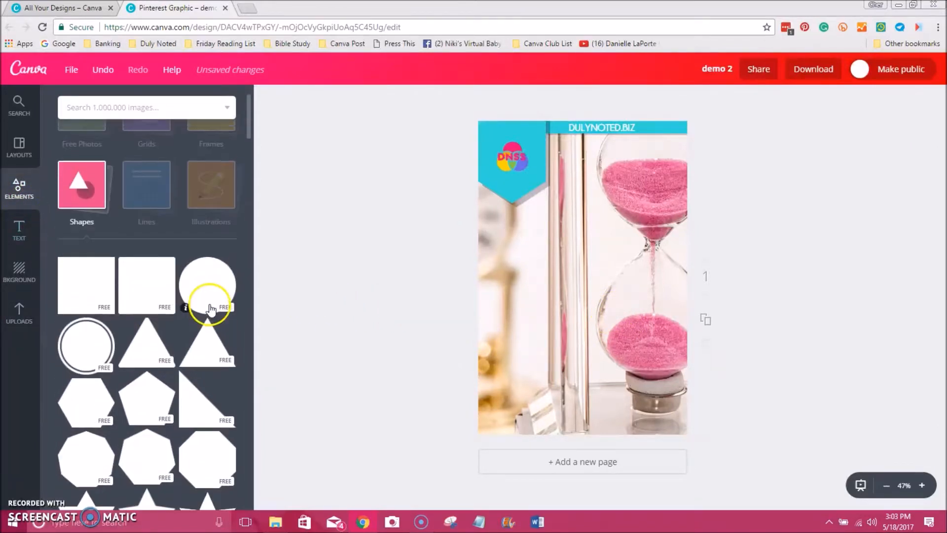
scroll(211, 302, "up", 2)
Add the pink AESTHETICS text layout to the page and enlarge it so its heading starts near the page's left edge.
left_click(19, 233)
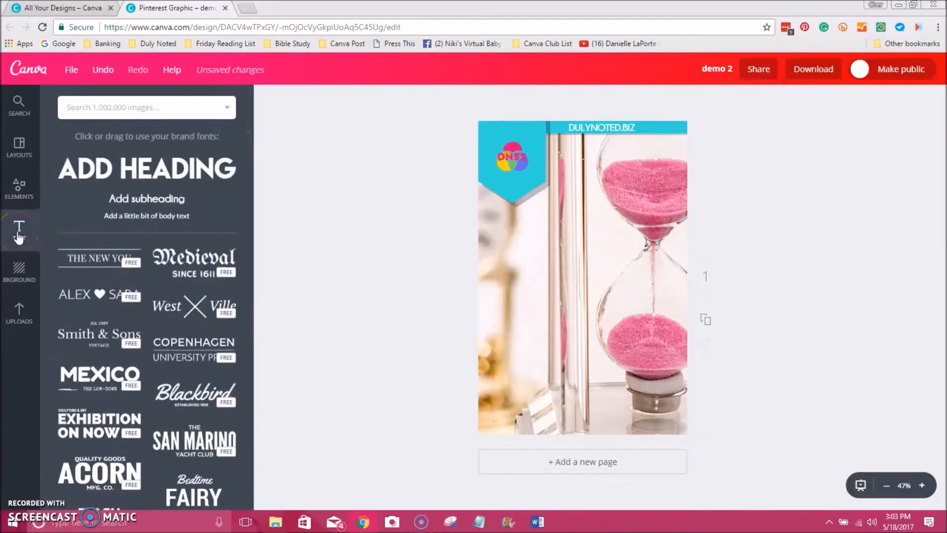
scroll(199, 340, "down", 5)
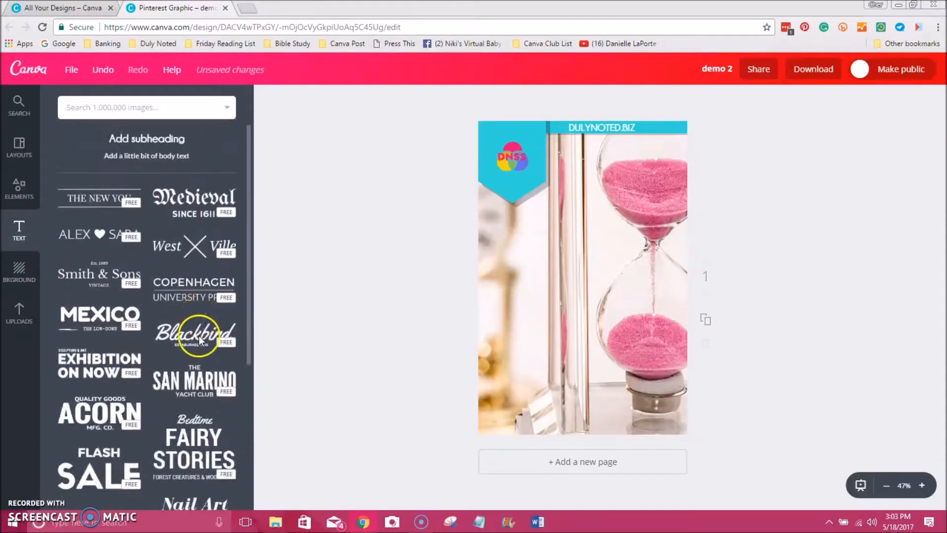
scroll(166, 384, "down", 1)
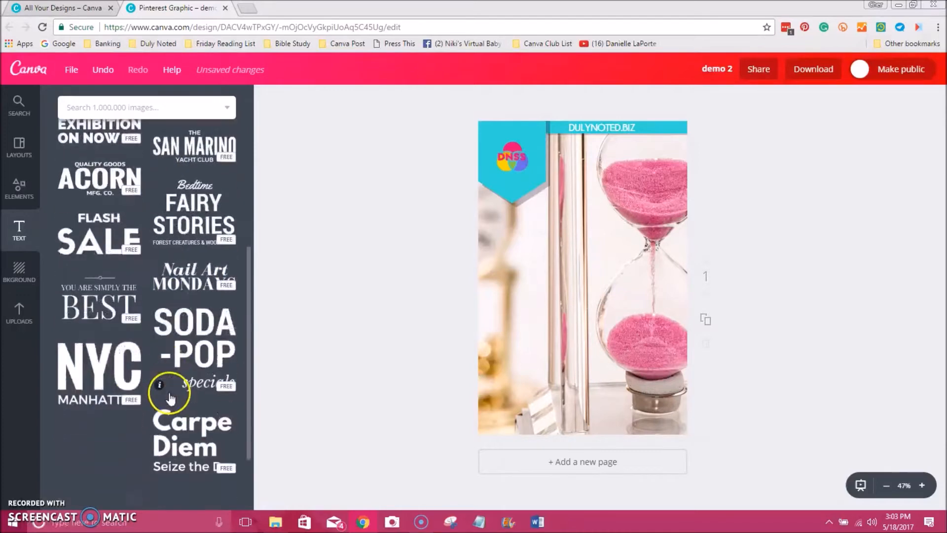
scroll(140, 395, "down", 1)
scroll(132, 398, "down", 3)
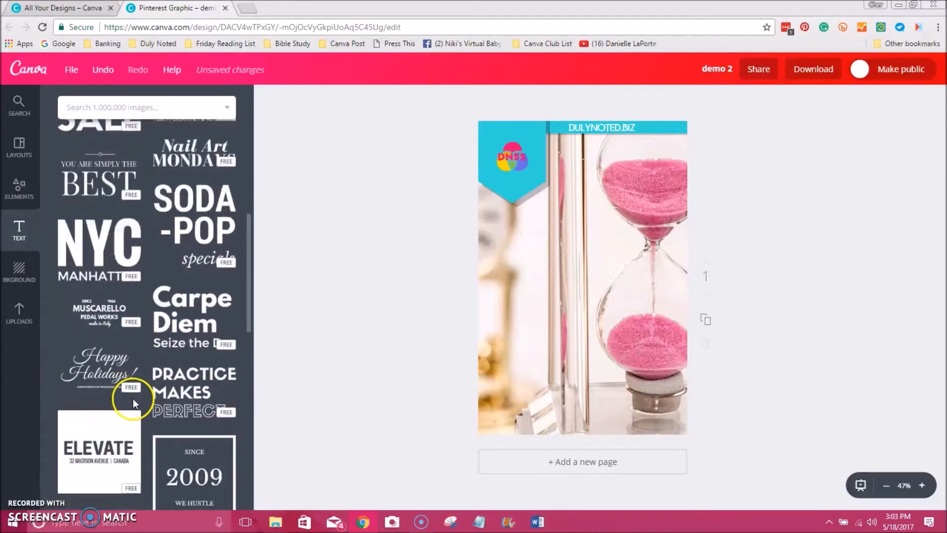
scroll(133, 404, "down", 3)
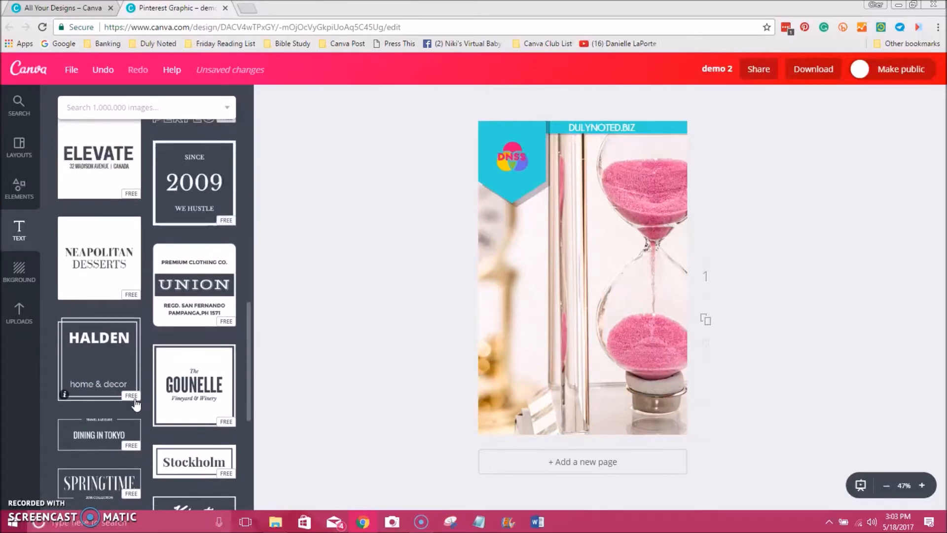
scroll(137, 403, "down", 2)
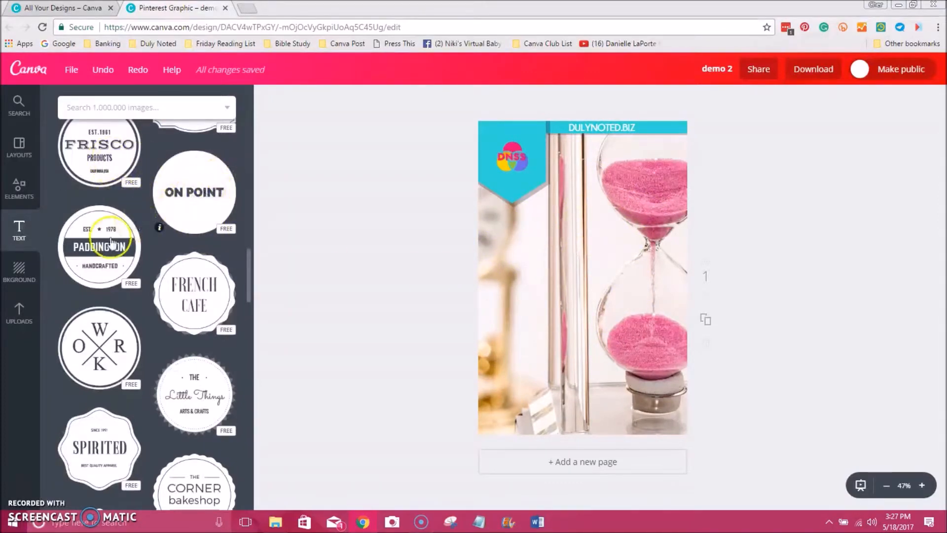
scroll(139, 266, "down", 3)
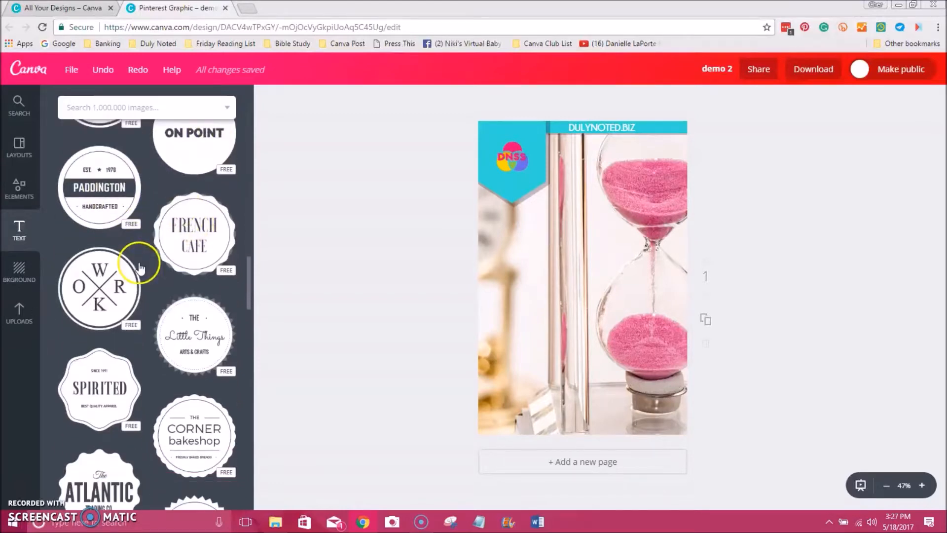
scroll(139, 268, "down", 2)
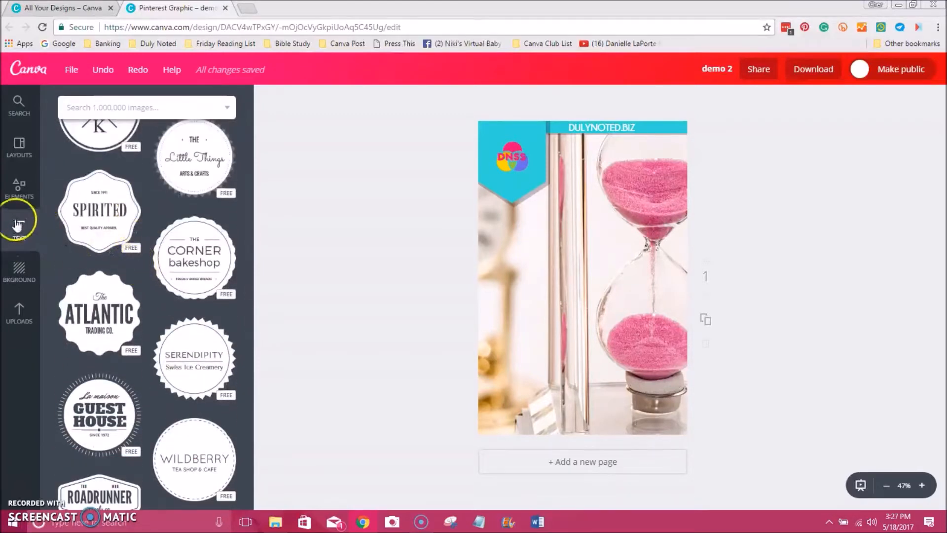
scroll(150, 340, "down", 3)
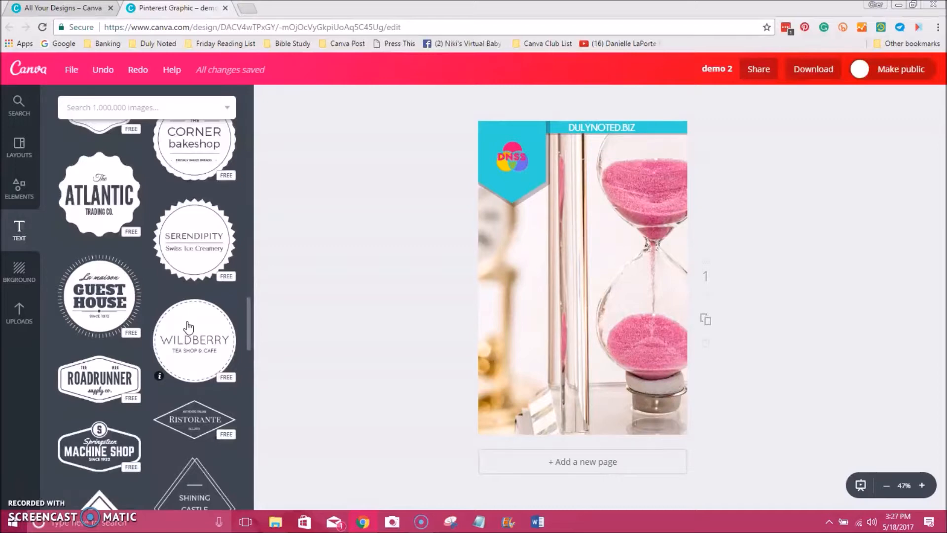
scroll(192, 325, "down", 3)
scroll(200, 321, "down", 10)
scroll(199, 318, "down", 4)
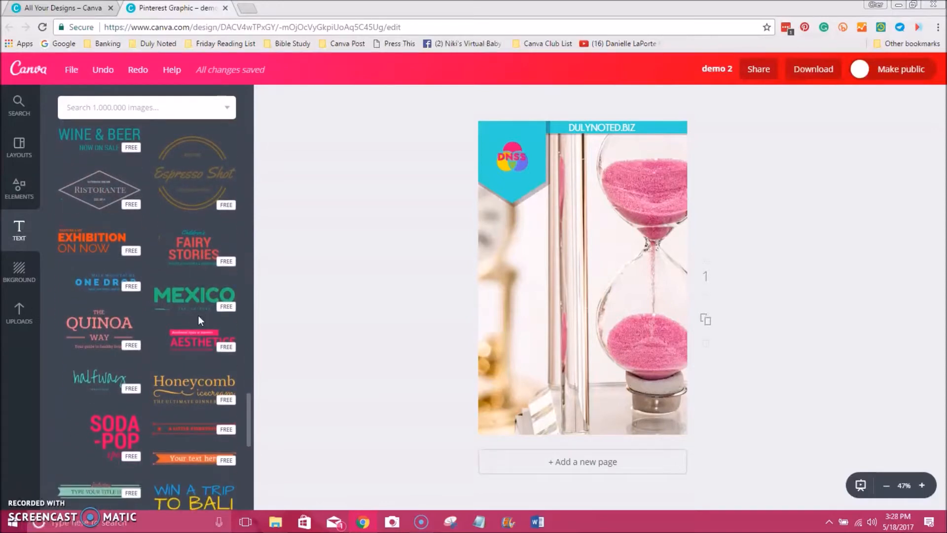
left_click(188, 341)
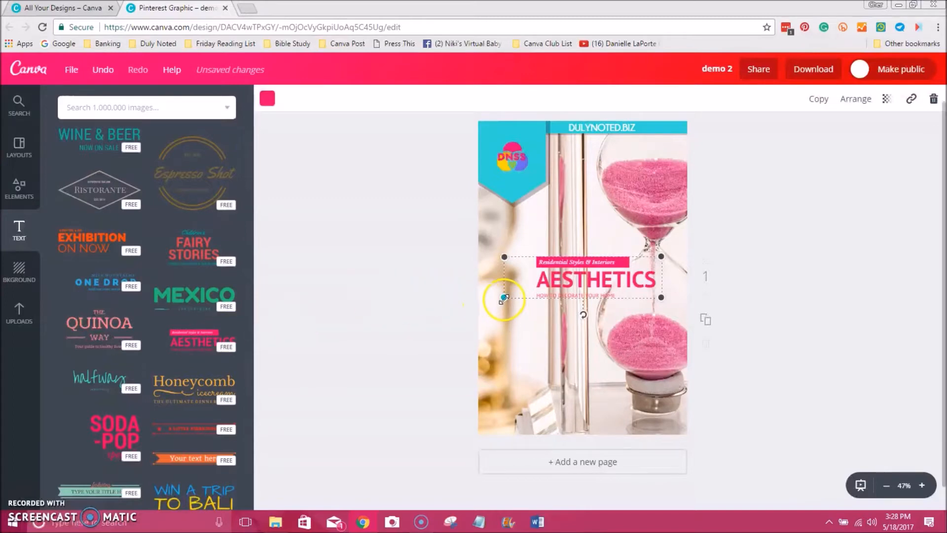
left_click_drag(503, 299, 437, 341)
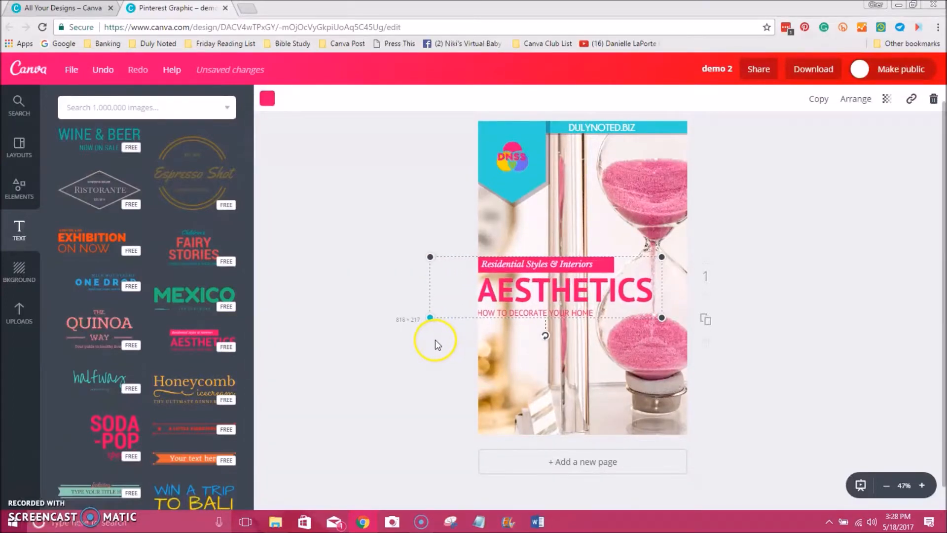
left_click(401, 353)
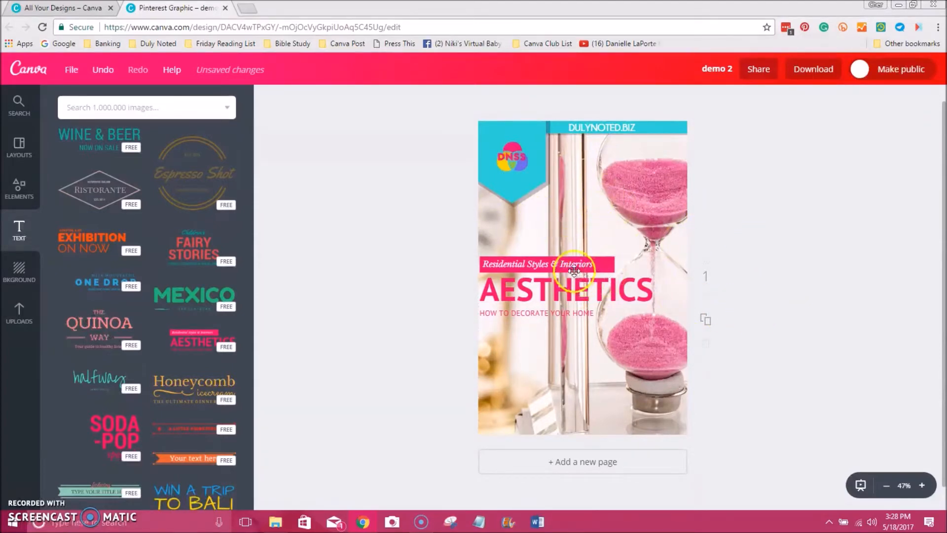
Set the "Residential Styles & Interiors" line to the Champagne & Limou font at size 18.
left_click(597, 266)
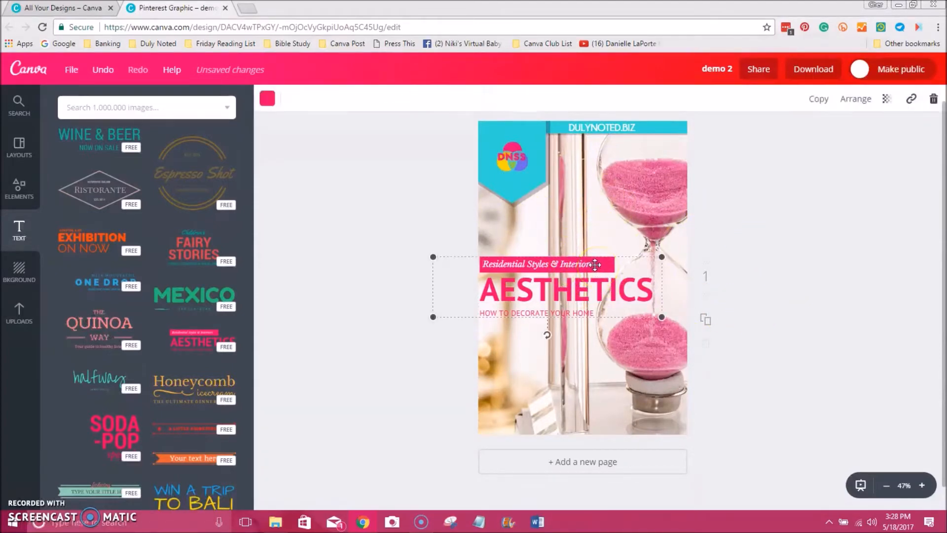
double_click(594, 265)
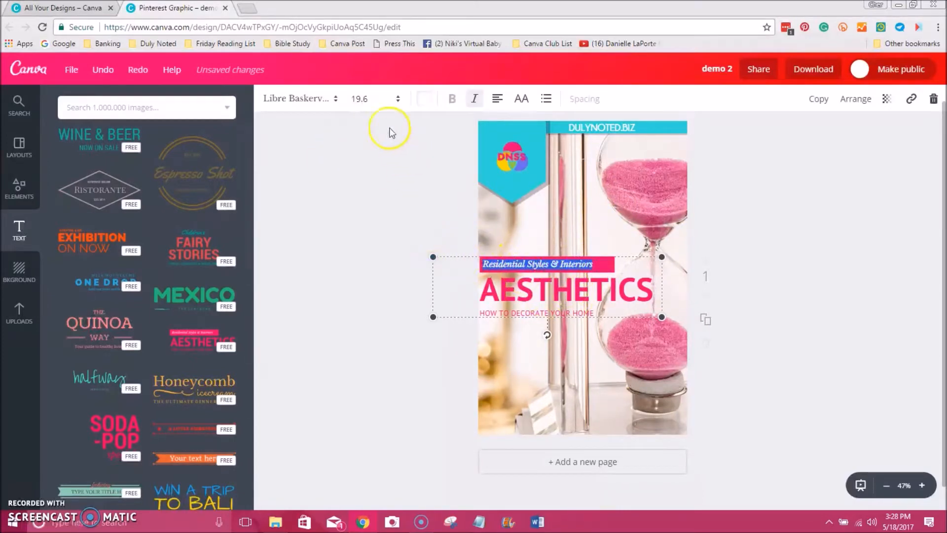
left_click(313, 102)
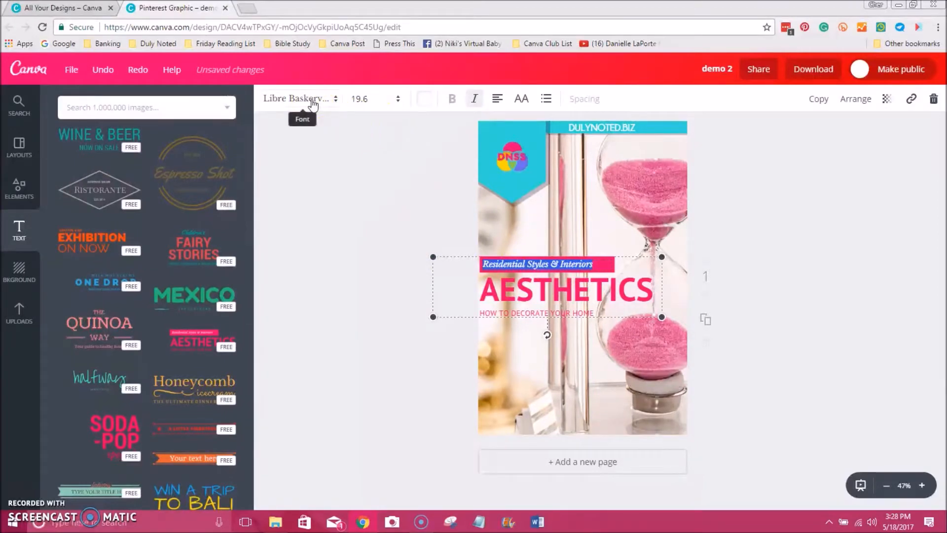
left_click(319, 172)
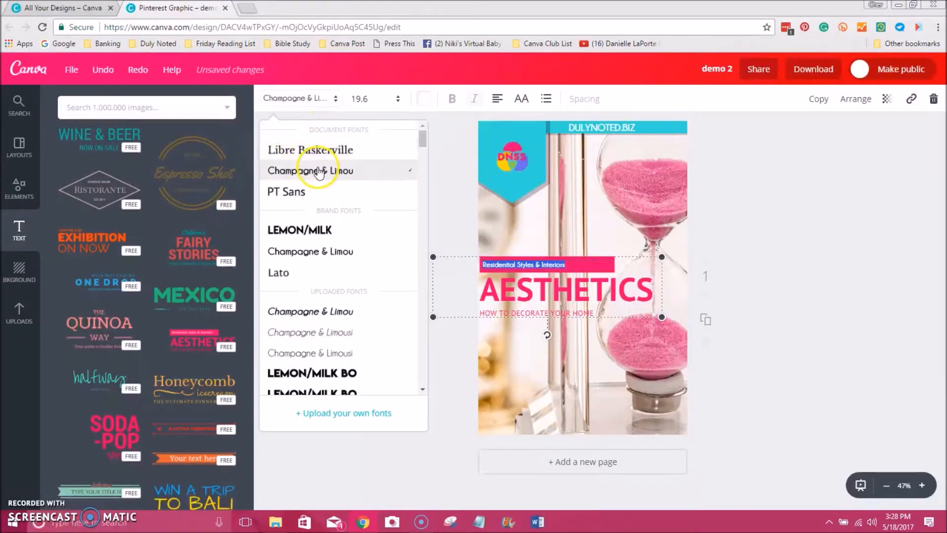
left_click(370, 101)
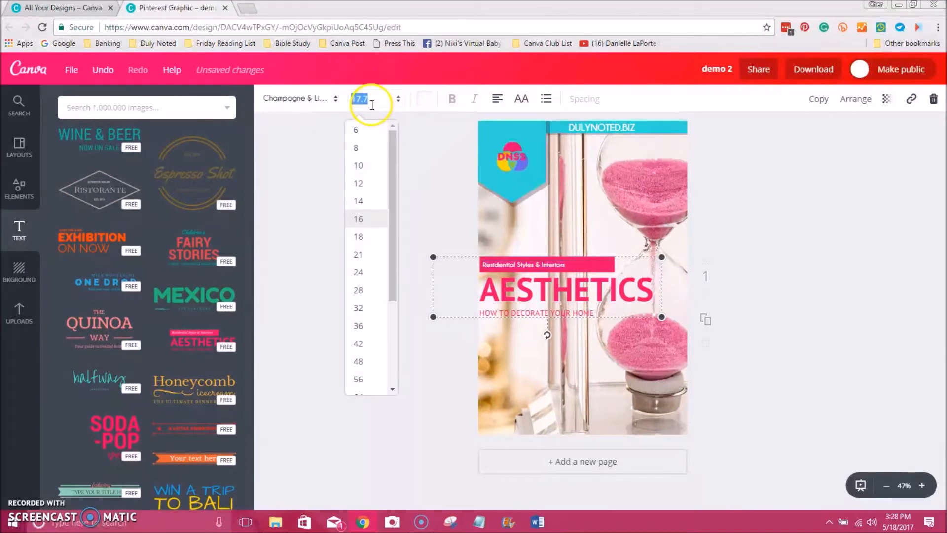
left_click(360, 238)
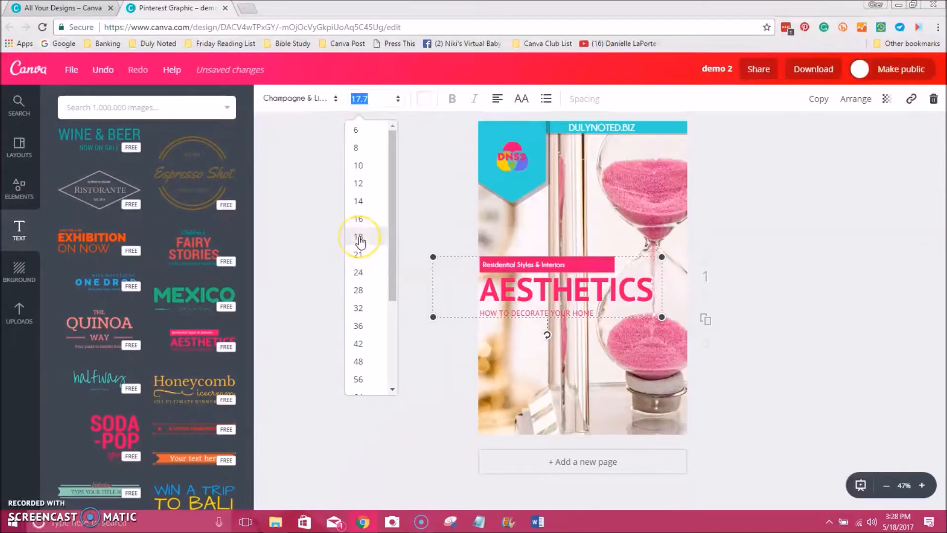
Set the "Residential Styles & Interiors" line to size 17.9 and switch it to all uppercase.
left_click(366, 101)
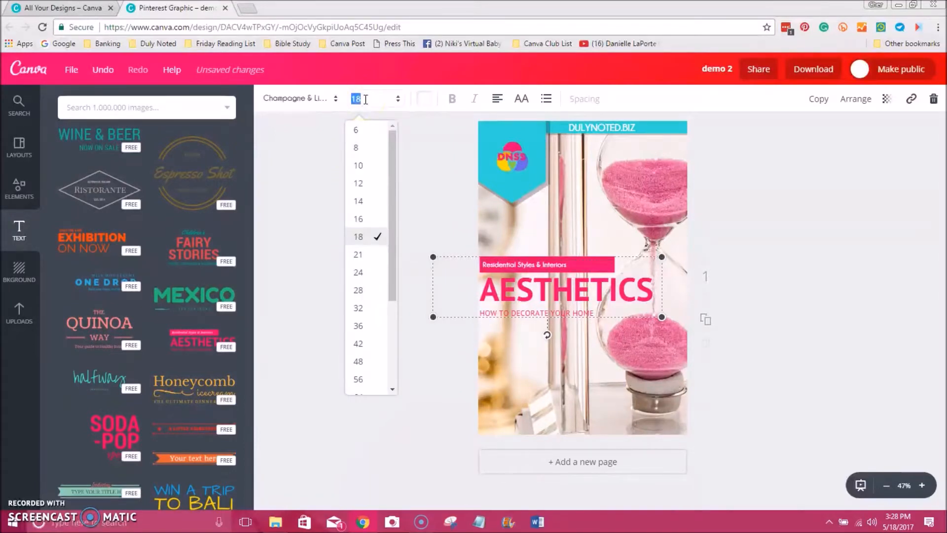
type("19")
key("BackSpace")
type("7.5")
key("Return")
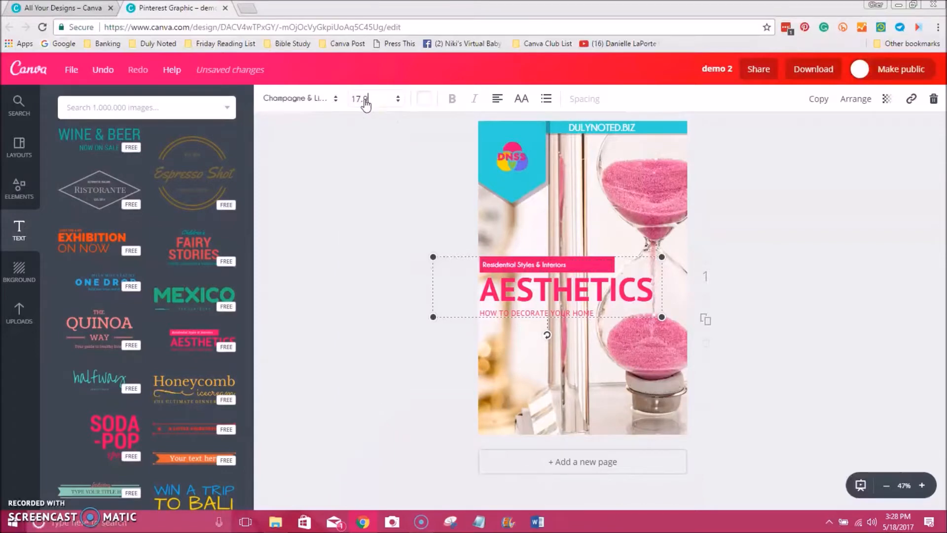
left_click(520, 100)
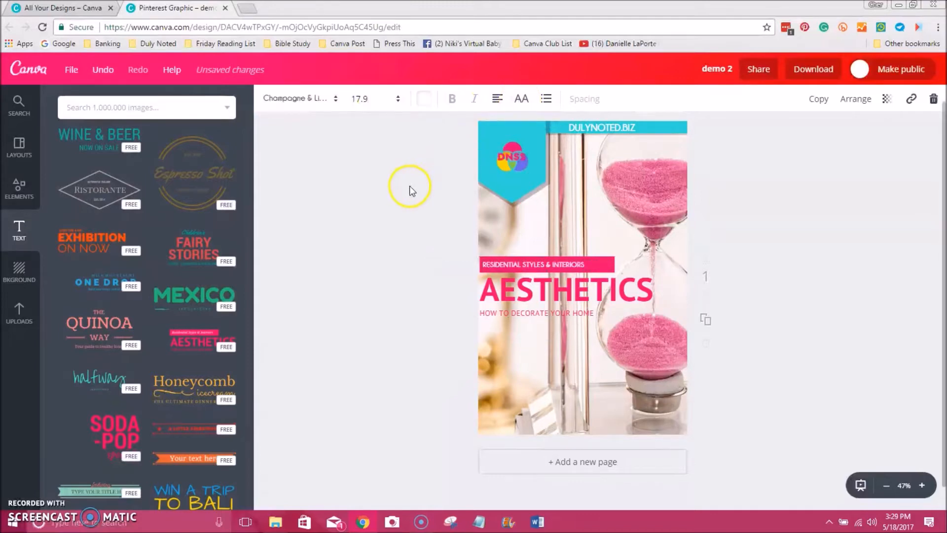
left_click(381, 206)
Replace the "Residential Styles & Interiors" text in the pink bar with "TIME MANAGEMENT HACKS".
left_click(533, 272)
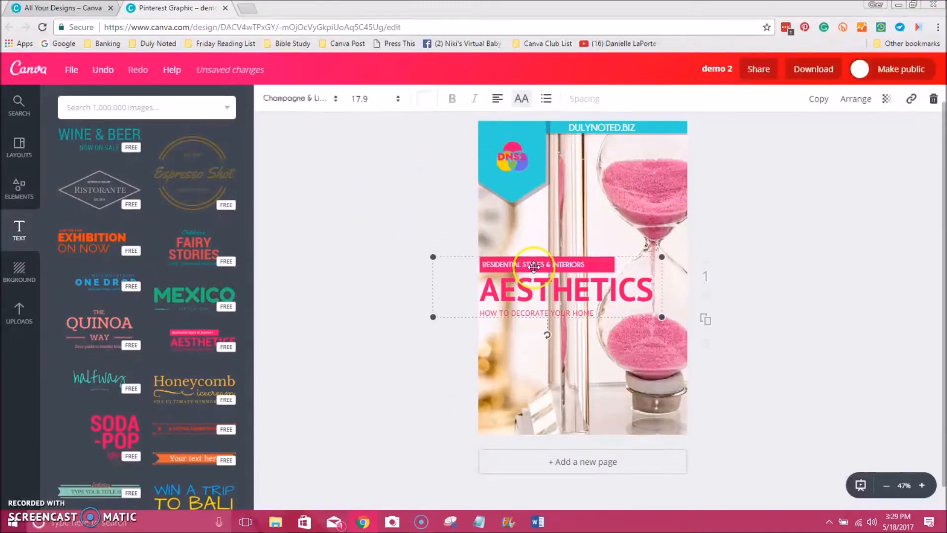
double_click(580, 262)
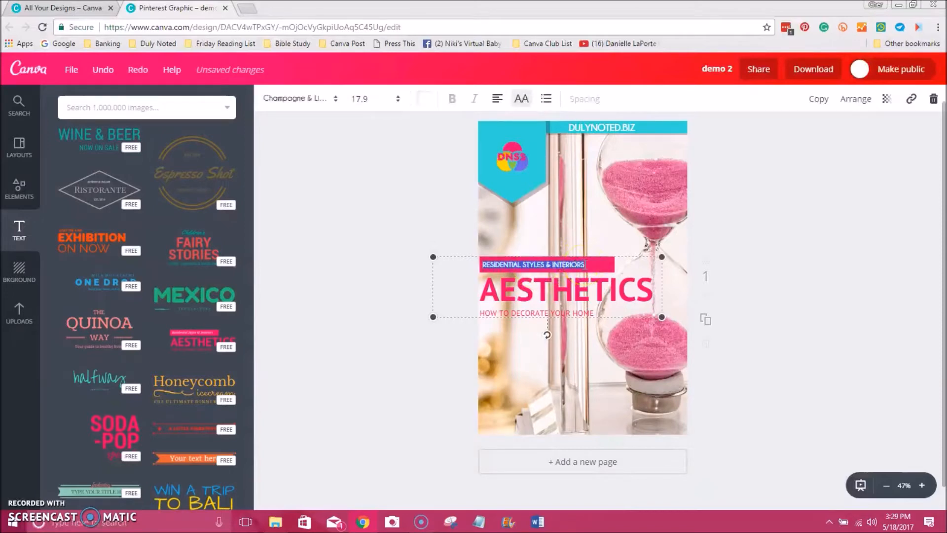
type("TIME MANAGEMENT HACKS")
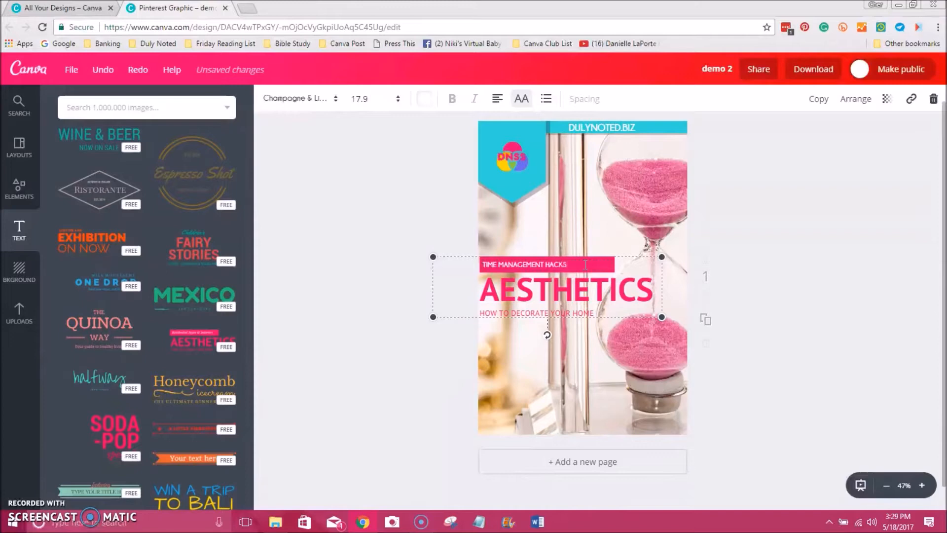
left_click(732, 251)
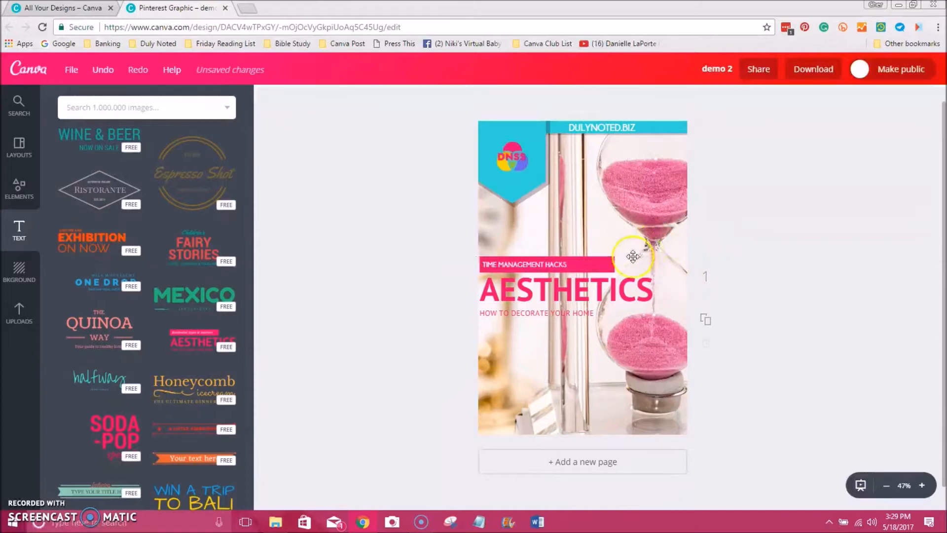
Set the AESTHETICS heading to the LEMON/MILK brand font at size 64.
left_click(600, 290)
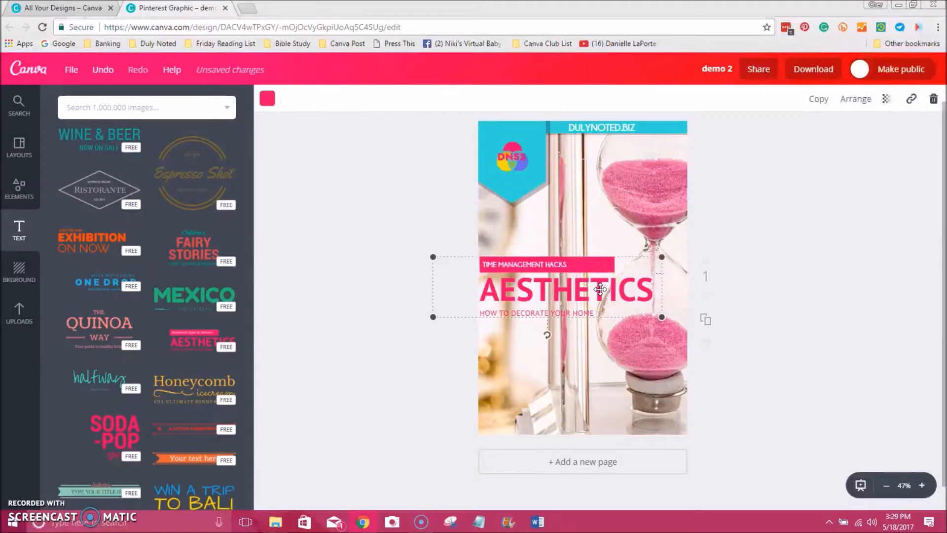
double_click(600, 290)
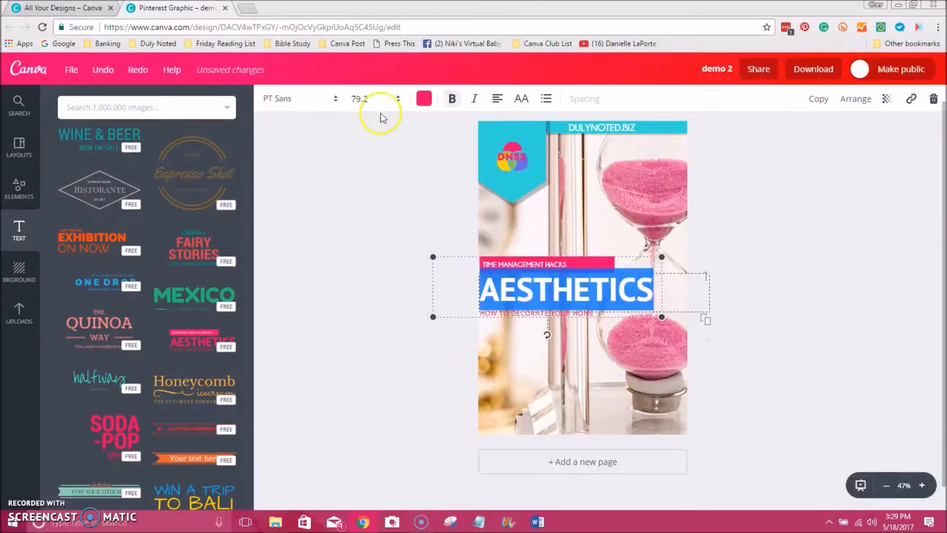
left_click(299, 101)
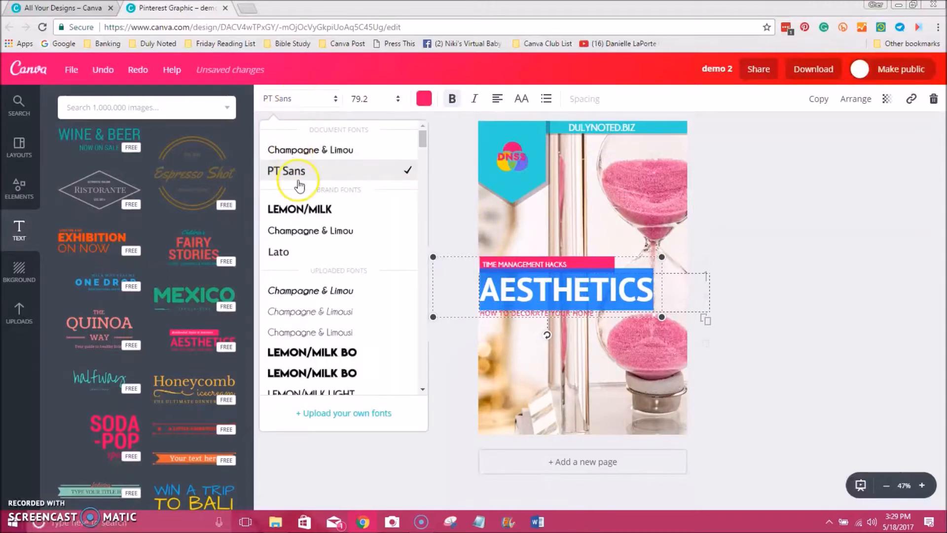
left_click(306, 210)
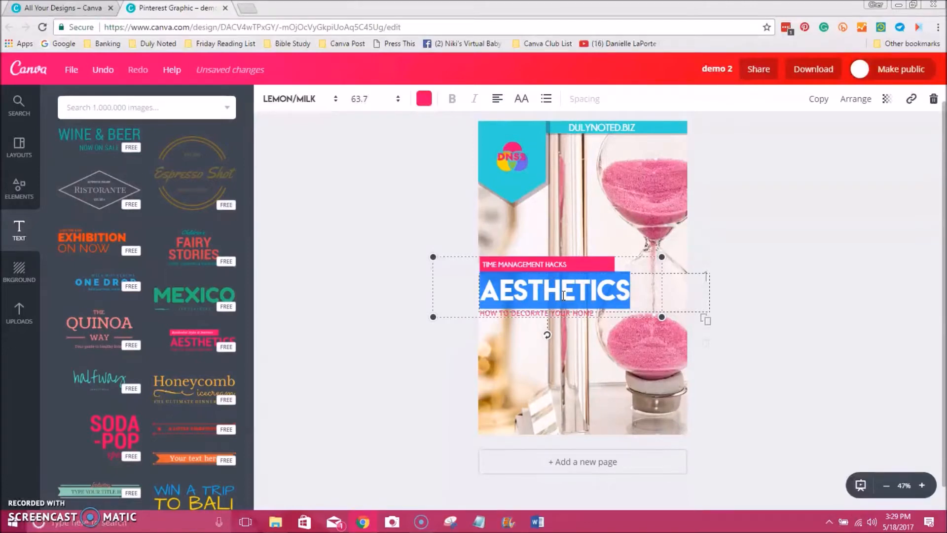
left_click(577, 259)
left_click(585, 286)
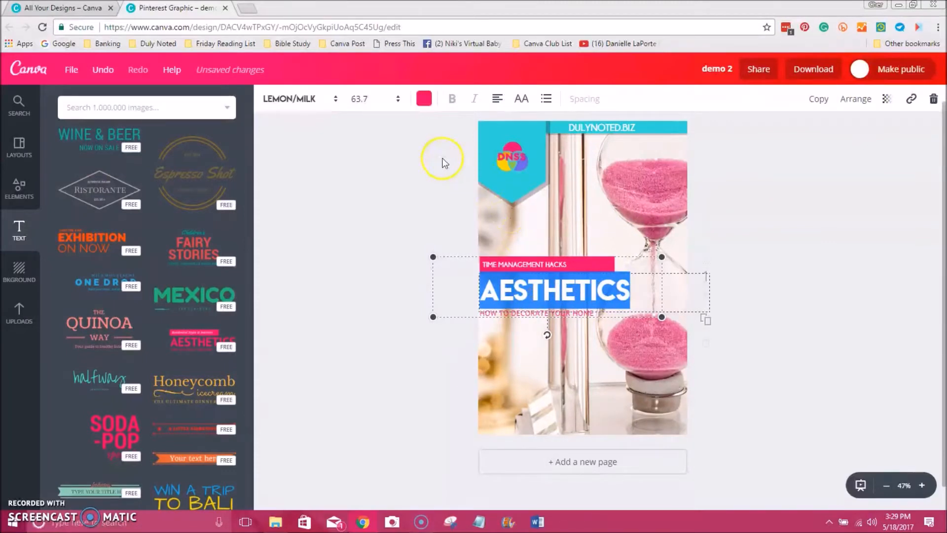
left_click(359, 99)
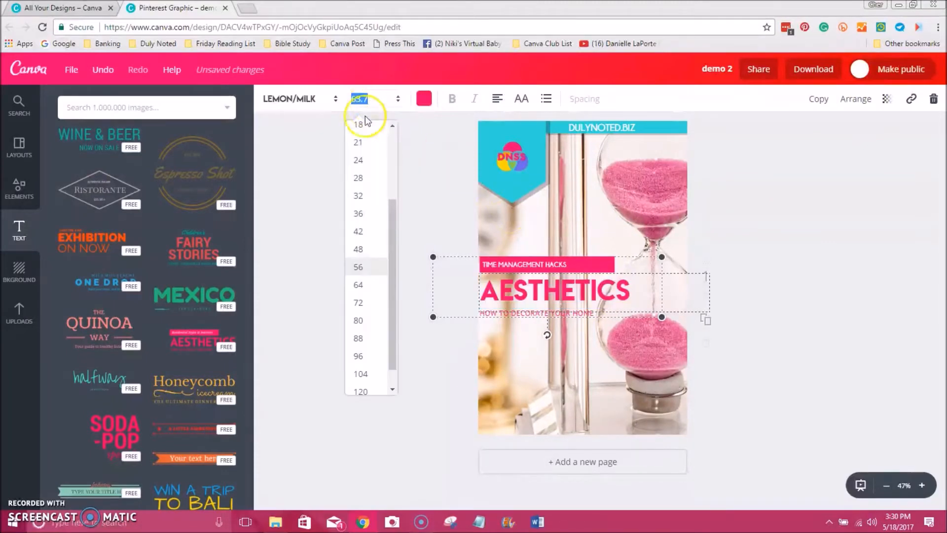
left_click(359, 285)
left_click(376, 297)
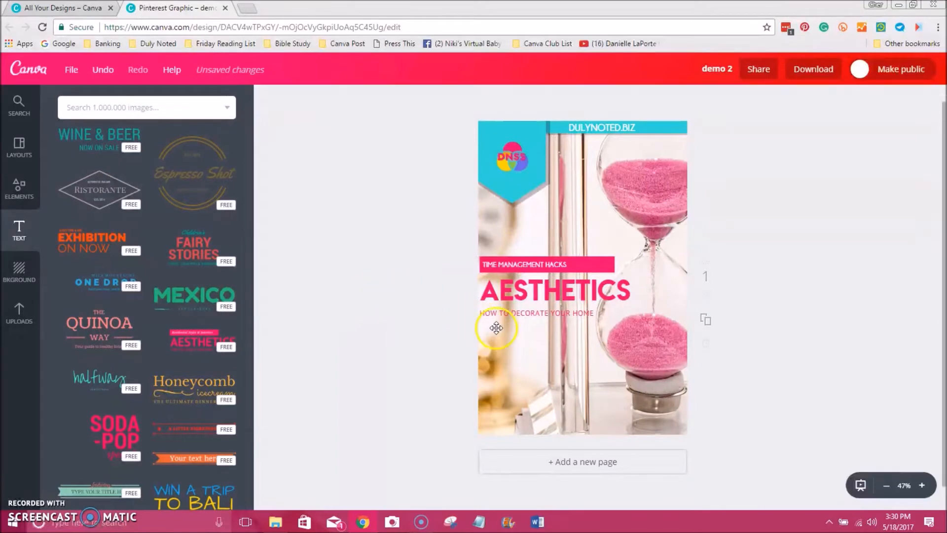
Replace the AESTHETICS heading text with "PRODUCTIVITY".
left_click(539, 284)
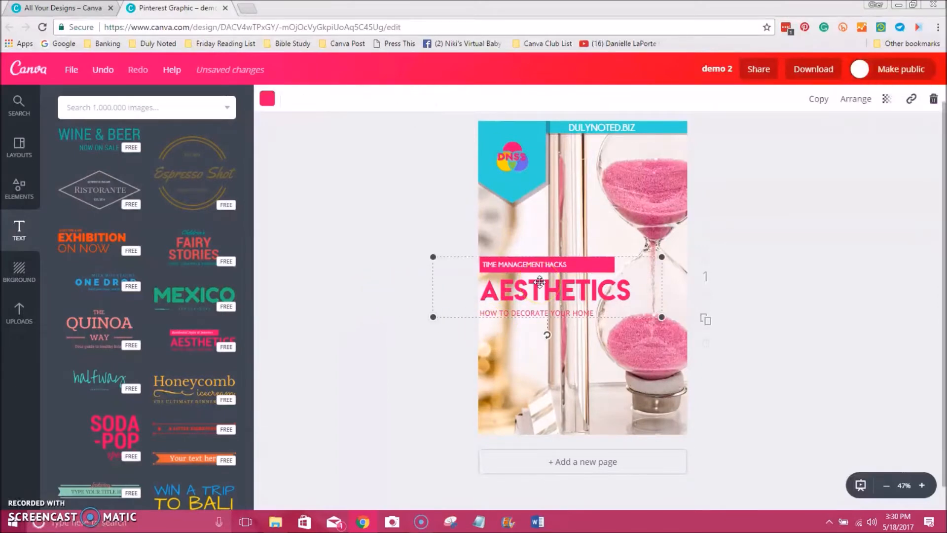
double_click(538, 287)
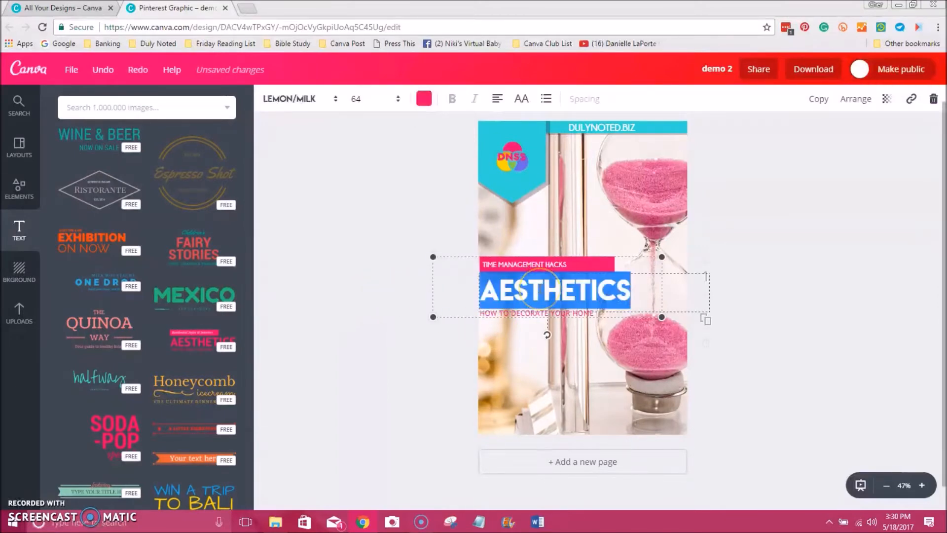
type("PRODUCTIVITY")
left_click(448, 243)
Change the "HOW TO DECORATE YOUR HOME" line below the heading to the Champagne & Limou font.
left_click(524, 328)
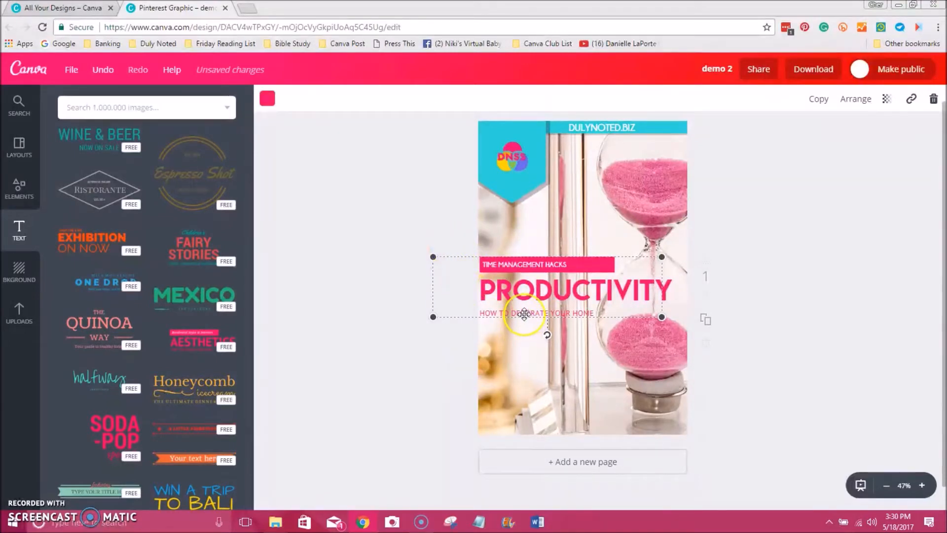
double_click(524, 314)
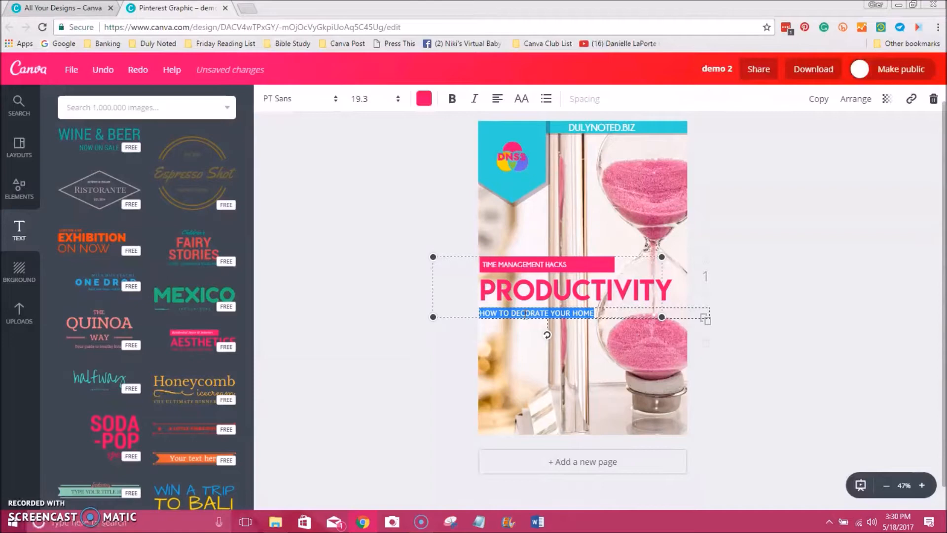
left_click(290, 99)
left_click(305, 171)
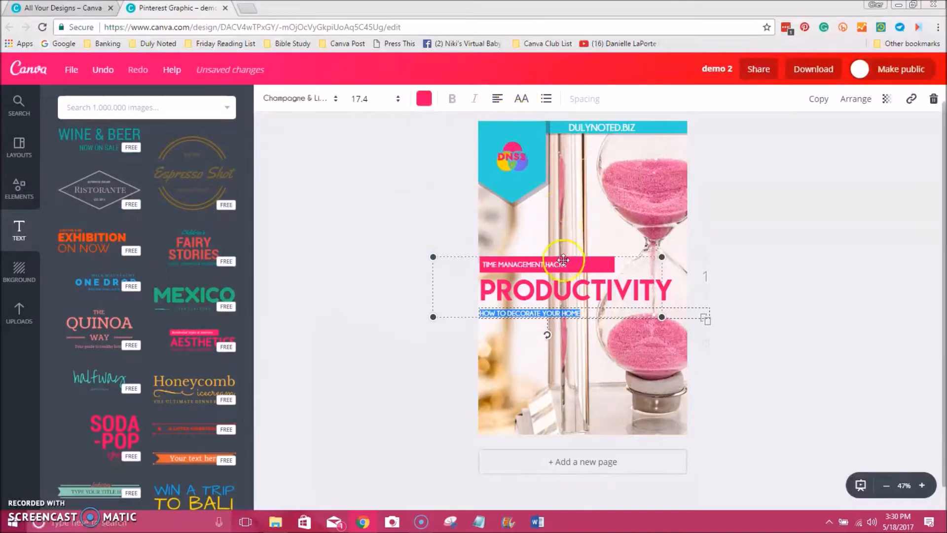
Replace the "HOW TO DECORATE YOUR HOME" line with "TIME IS MONEY AND MONEY IS TIME".
left_click(496, 312)
double_click(487, 313)
left_click(580, 317)
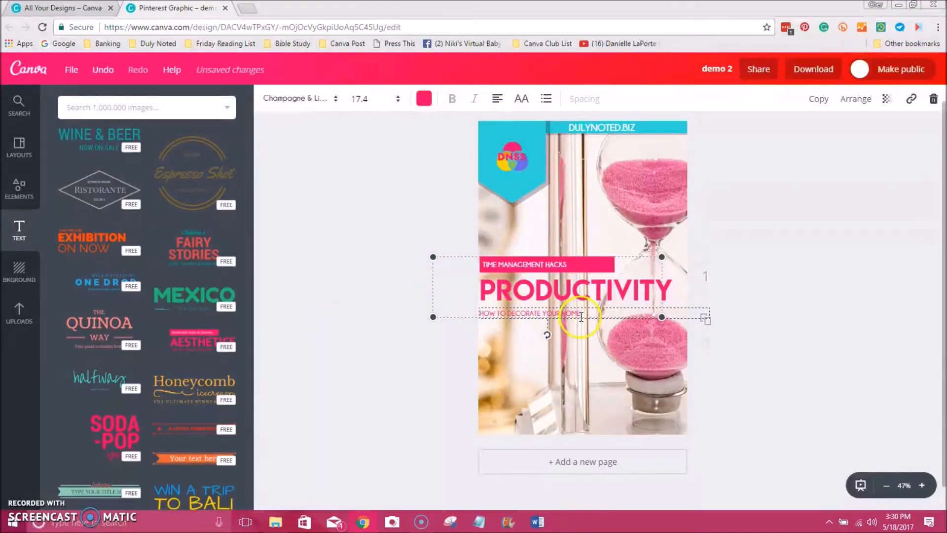
left_click_drag(581, 317, 461, 323)
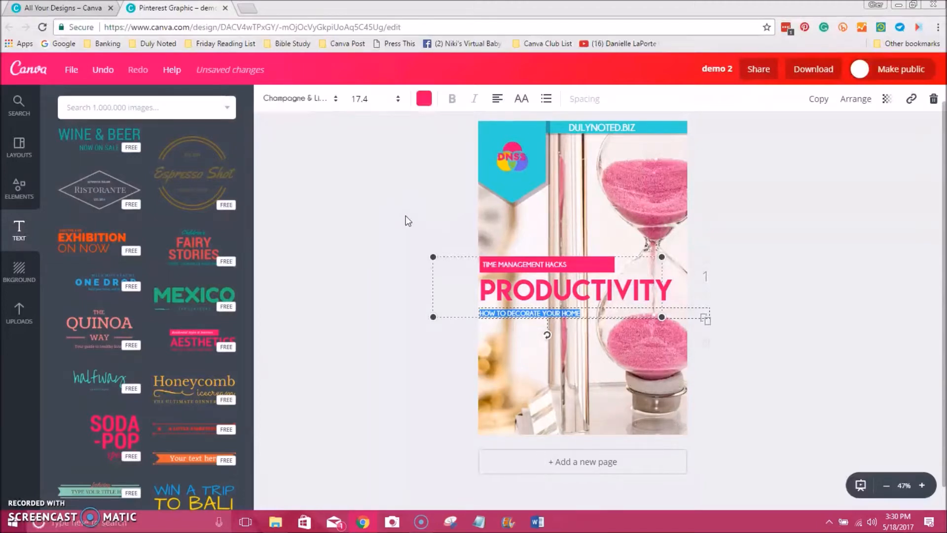
type("TIME I")
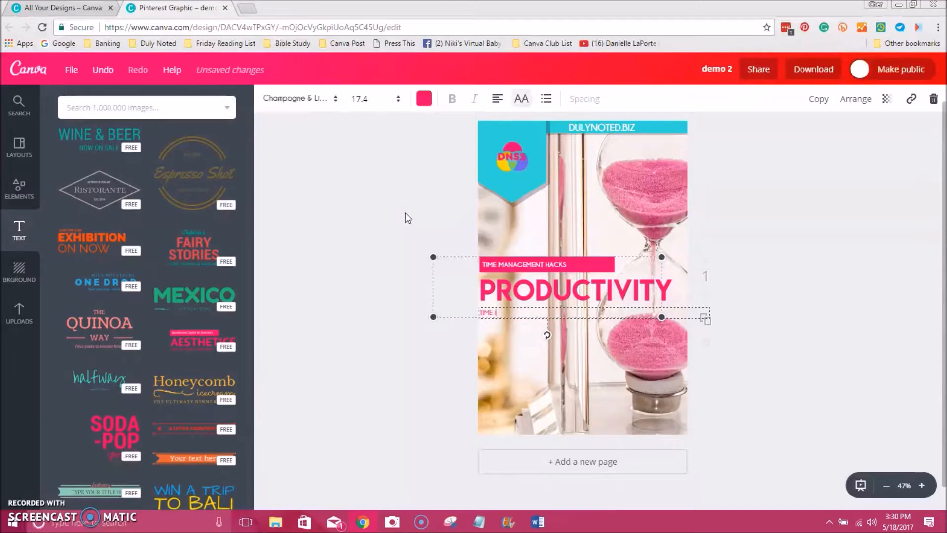
type("S MONEY AND MONEY IS TIME")
left_click(406, 223)
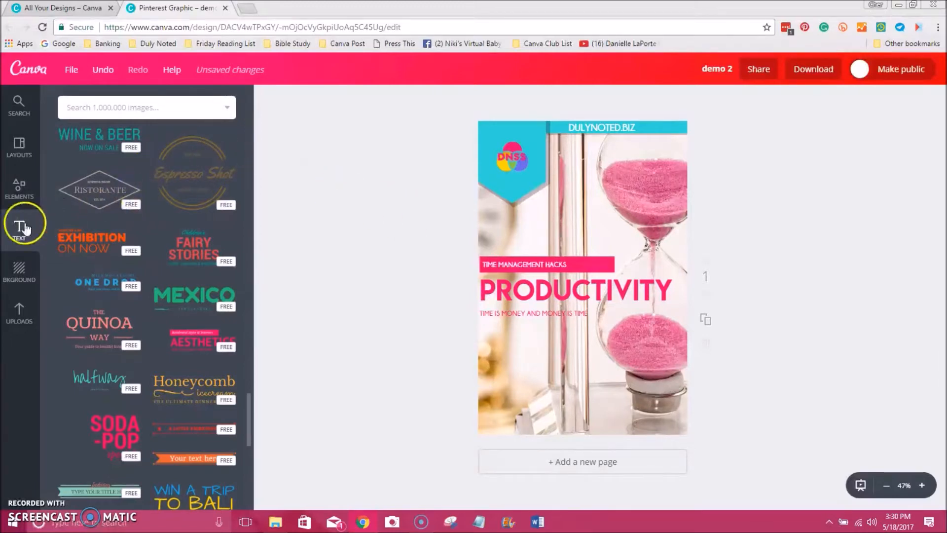
Delete only the hourglass image from the full-page photo frame, keeping the frame element itself.
scroll(345, 237, "up", 1)
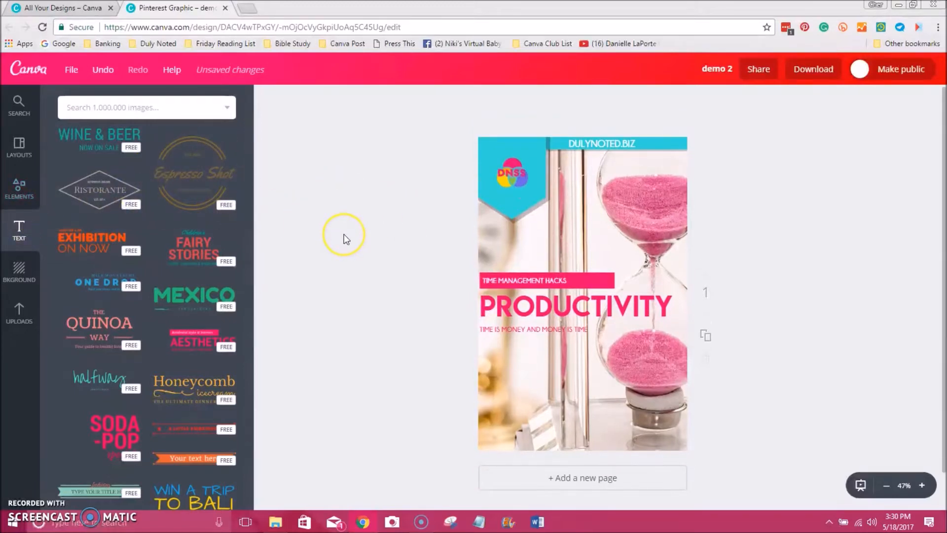
scroll(345, 239, "down", 1)
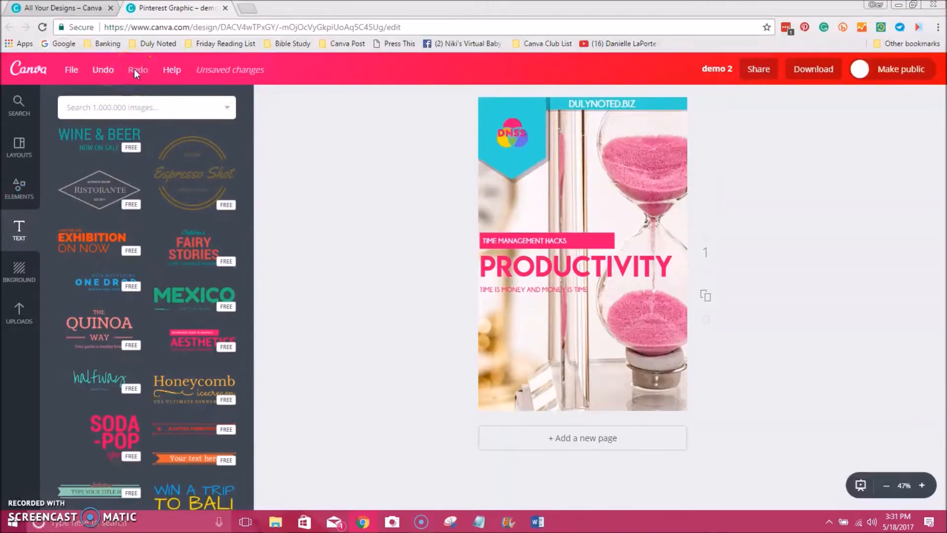
scroll(365, 200, "up", 1)
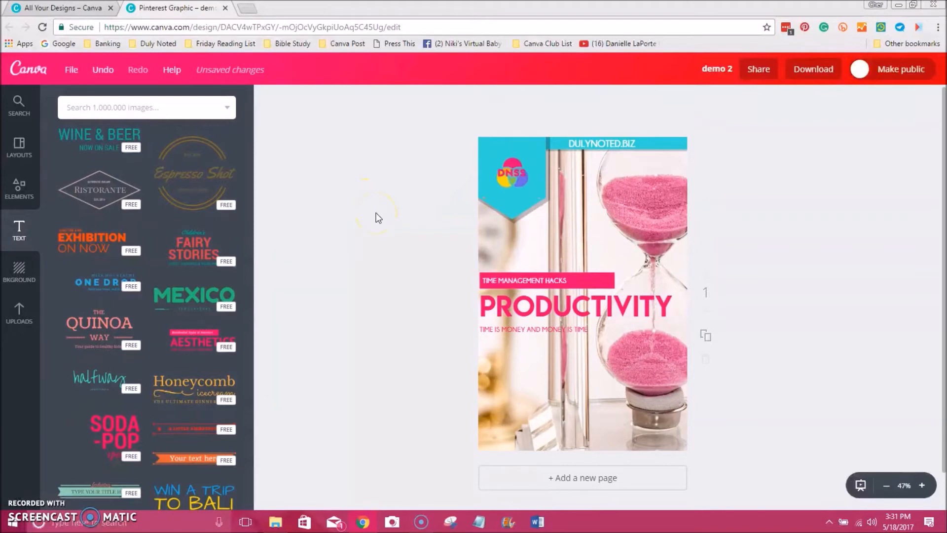
left_click(638, 219)
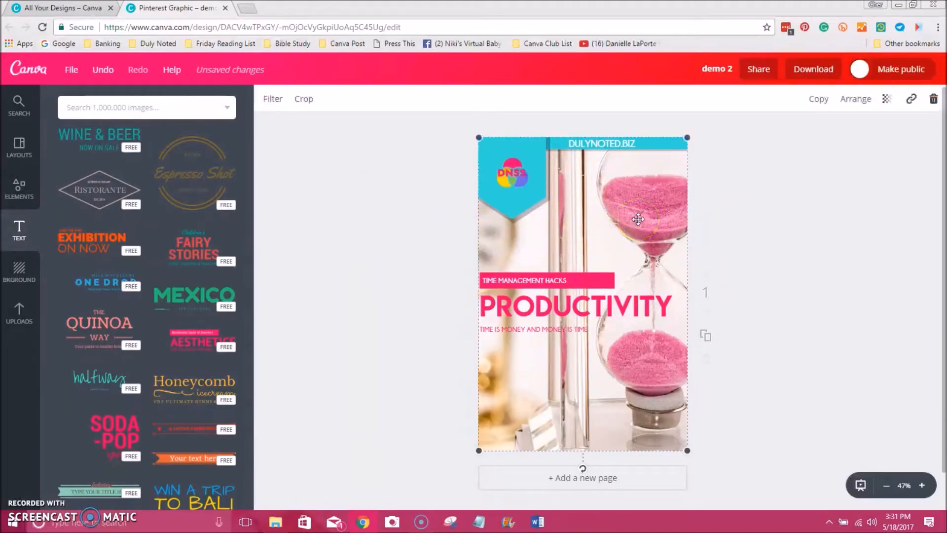
left_click(934, 100)
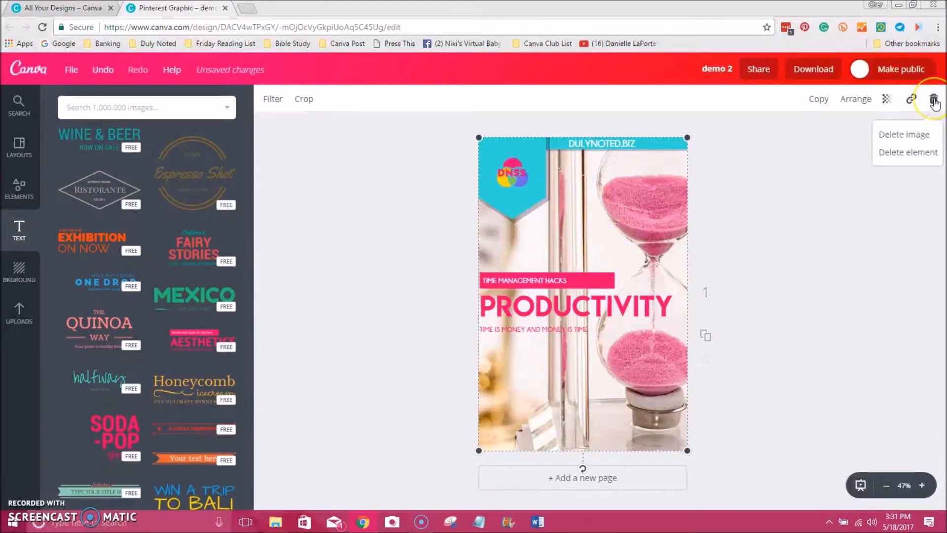
left_click(920, 140)
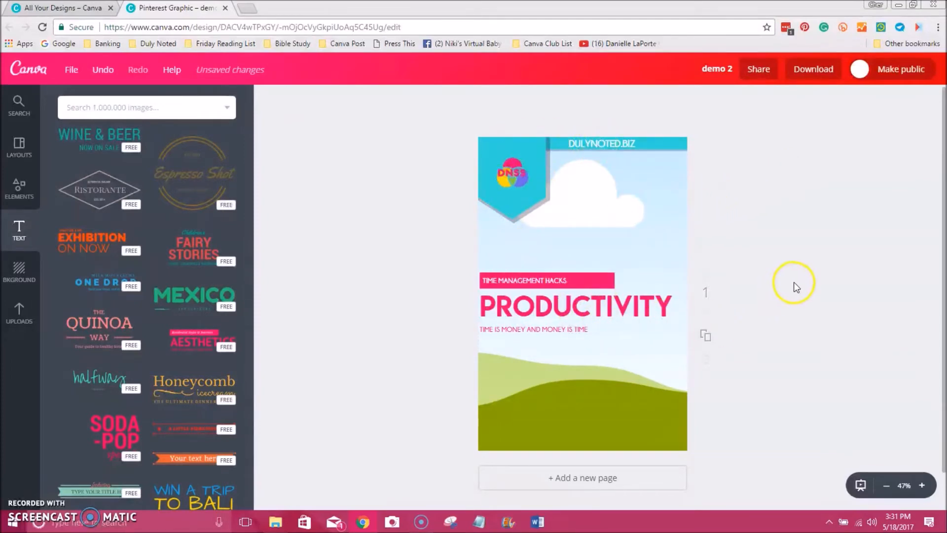
Publish the design as a template with public sharing turned off, and save the changes.
left_click(899, 71)
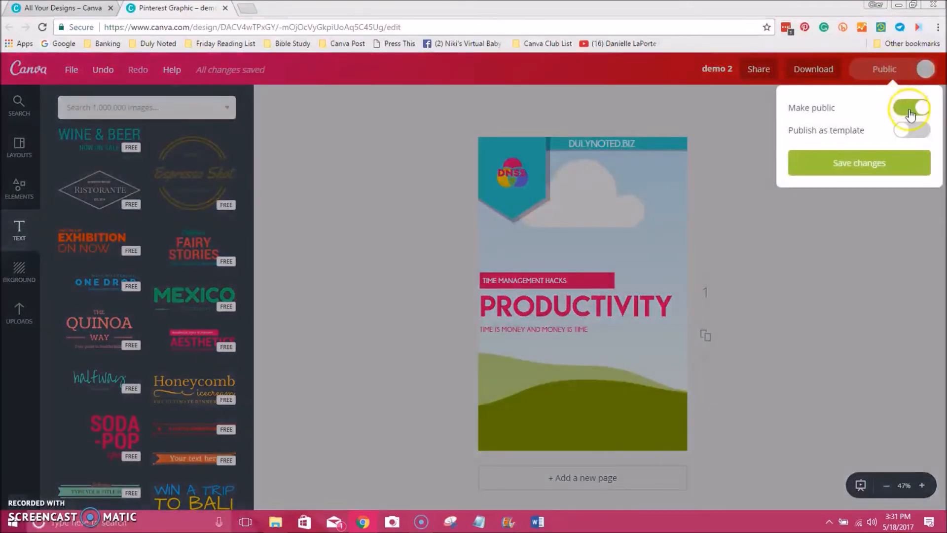
left_click(899, 112)
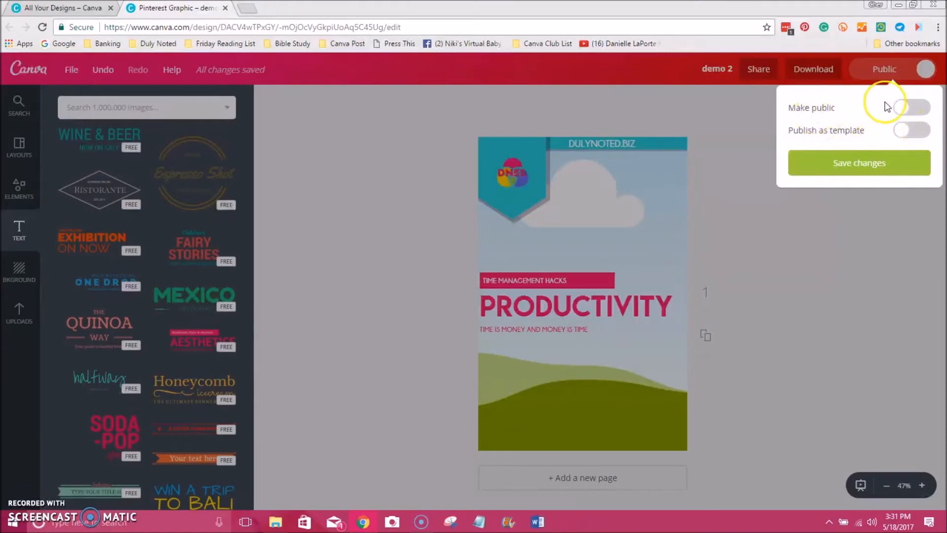
left_click(910, 130)
left_click(864, 162)
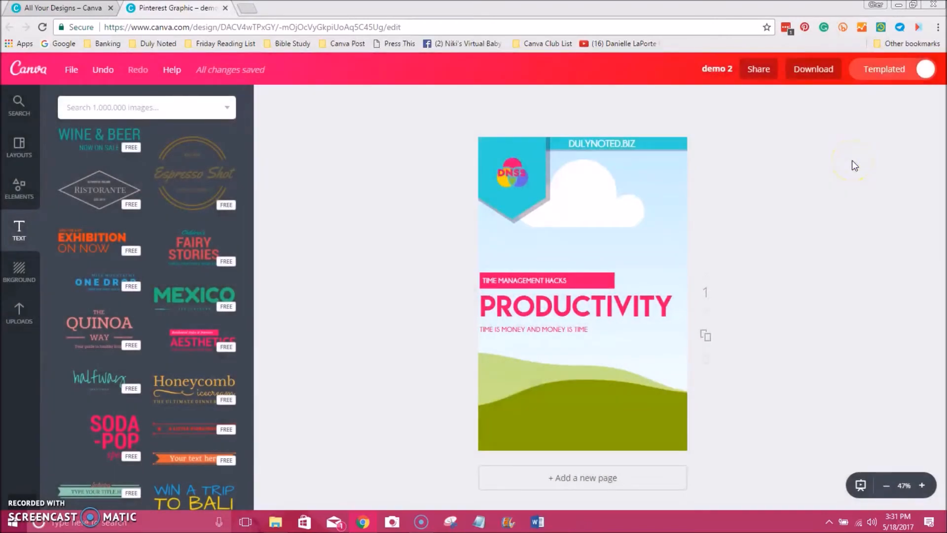
Switch to the designs overview and open the Templates section of the Duly Noted Brand Kit.
left_click(70, 8)
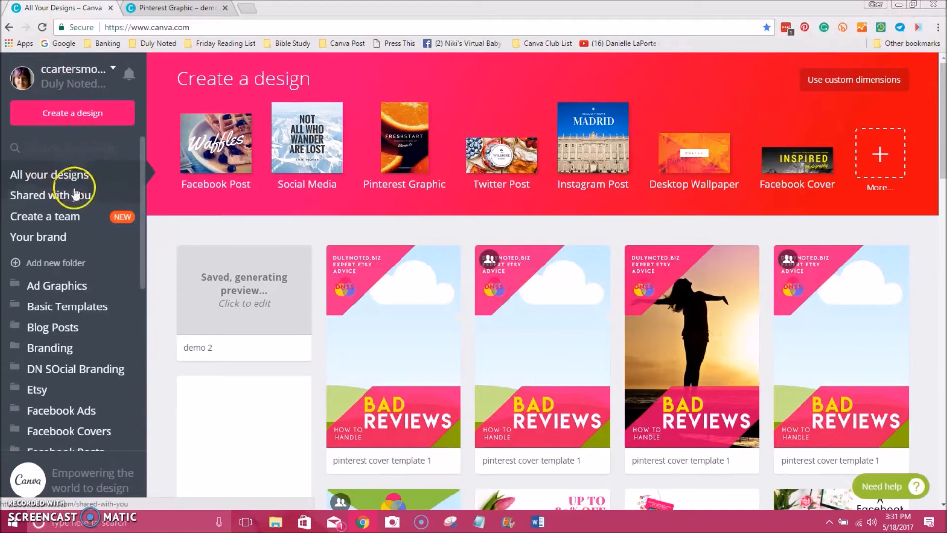
left_click(53, 239)
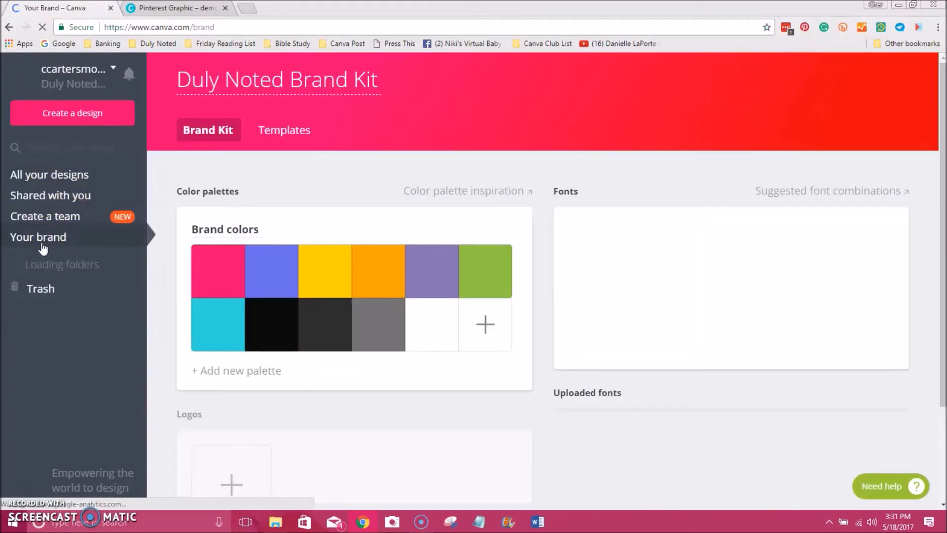
left_click(174, 196)
left_click(282, 130)
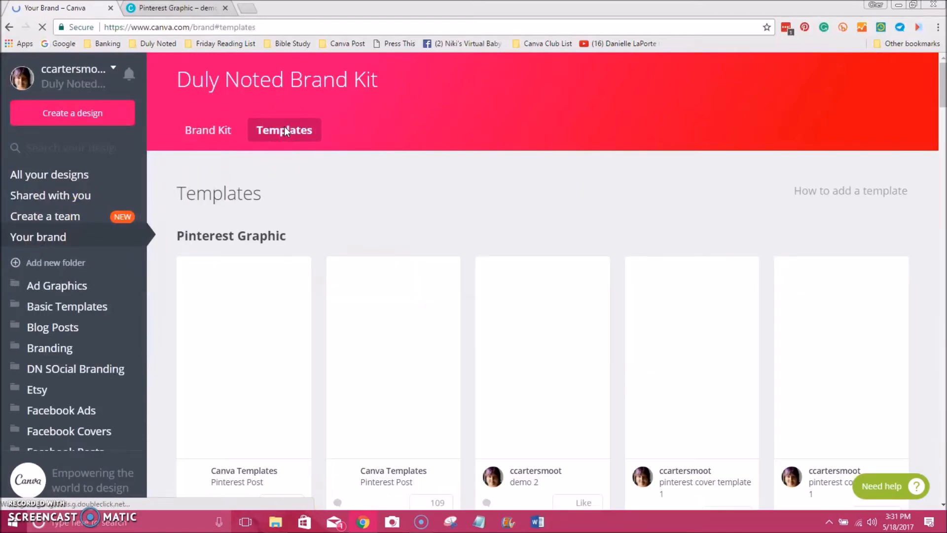
Open the "demo 2" brand template and fill its full-page frame with the uploaded photo of pink notebooks and a gold pen.
left_click(563, 371)
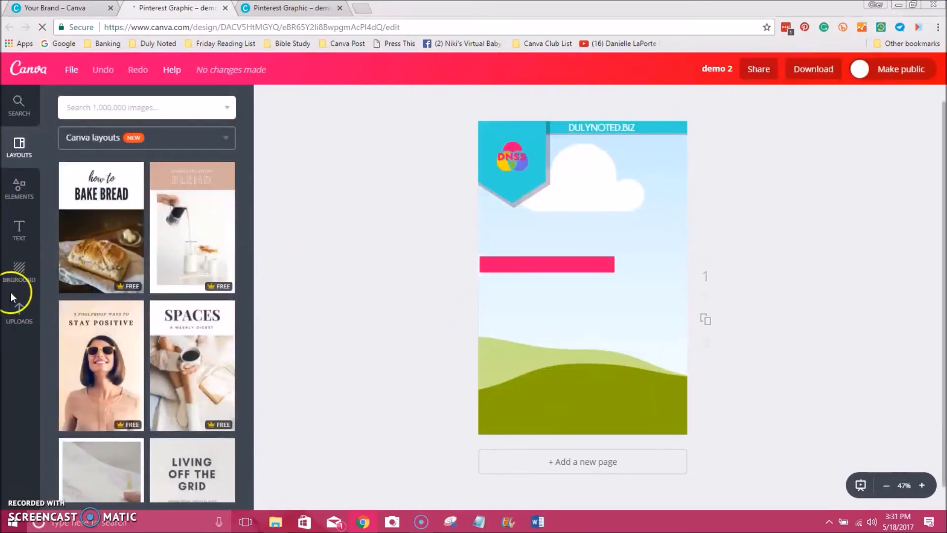
left_click(18, 314)
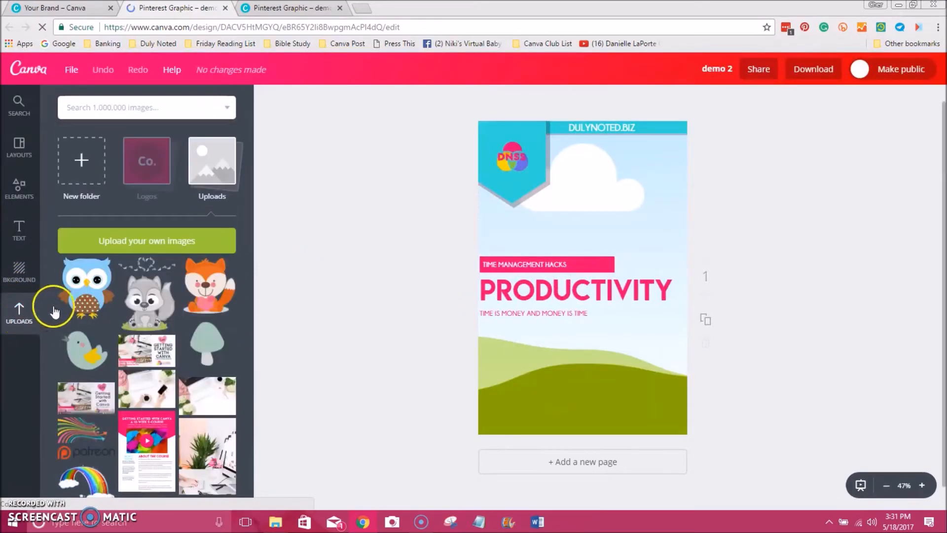
scroll(192, 302, "down", 10)
scroll(191, 302, "down", 8)
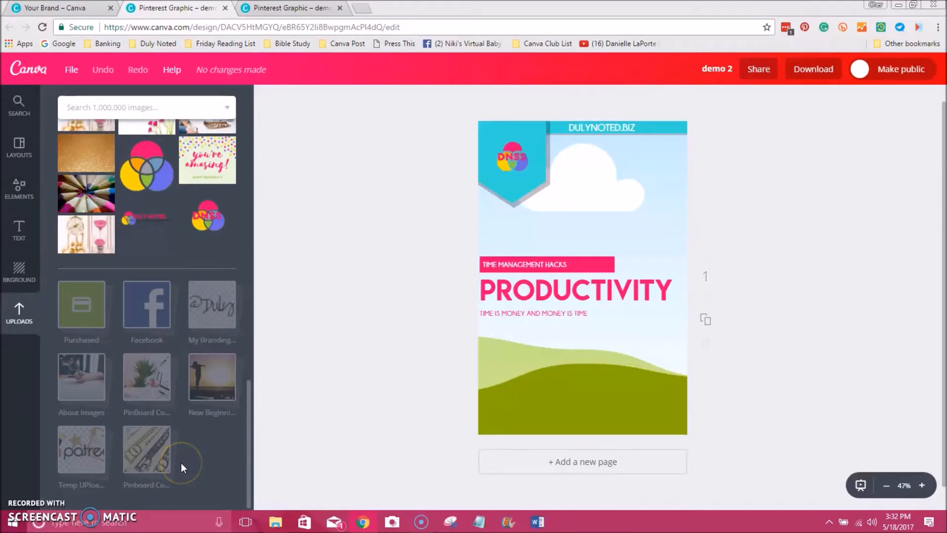
left_click(195, 421)
scroll(195, 421, "up", 1)
scroll(196, 424, "up", 5)
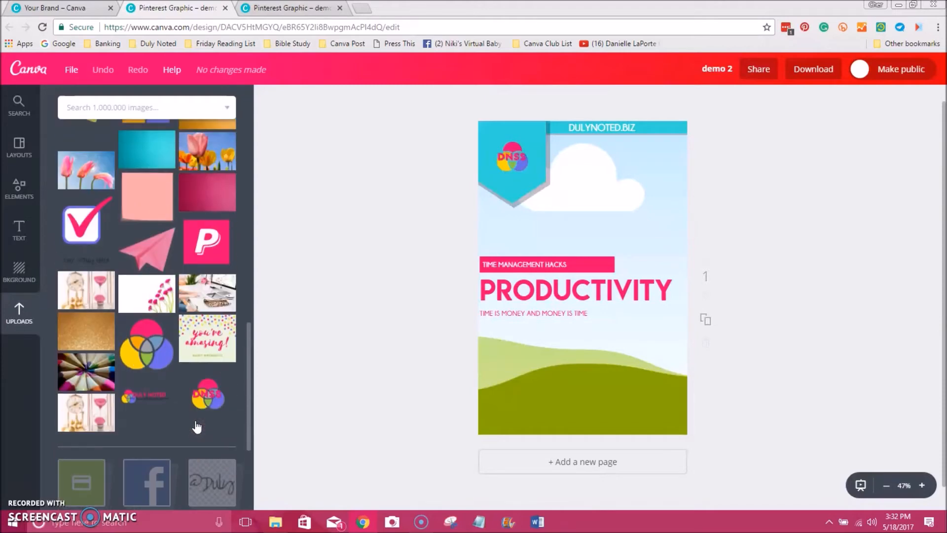
scroll(195, 424, "up", 10)
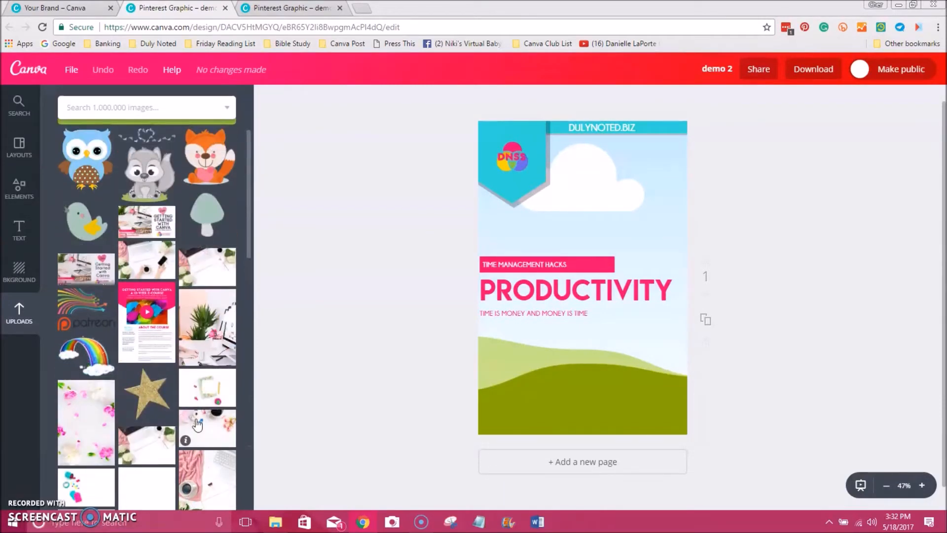
scroll(197, 424, "down", 4)
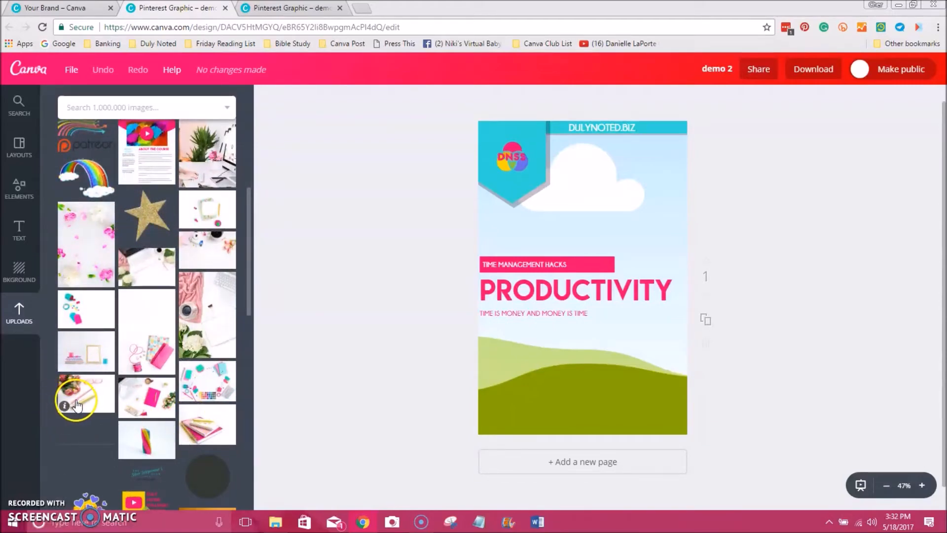
left_click_drag(207, 424, 521, 328)
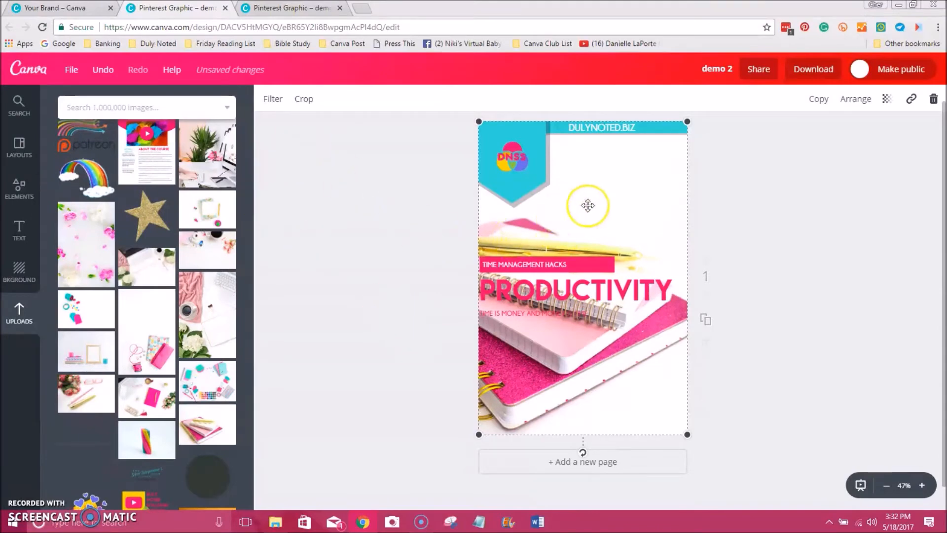
Reposition the notebook photo inside its frame so more of the gold spiral binding shows, and apply the crop.
double_click(627, 207)
mouse_move(624, 207)
left_mouse_down()
mouse_move(569, 215)
mouse_move(623, 214)
left_mouse_up()
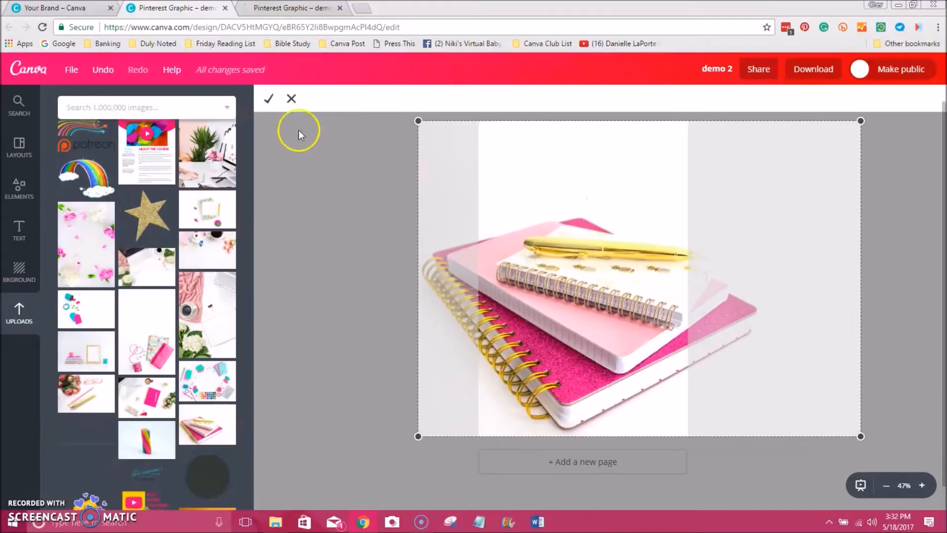
left_click(268, 98)
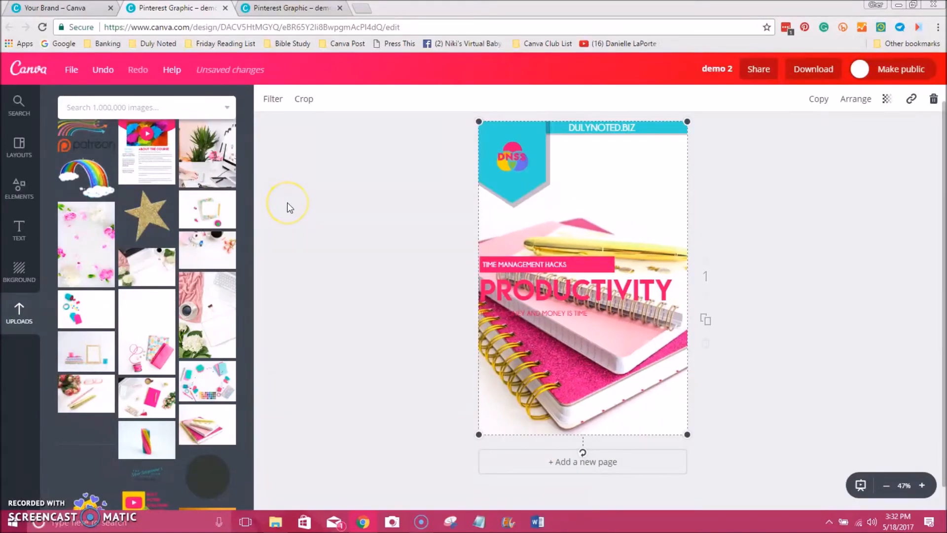
left_click(344, 290)
Replace the "TIME MANAGEMENT HACKS" label text with "MY LATEST ADDICTION".
left_click(532, 265)
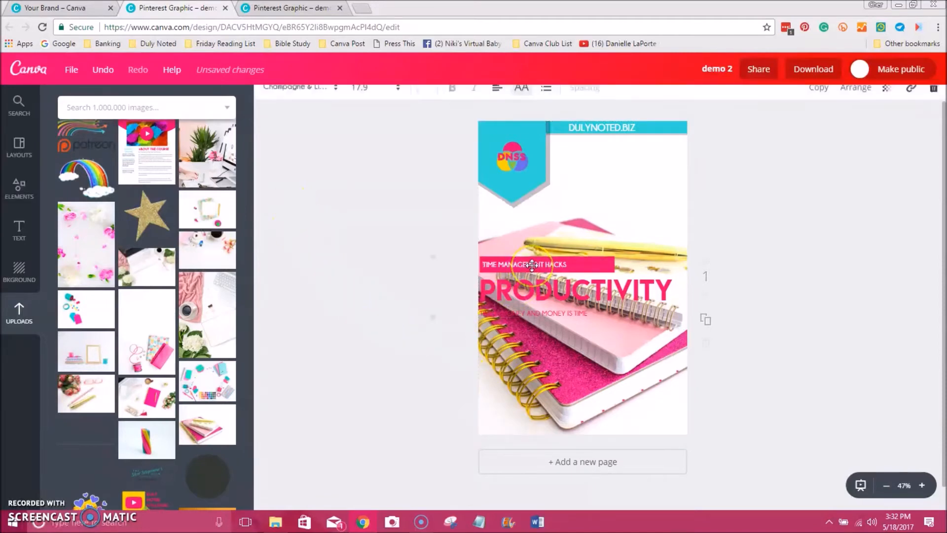
double_click(554, 262)
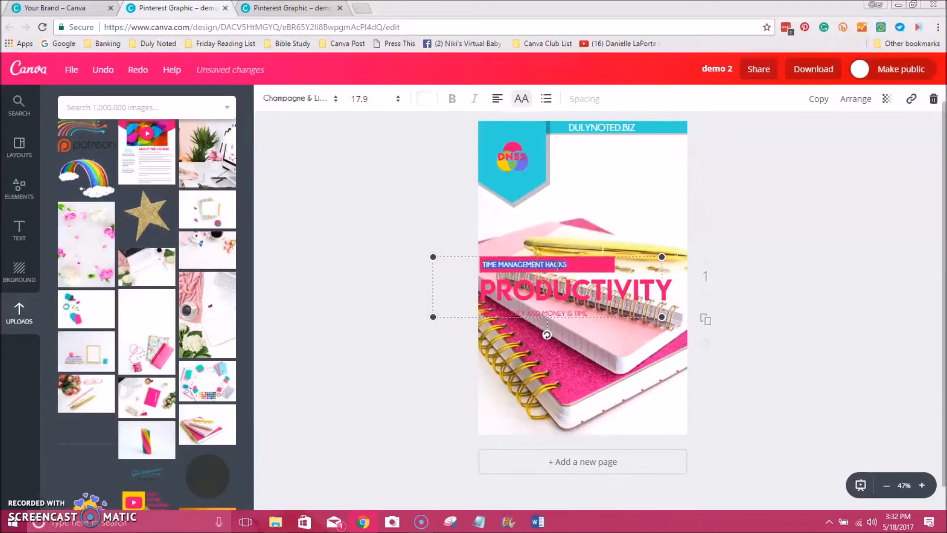
type("BULLET JOURNALINT")
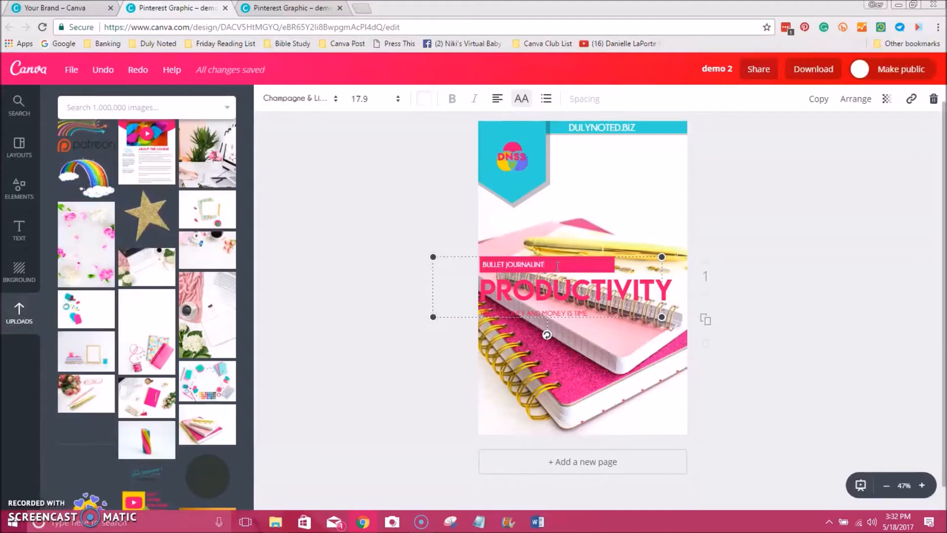
left_click_drag(557, 267, 463, 288)
type("MY LATEST ADDICTION")
left_click(437, 247)
Replace the large "PRODUCTIVITY" title with "BULLET JOURNALING".
left_click(517, 284)
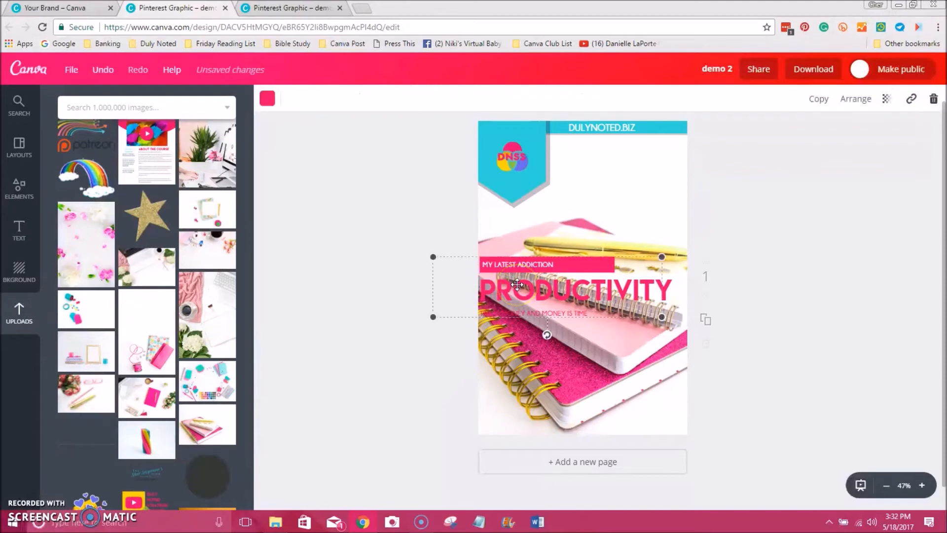
double_click(510, 289)
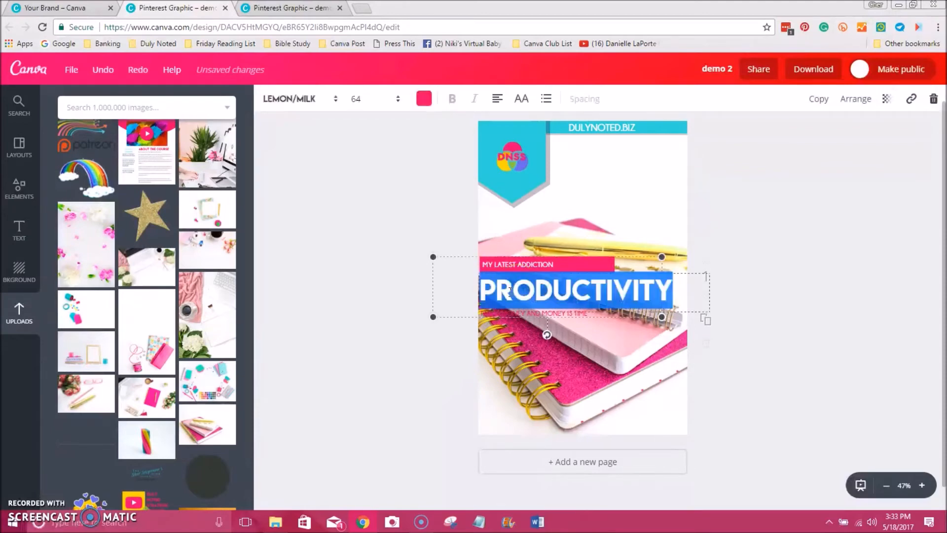
type("BULLET JO")
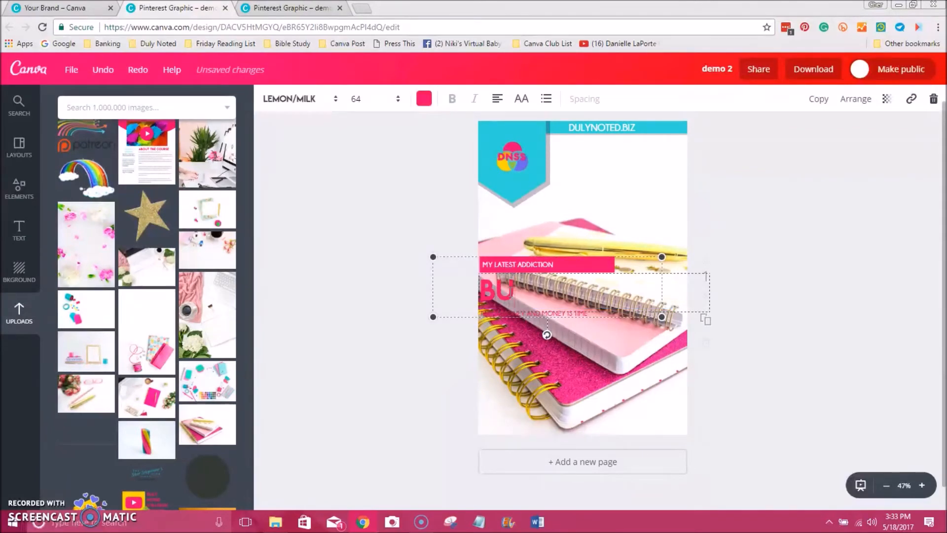
type("ALING")
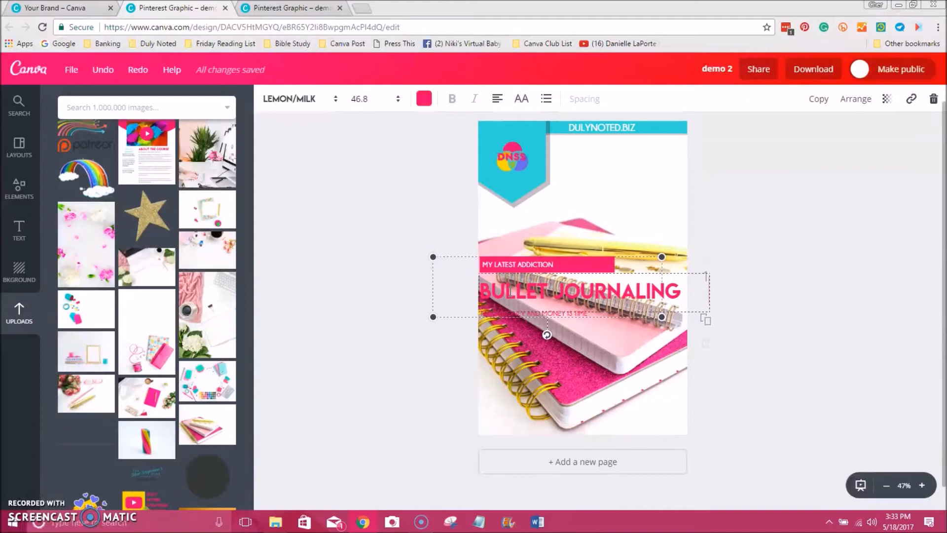
left_click(681, 249)
Replace the "TIME IS MONEY AND MONEY IS TIME" subtitle with "MASTERING YOUR DAY LIKE A BOSS".
left_click(515, 313)
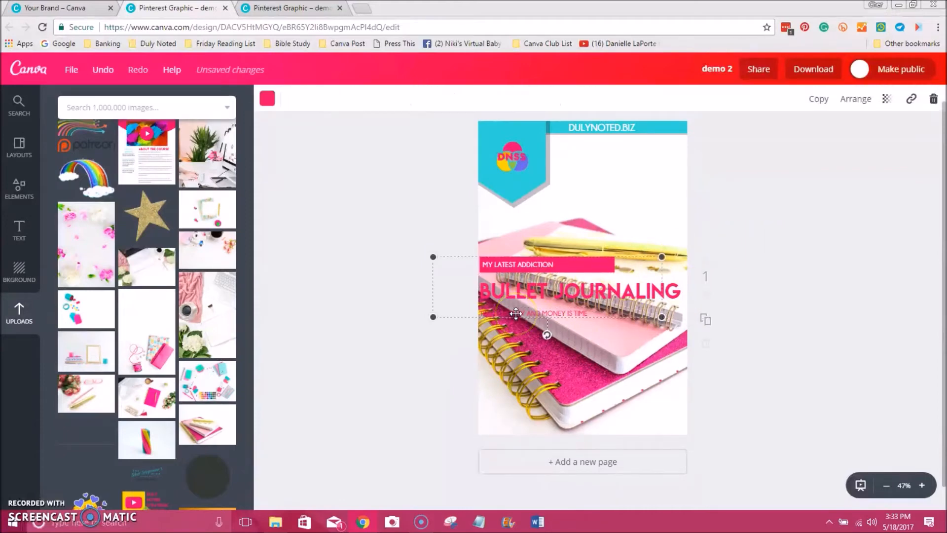
double_click(515, 313)
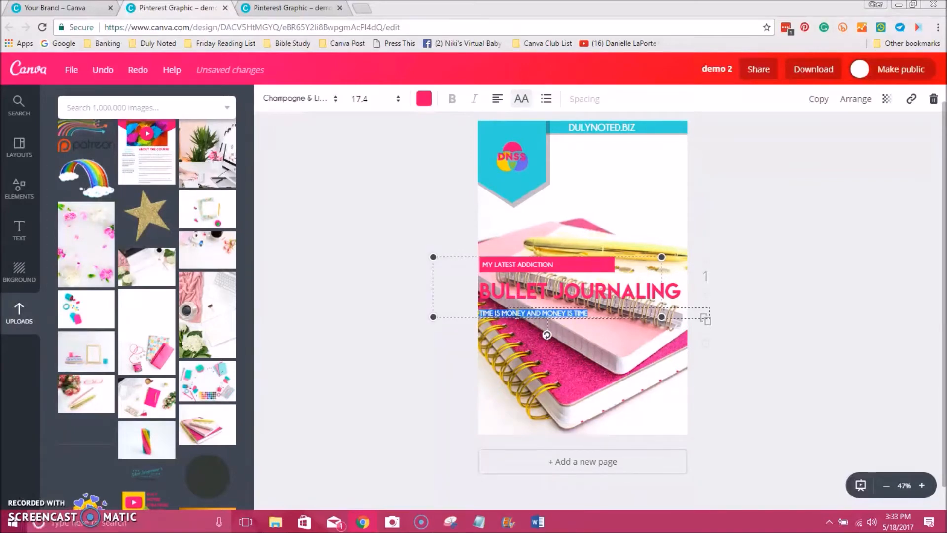
key("BackSpace")
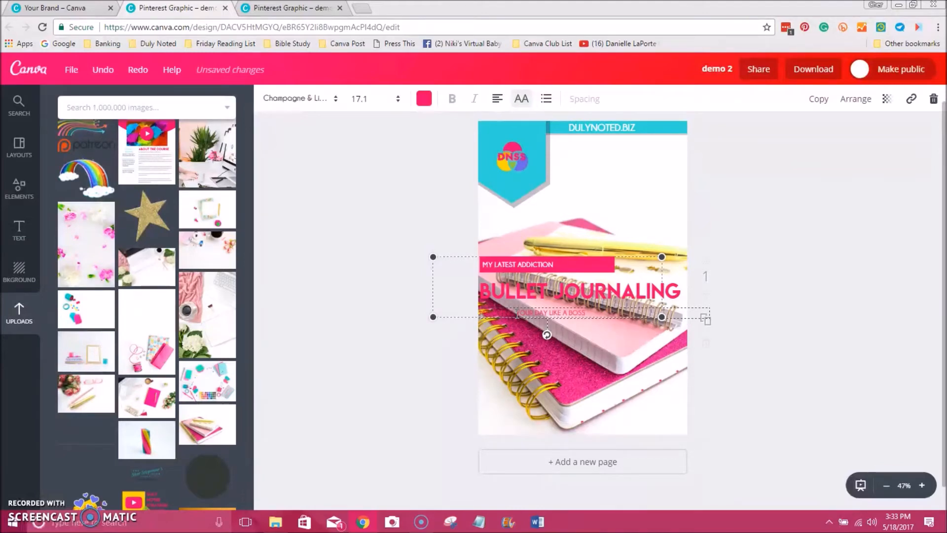
left_click(768, 287)
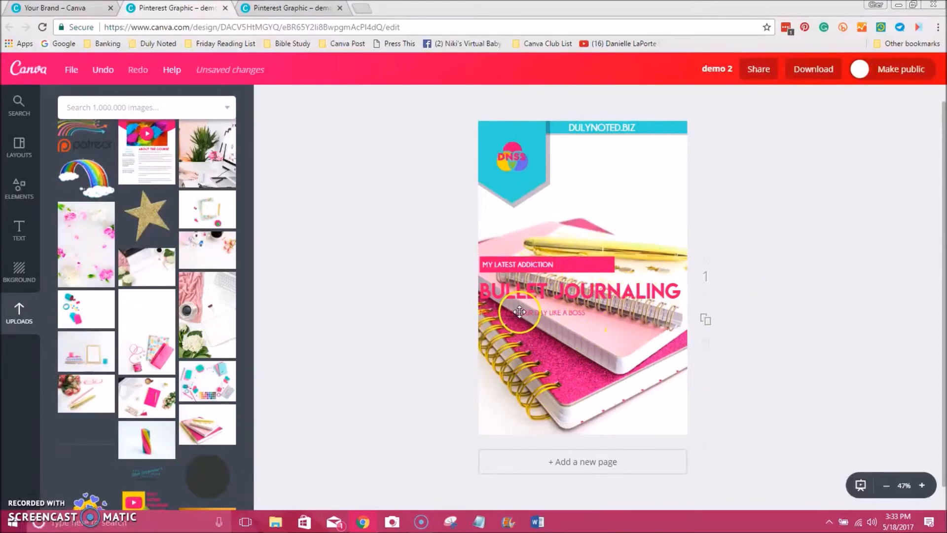
Recolour the subtitle and the "BULLET JOURNALING" title in the turquoise brand colour.
left_click(558, 312)
left_click(557, 312)
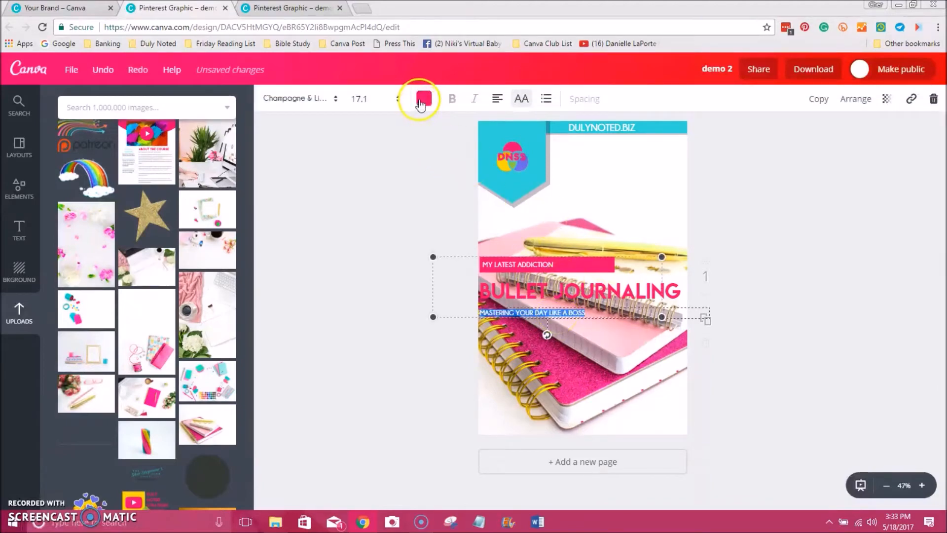
left_click(423, 100)
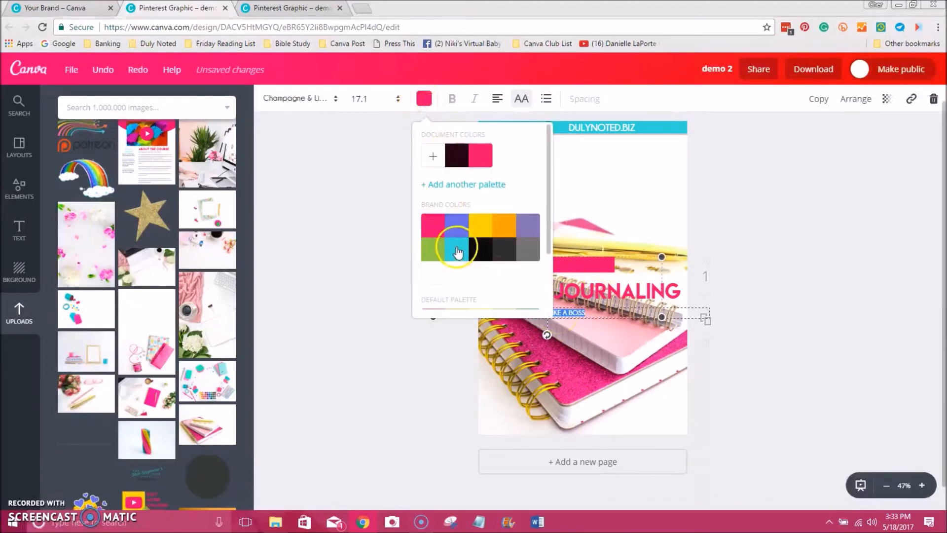
left_click(393, 254)
left_click(563, 286)
left_click(562, 286)
left_click(422, 100)
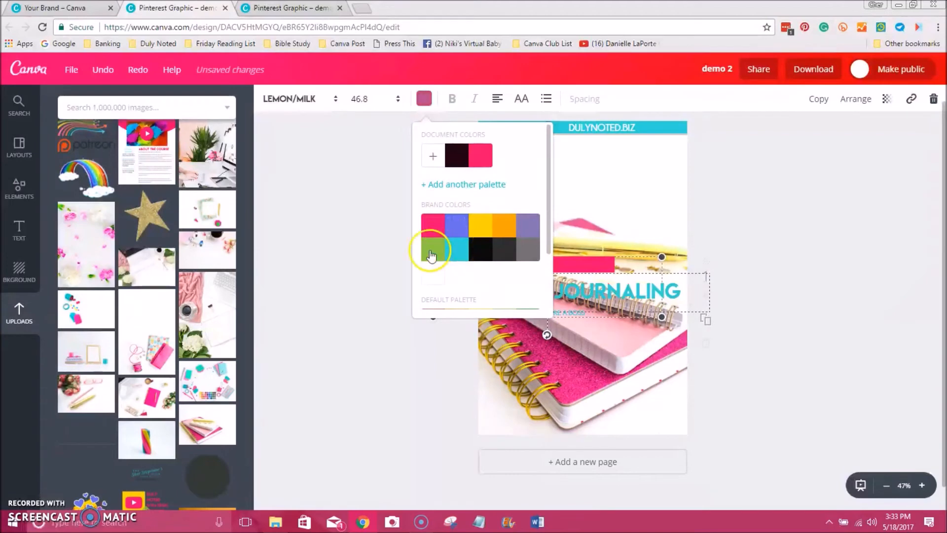
left_click(437, 250)
Recolour the bar behind "MY LATEST ADDICTION" in the turquoise brand colour and move the whole title group down to the graphic's lower edge.
left_click(535, 264)
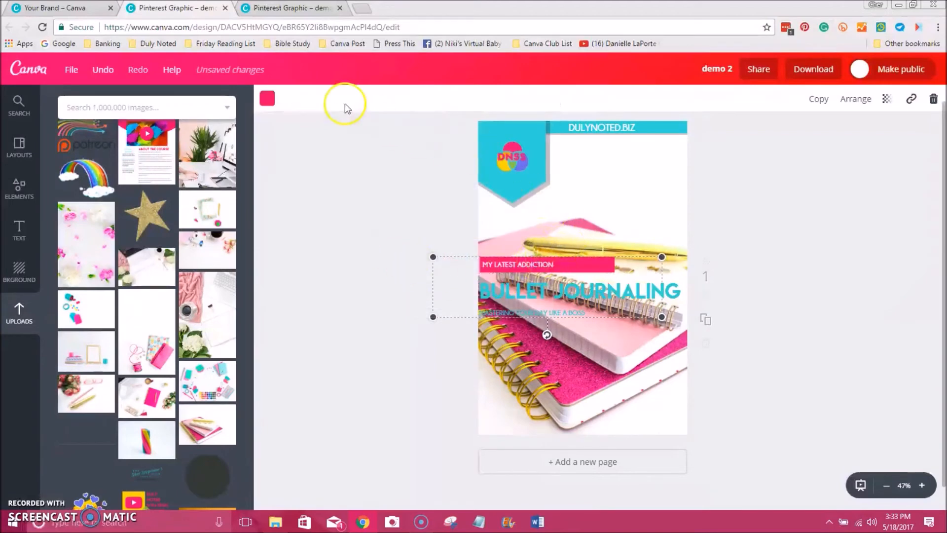
left_click(267, 99)
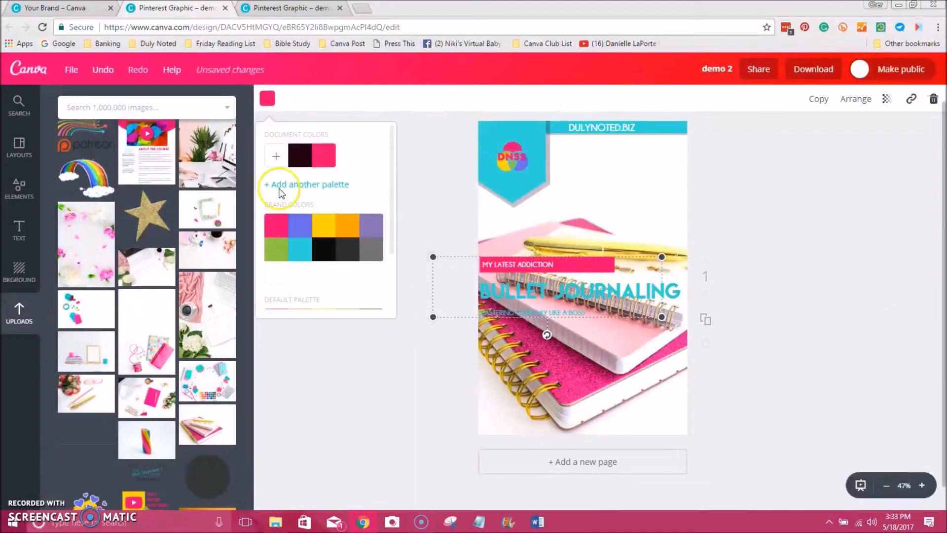
left_click(301, 252)
left_click(355, 325)
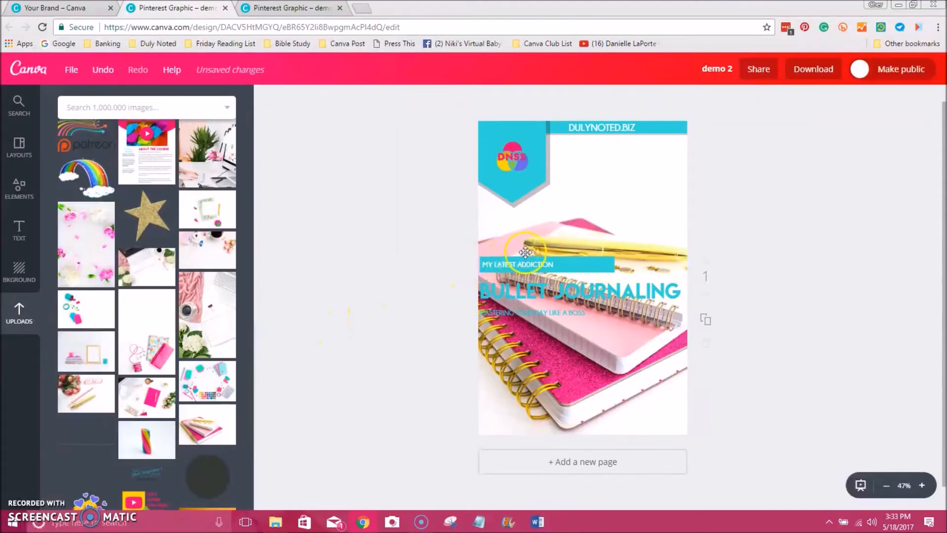
left_click_drag(528, 270, 530, 377)
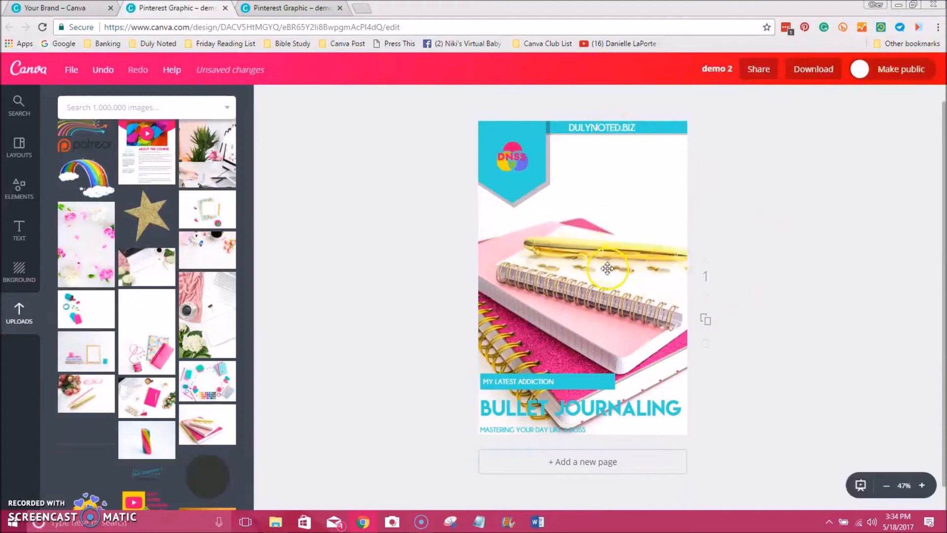
Rename the design as "bullet journal cover".
left_click(714, 70)
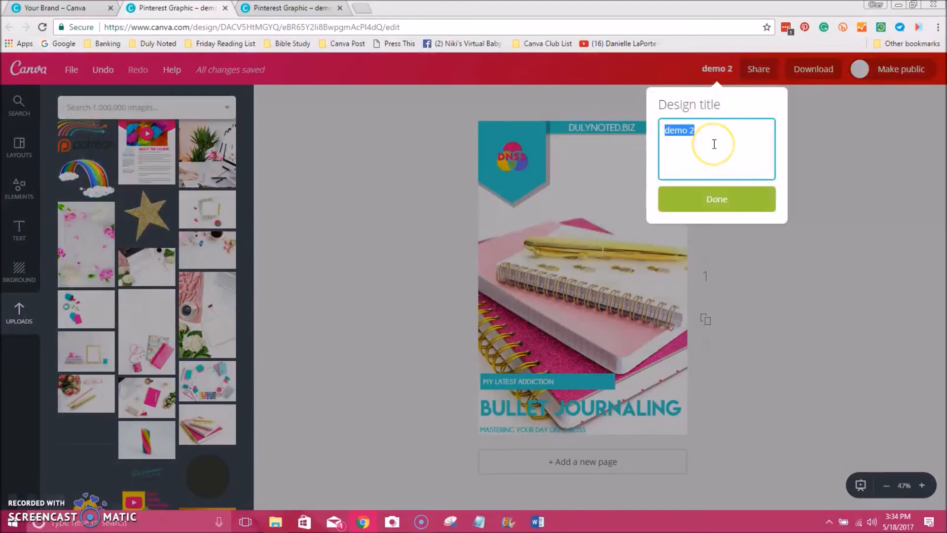
type("bullet journal")
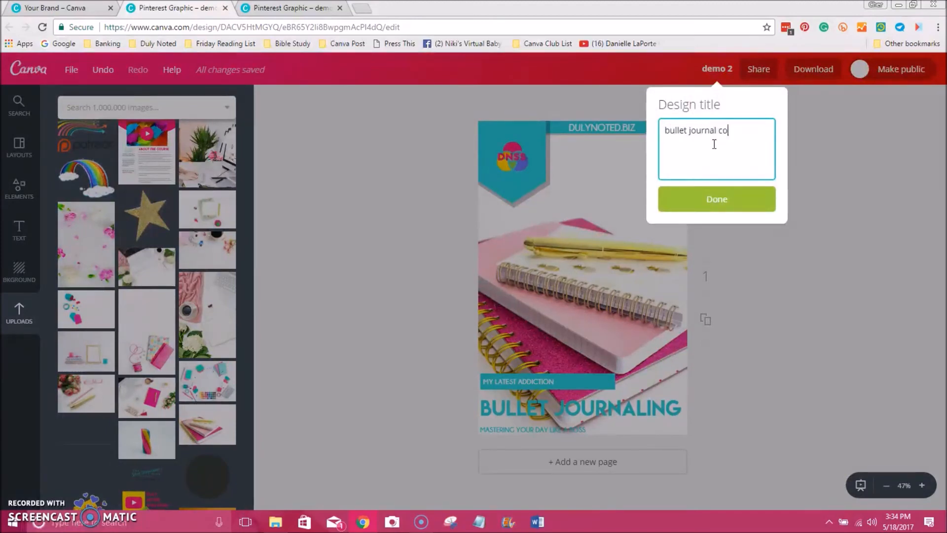
left_click(719, 198)
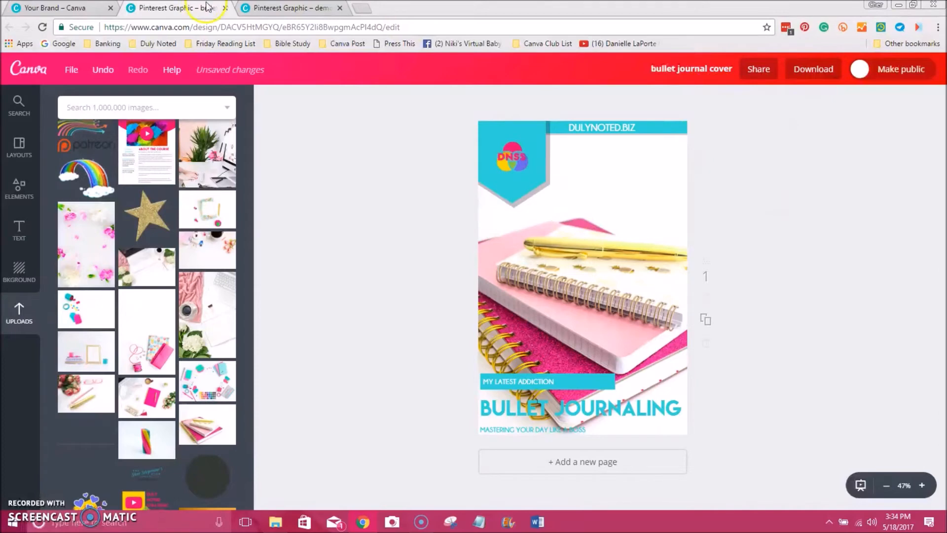
Close the original demo 2 design, return to the Brand Kit templates page and reload it.
left_click(276, 8)
left_click(340, 8)
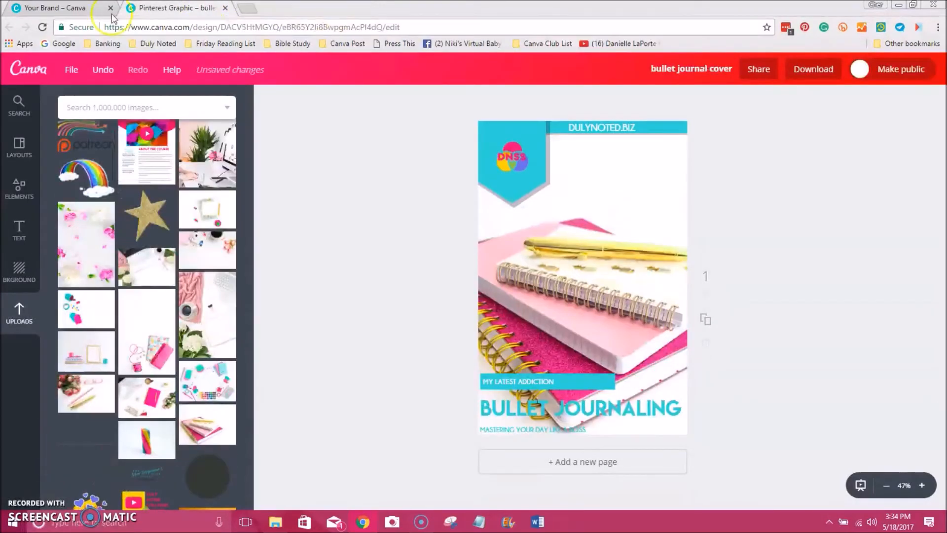
left_click(59, 11)
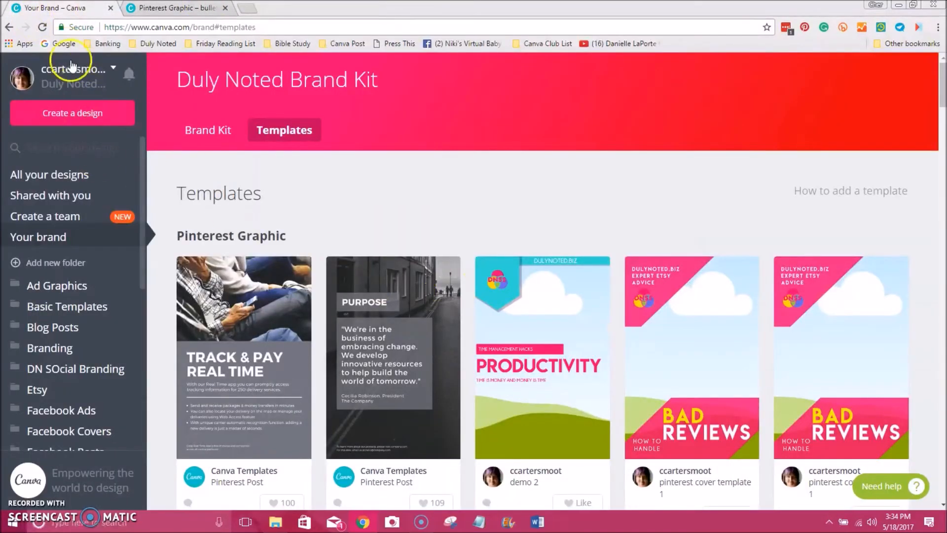
left_click(42, 27)
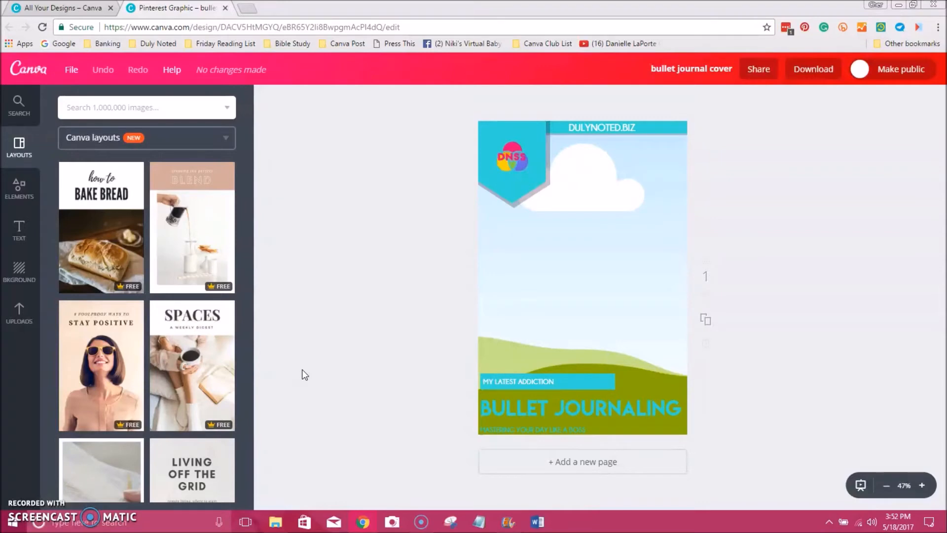
Delete the full-page landscape image frame behind the header and title elements.
mouse_move(461, 313)
left_mouse_down()
mouse_move(507, 131)
mouse_move(494, 121)
left_mouse_up()
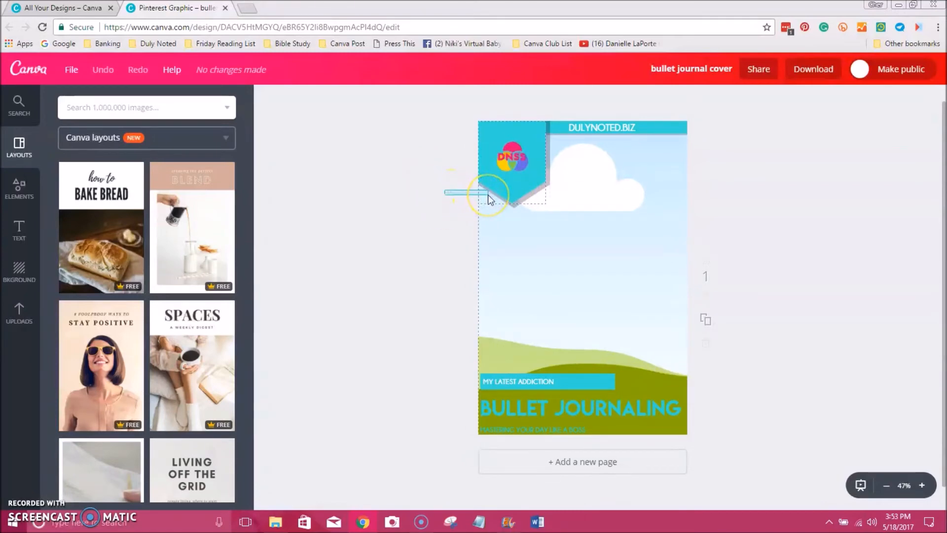
left_click(433, 148)
left_click_drag(486, 127, 494, 138)
left_click(638, 171)
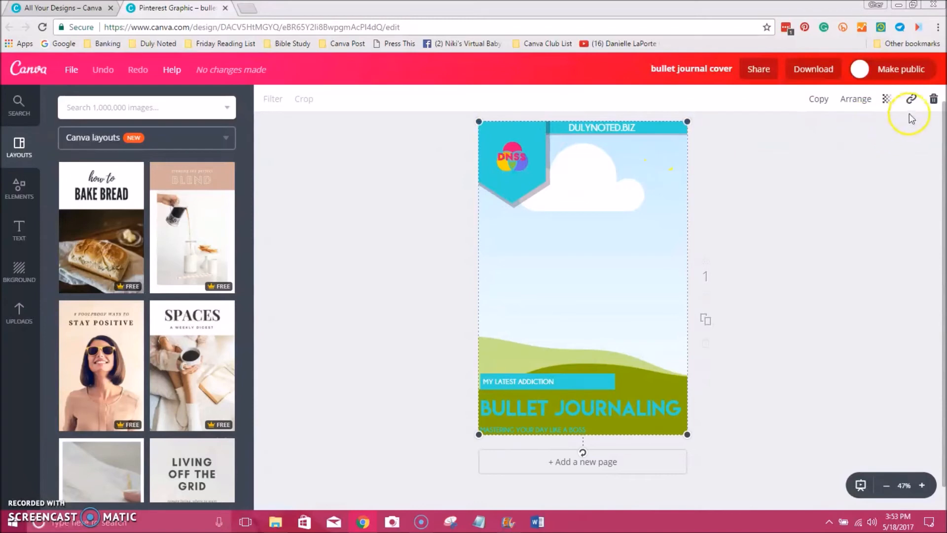
left_click(933, 99)
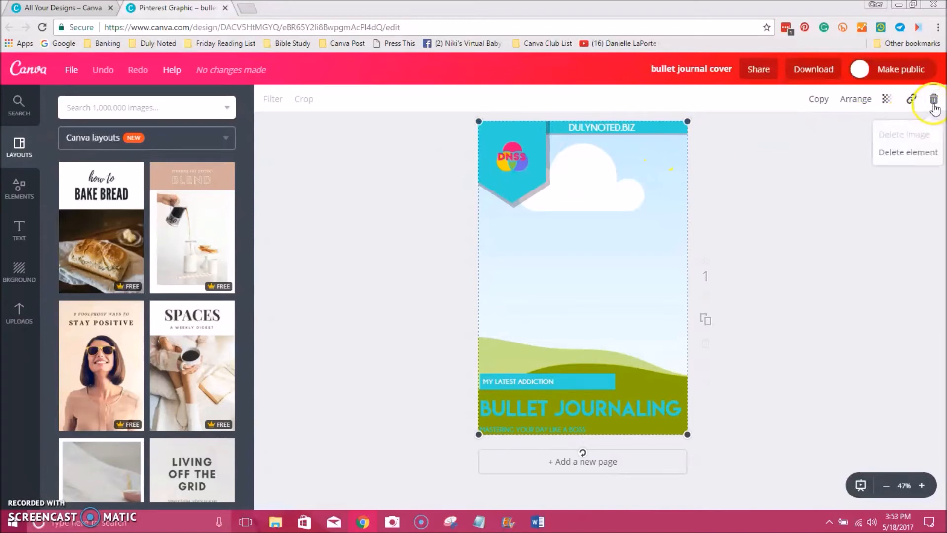
left_click(903, 153)
Select the logo banner, website text and header bars together and scale them down proportionally.
left_click_drag(709, 111, 476, 206)
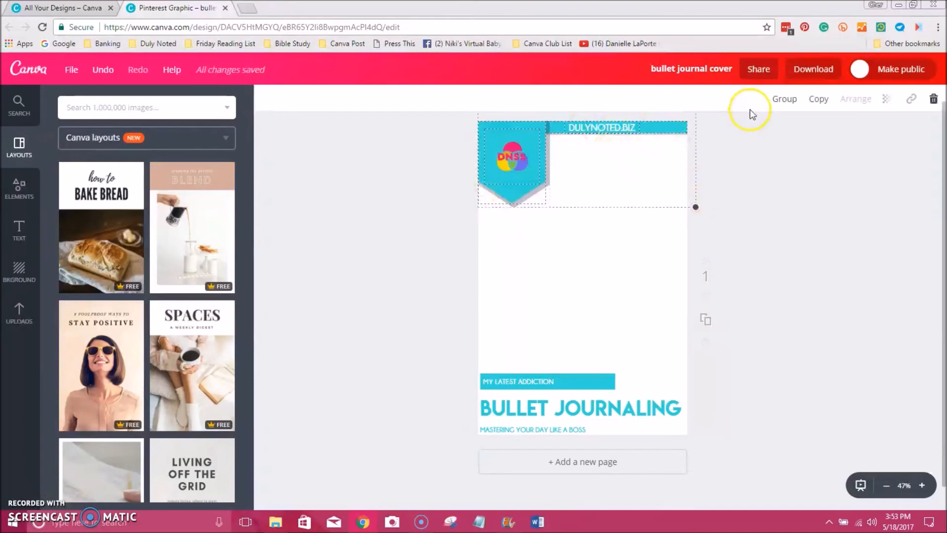
left_click_drag(696, 206, 668, 178)
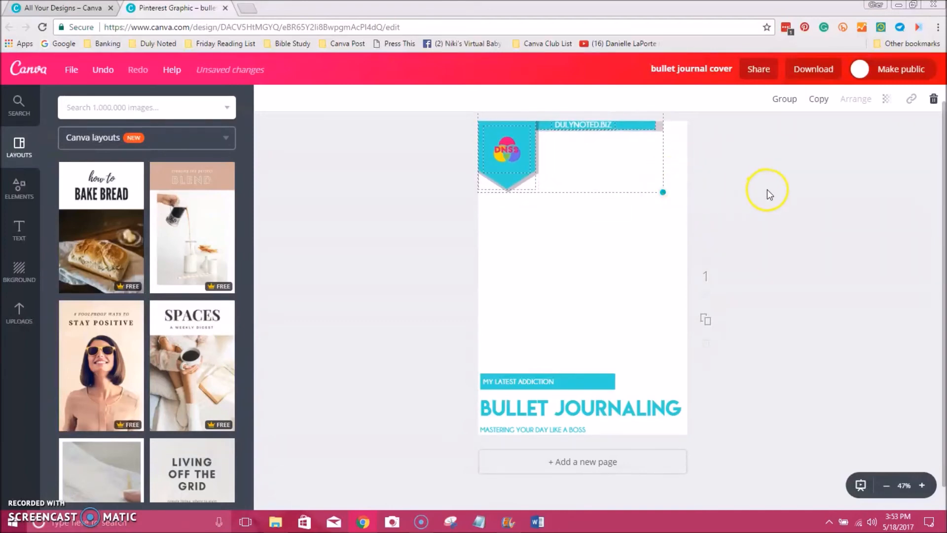
left_click(770, 188)
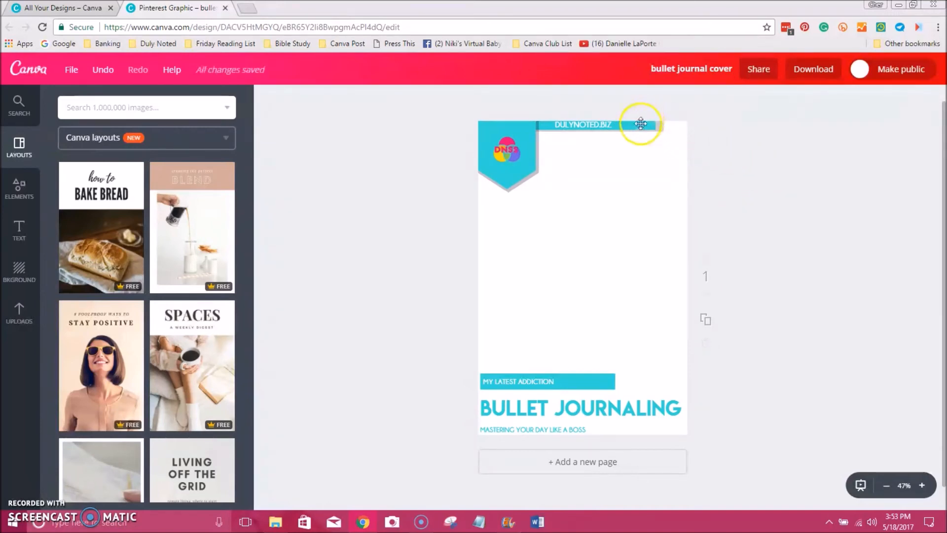
Stretch the turquoise header bar past the page's right edge and send it behind the other elements.
left_click(639, 126)
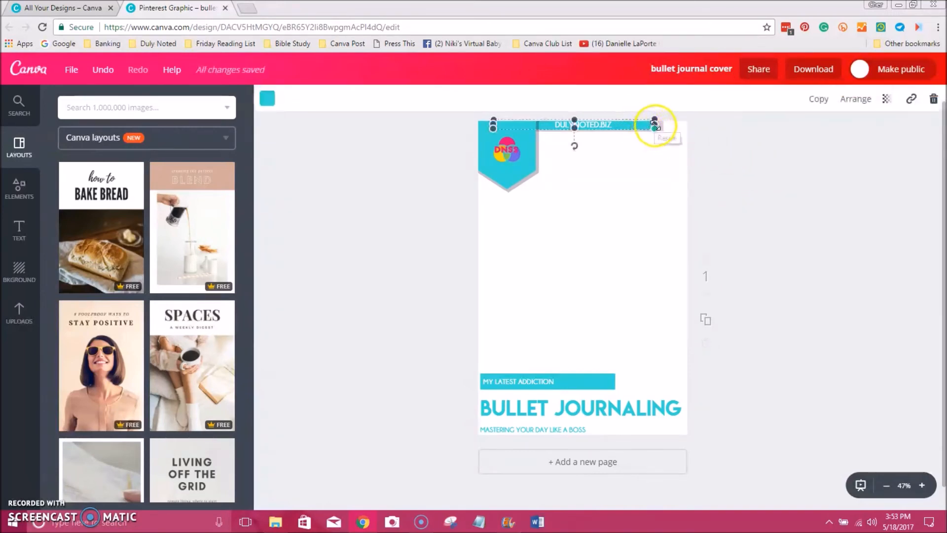
left_click_drag(657, 124, 697, 125)
left_click(841, 109)
left_click(820, 152)
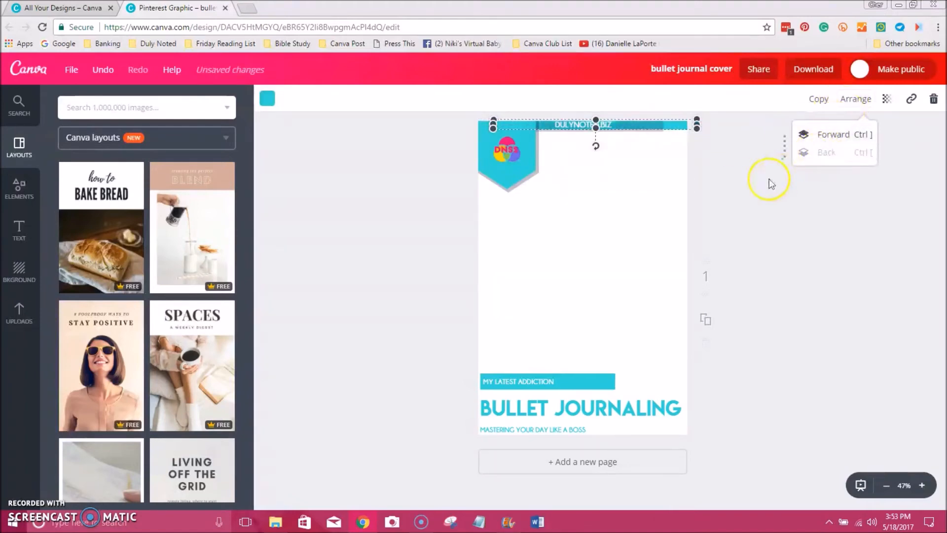
left_click(721, 183)
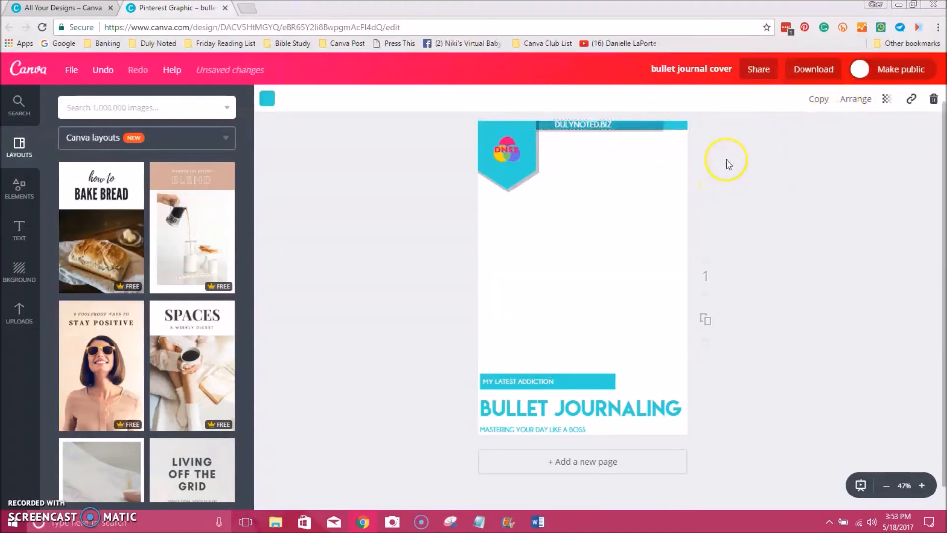
Stretch the dark shadow bar past the page's right edge and send it behind the turquoise header bar.
left_click(633, 124)
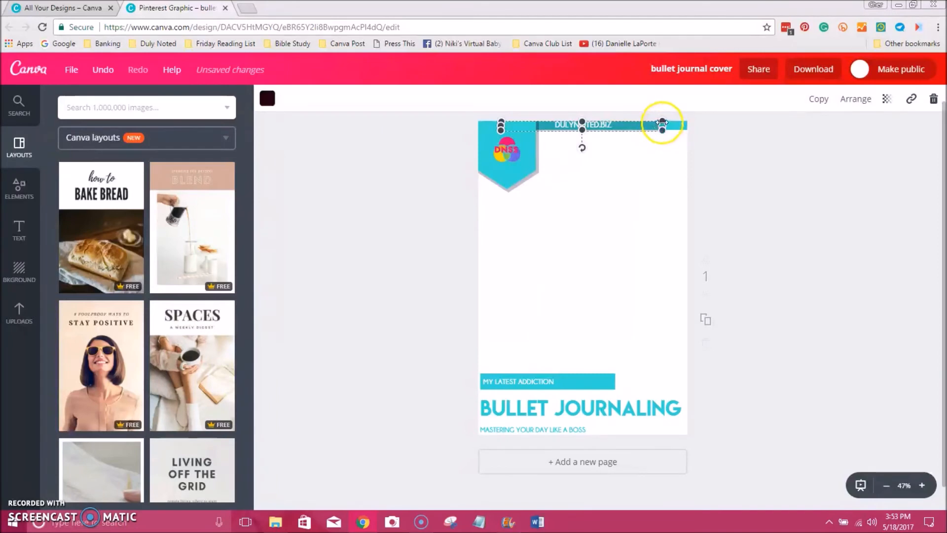
left_click_drag(679, 127, 701, 127)
left_click(848, 99)
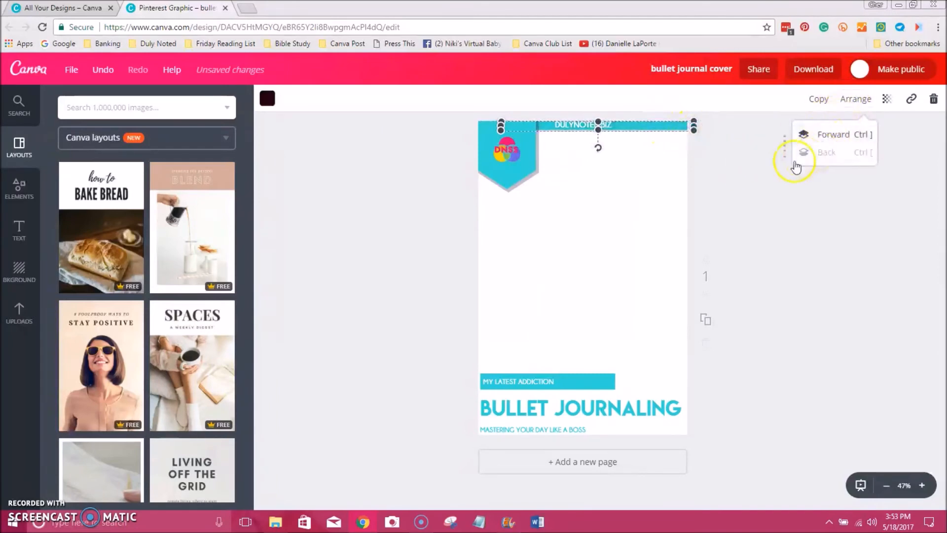
left_click(758, 171)
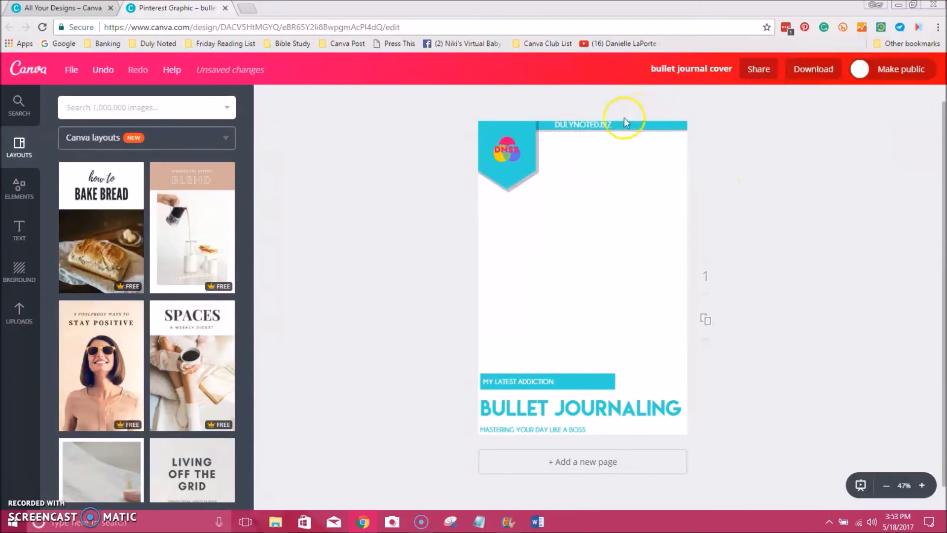
Set the font size of the "DULYNOTED.BIZ" header text to 18.
left_click(596, 126)
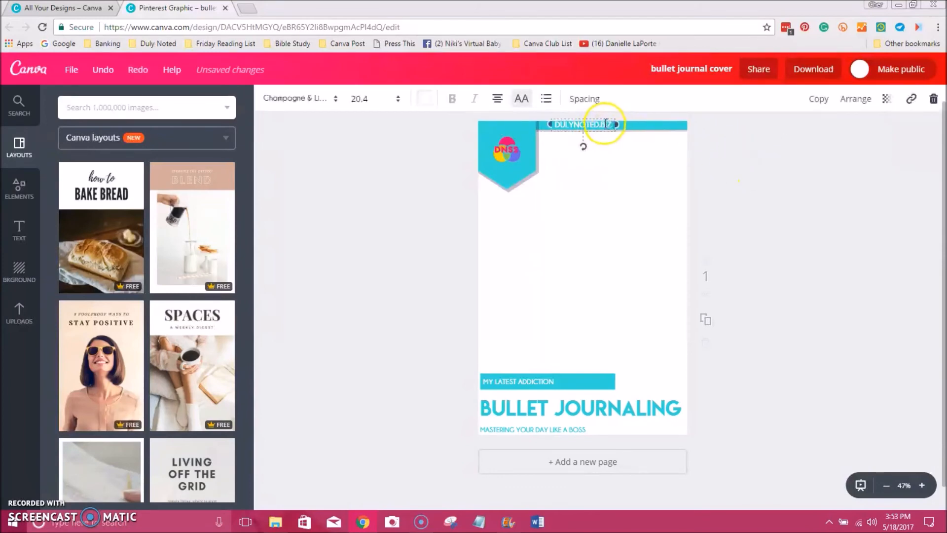
left_click(368, 99)
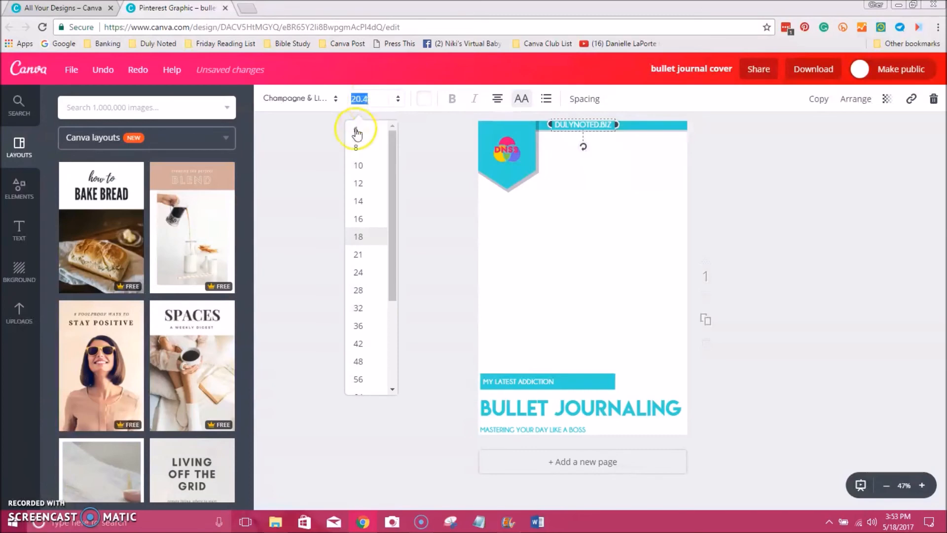
left_click(363, 236)
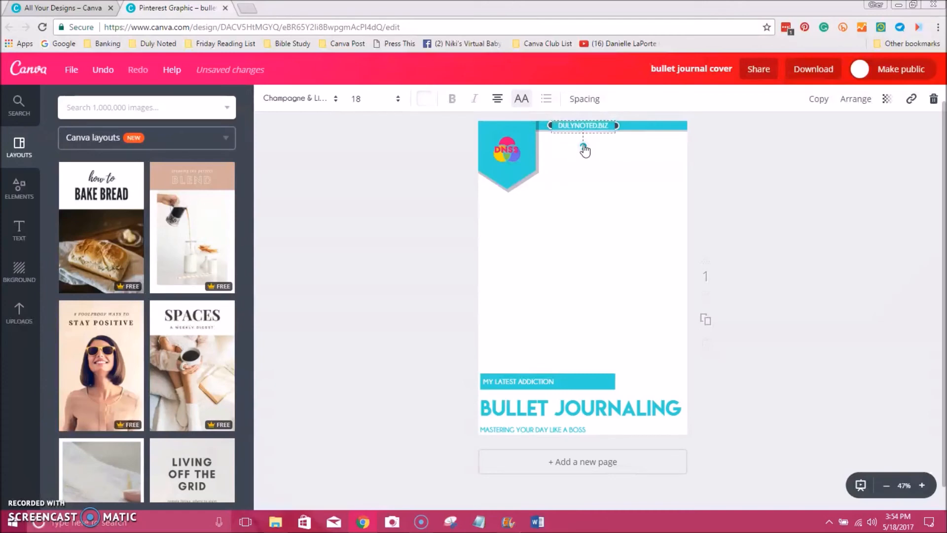
left_click(739, 139)
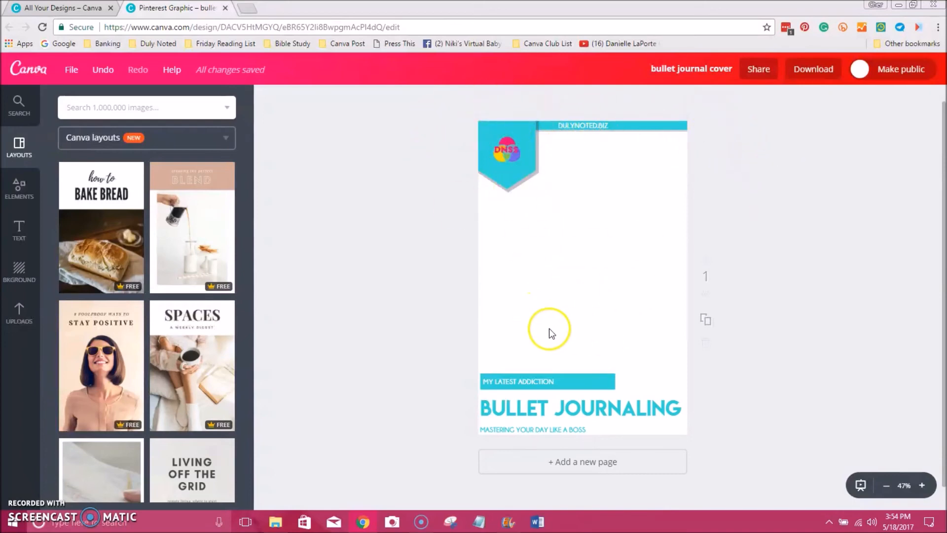
Group the logo banner, website text and header bars, and nudge the group slightly into place at the page's upper-left corner.
left_click_drag(449, 104, 696, 199)
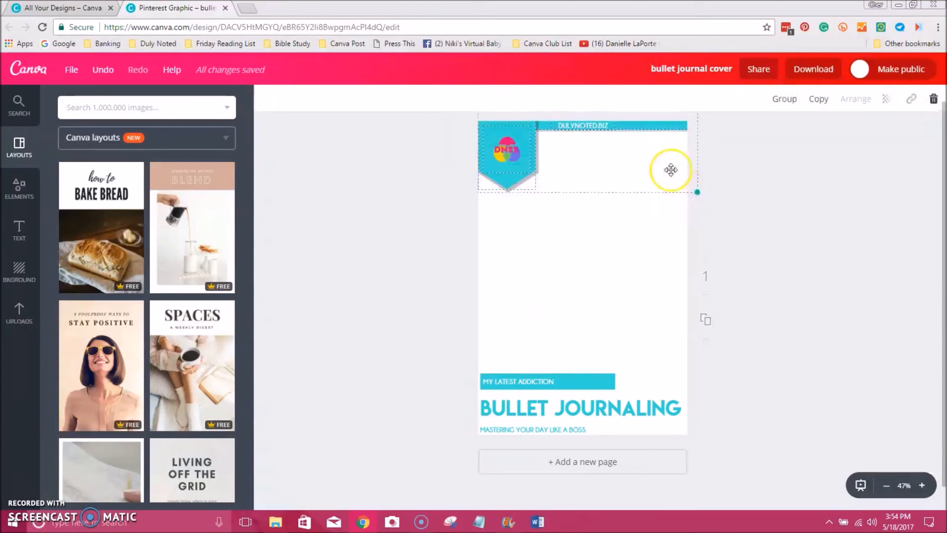
left_click(790, 101)
left_click(752, 149)
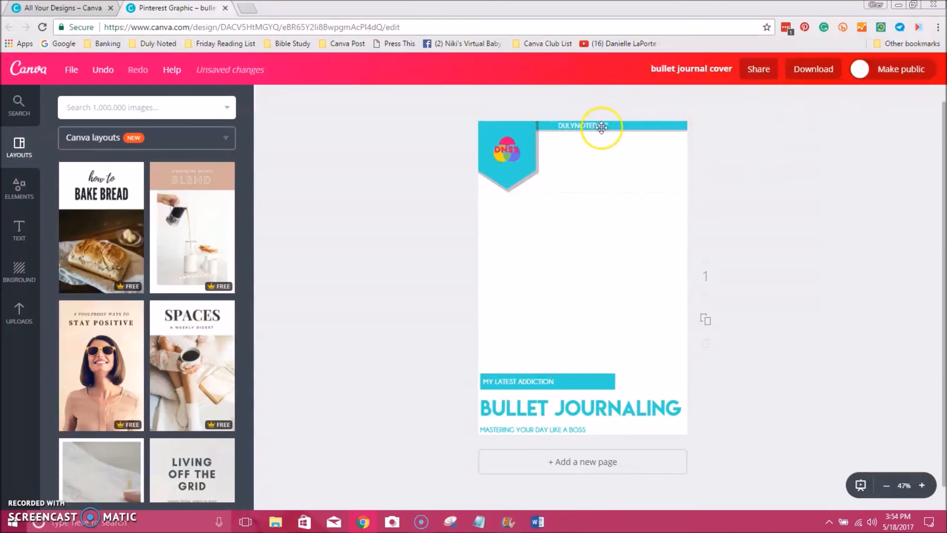
left_click(550, 131)
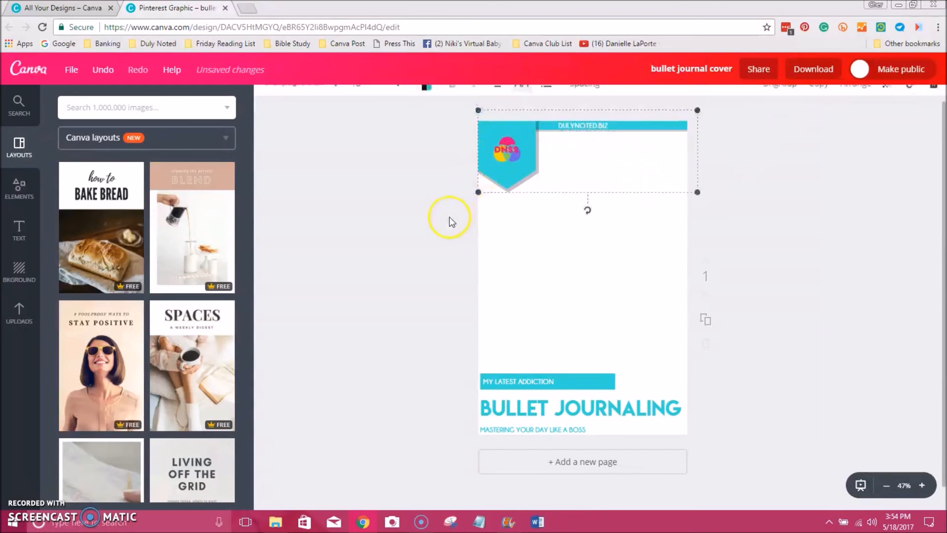
mouse_move(504, 163)
left_mouse_down()
mouse_move(498, 193)
mouse_move(499, 165)
left_mouse_up()
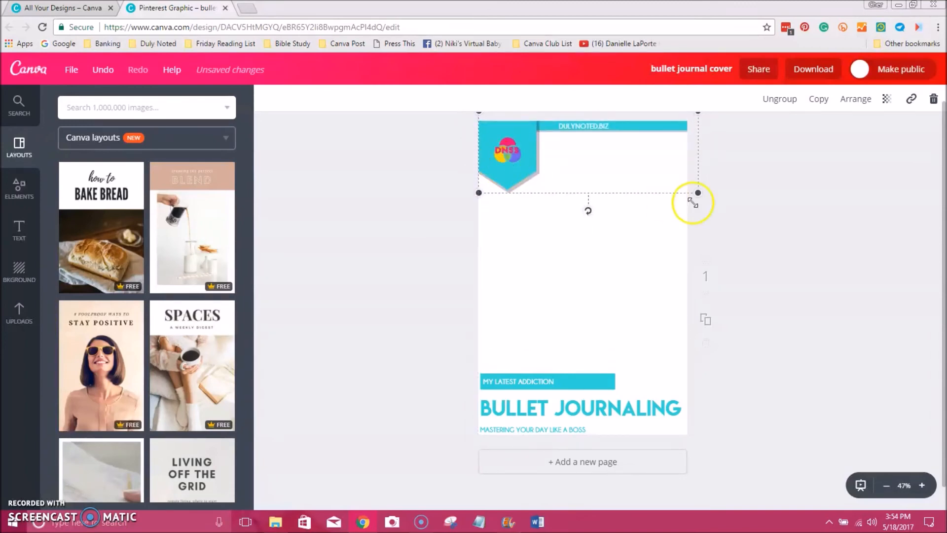
left_click(767, 189)
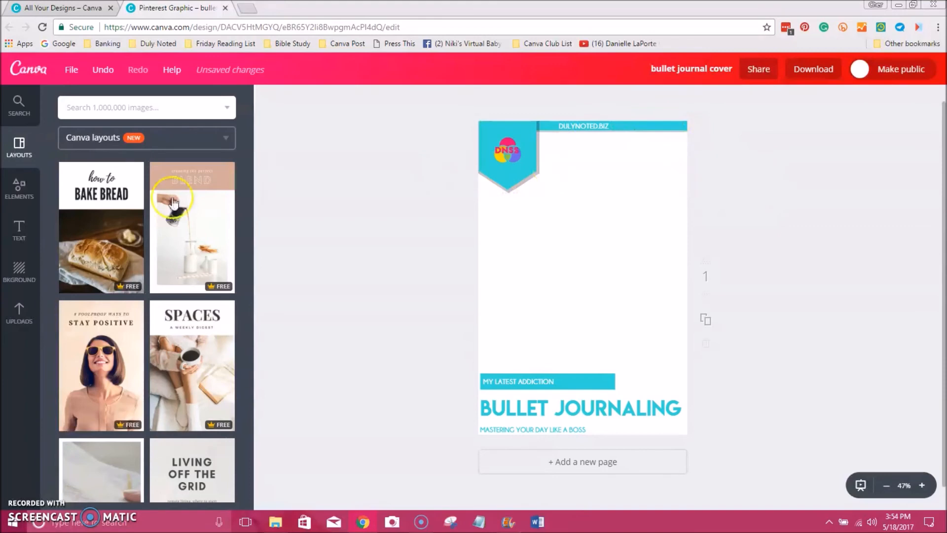
Add a plain portrait rectangular picture frame from the Frames elements to the middle of the page.
left_click(20, 311)
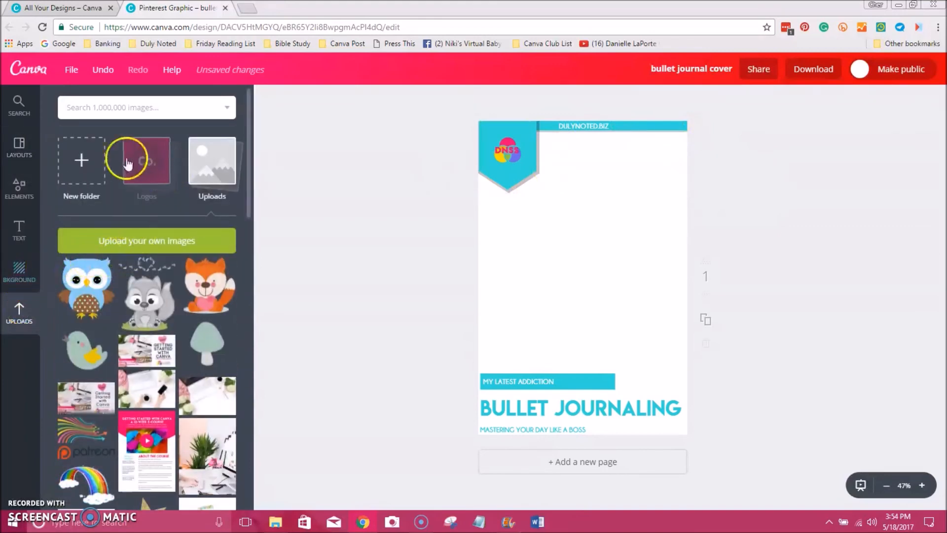
left_click(15, 192)
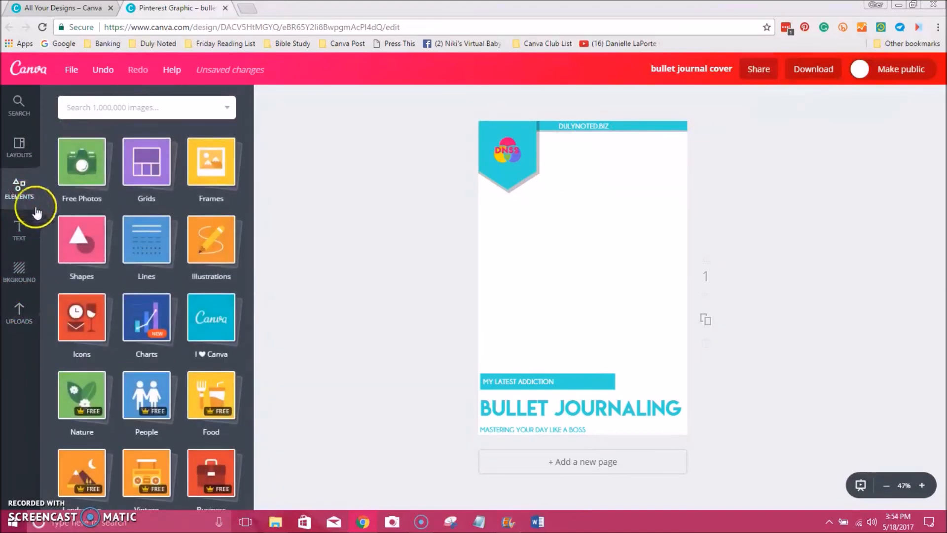
left_click(212, 161)
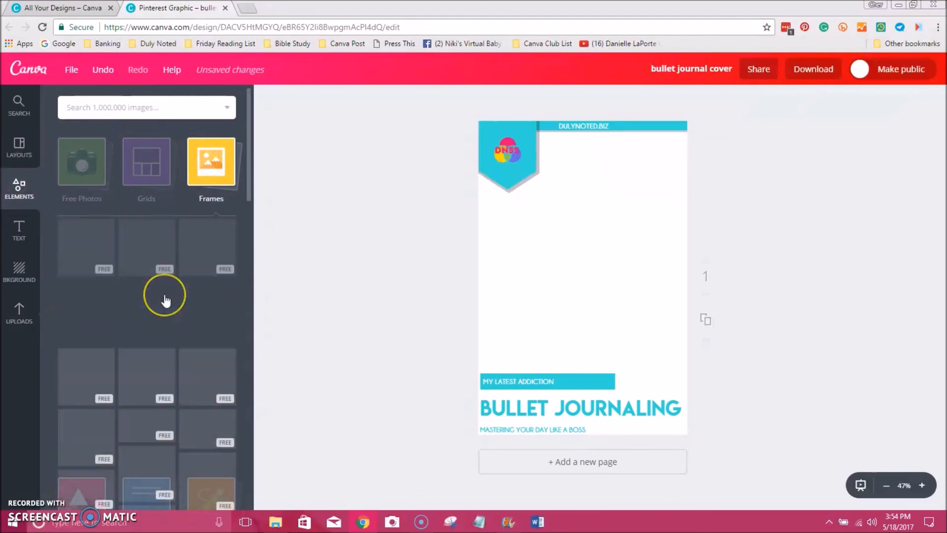
scroll(165, 299, "down", 3)
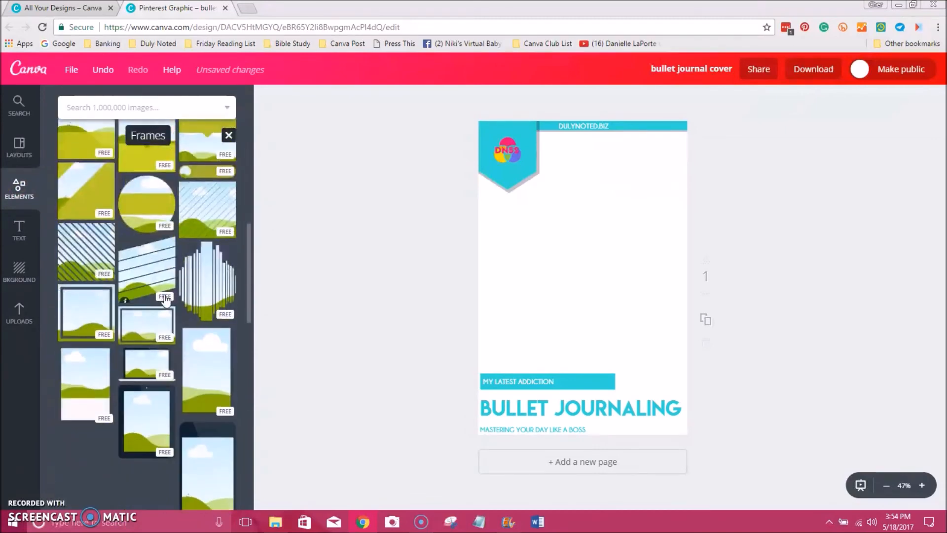
scroll(166, 299, "down", 3)
scroll(165, 300, "down", 5)
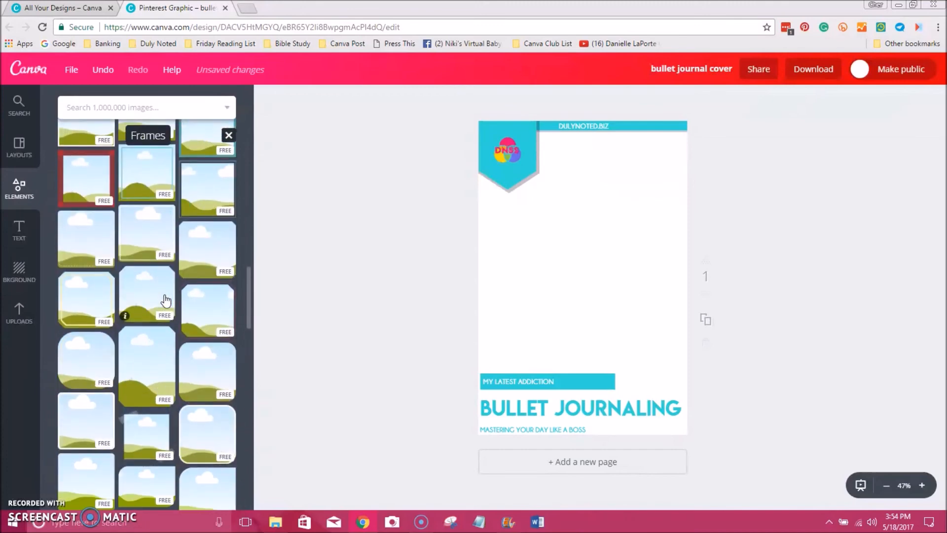
scroll(165, 300, "down", 5)
scroll(158, 286, "down", 3)
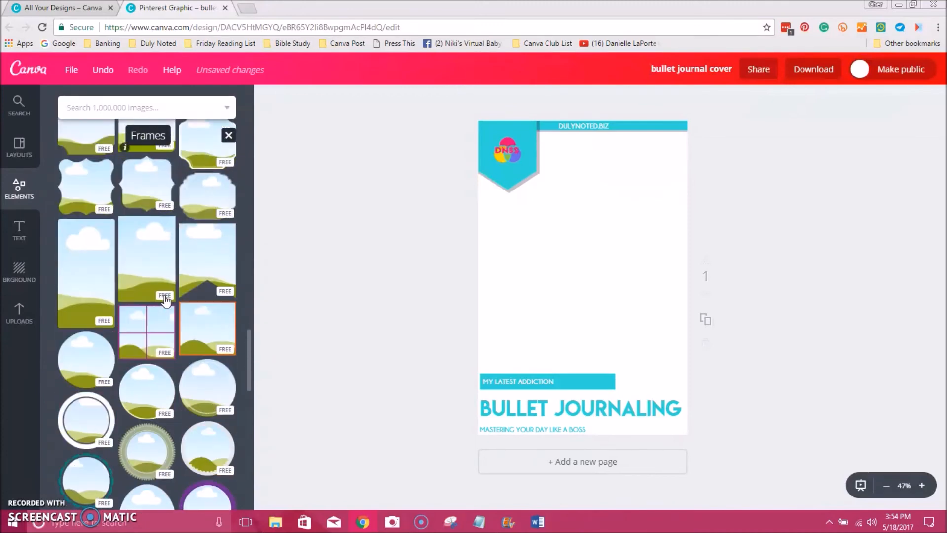
left_click_drag(145, 267, 596, 269)
Send the new frame to the back, align it with the page's upper-left corner and enlarge it to cover nearly the whole page.
left_click(858, 102)
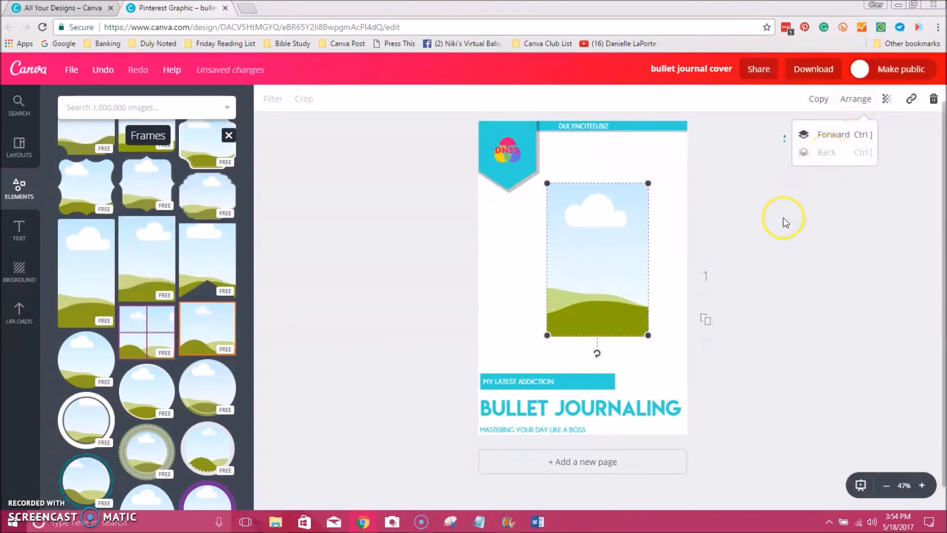
left_click_drag(567, 218, 516, 167)
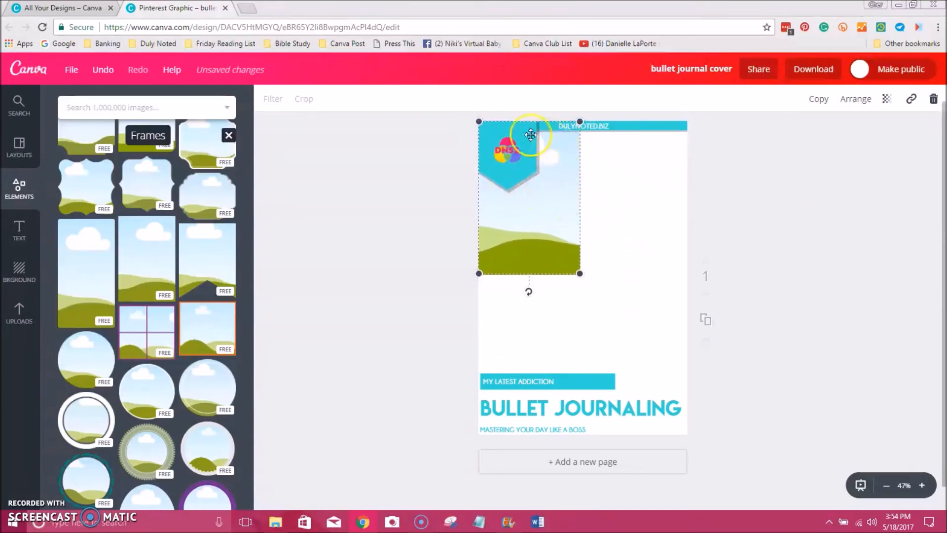
left_click_drag(579, 272, 681, 425)
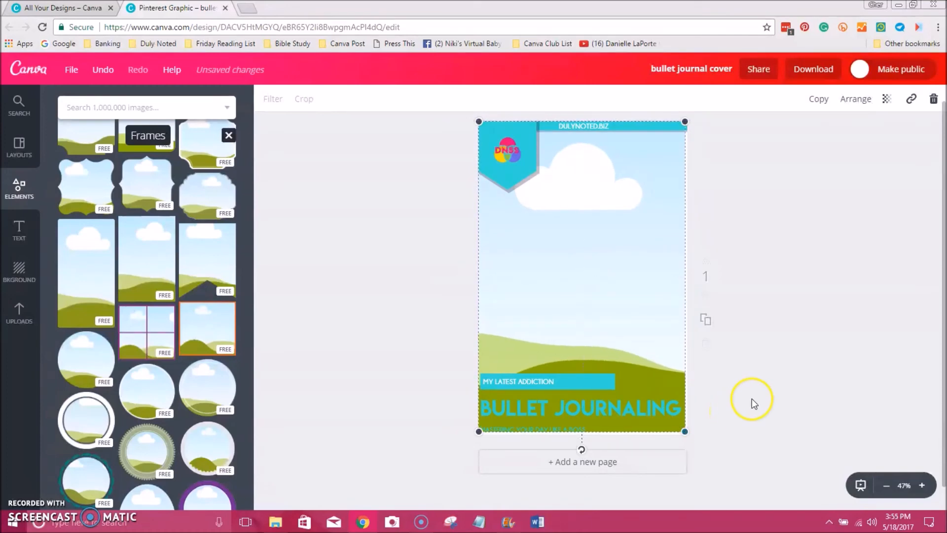